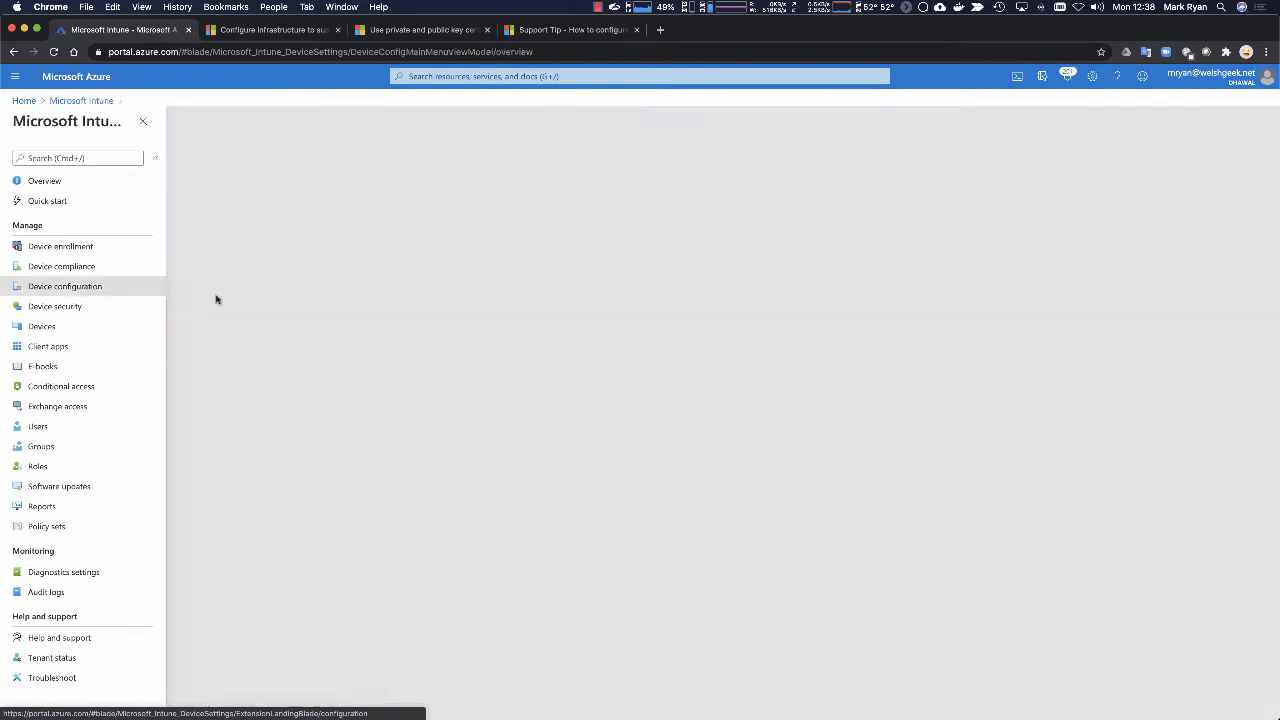
Step: Review the properties of the Welsheek.net Root CA Certificate profile and return to the device configuration profiles list
{"action": "left_click", "coordinate": [33, 231]}
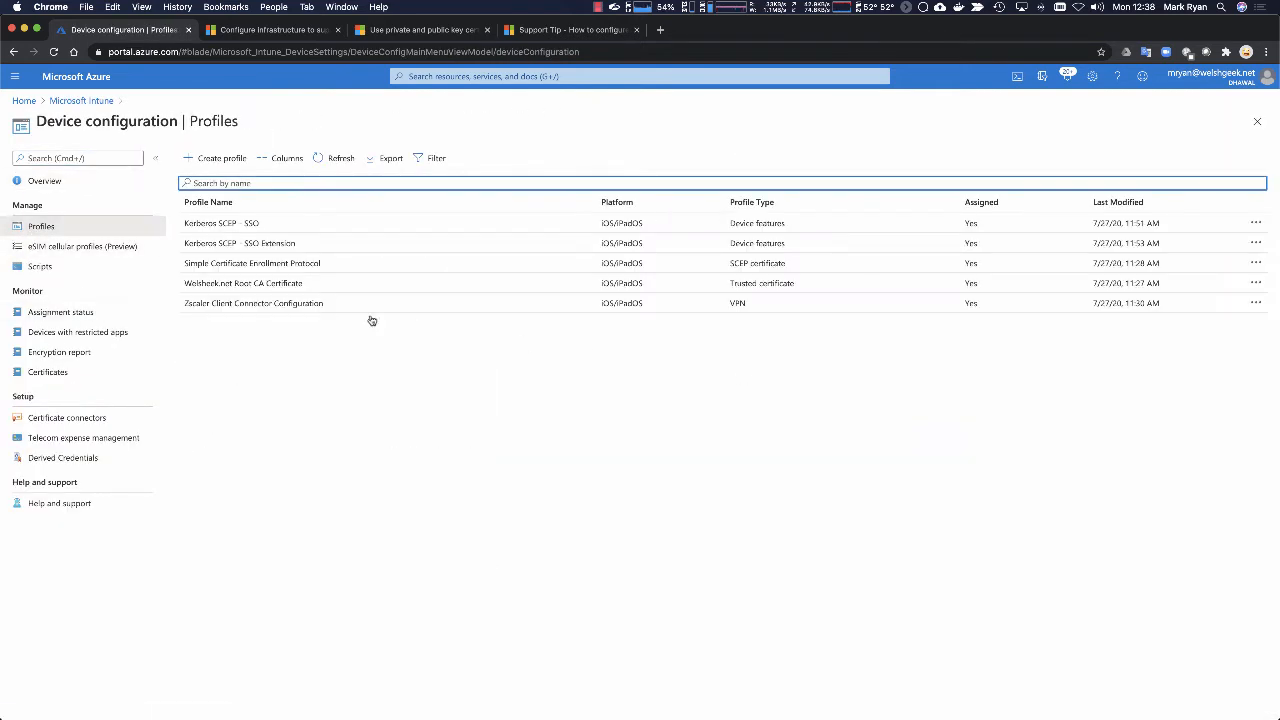
{"action": "left_click", "coordinate": [271, 285]}
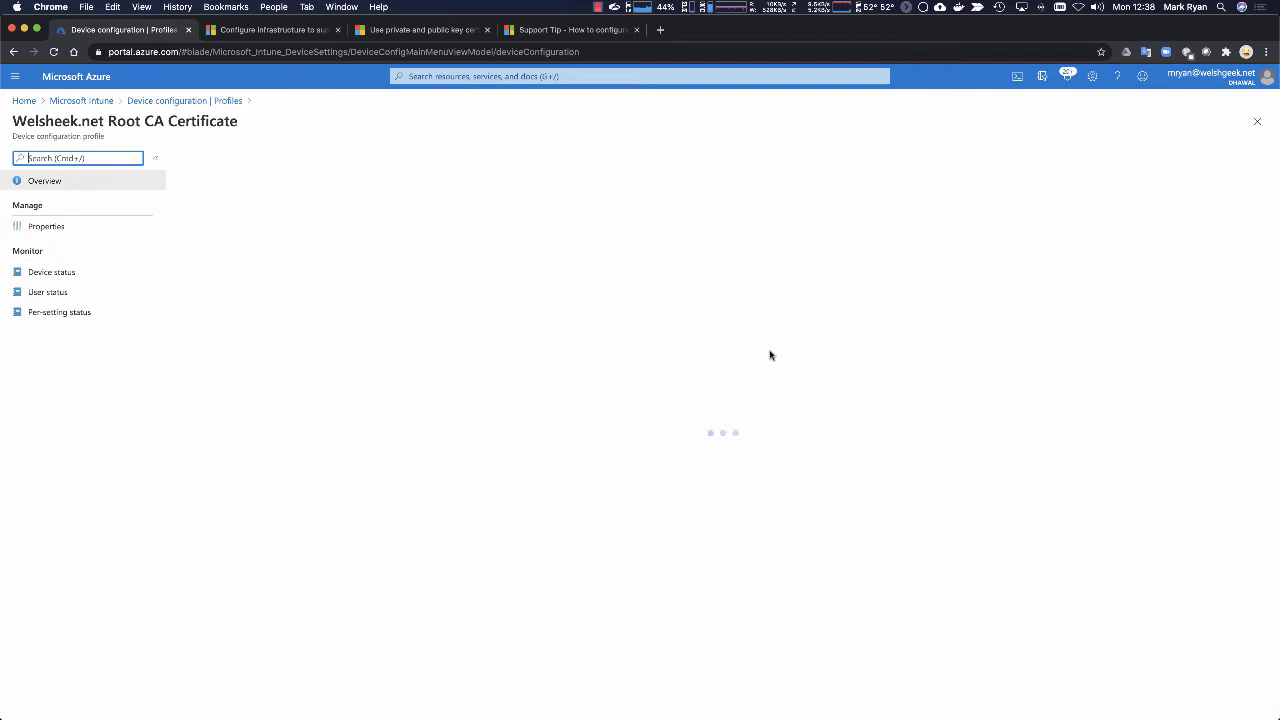
{"action": "left_click", "coordinate": [66, 234]}
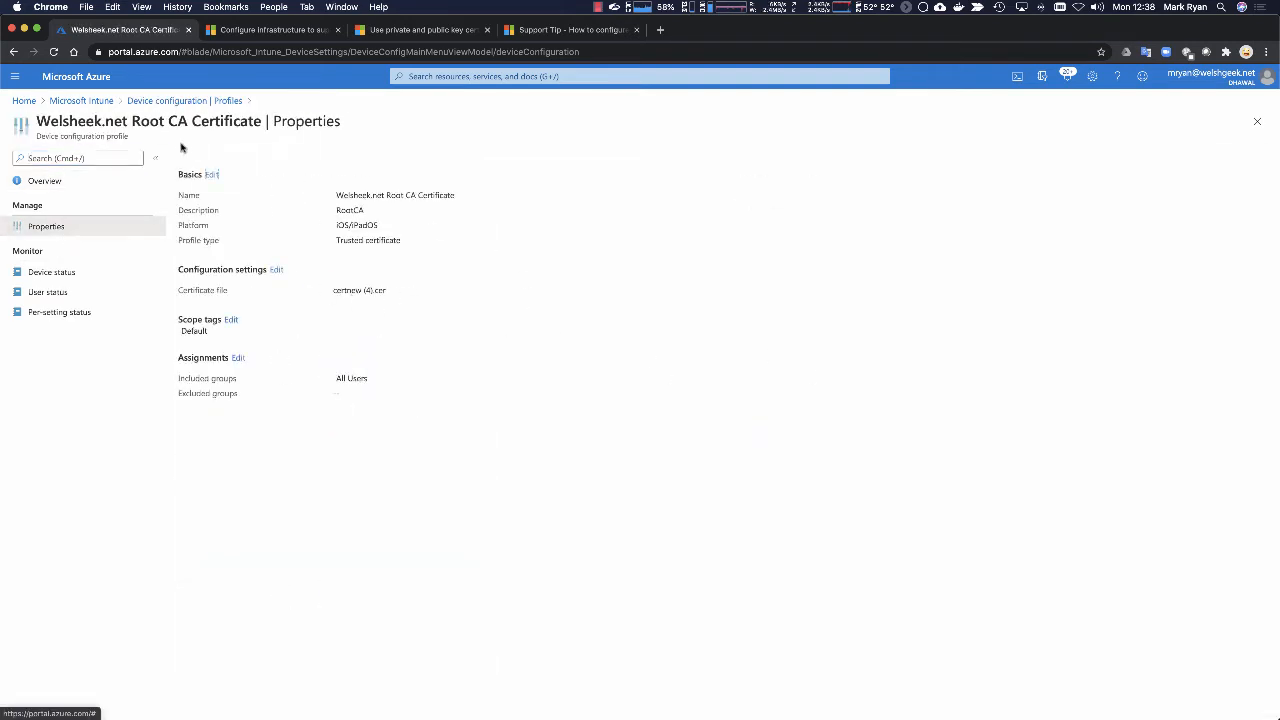
{"action": "left_click", "coordinate": [171, 102]}
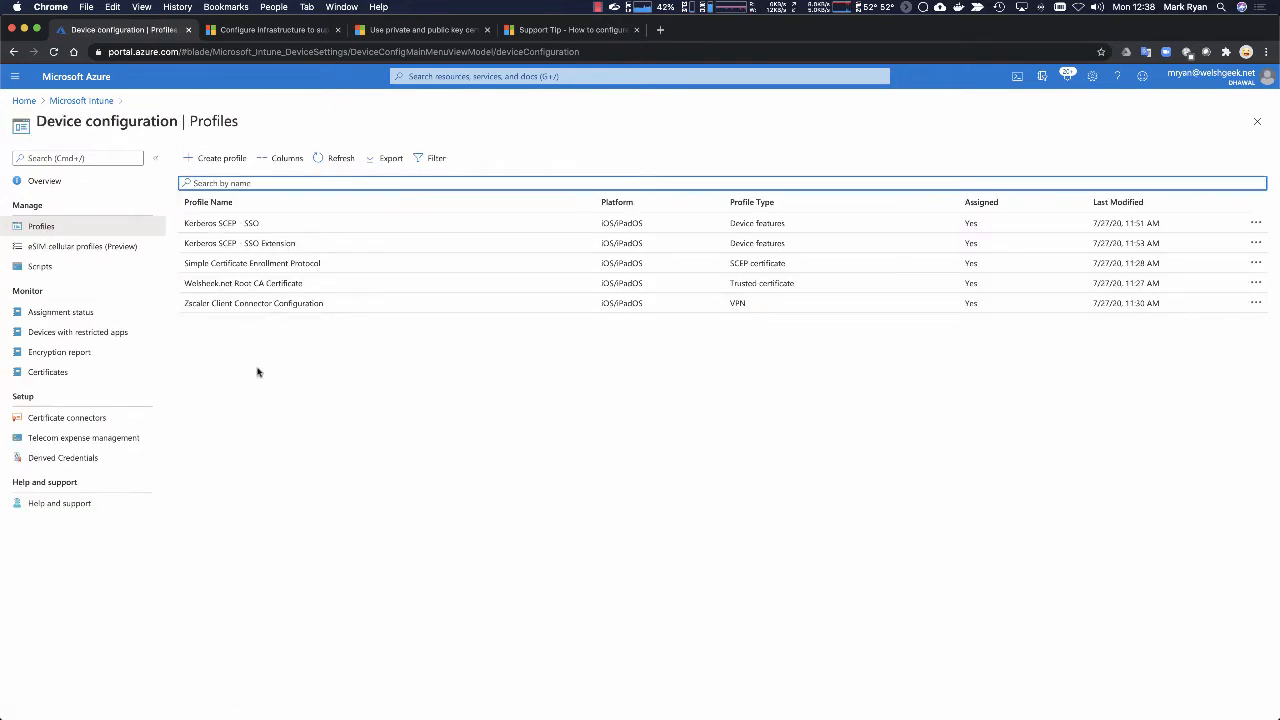
Step: Review the Simple Certificate Enrollment Protocol profile's properties down to its assignments, and return to the profiles list
{"action": "left_click", "coordinate": [313, 264]}
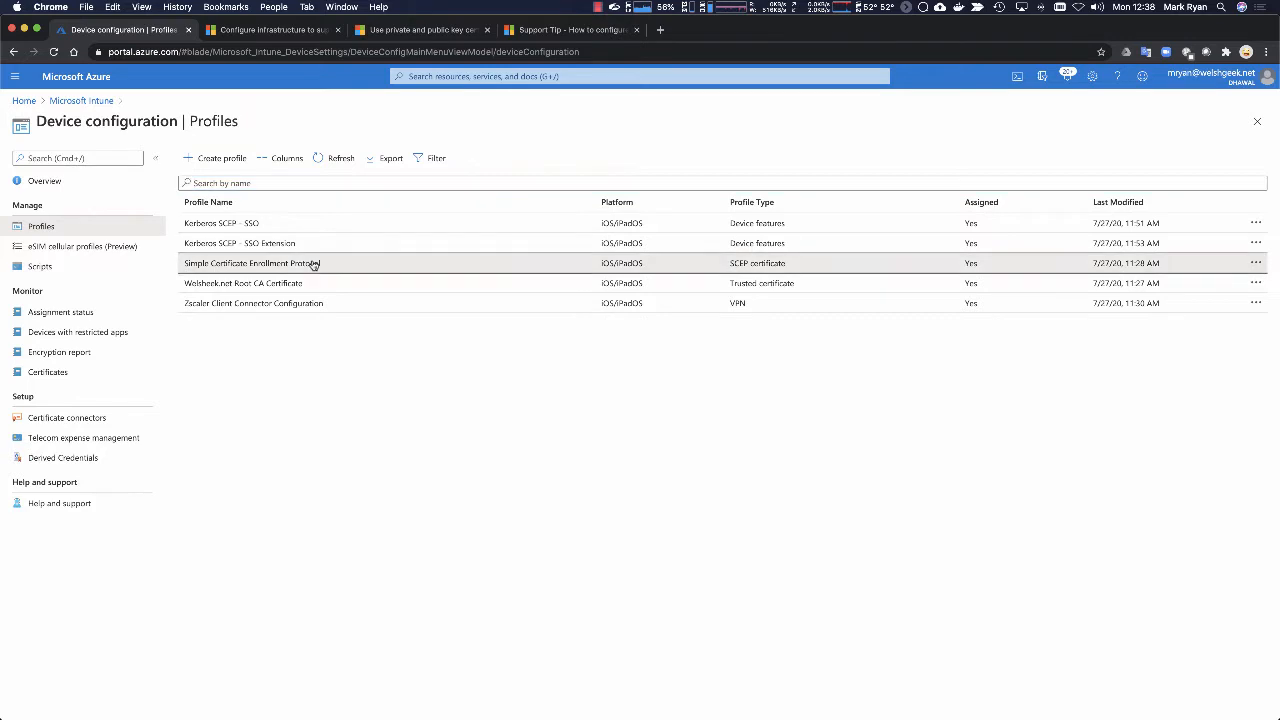
{"action": "left_click", "coordinate": [41, 228]}
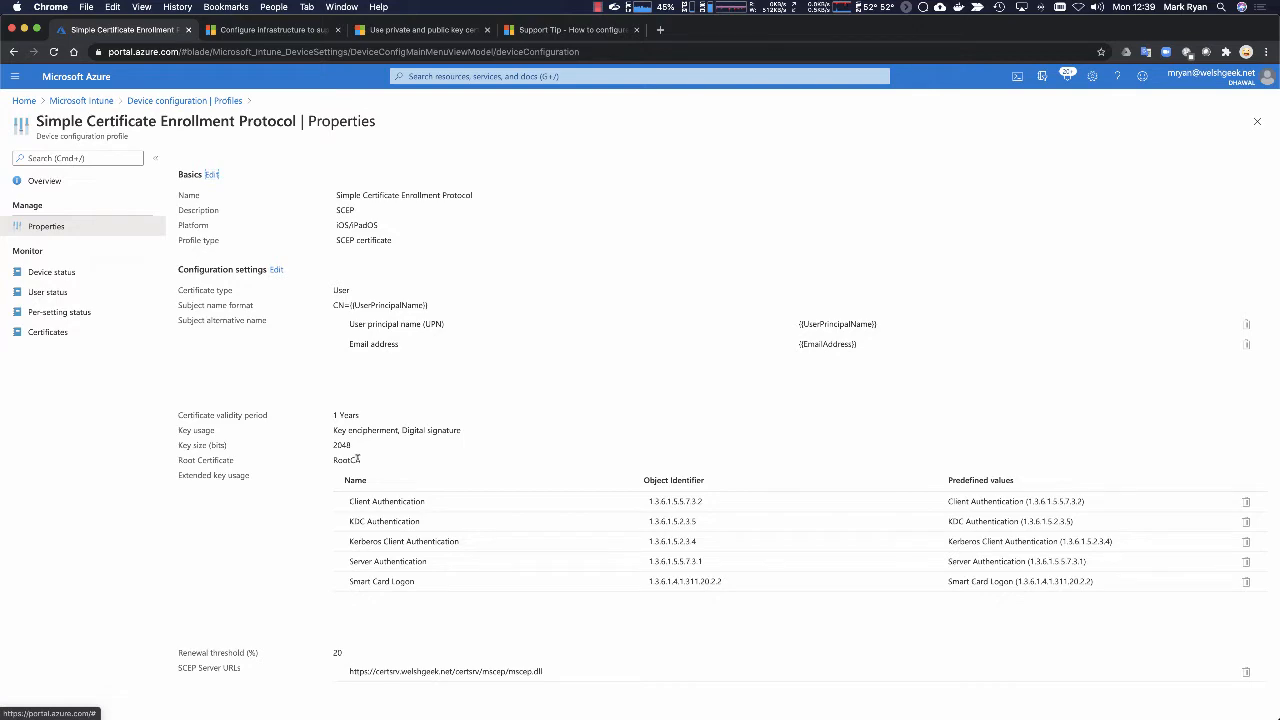
{"action": "scroll", "coordinate": [370, 465], "scroll_direction": "down", "scroll_amount": 2}
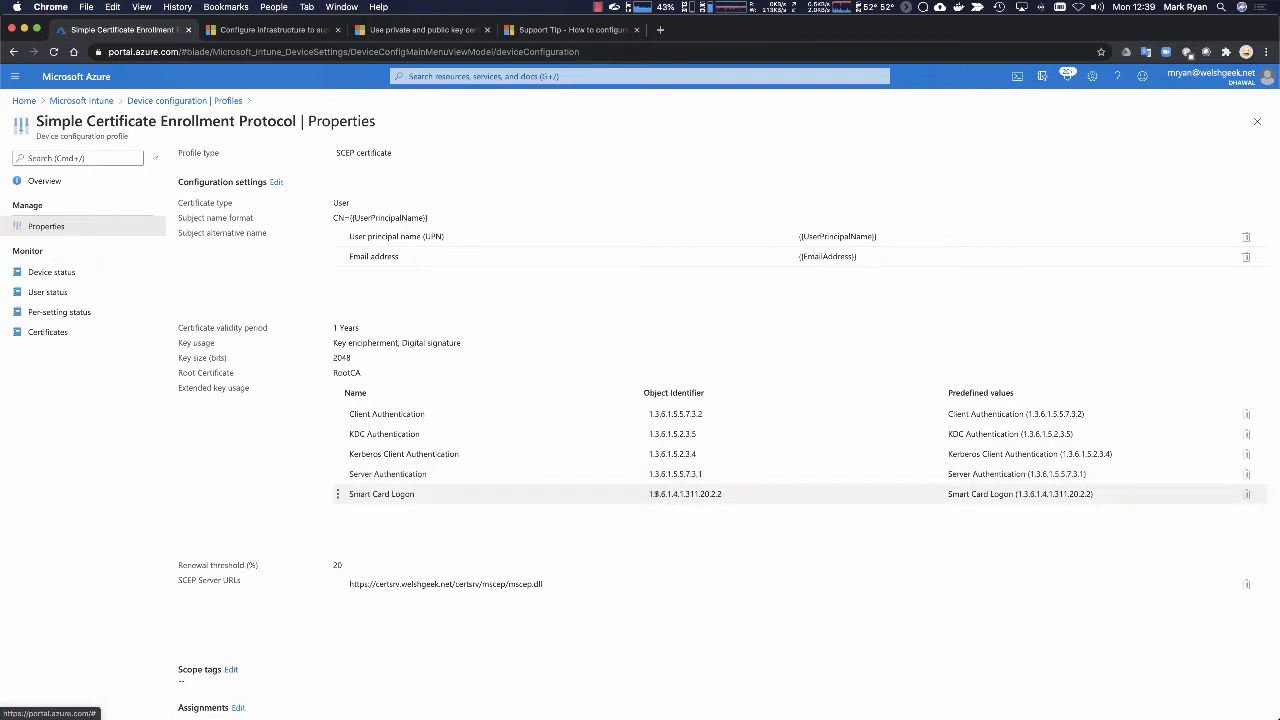
{"action": "scroll", "coordinate": [651, 494], "scroll_direction": "down", "scroll_amount": 1}
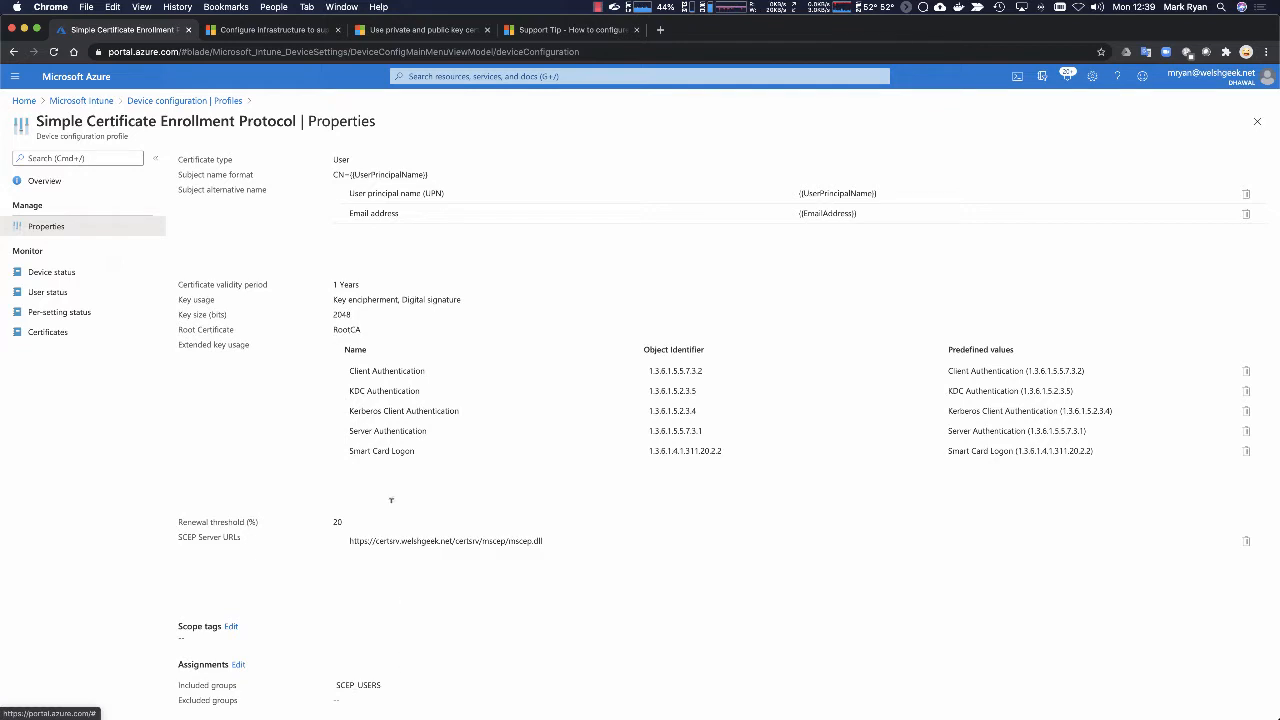
{"action": "left_click", "coordinate": [176, 101]}
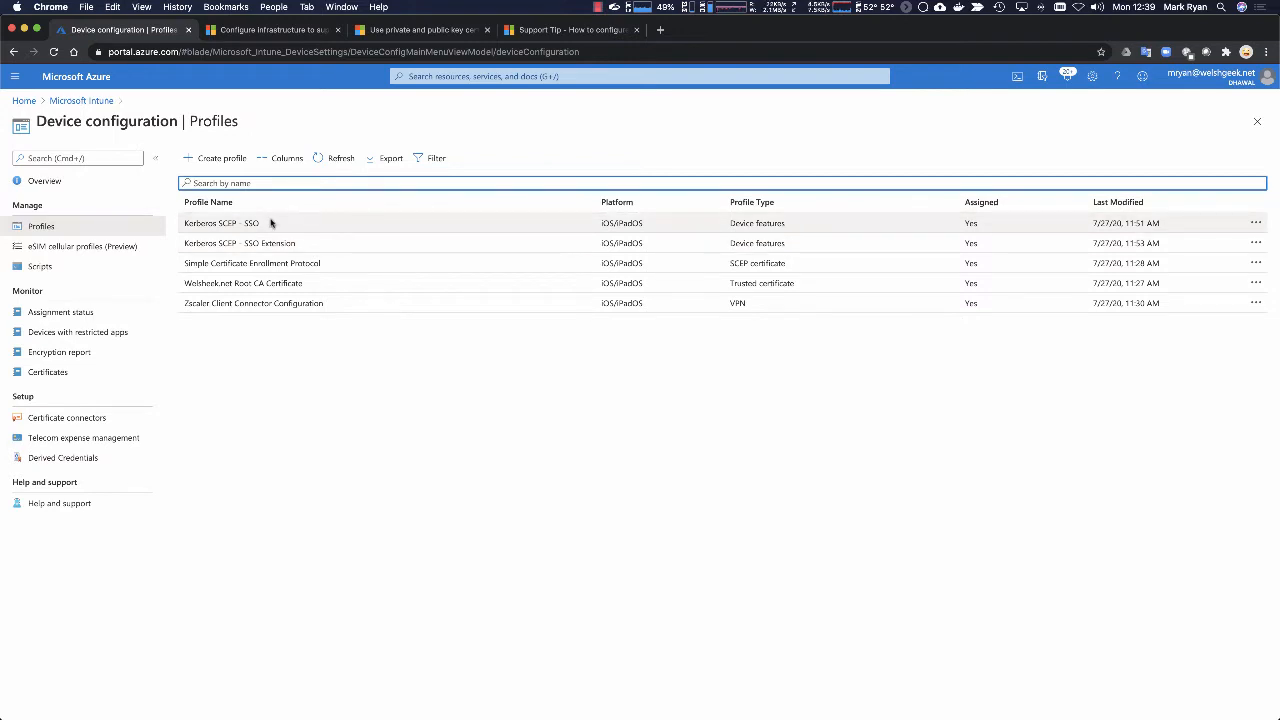
Step: Open the configuration settings of the Kerberos SCEP - SSO profile for editing and go through its Single Sign On section
{"action": "left_click", "coordinate": [205, 225]}
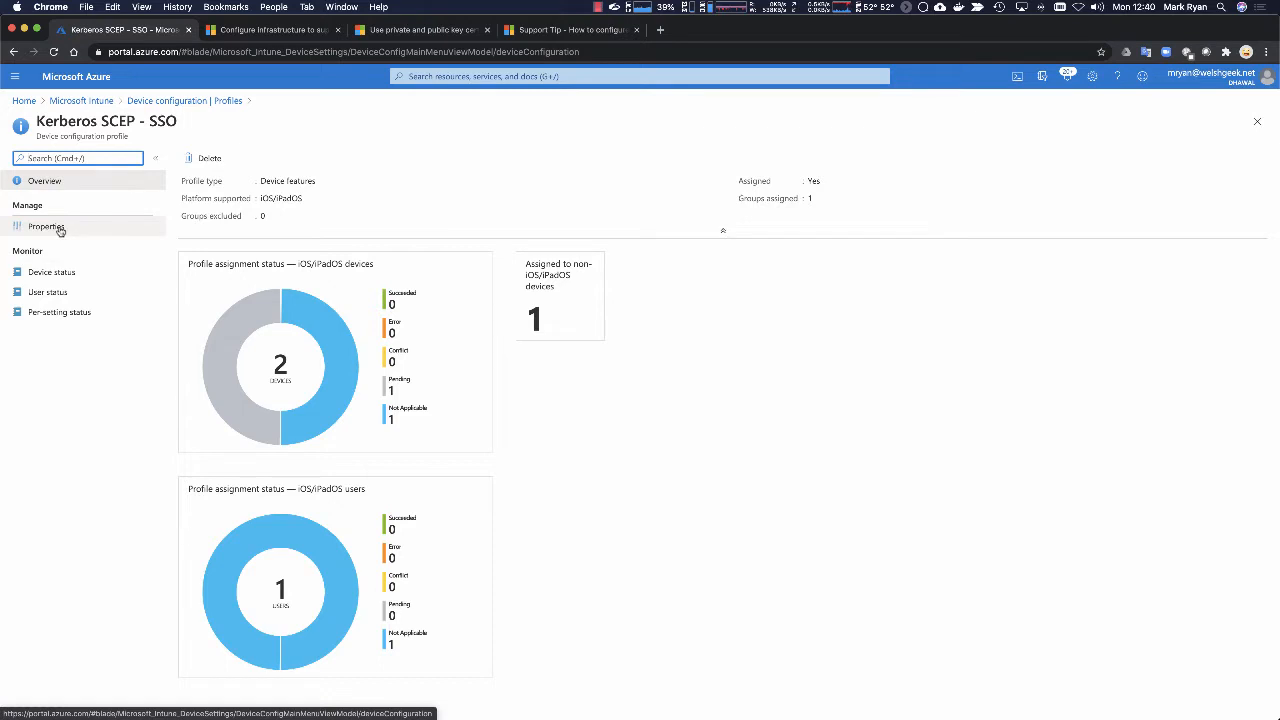
{"action": "left_click", "coordinate": [60, 229]}
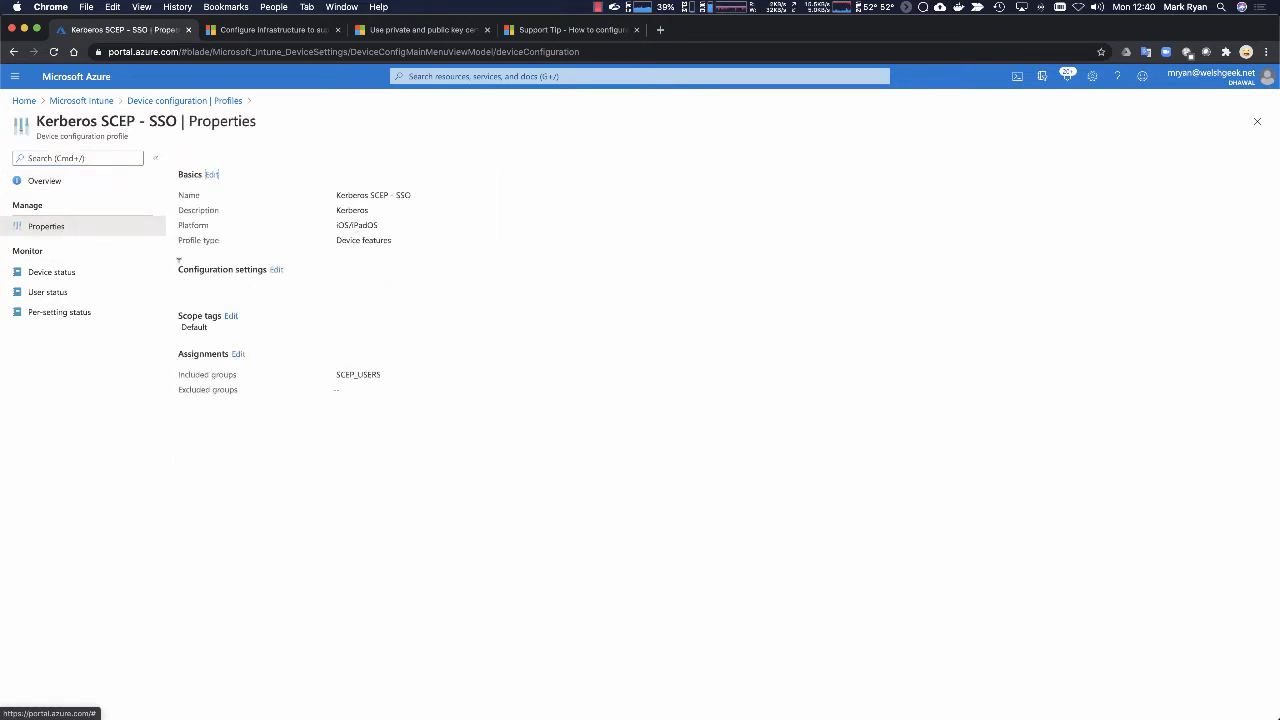
{"action": "left_click", "coordinate": [276, 270]}
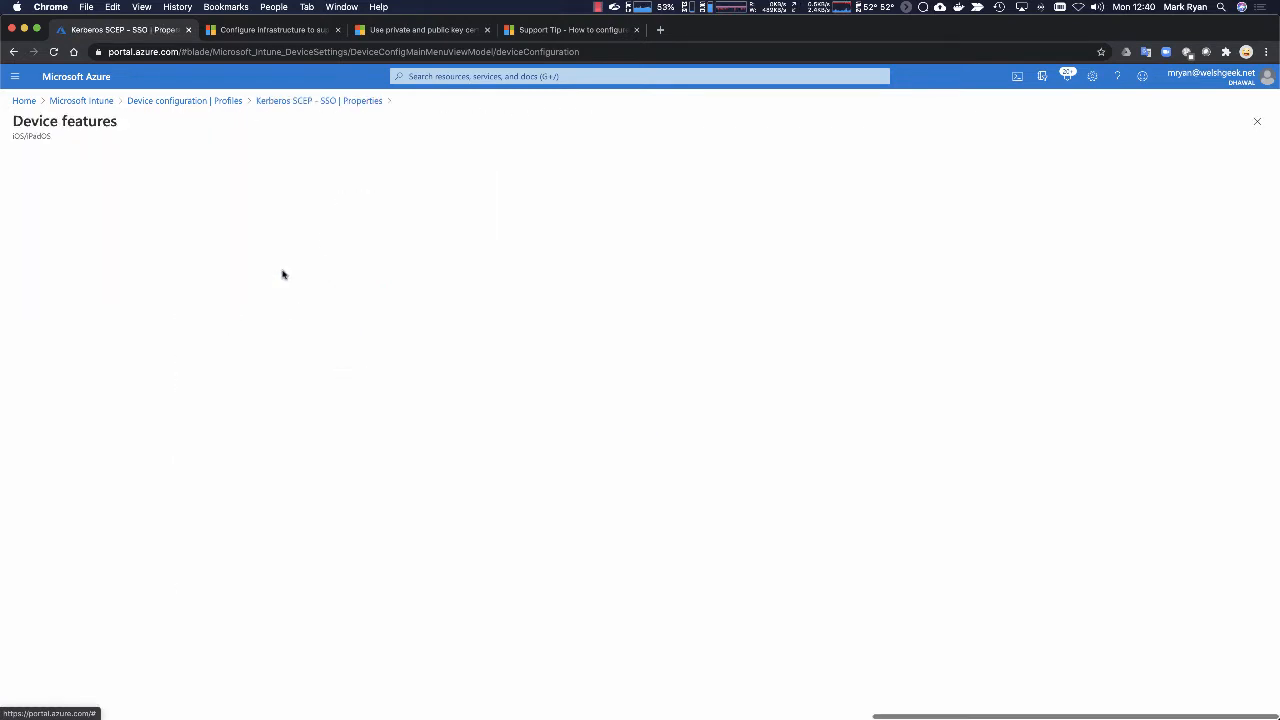
{"action": "left_click", "coordinate": [22, 289]}
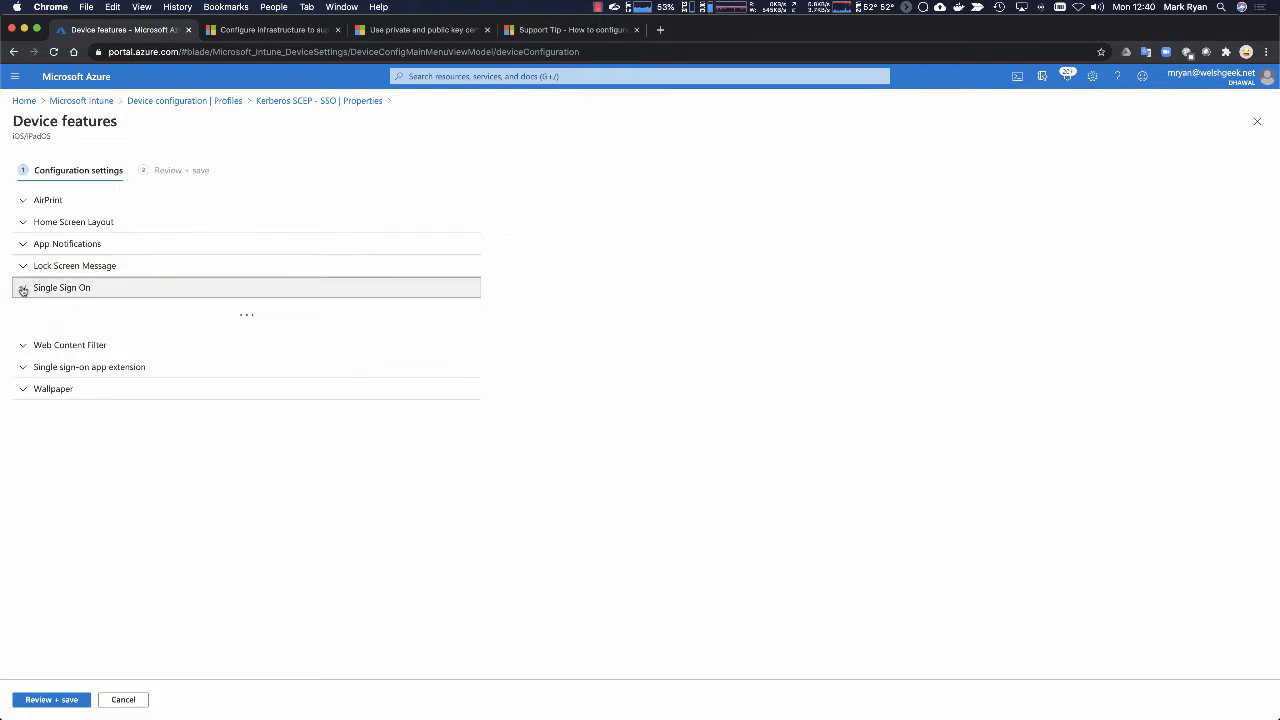
{"action": "scroll", "coordinate": [149, 367], "scroll_direction": "down", "scroll_amount": 1}
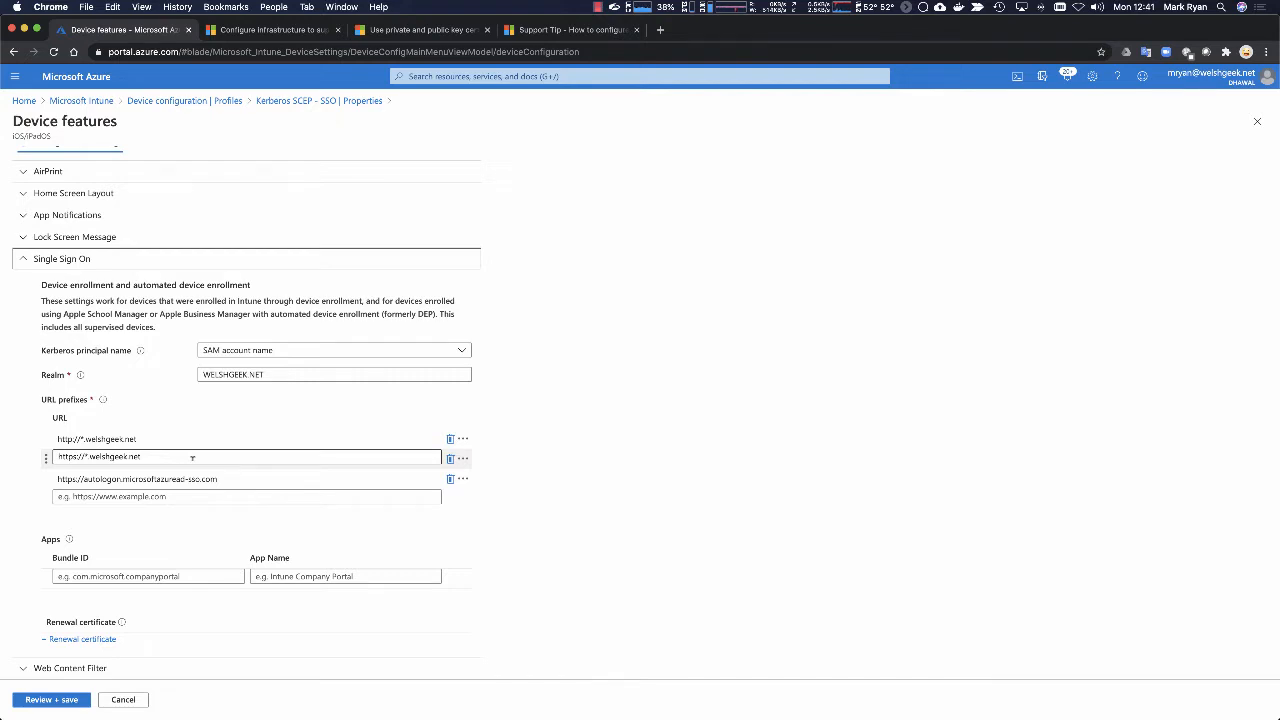
{"action": "scroll", "coordinate": [192, 457], "scroll_direction": "down", "scroll_amount": 3}
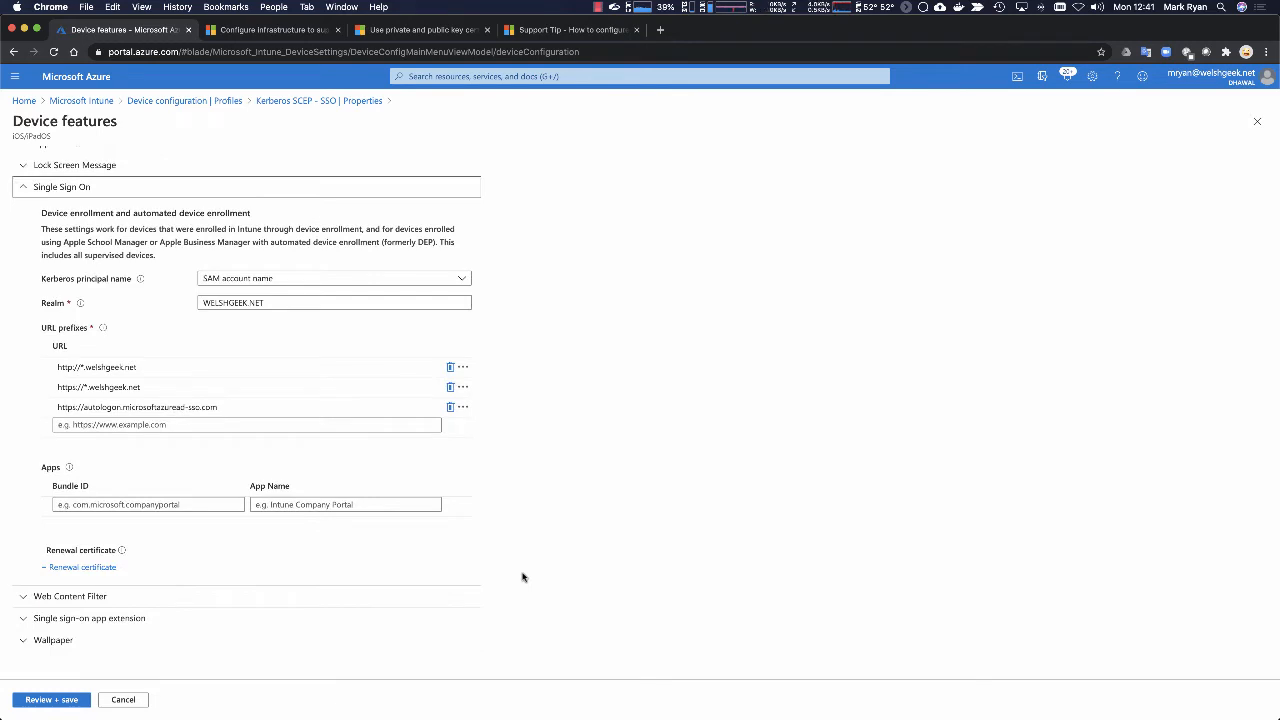
Step: Assign Simple Certificate Enrollment Protocol as the Single Sign On renewal certificate, save the profile, and return to the profiles list
{"action": "left_click", "coordinate": [94, 567]}
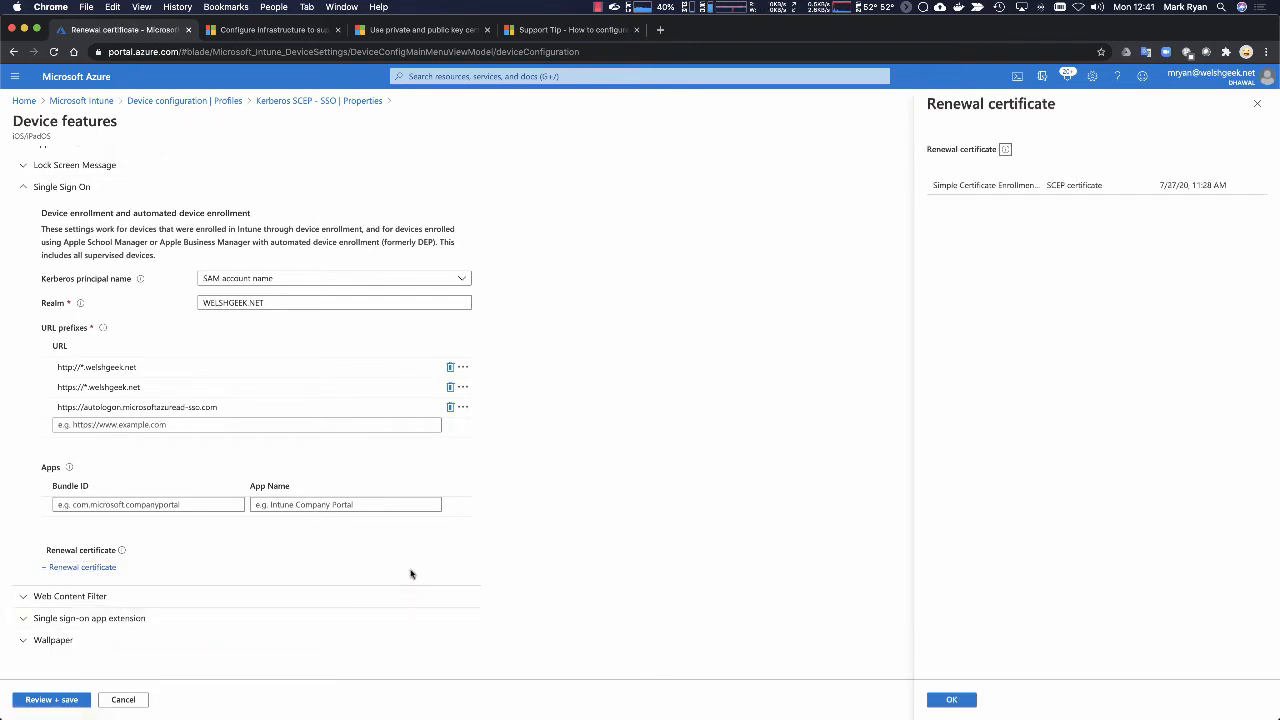
{"action": "left_click", "coordinate": [990, 190]}
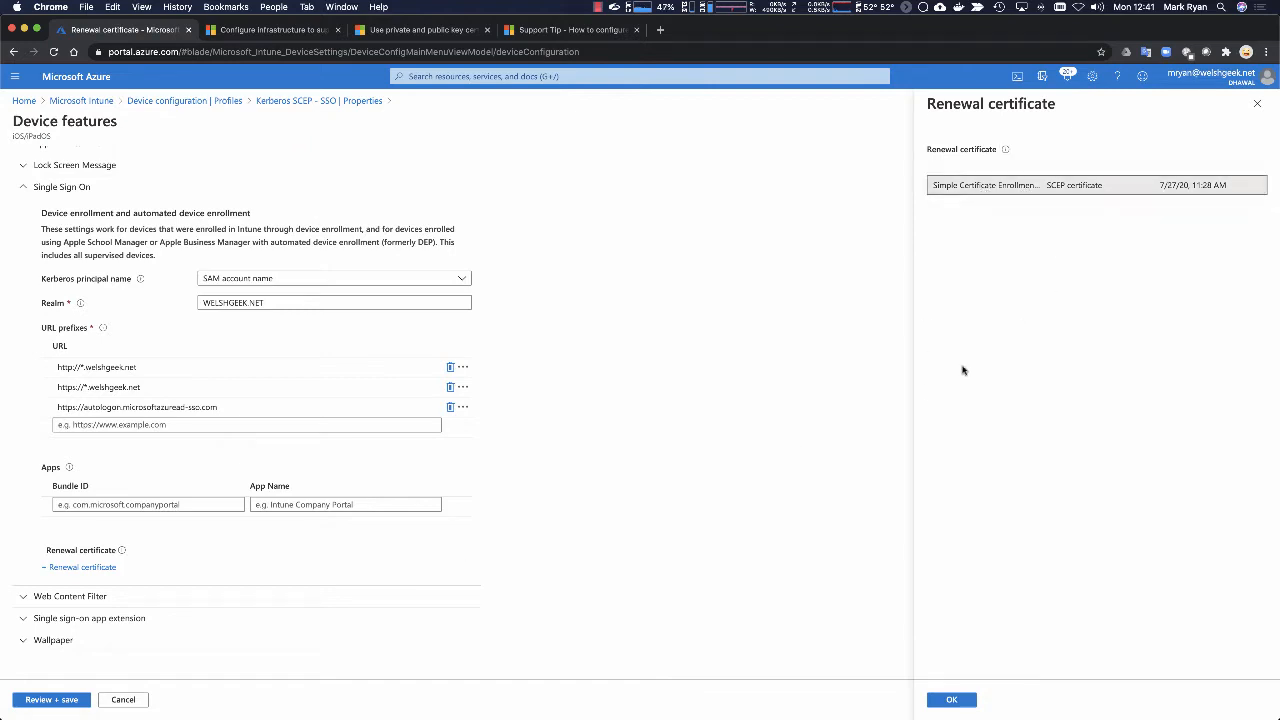
{"action": "left_click", "coordinate": [948, 697]}
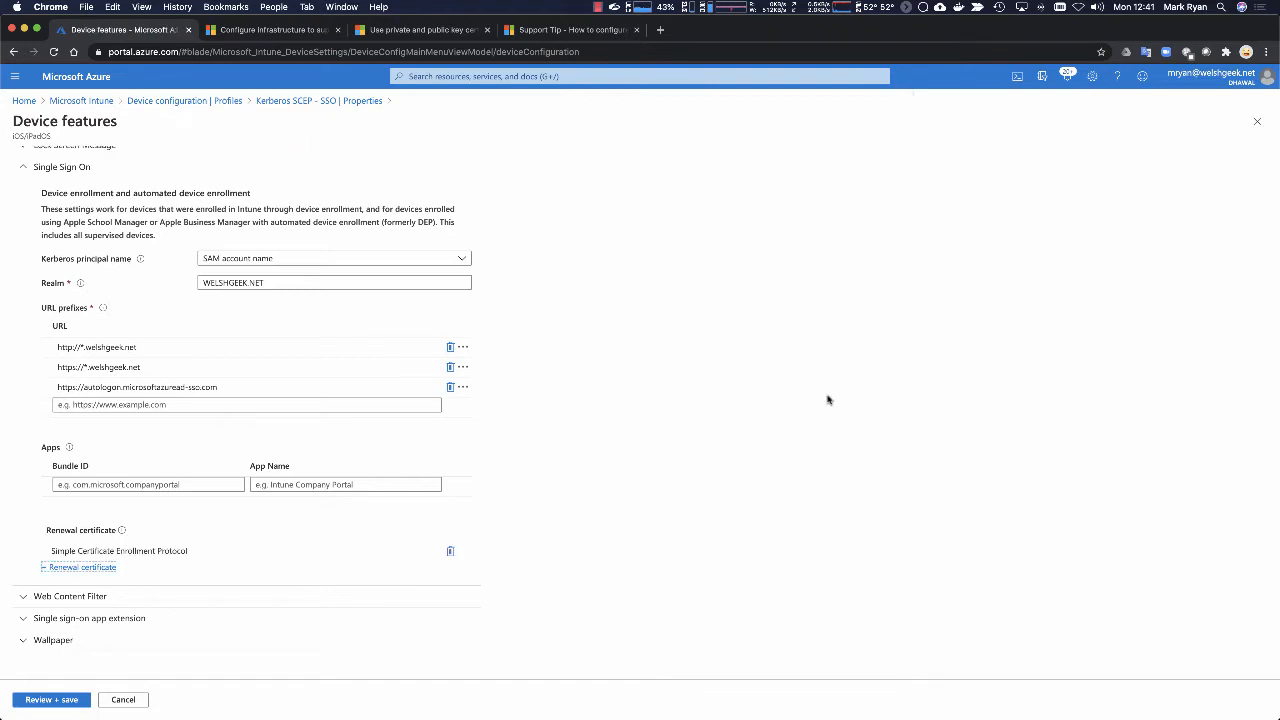
{"action": "left_click", "coordinate": [50, 699]}
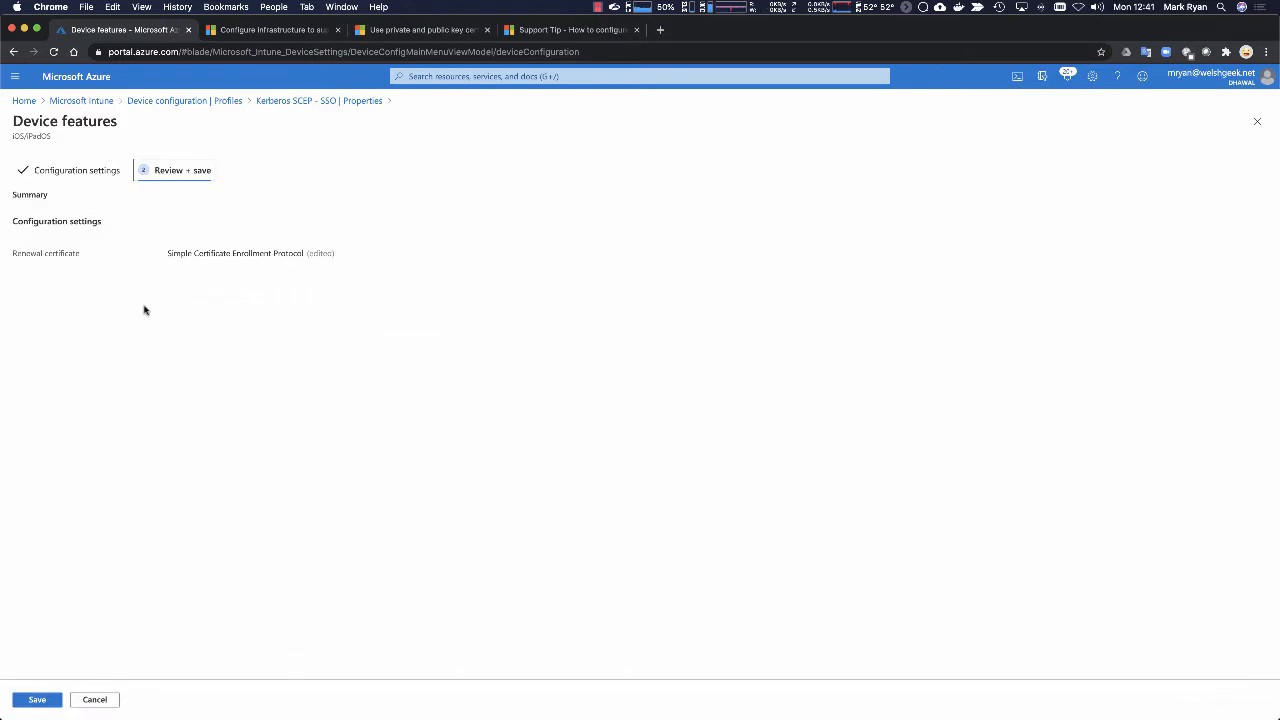
{"action": "left_click", "coordinate": [30, 700]}
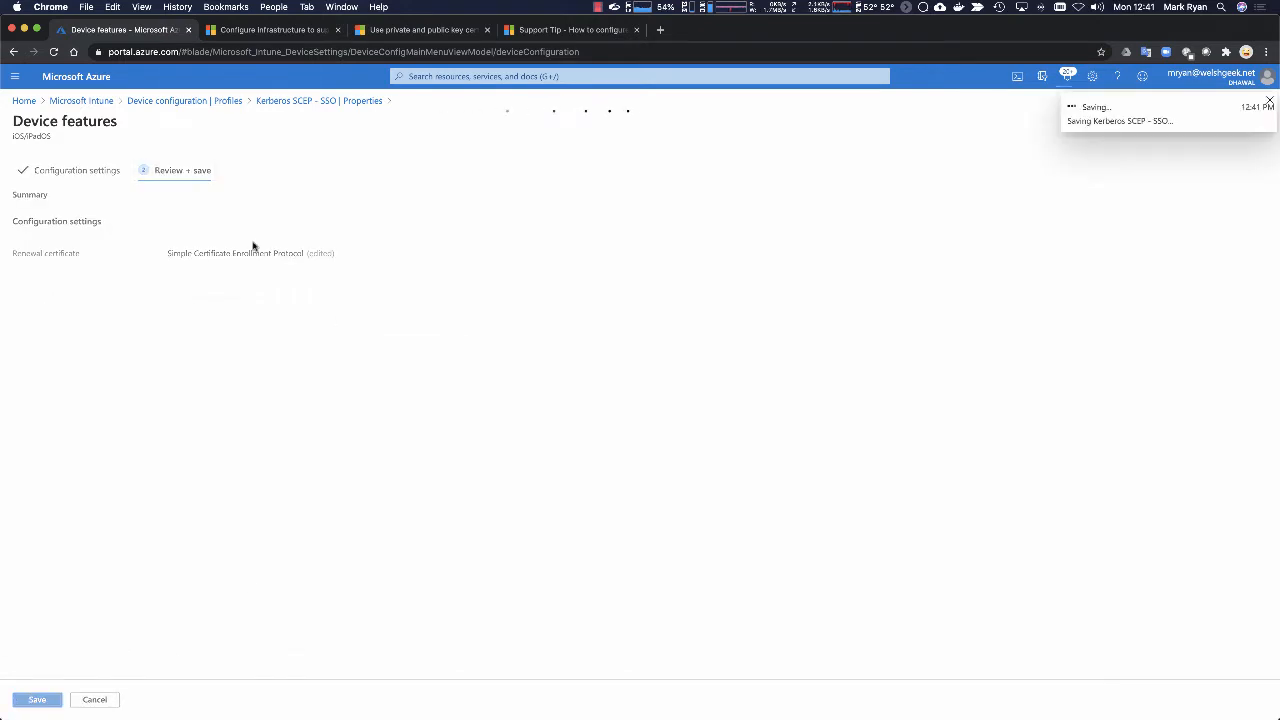
{"action": "left_click", "coordinate": [189, 101]}
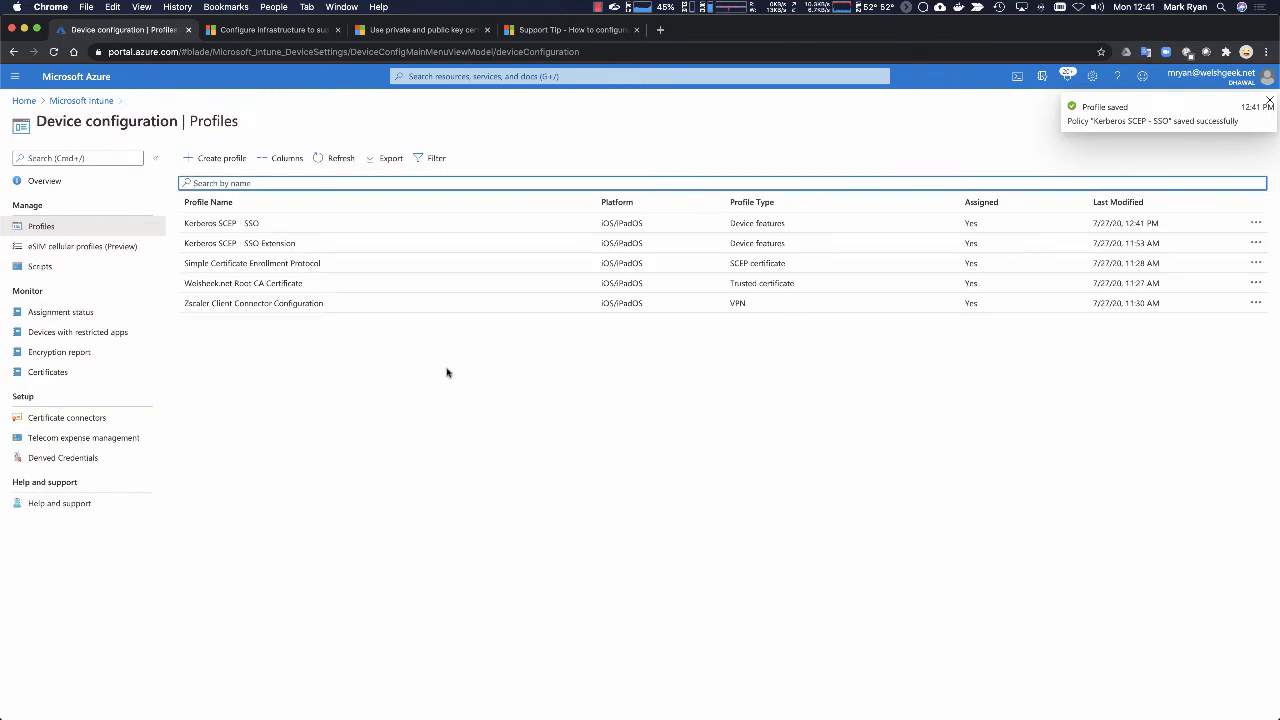
Step: Open the Single sign-on app extension settings in the Kerberos SCEP - SSO Extension profile's configuration
{"action": "left_click", "coordinate": [251, 245]}
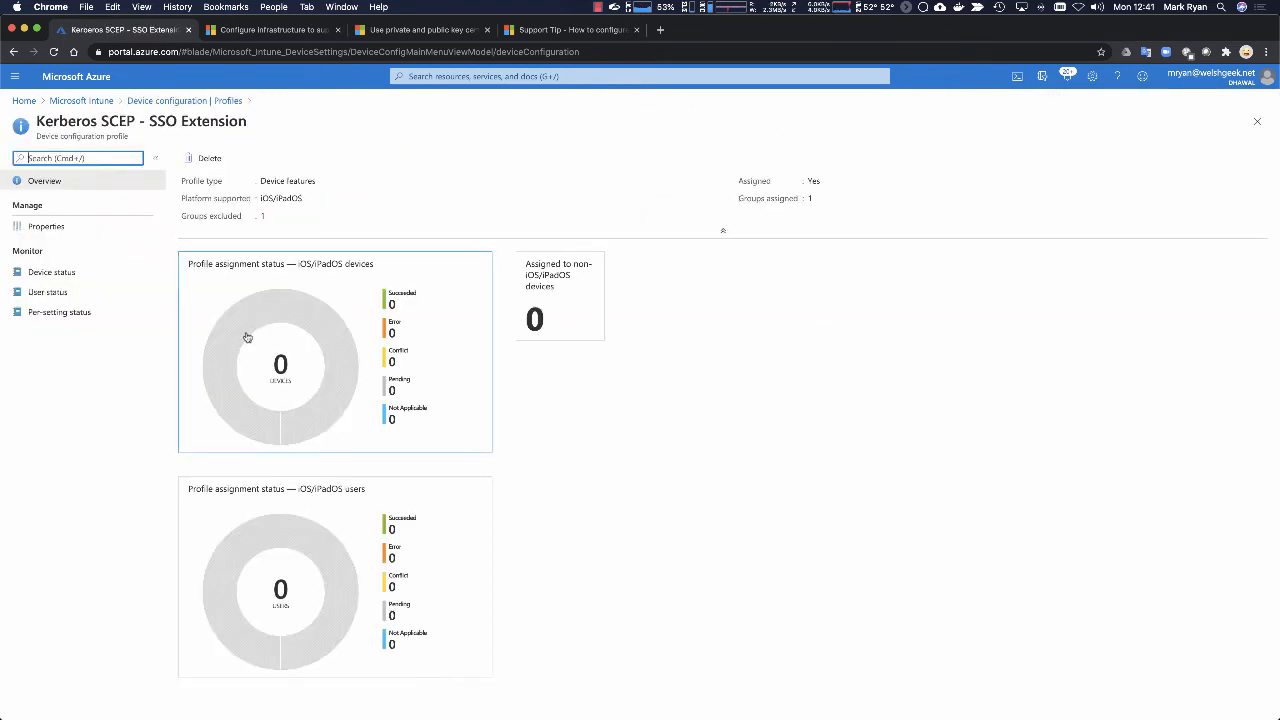
{"action": "left_click", "coordinate": [46, 227]}
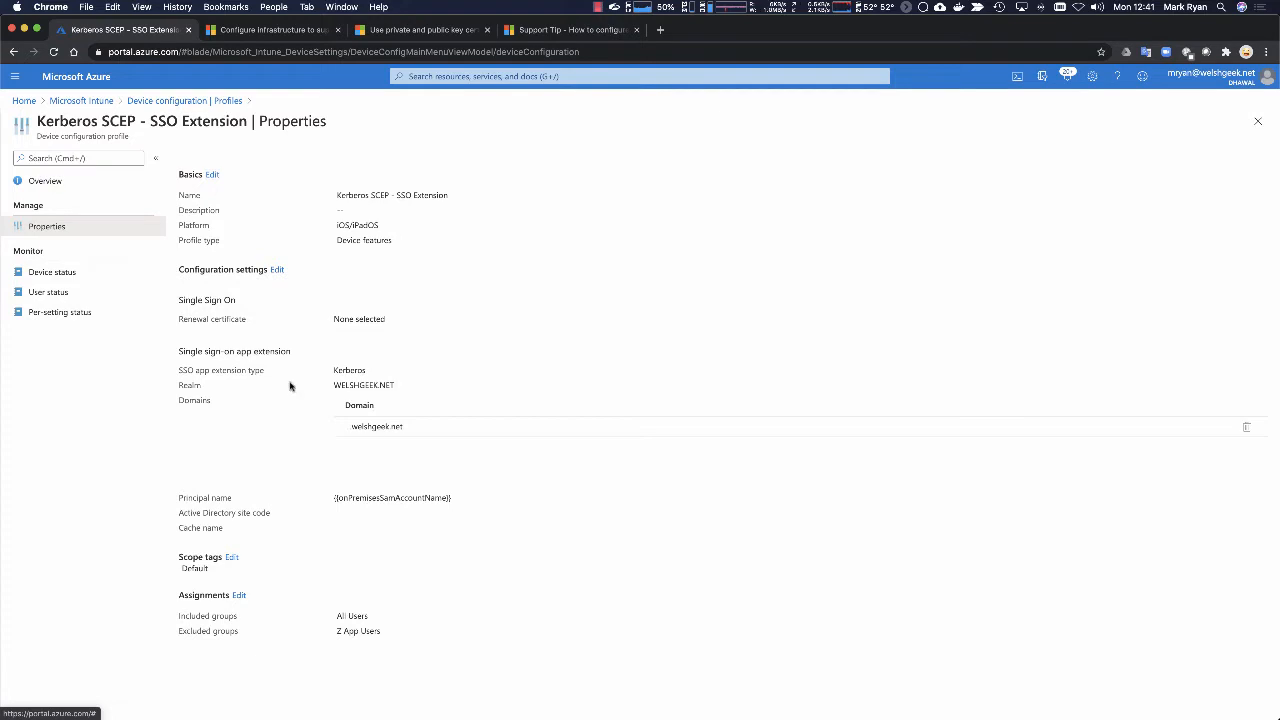
{"action": "left_click", "coordinate": [276, 270]}
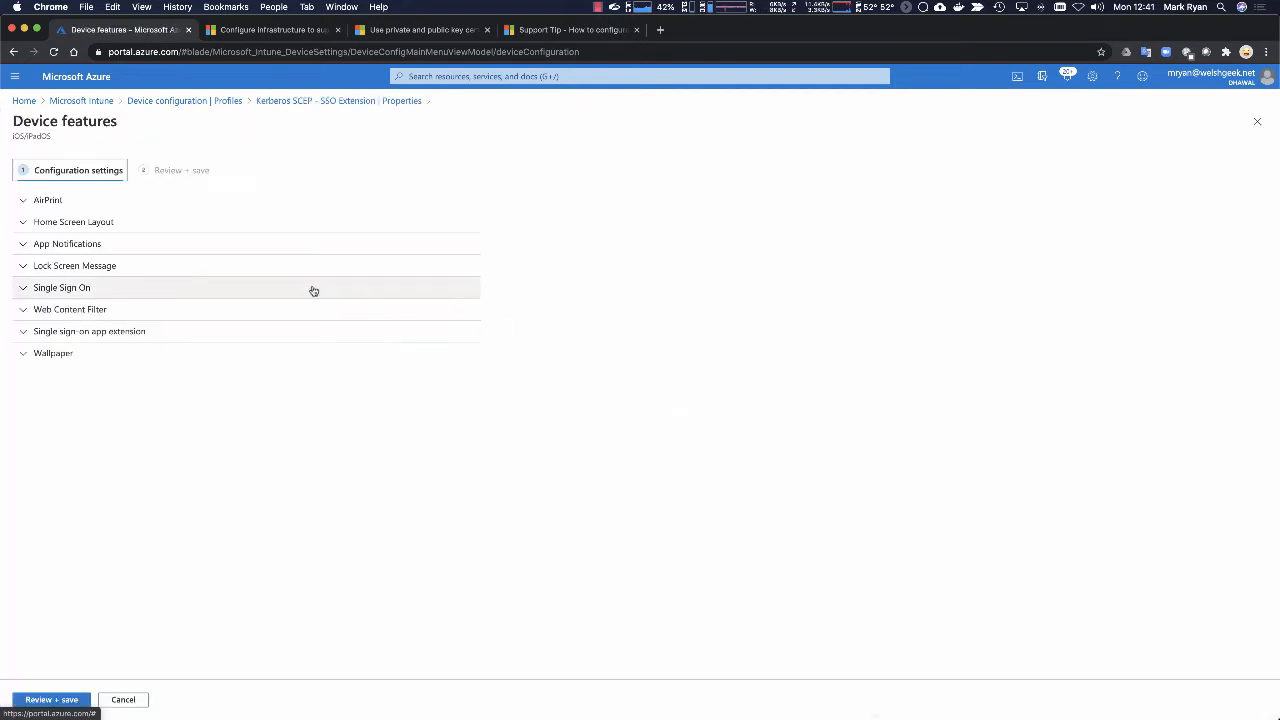
{"action": "left_click", "coordinate": [56, 334]}
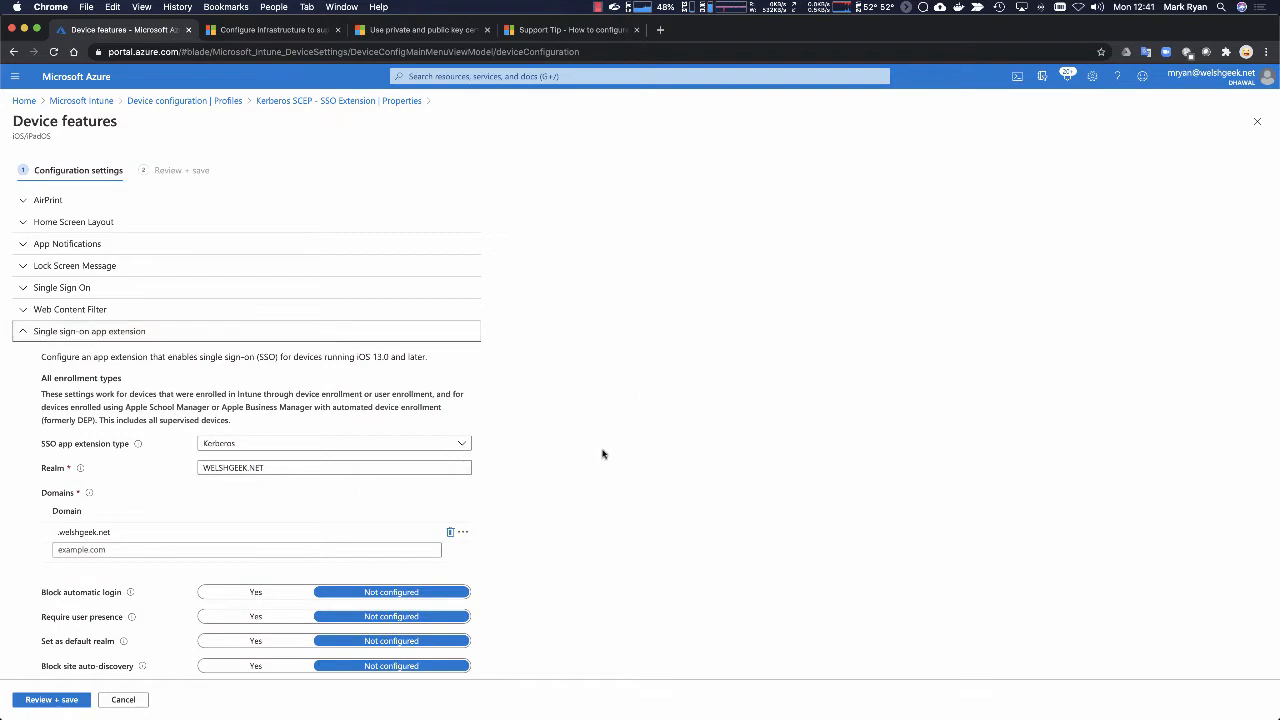
{"action": "scroll", "coordinate": [620, 440], "scroll_direction": "down", "scroll_amount": 5}
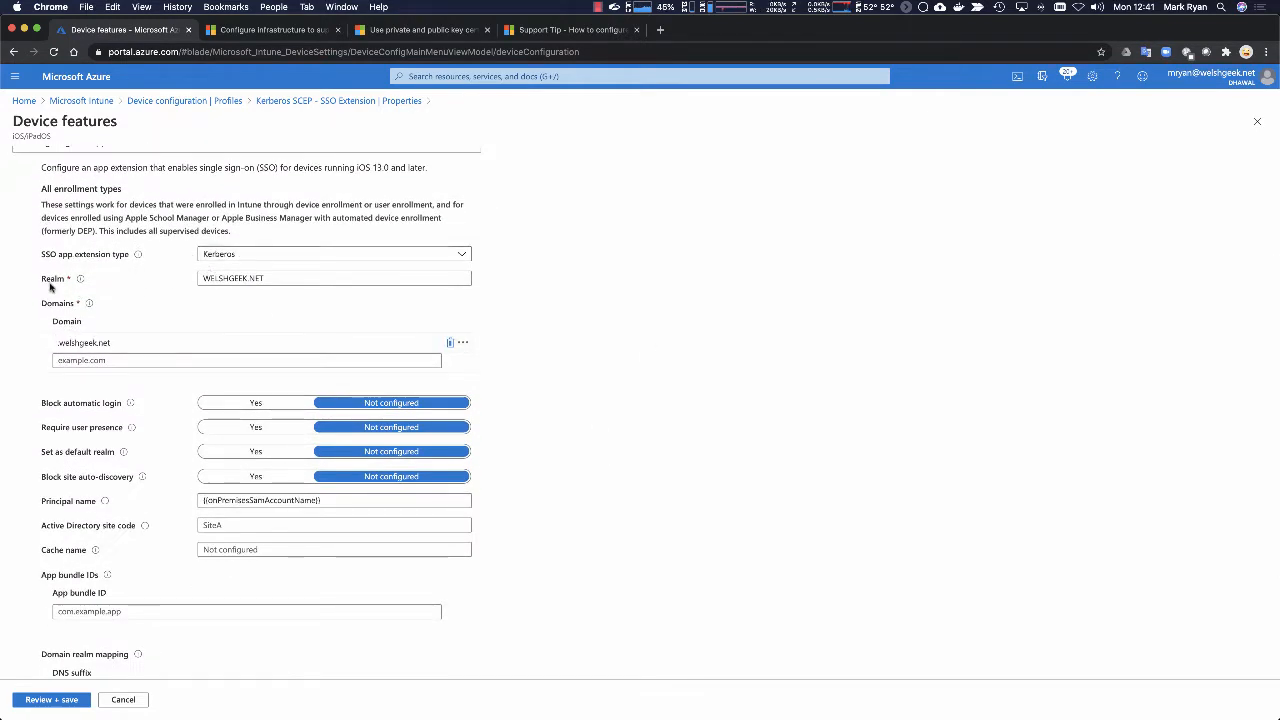
Step: Inspect the realm and domain entries of the Kerberos single sign-on app extension
{"action": "left_click", "coordinate": [258, 278]}
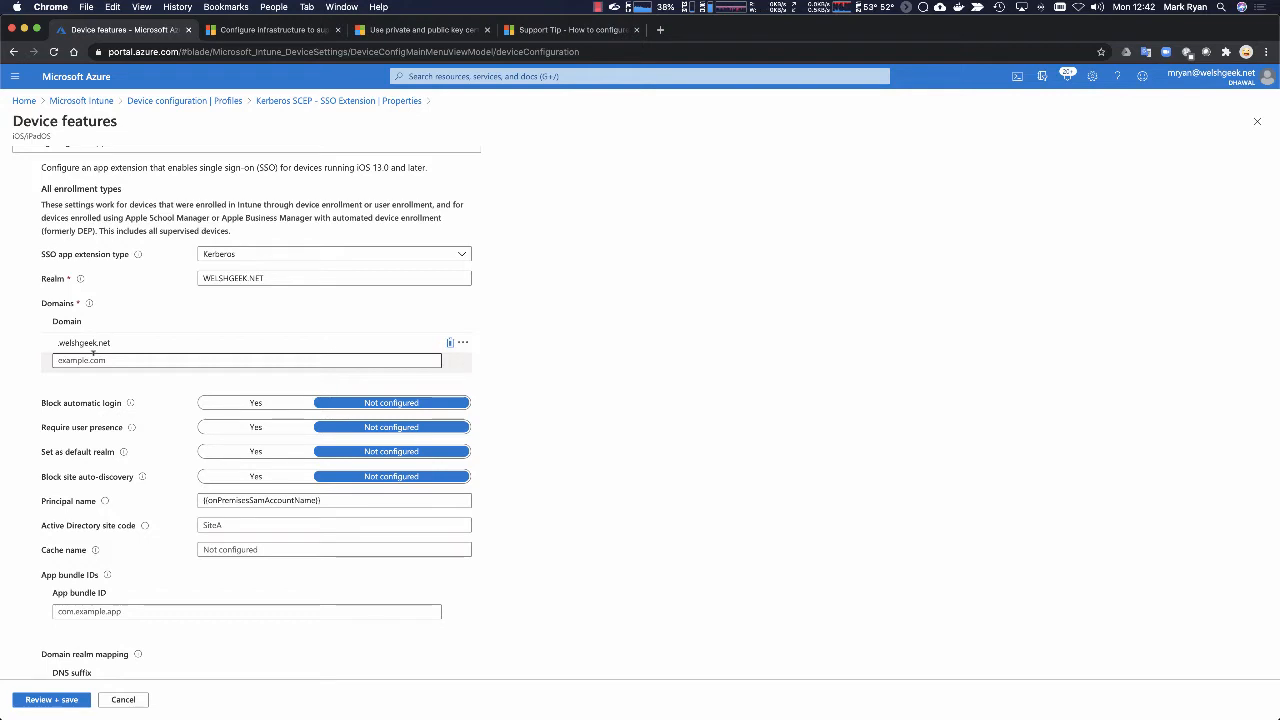
{"action": "left_click", "coordinate": [58, 342]}
{"action": "scroll", "coordinate": [59, 343], "scroll_direction": "left", "scroll_amount": 1}
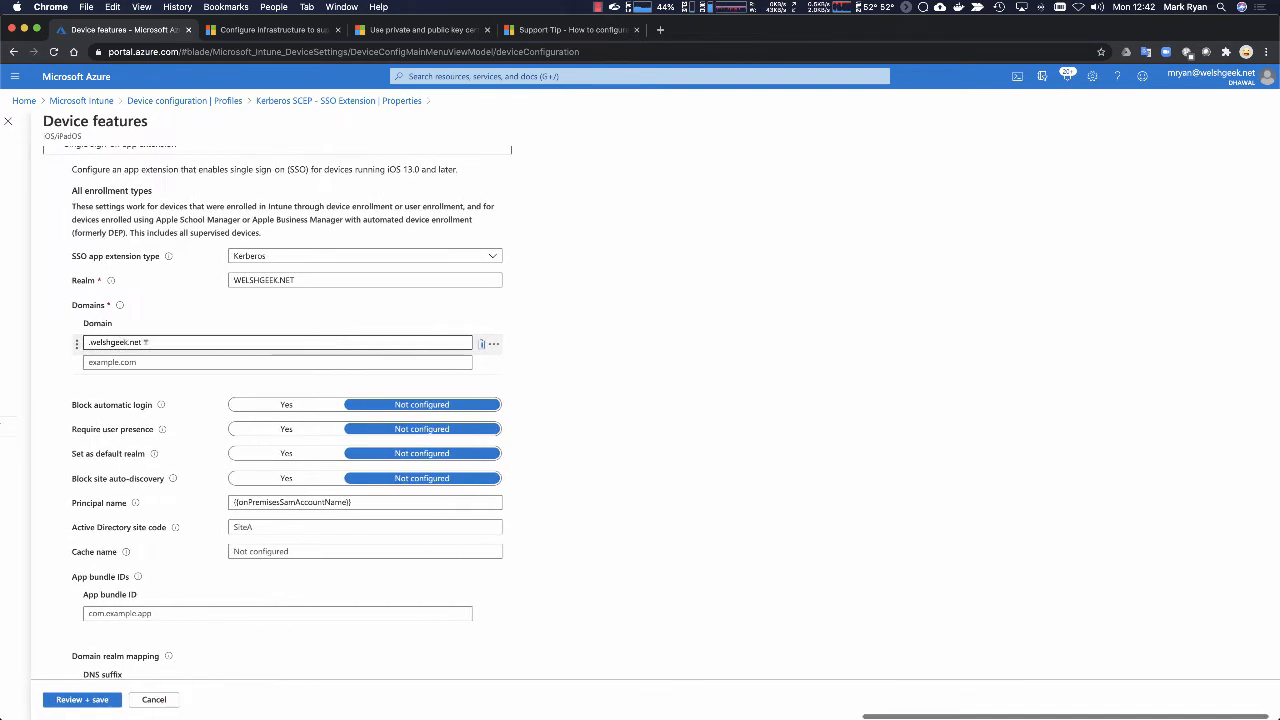
{"action": "scroll", "coordinate": [146, 342], "scroll_direction": "right", "scroll_amount": 1}
{"action": "left_click", "coordinate": [151, 331]}
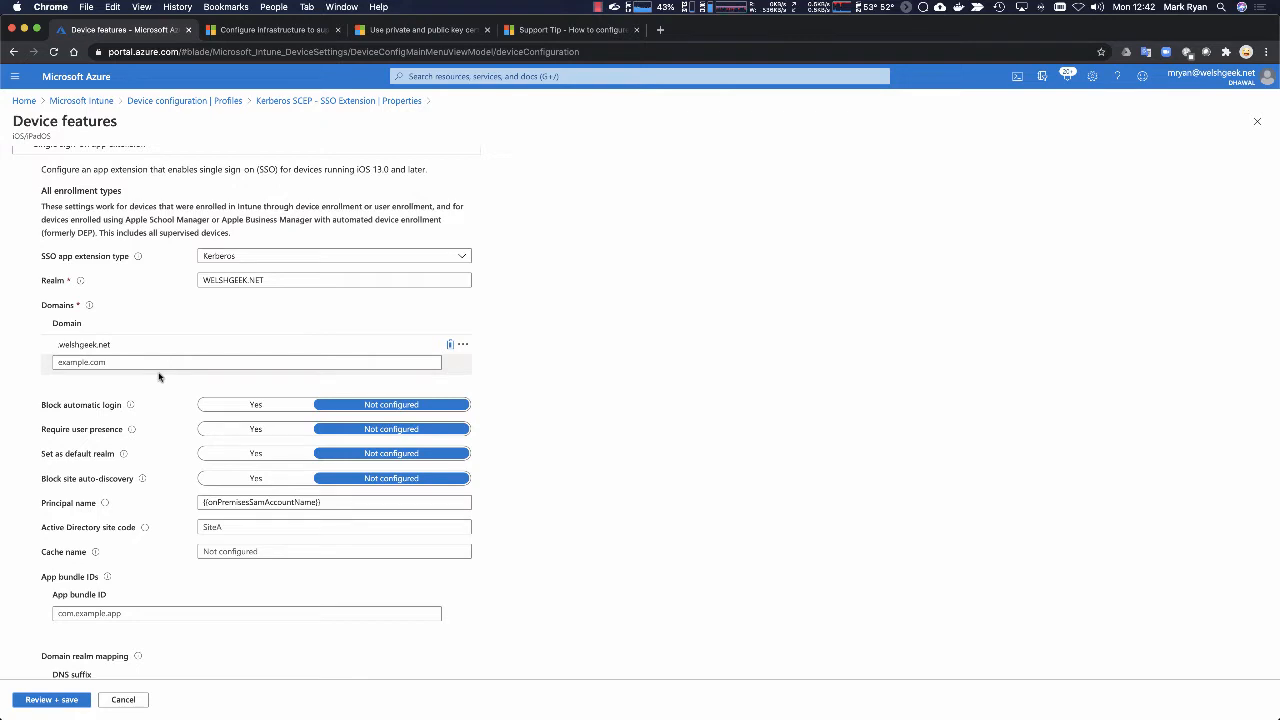
{"action": "left_click", "coordinate": [128, 362]}
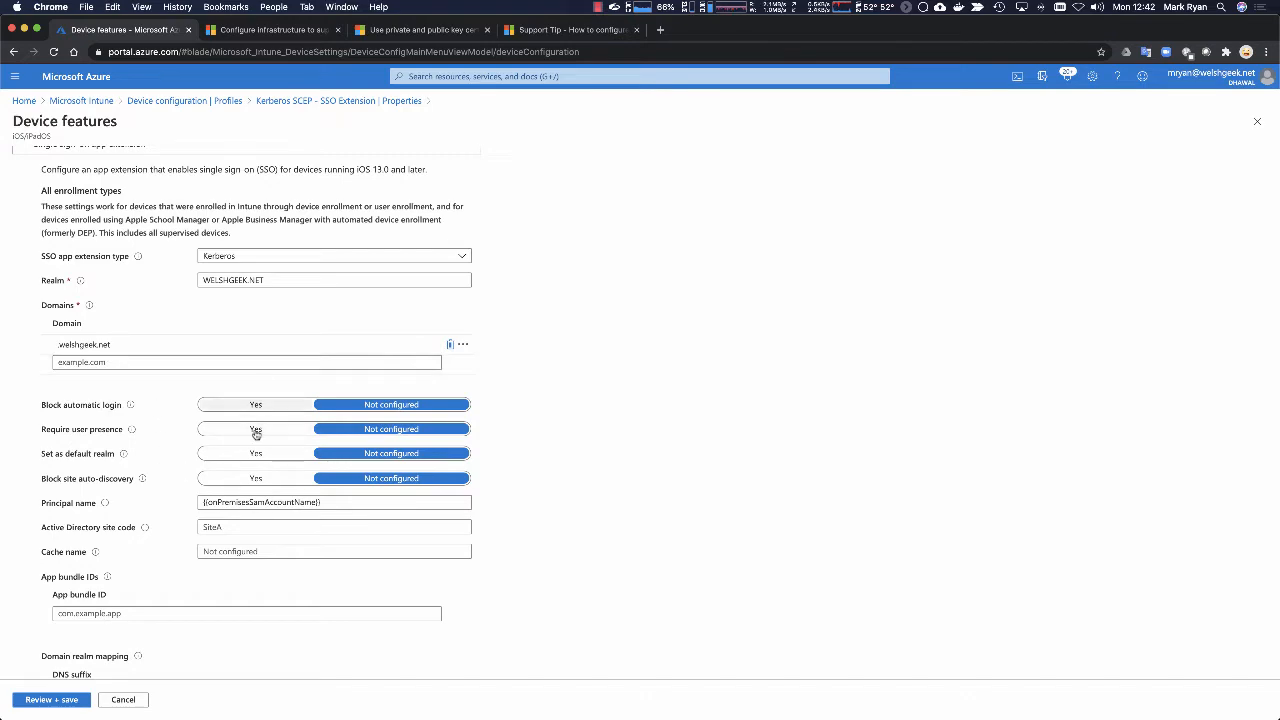
Step: Read the descriptions of the Block automatic login, Require user presence, Set as default realm and Block site auto-discovery options
{"action": "scroll", "coordinate": [268, 446], "scroll_direction": "down", "scroll_amount": 2}
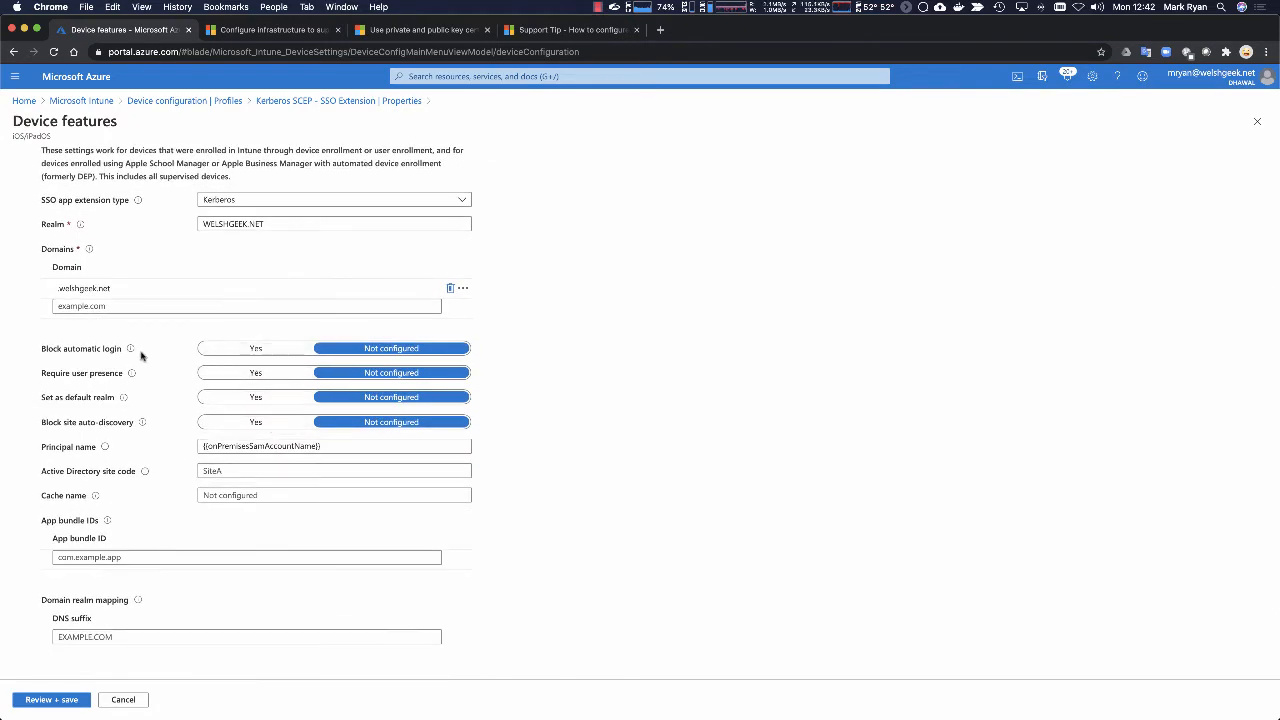
{"action": "mouse_move", "coordinate": [132, 350]}
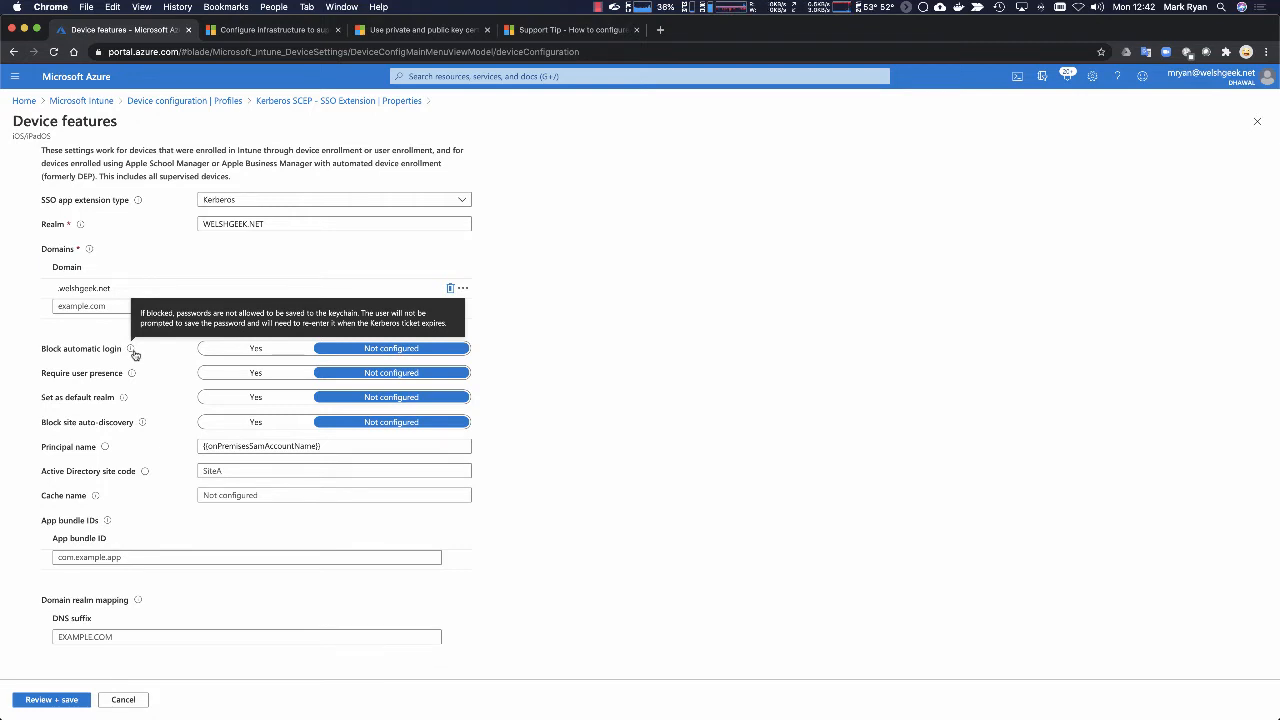
{"action": "mouse_move", "coordinate": [132, 374]}
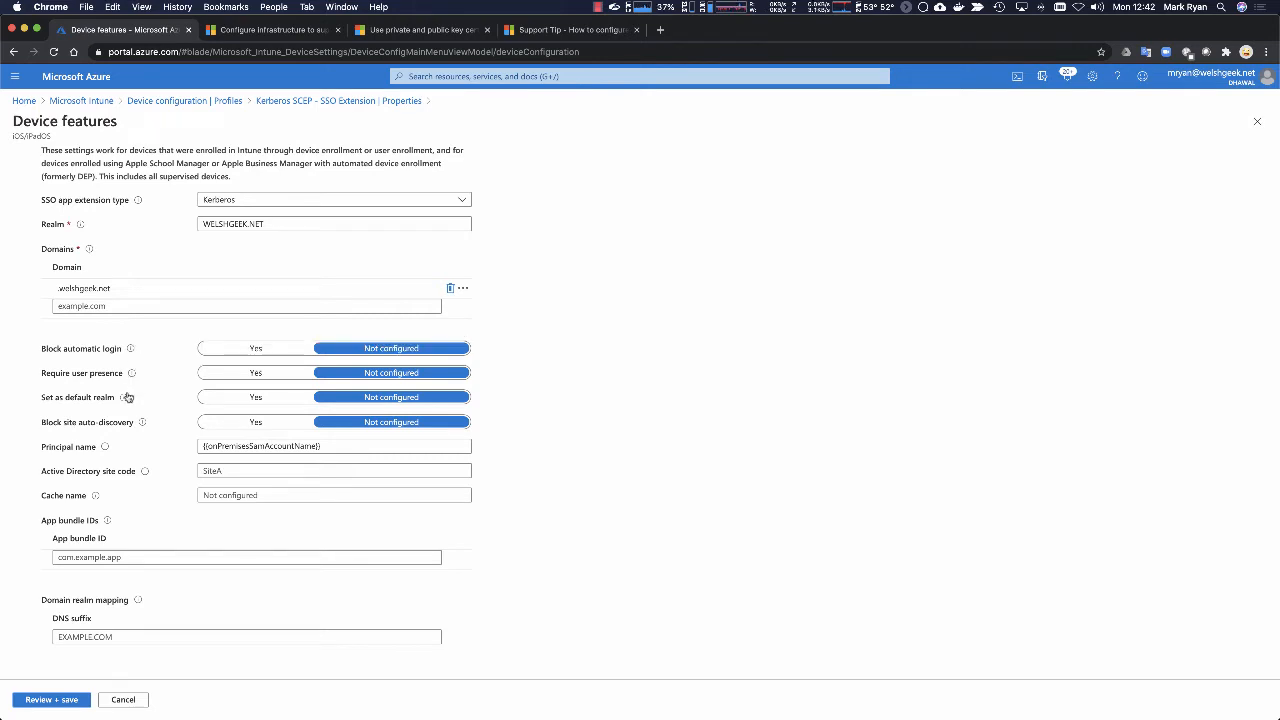
{"action": "mouse_move", "coordinate": [127, 399]}
{"action": "mouse_move", "coordinate": [146, 424]}
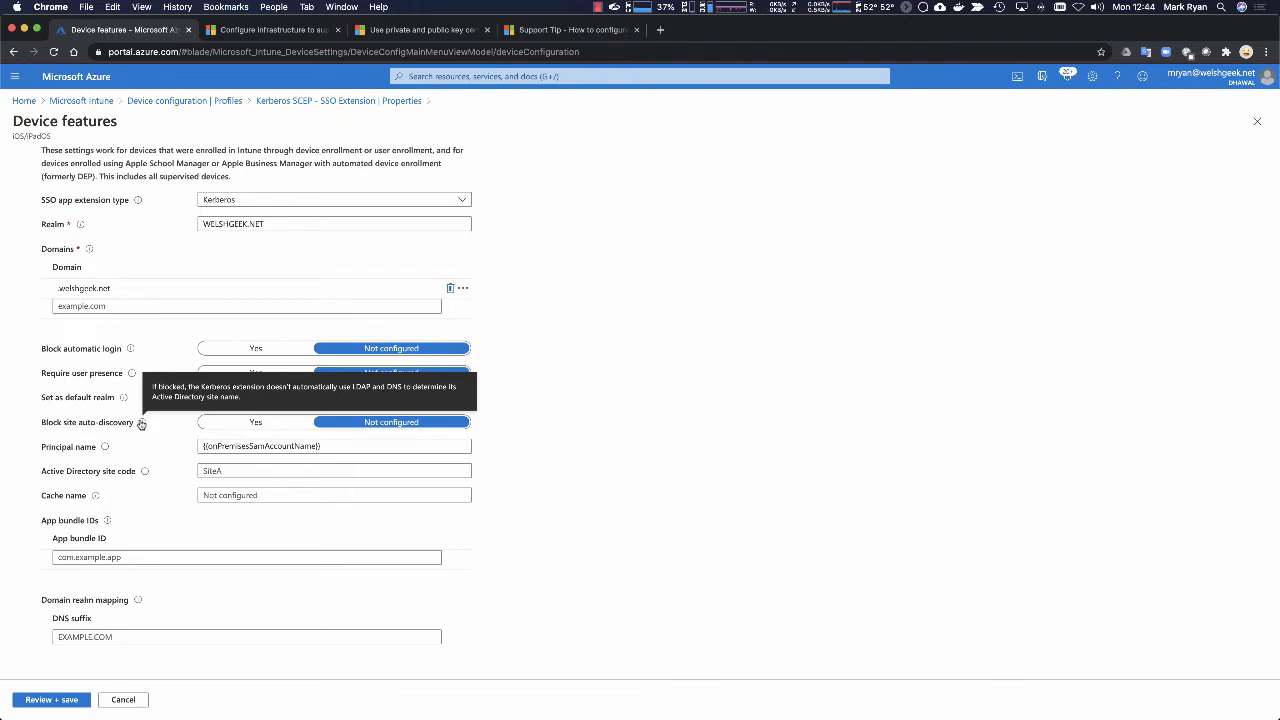
{"action": "scroll", "coordinate": [135, 330], "scroll_direction": "up", "scroll_amount": 1}
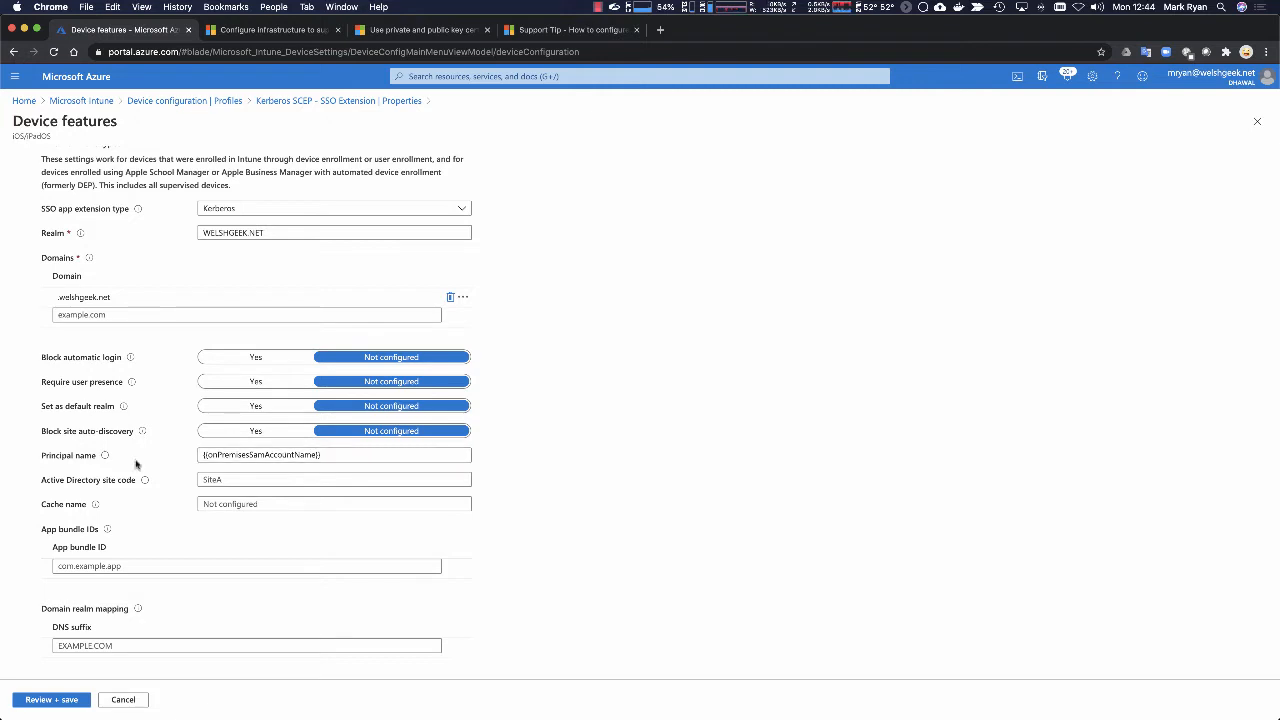
Step: Review the principal name, site code, app bundle ID, domain realm mapping and PKINIT certificate settings of the Kerberos SSO app extension
{"action": "scroll", "coordinate": [183, 484], "scroll_direction": "down", "scroll_amount": 2}
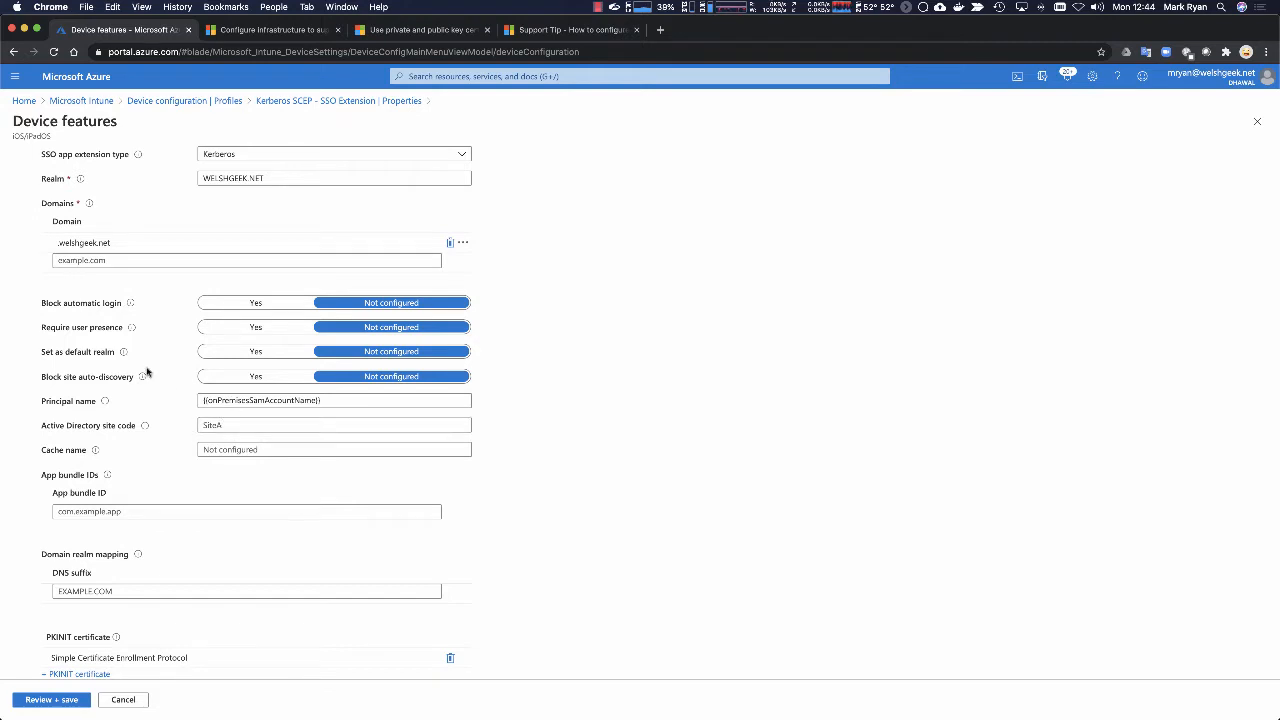
{"action": "scroll", "coordinate": [184, 469], "scroll_direction": "down", "scroll_amount": 2}
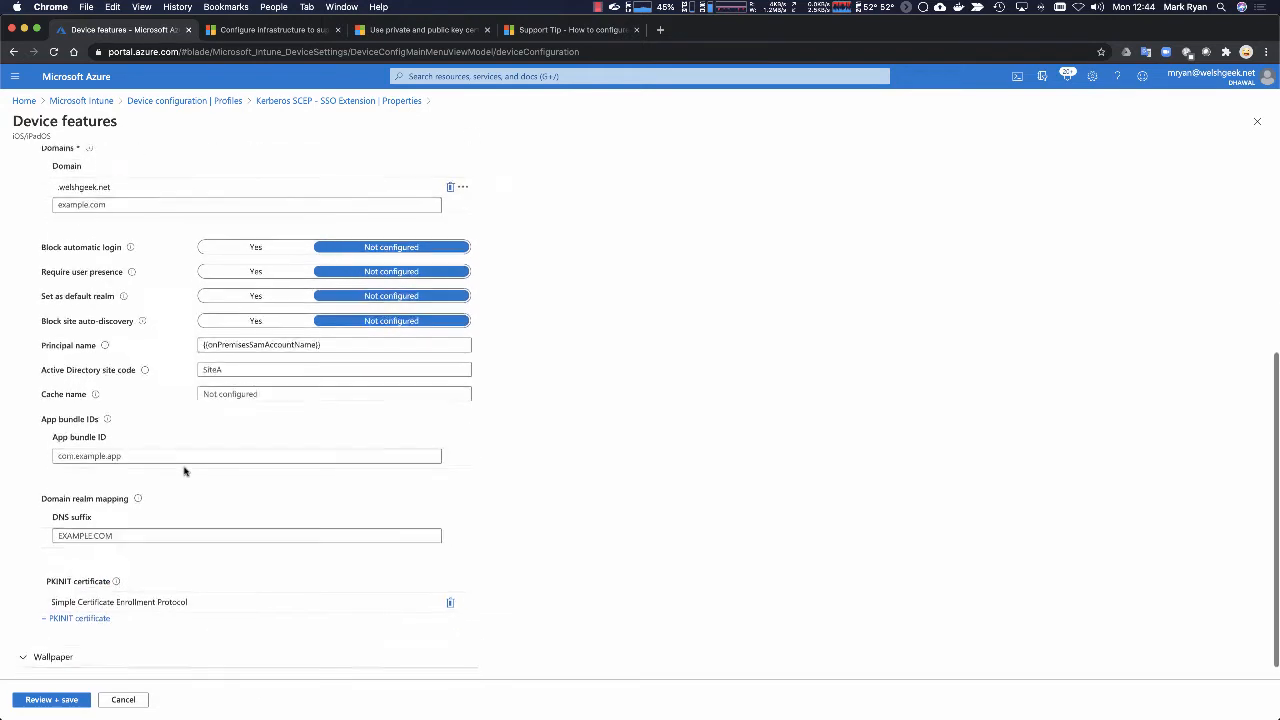
{"action": "mouse_move", "coordinate": [106, 416]}
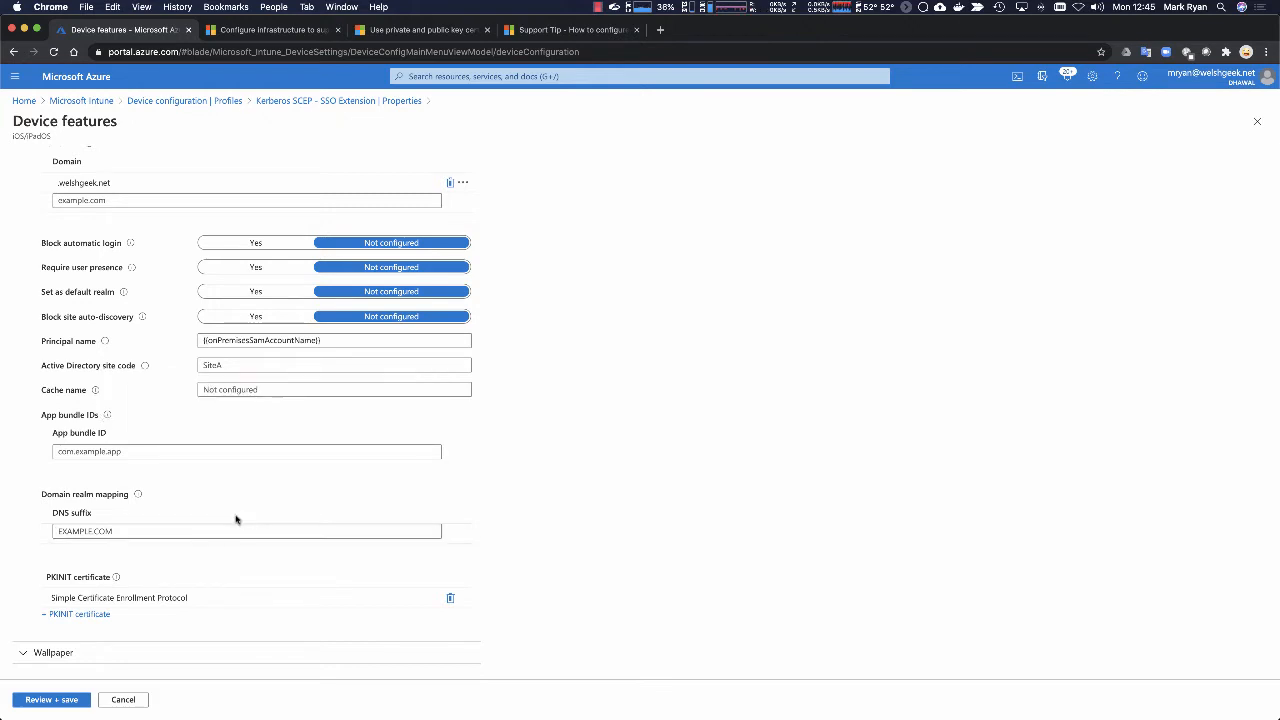
{"action": "mouse_move", "coordinate": [141, 500]}
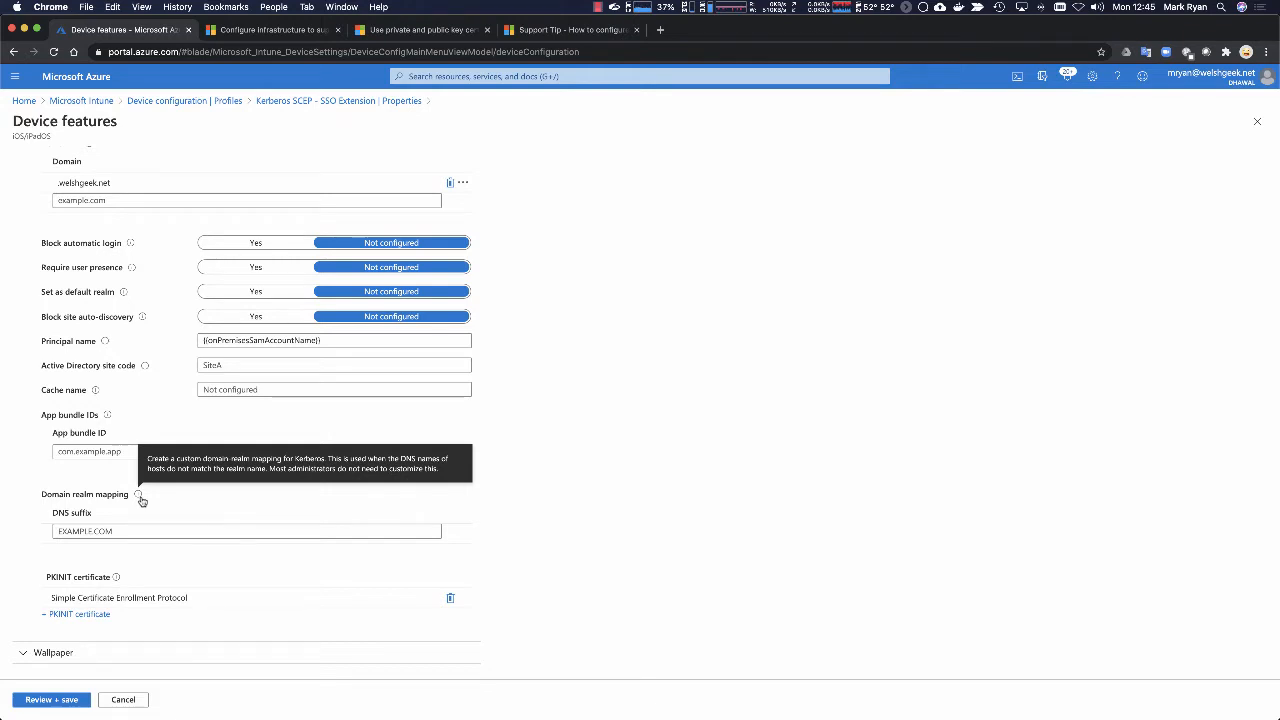
{"action": "scroll", "coordinate": [226, 591], "scroll_direction": "down", "scroll_amount": 1}
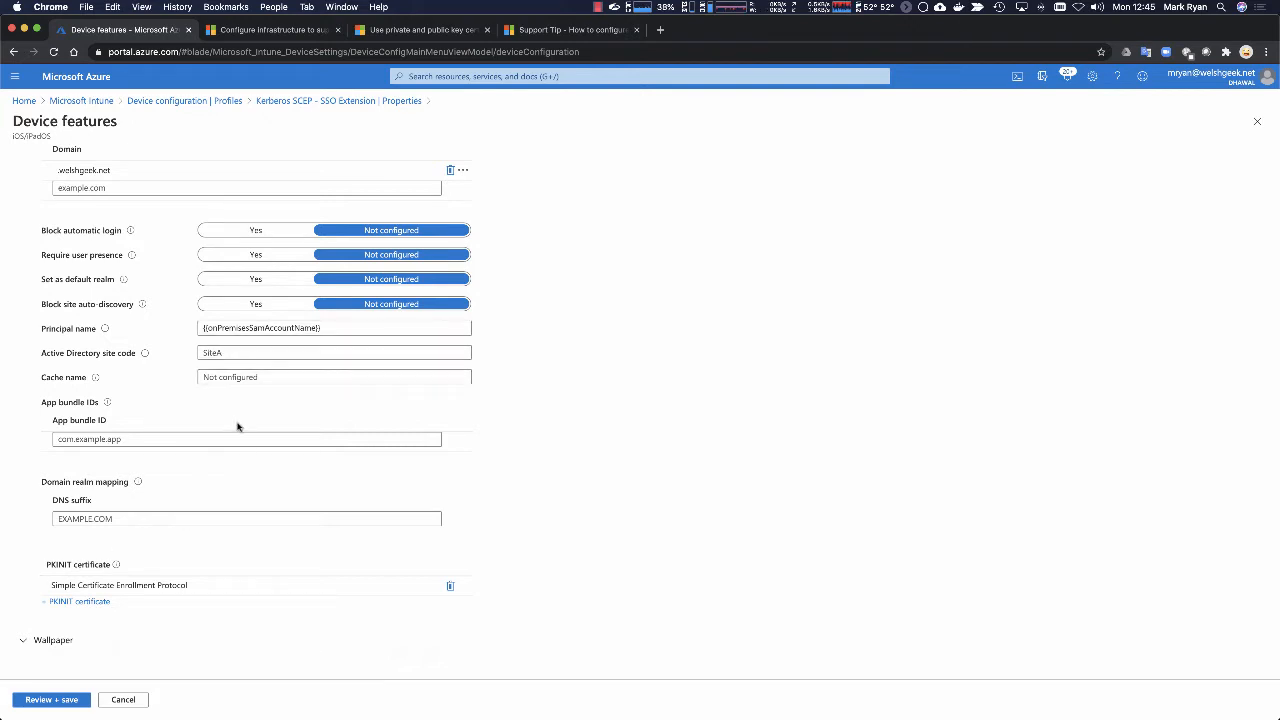
Step: Save the Kerberos SCEP - SSO Extension profile, check its excluded group assignment and return to the profiles list
{"action": "left_click", "coordinate": [68, 699]}
{"action": "left_click", "coordinate": [40, 702]}
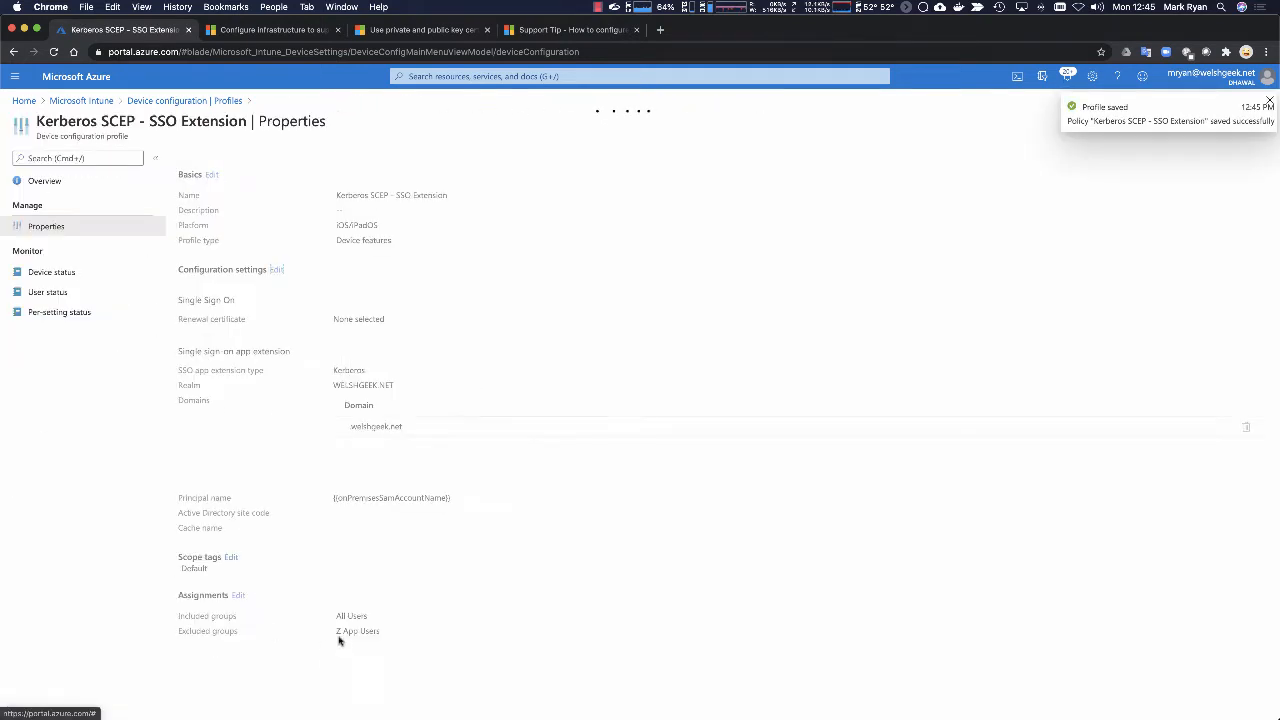
{"action": "left_click_drag", "start_coordinate": [336, 630], "coordinate": [390, 634]}
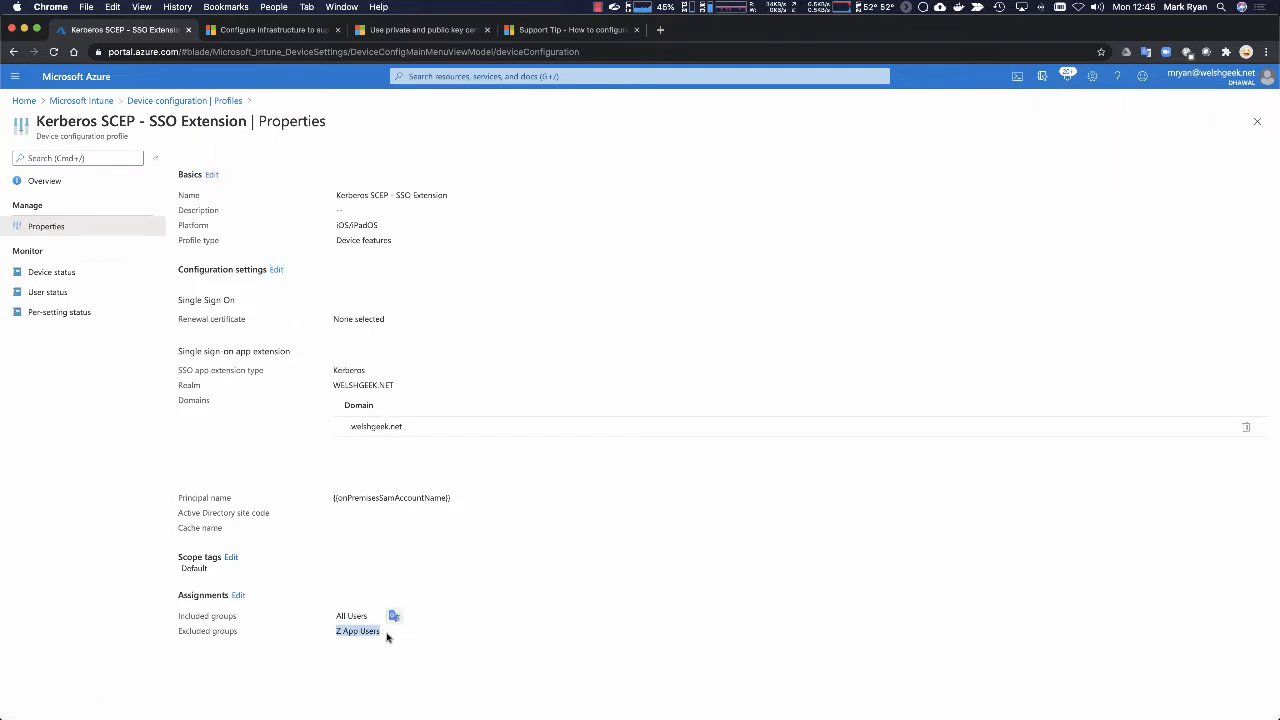
{"action": "left_click", "coordinate": [185, 101]}
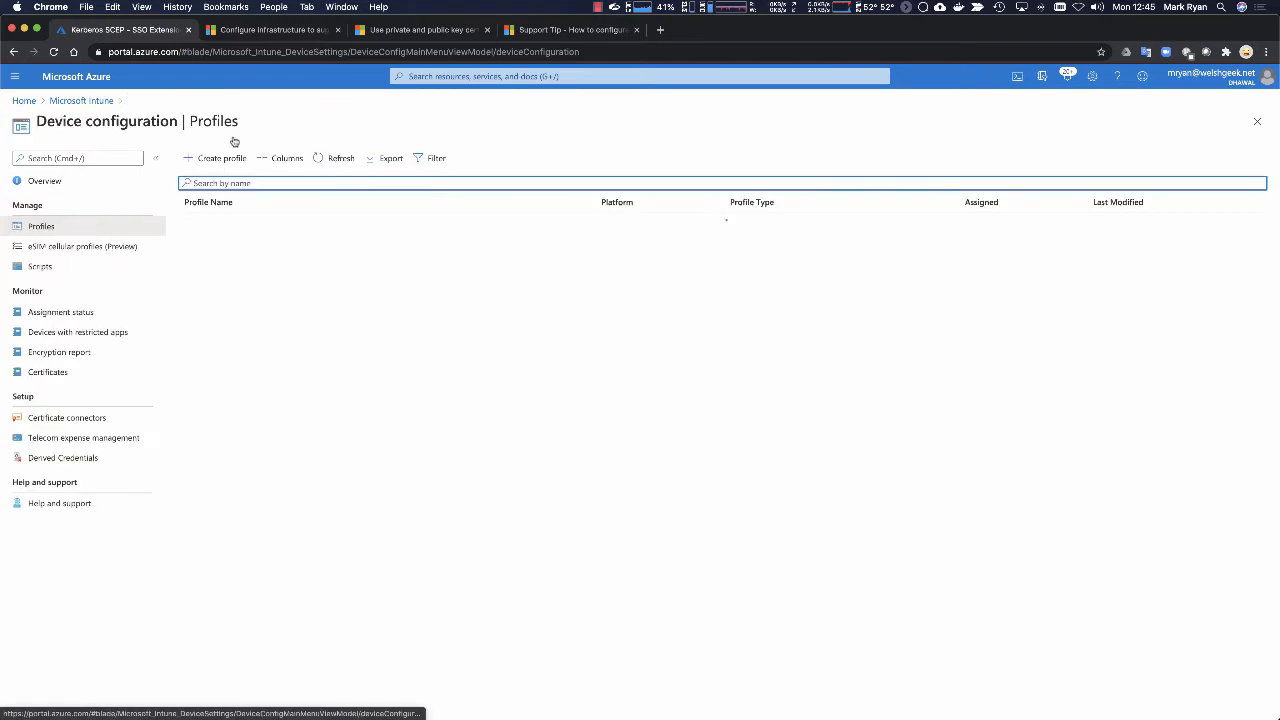
Step: Check the included group assignment in the Kerberos SCEP - SSO profile's properties and return to the profiles list
{"action": "left_click", "coordinate": [214, 221]}
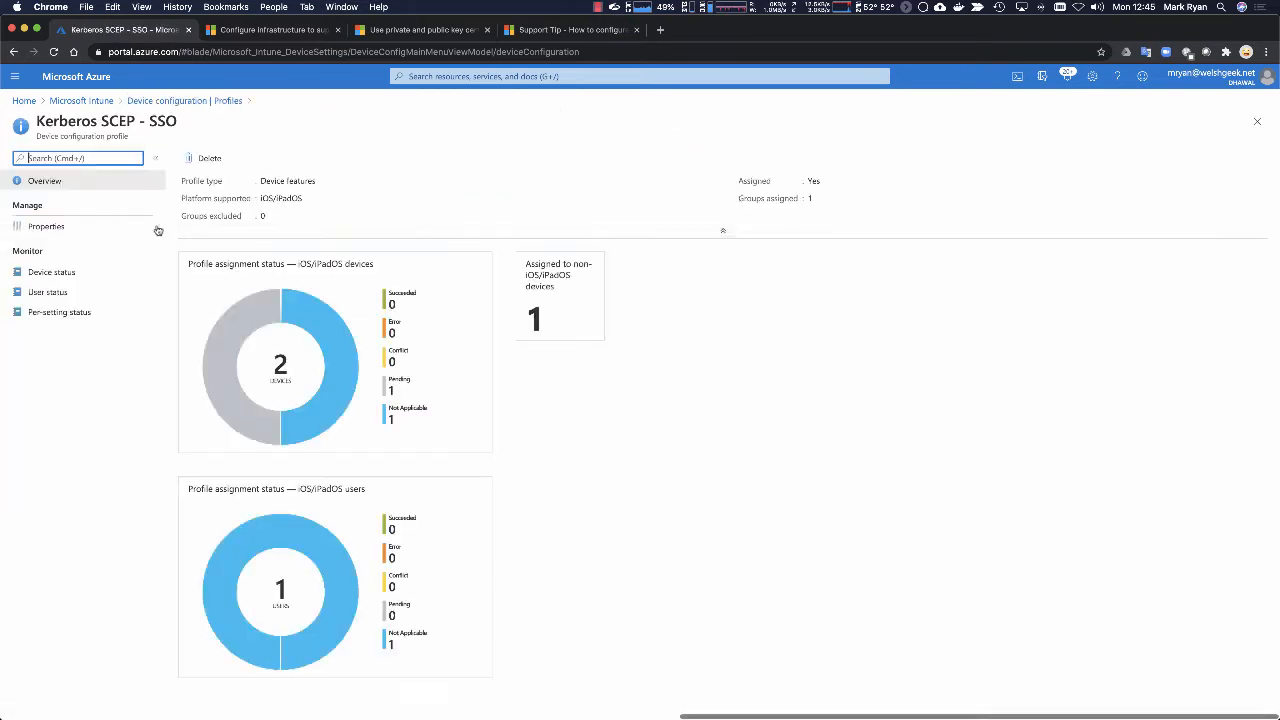
{"action": "left_click", "coordinate": [42, 227]}
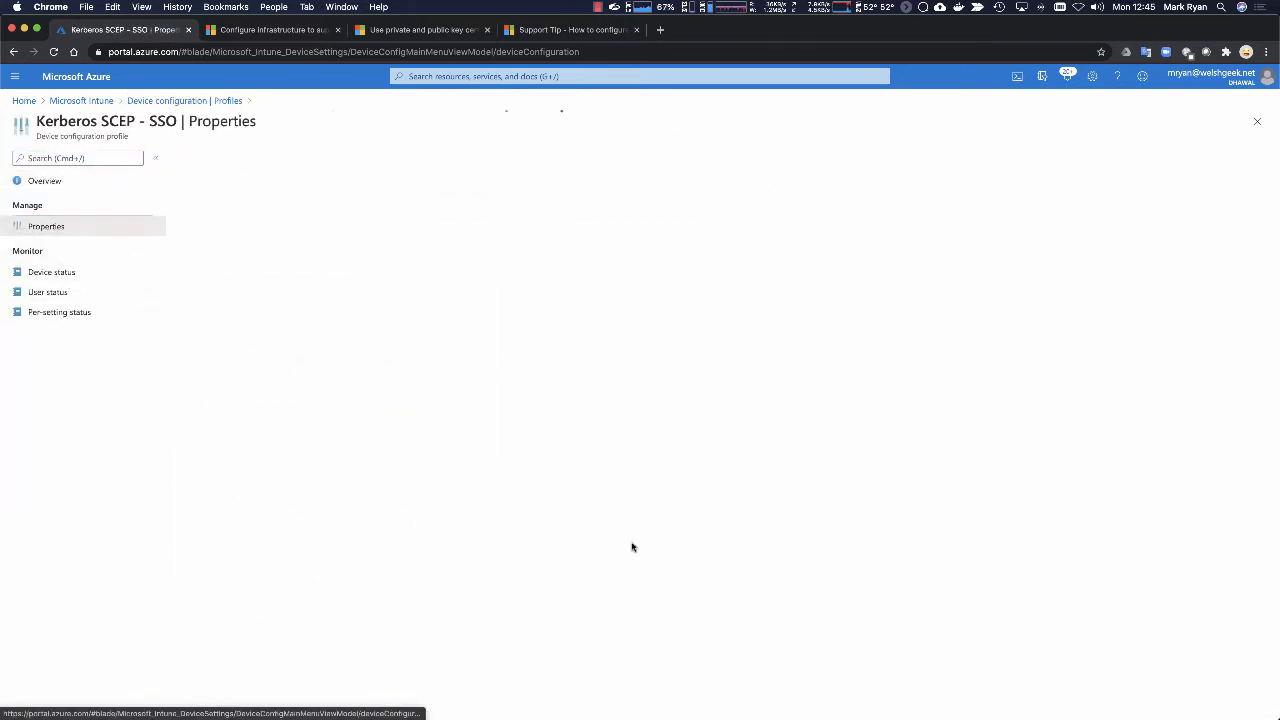
{"action": "left_click_drag", "start_coordinate": [334, 373], "coordinate": [422, 380]}
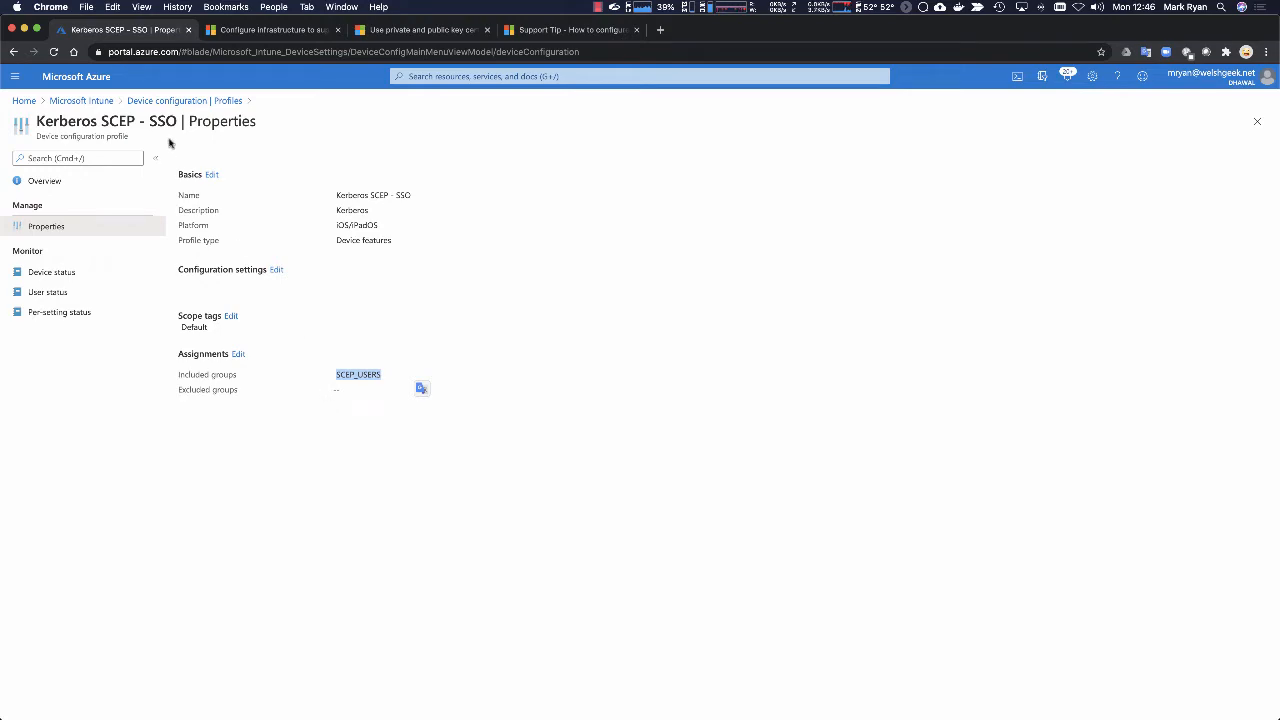
{"action": "left_click", "coordinate": [183, 102]}
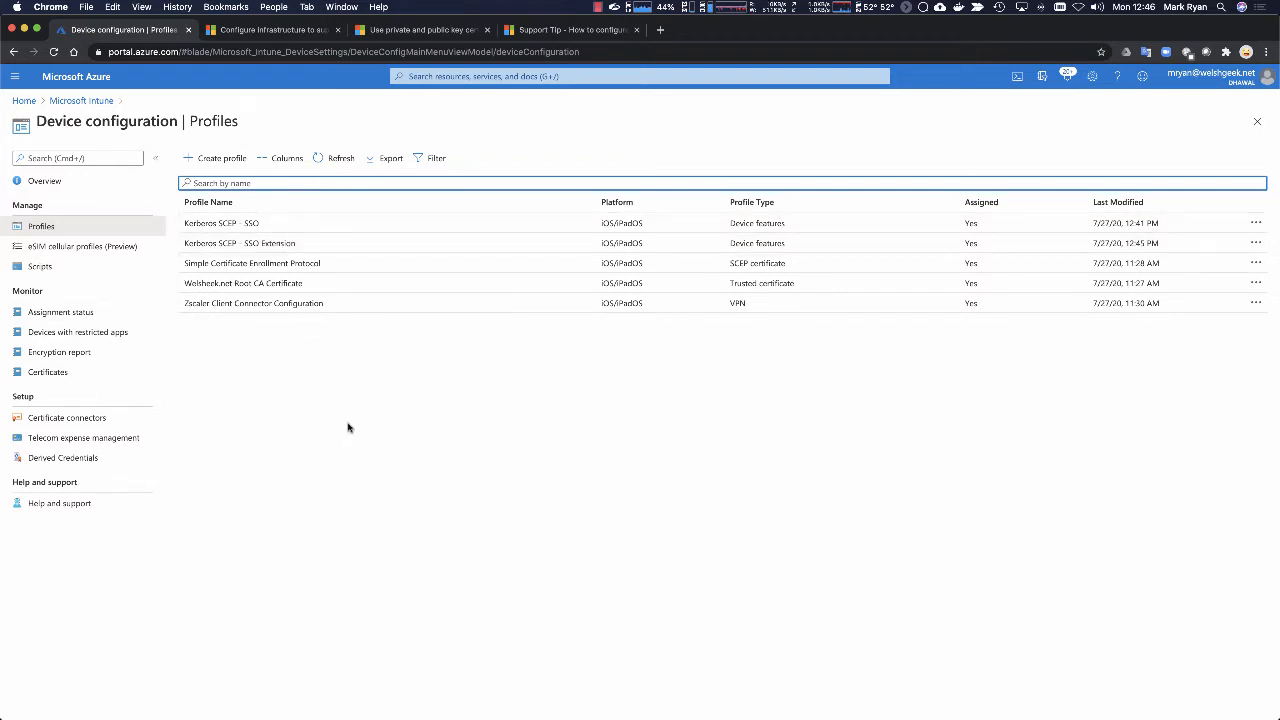
Step: Switch to QuickTime Player and enlarge the iPad mirroring window
{"action": "key", "text": "super+Tab"}
{"action": "key", "text": "super+Tab"}
{"action": "key", "text": "super+Tab"}
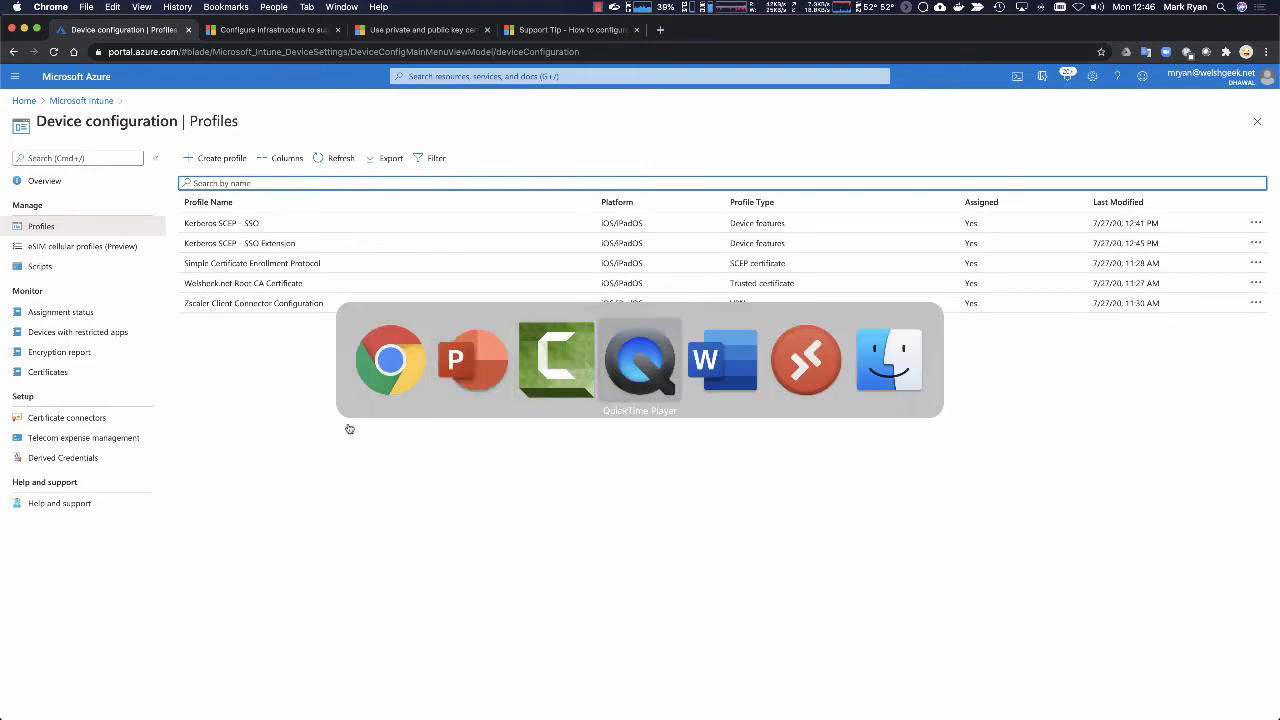
{"action": "key", "text": "shift+super+Tab"}
{"action": "key", "text": "super+Tab"}
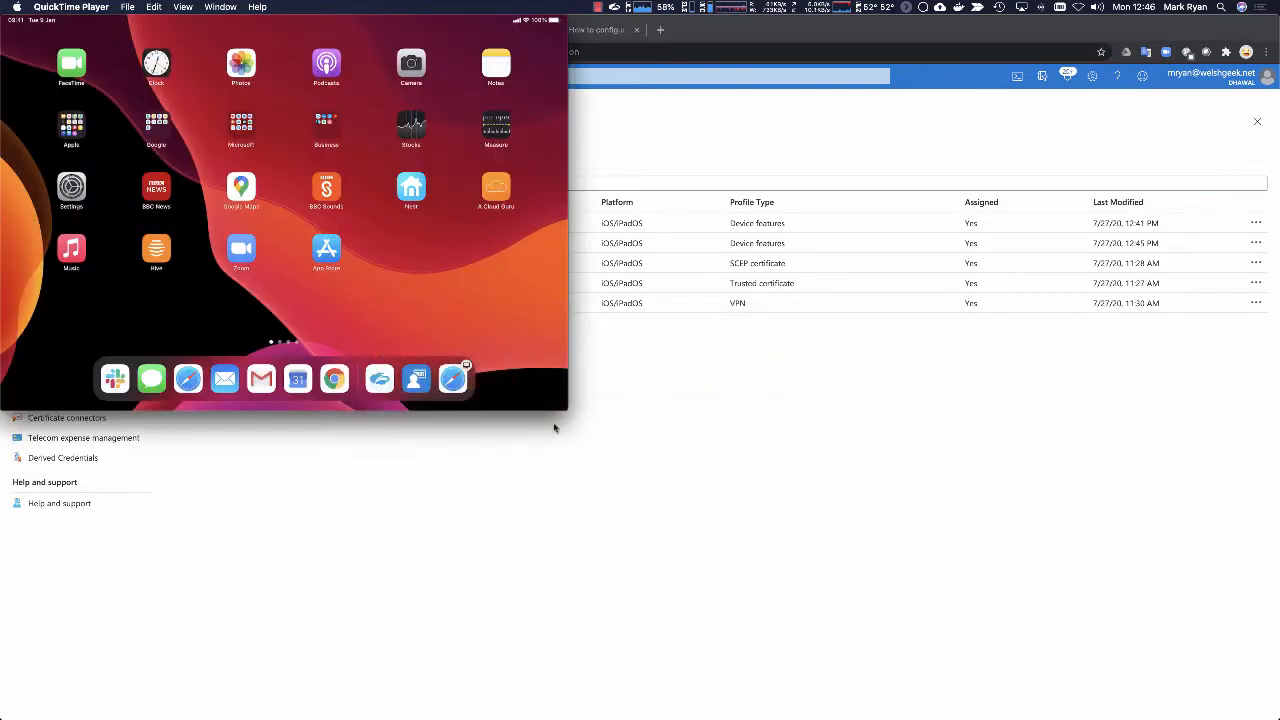
{"action": "left_click_drag", "start_coordinate": [563, 404], "coordinate": [814, 551]}
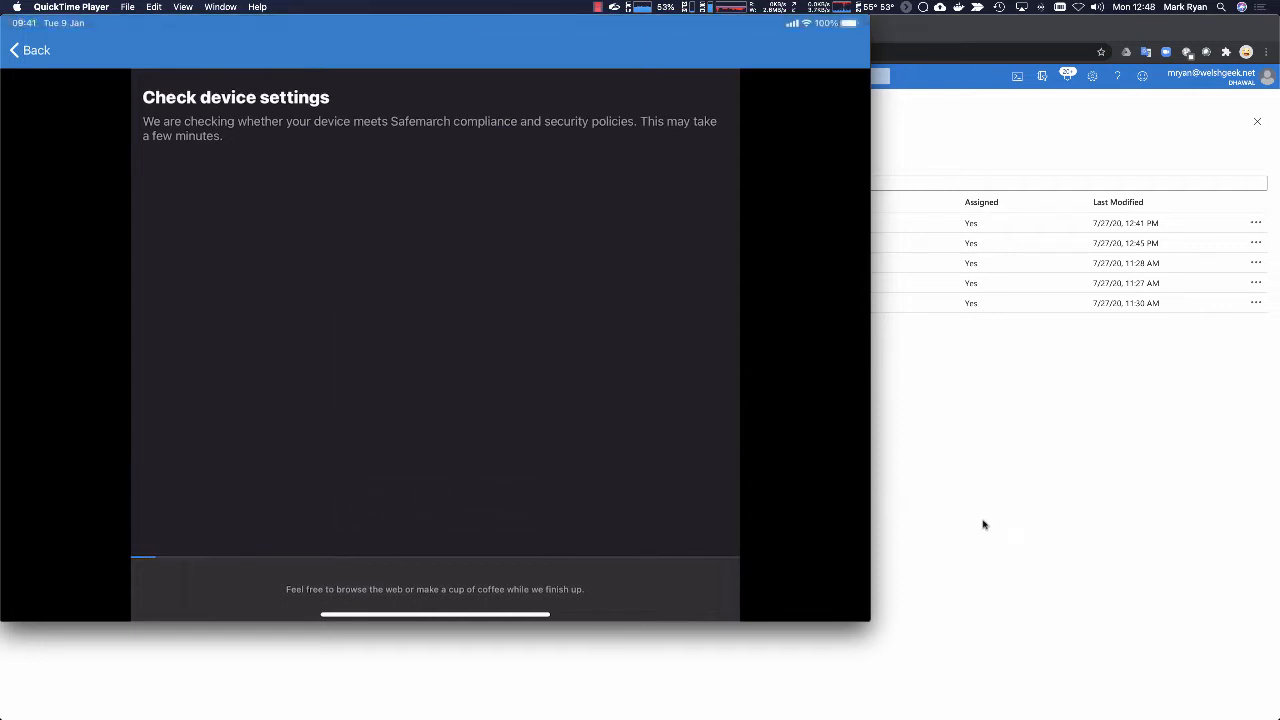
Step: Switch to the domain controller's Wireshark in Microsoft Remote Desktop and start a new capture without saving the existing packets
{"action": "key", "text": "super+Tab"}
{"action": "key", "text": "super+Tab"}
{"action": "key", "text": "super+Tab"}
{"action": "key", "text": "super+Tab"}
{"action": "key", "text": "super+Tab"}
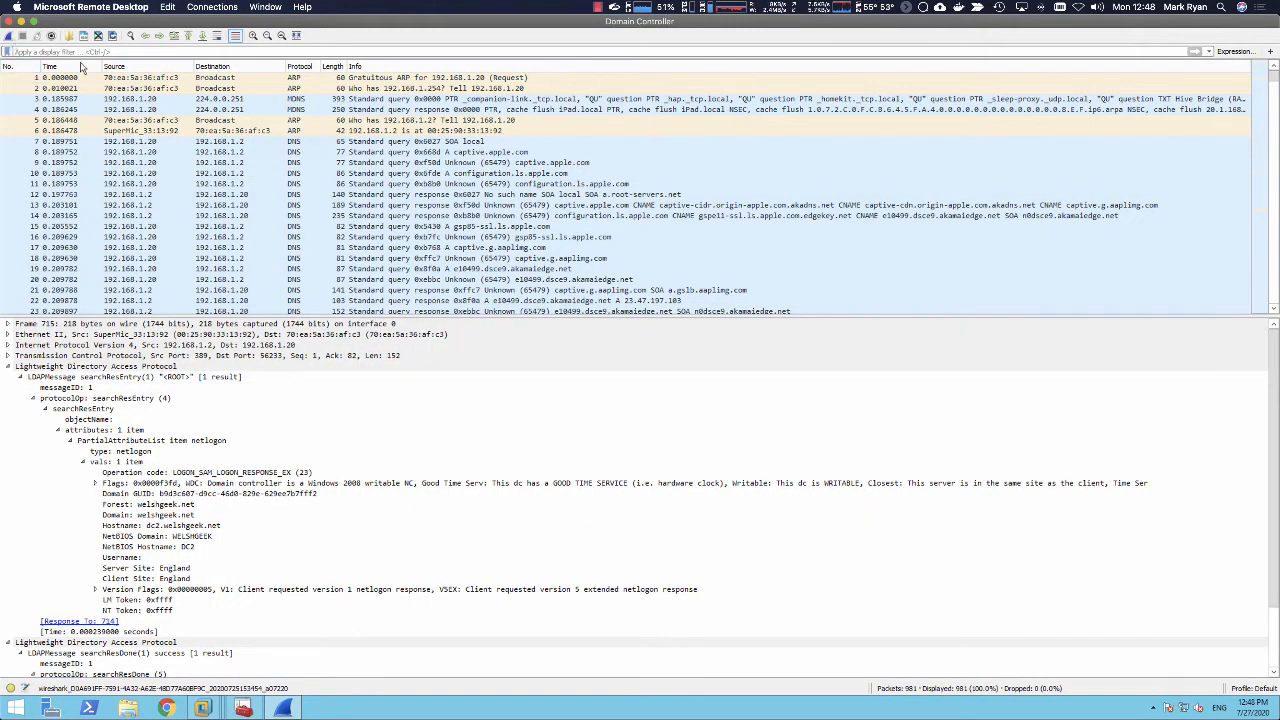
{"action": "left_click", "coordinate": [8, 37]}
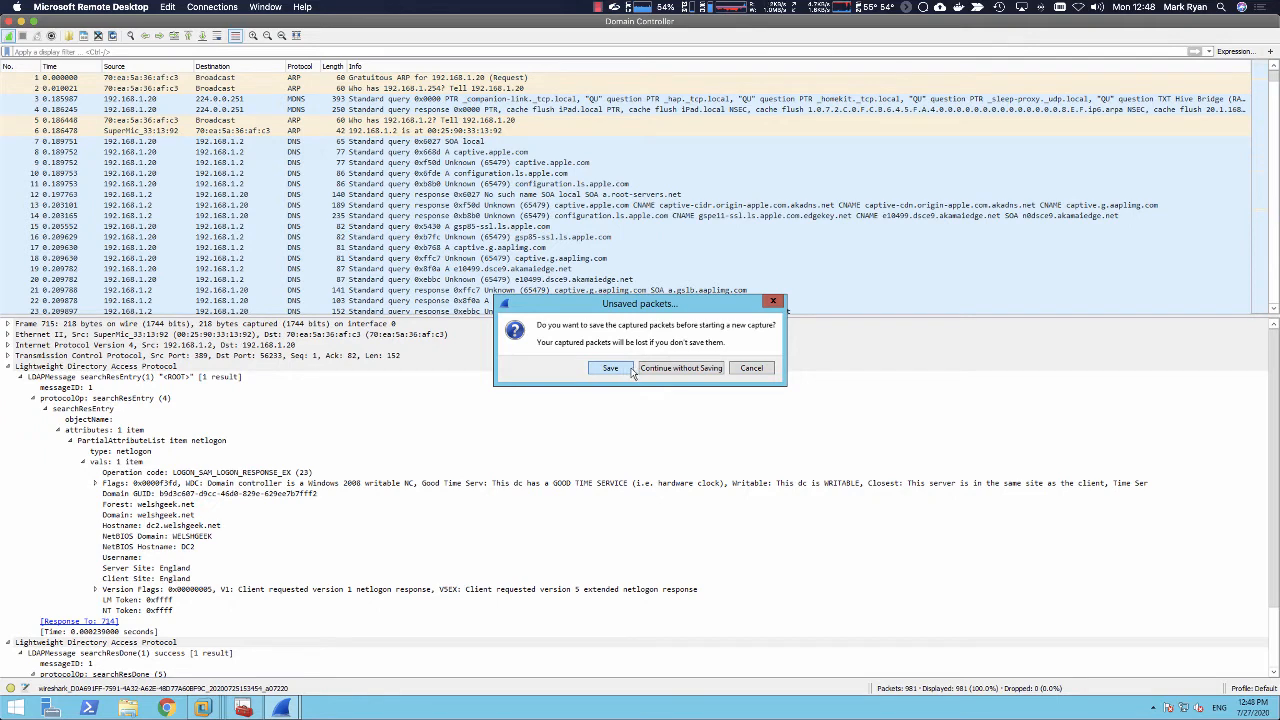
{"action": "left_click", "coordinate": [680, 368]}
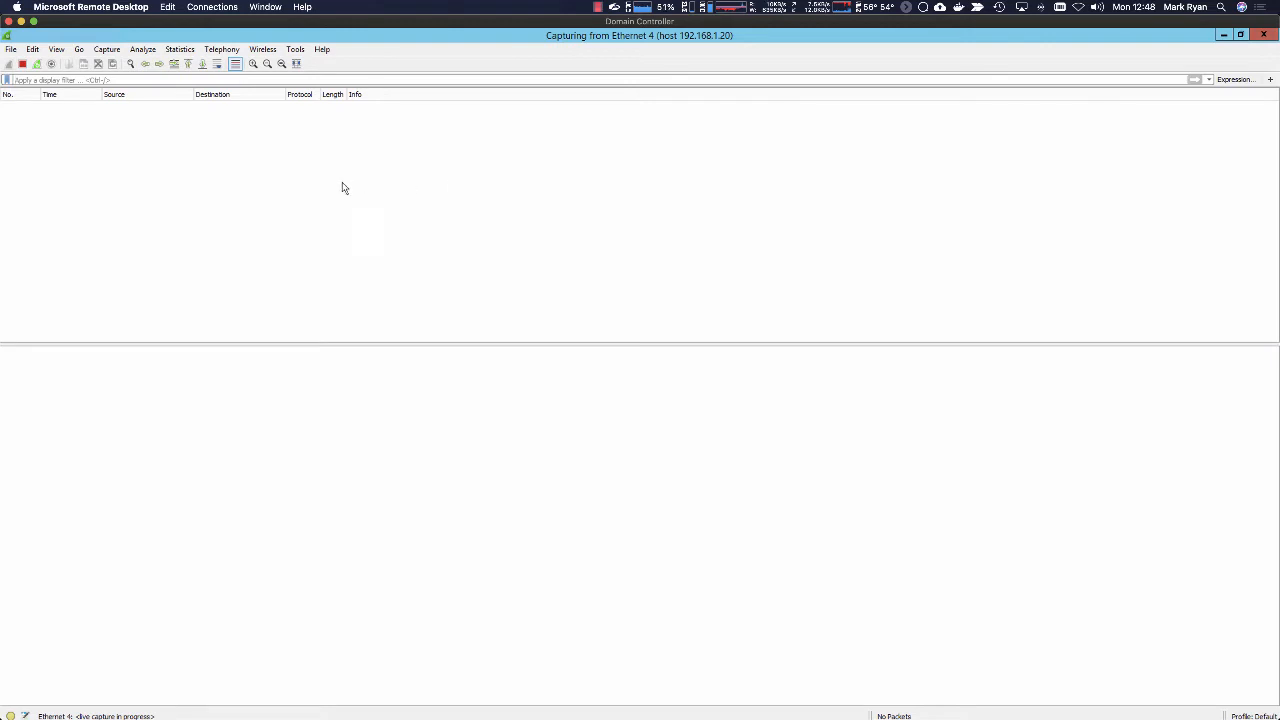
Step: Stop and close the running capture, then start one on Ethernet 4 with the capture filter host 192.168.1.22
{"action": "left_click", "coordinate": [22, 63]}
{"action": "left_click", "coordinate": [739, 440]}
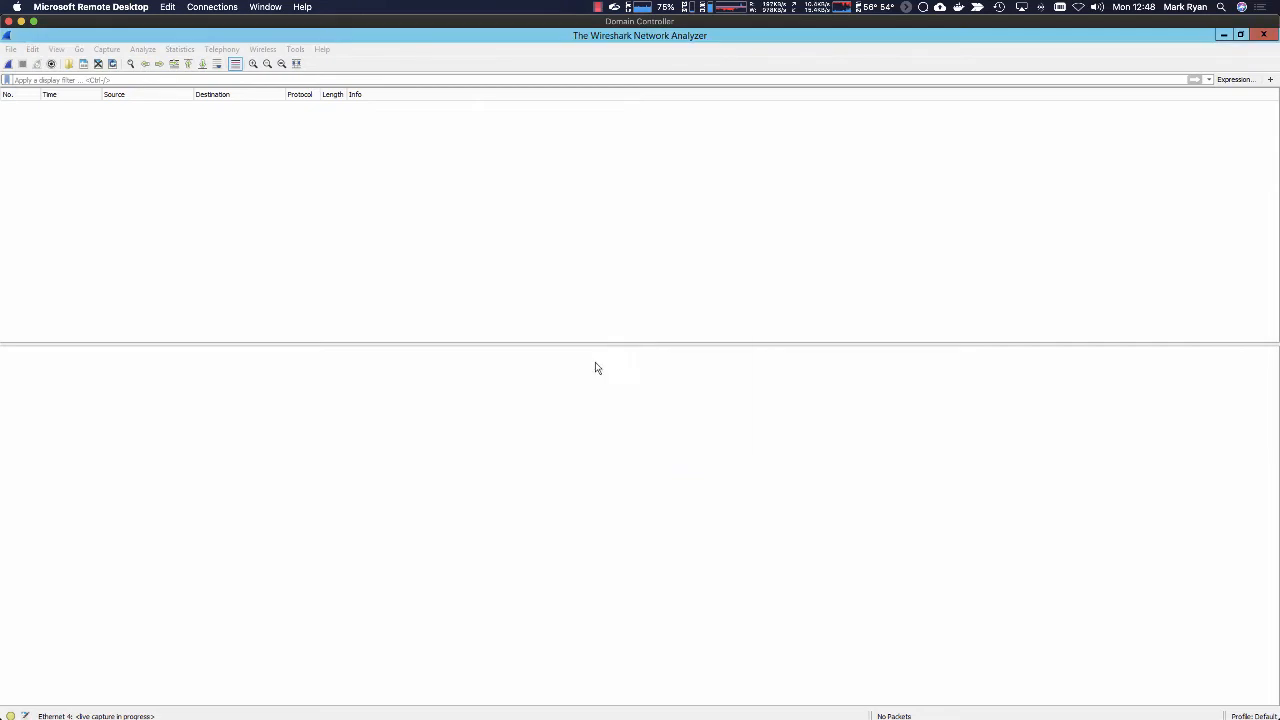
{"action": "left_click", "coordinate": [192, 489]}
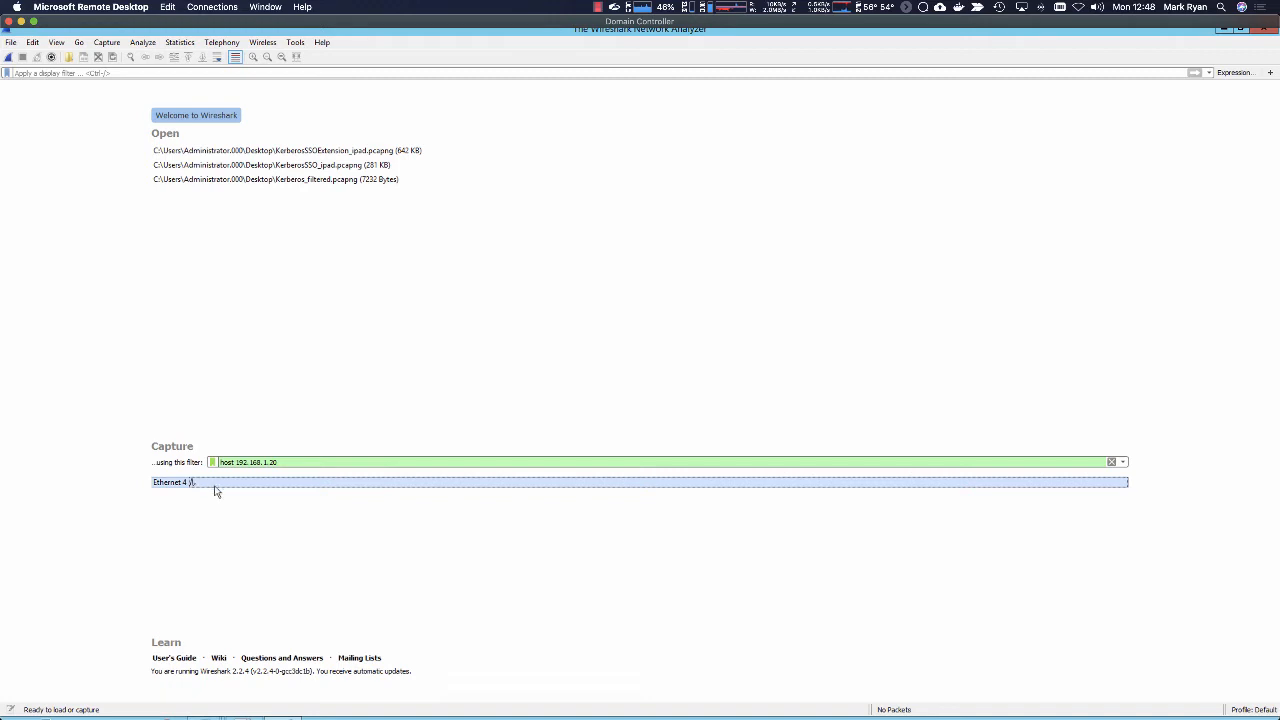
{"action": "left_click", "coordinate": [282, 462]}
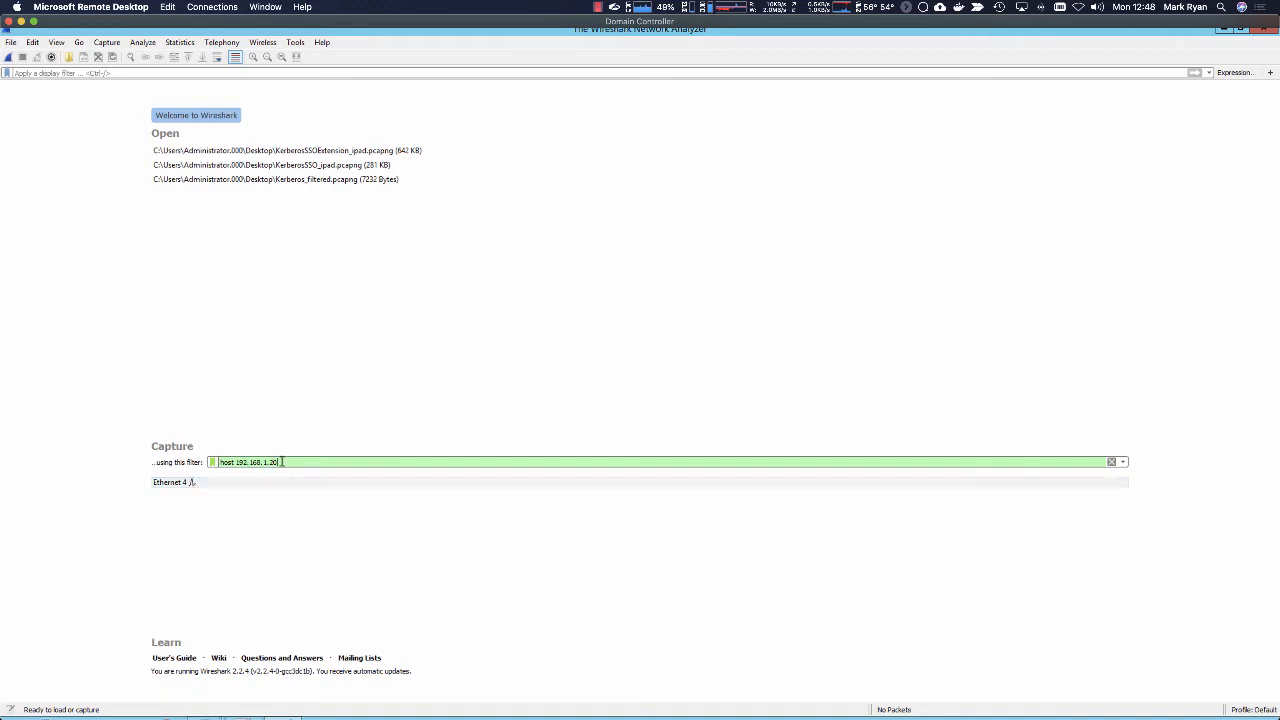
{"action": "left_click", "coordinate": [204, 484]}
{"action": "left_click", "coordinate": [9, 57]}
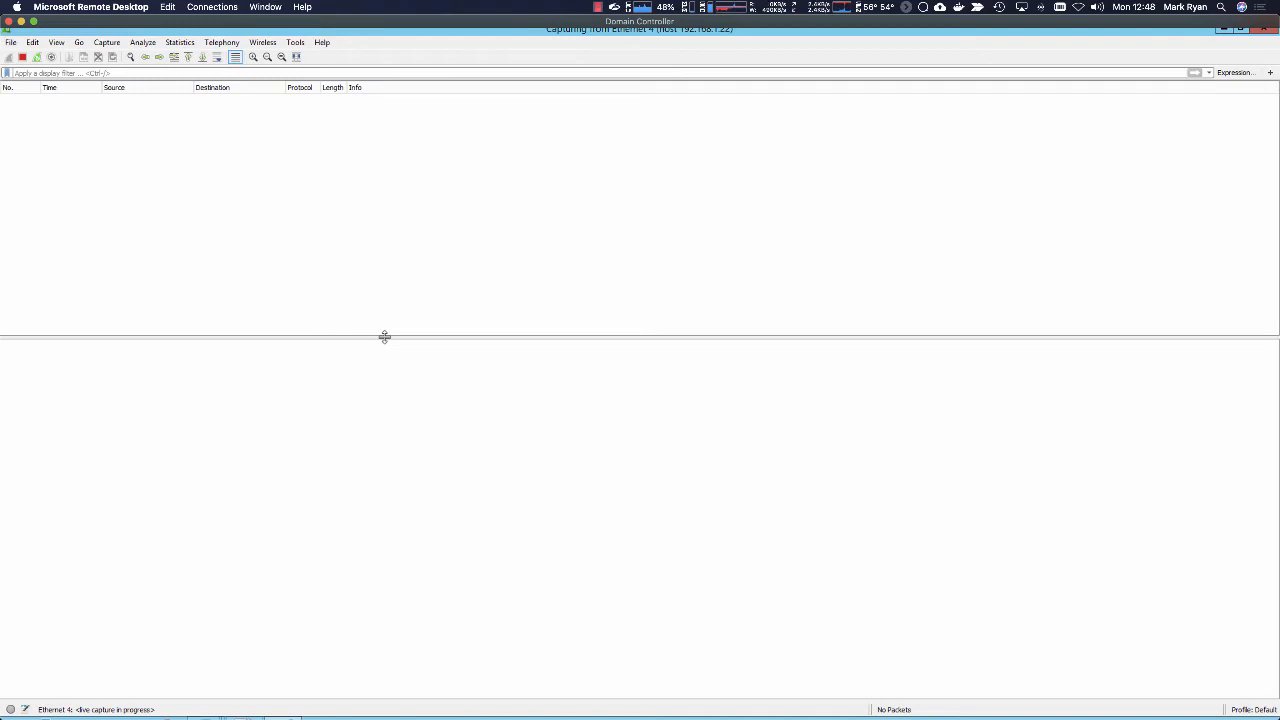
Step: Check the iPad's device settings progress and the live Wireshark packets, and return to the iPad mirror in QuickTime Player
{"action": "key", "text": "super+Tab"}
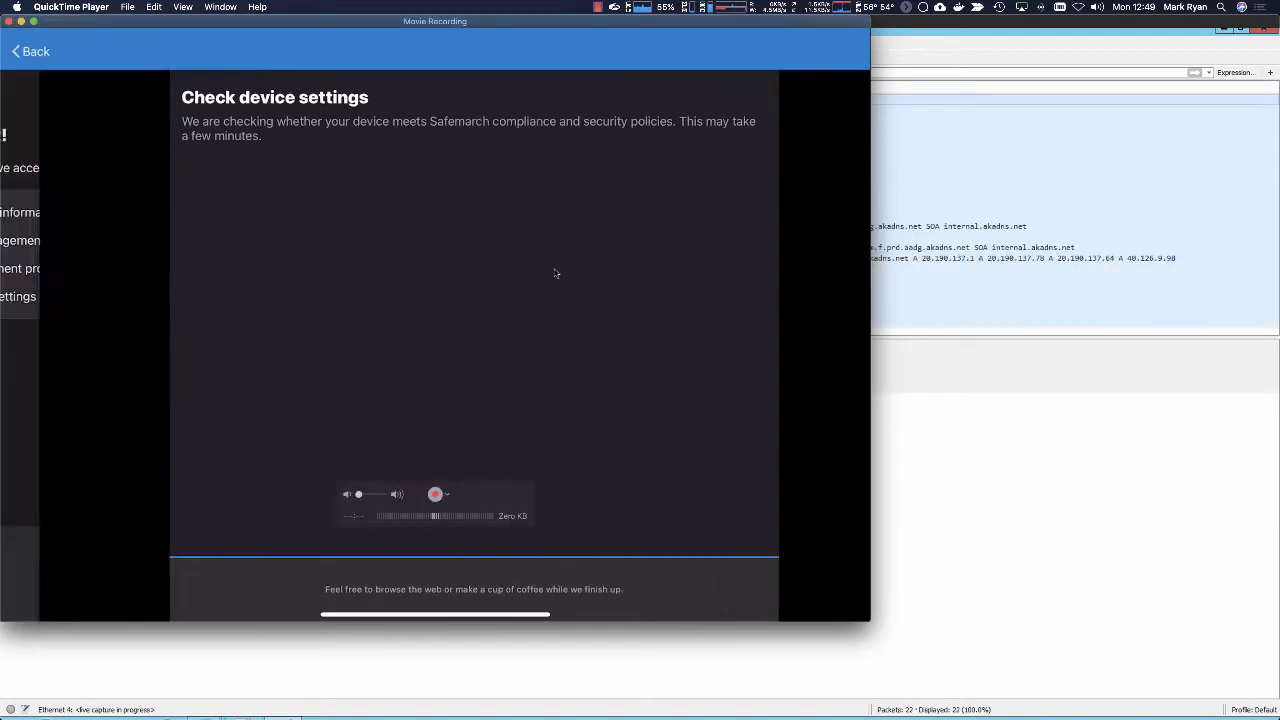
{"action": "left_click", "coordinate": [1008, 58]}
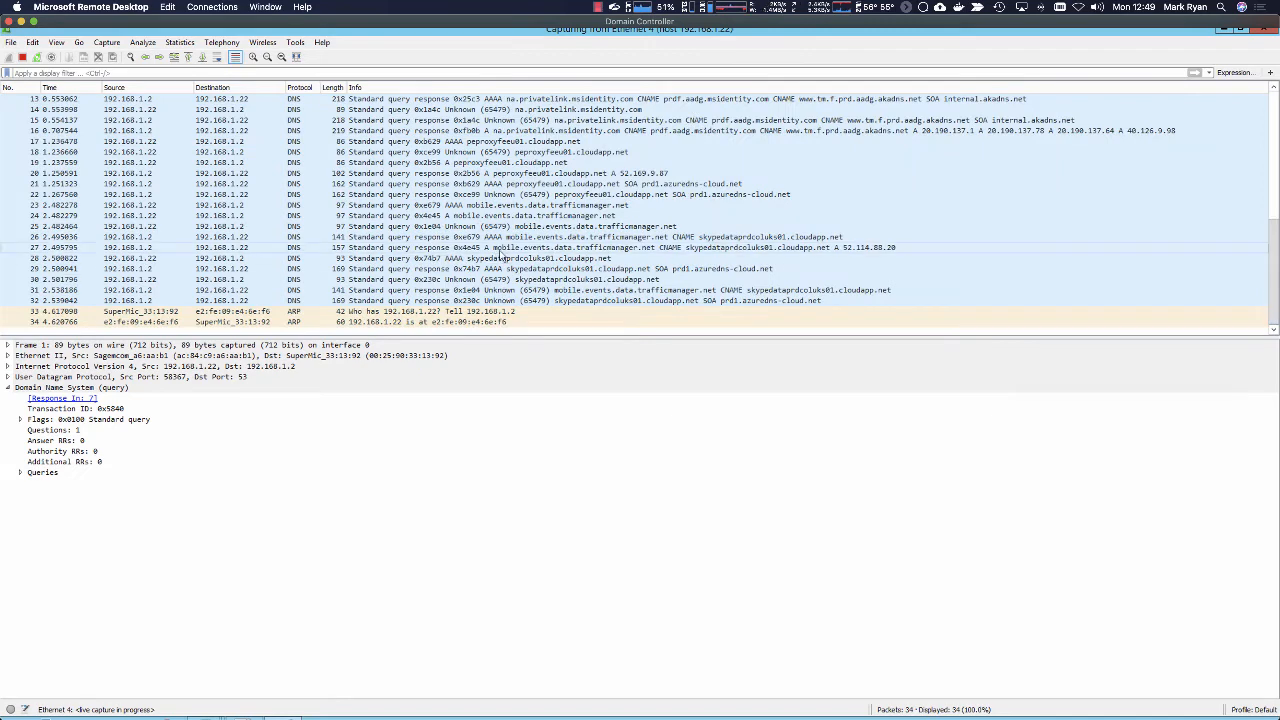
{"action": "key", "text": "super+Tab"}
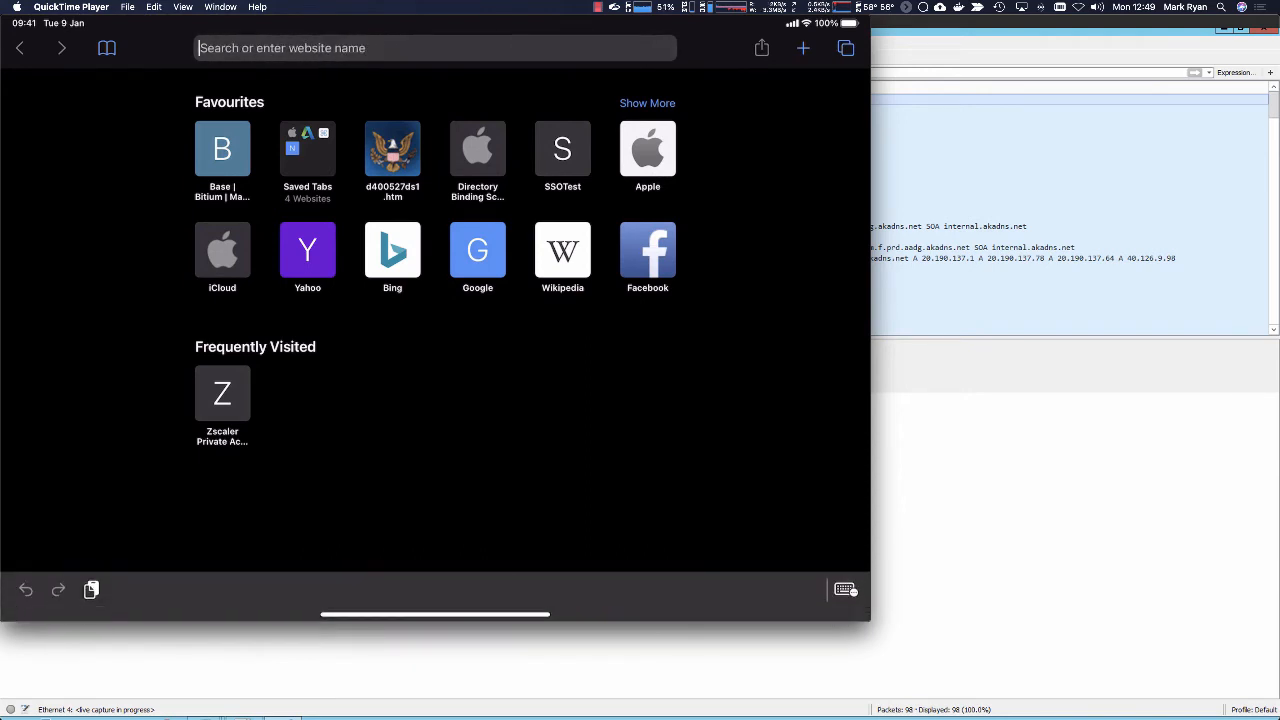
Step: Find the Zscaler Private Access history entry with "apa" in the iPad's browser and open apache.welshgeek.net
{"action": "type", "text": "apa"}
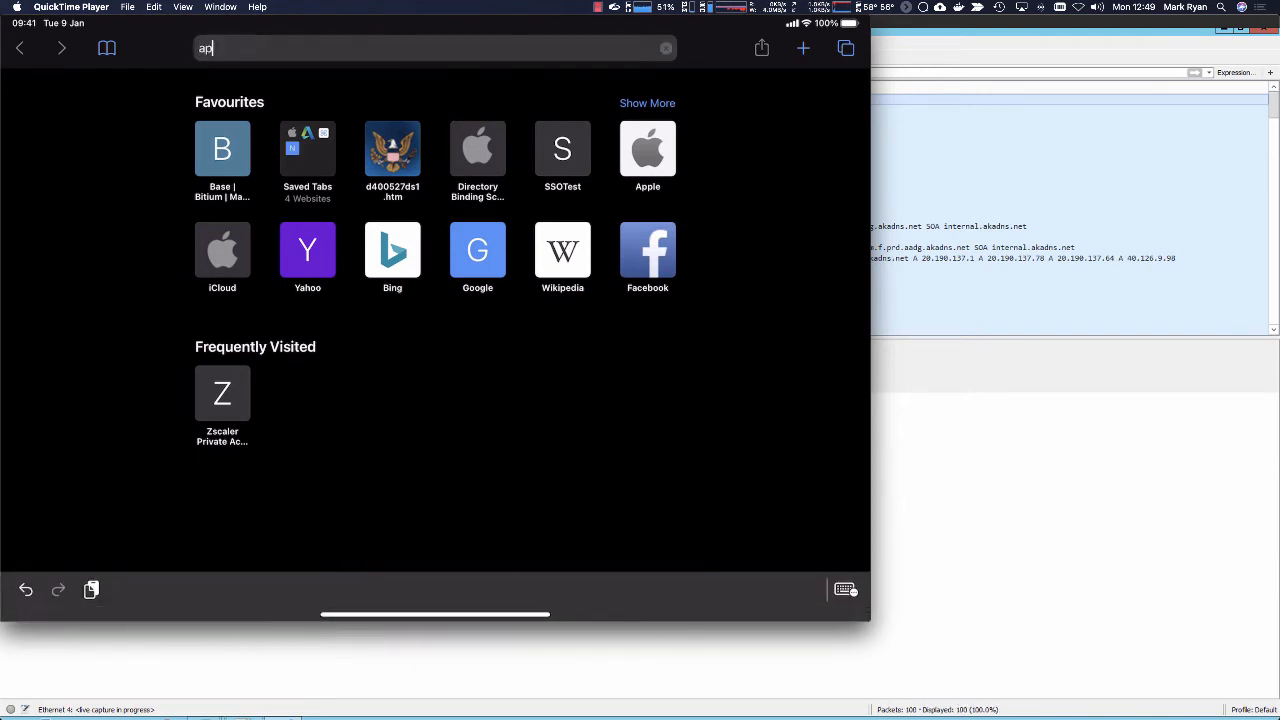
{"action": "key", "text": "Down"}
{"action": "key", "text": "Down"}
{"action": "key", "text": "Down"}
{"action": "key", "text": "Down"}
{"action": "key", "text": "Down"}
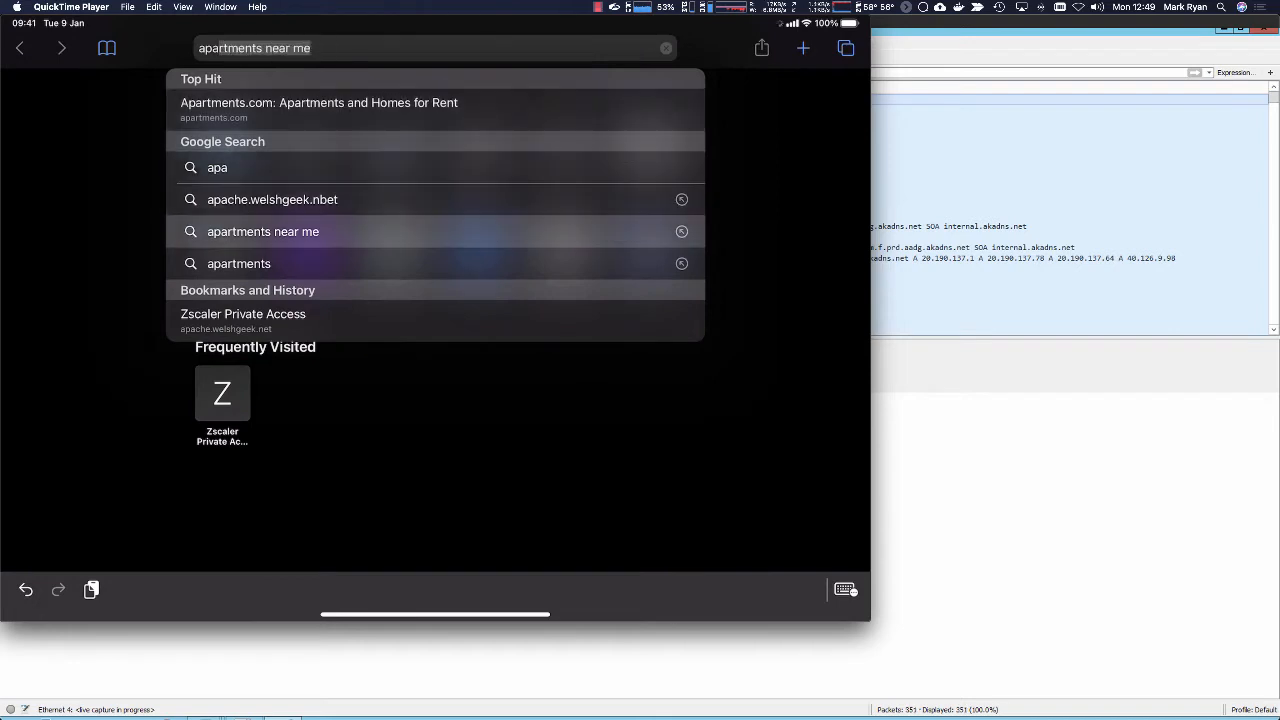
{"action": "key", "text": "Return"}
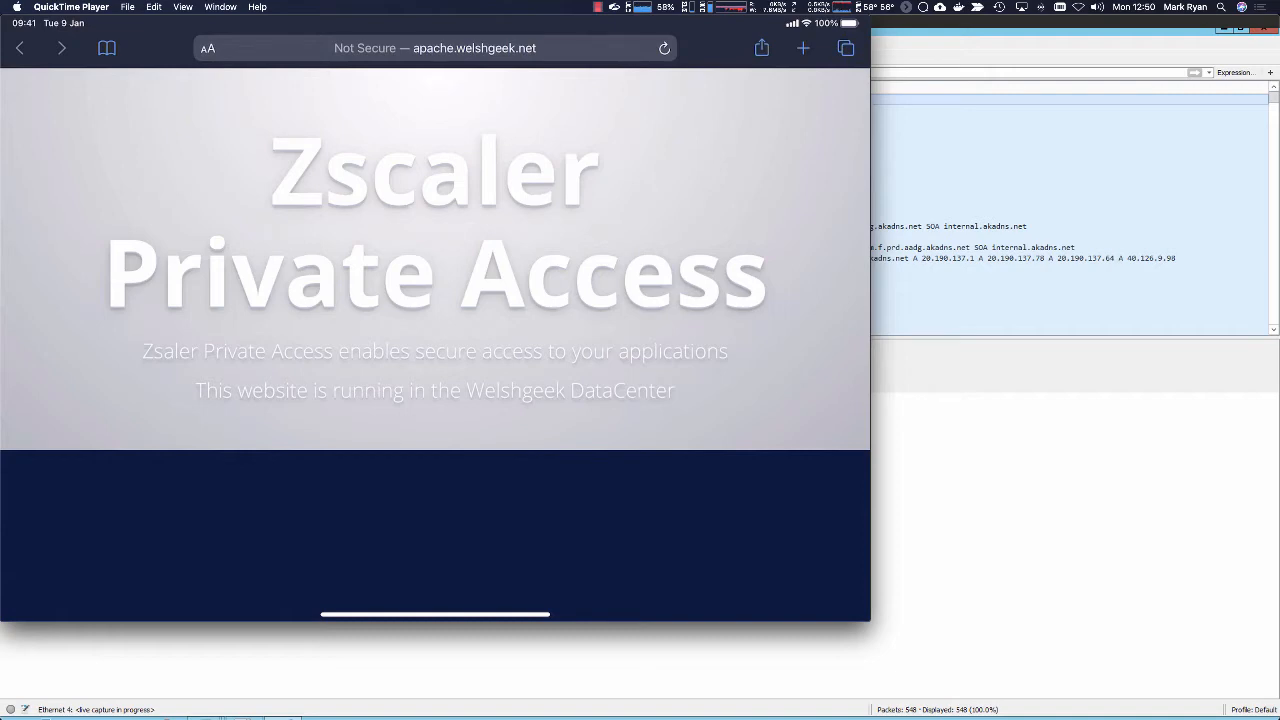
Step: Switch to Wireshark on the domain controller, stop the capture and filter the packets with tcp.port==80
{"action": "left_click", "coordinate": [1001, 53]}
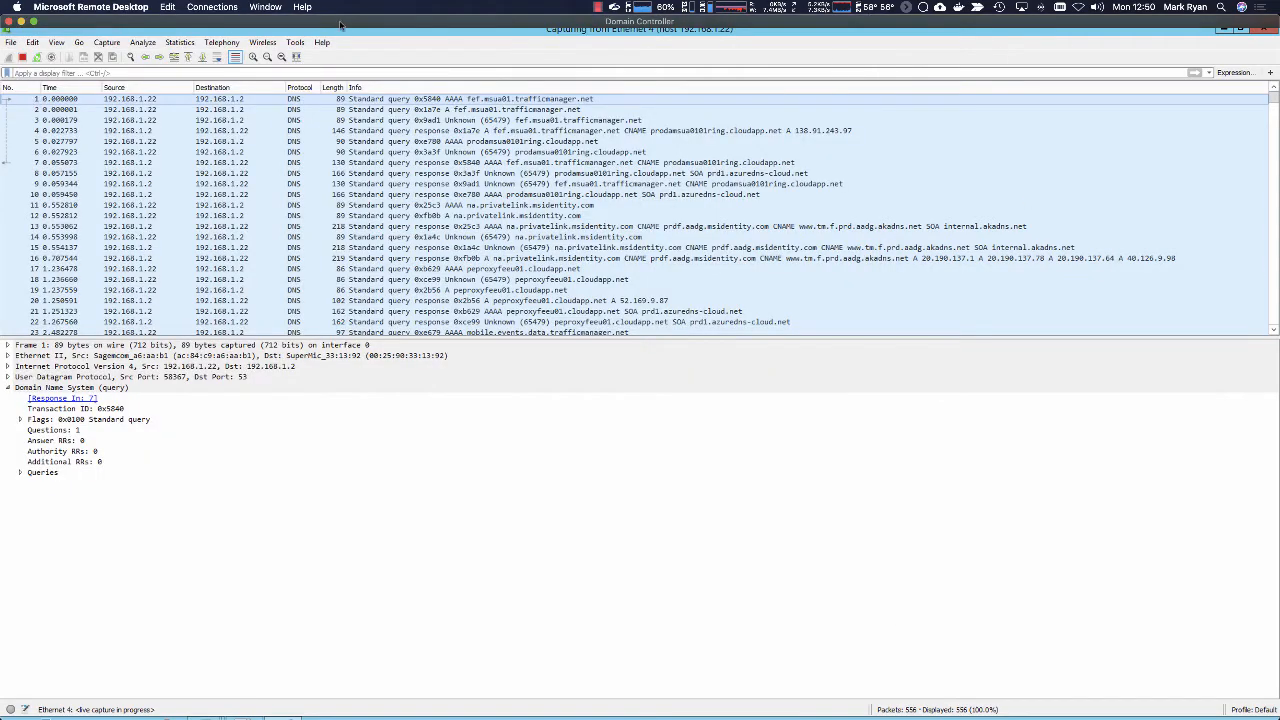
{"action": "left_click", "coordinate": [23, 58]}
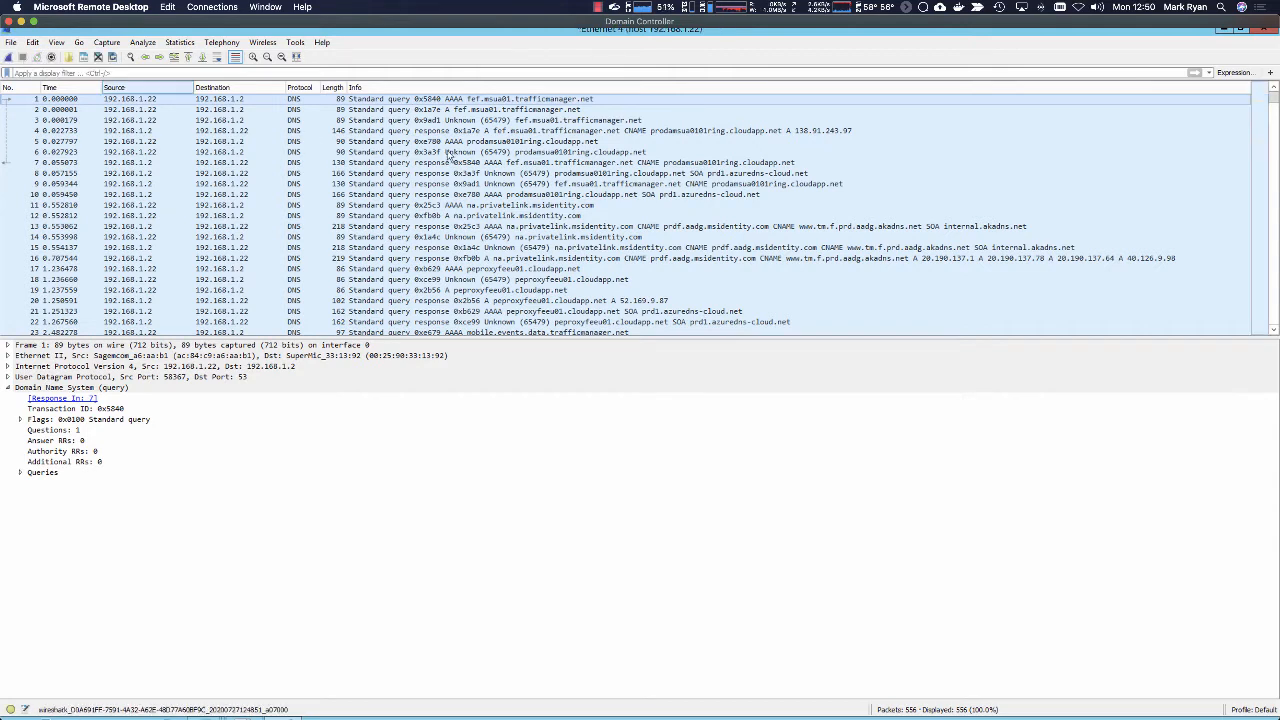
{"action": "left_click", "coordinate": [481, 71]}
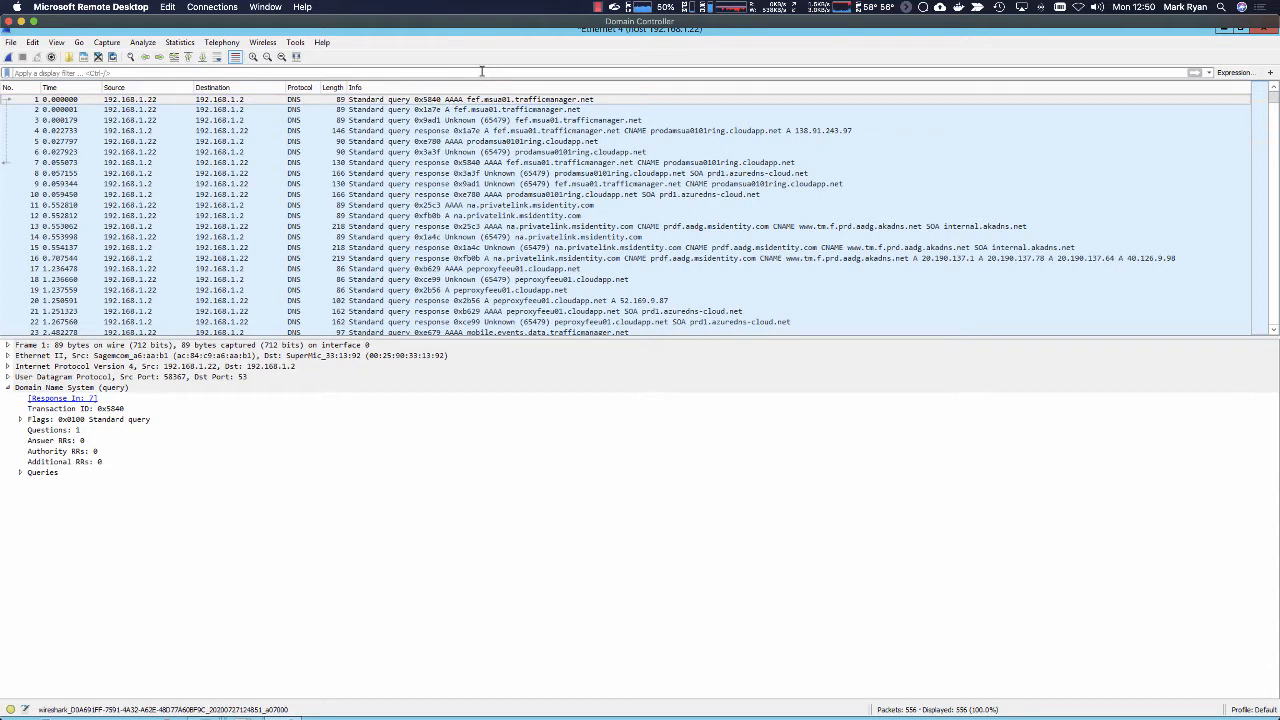
{"action": "type", "text": "tcp.port==8"}
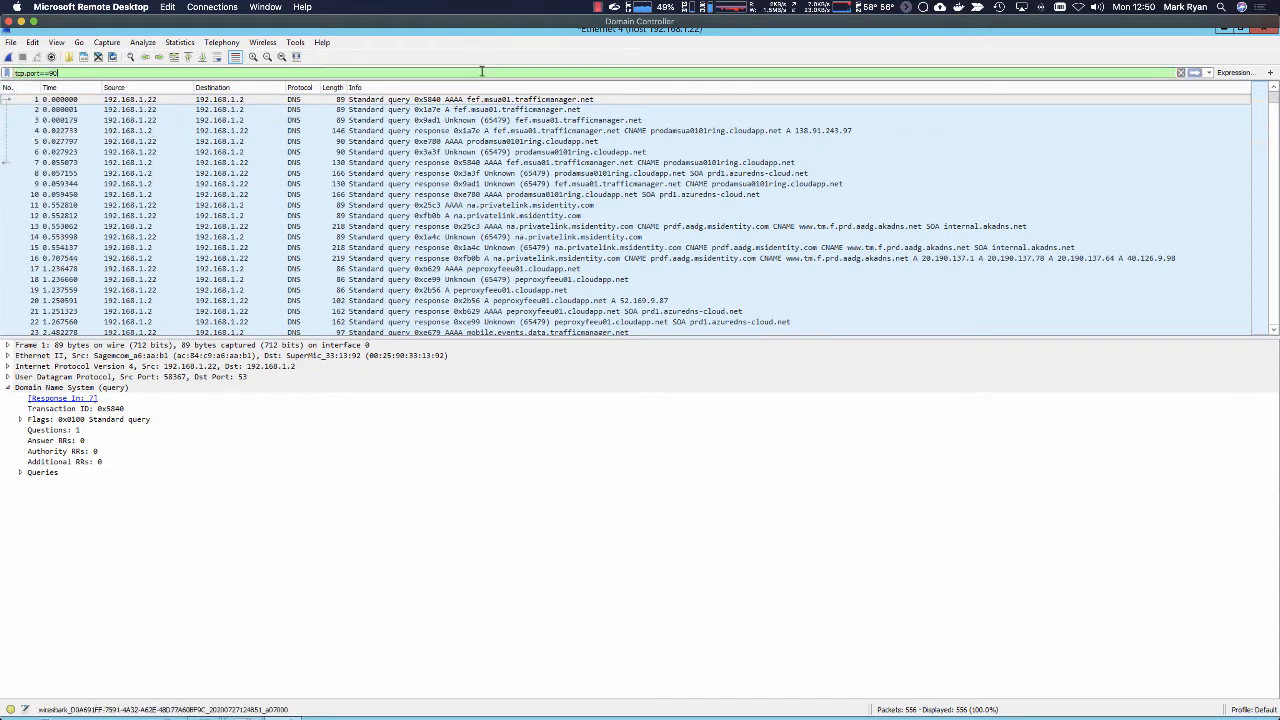
{"action": "key", "text": "BackSpace"}
{"action": "type", "text": "80"}
{"action": "key", "text": "Return"}
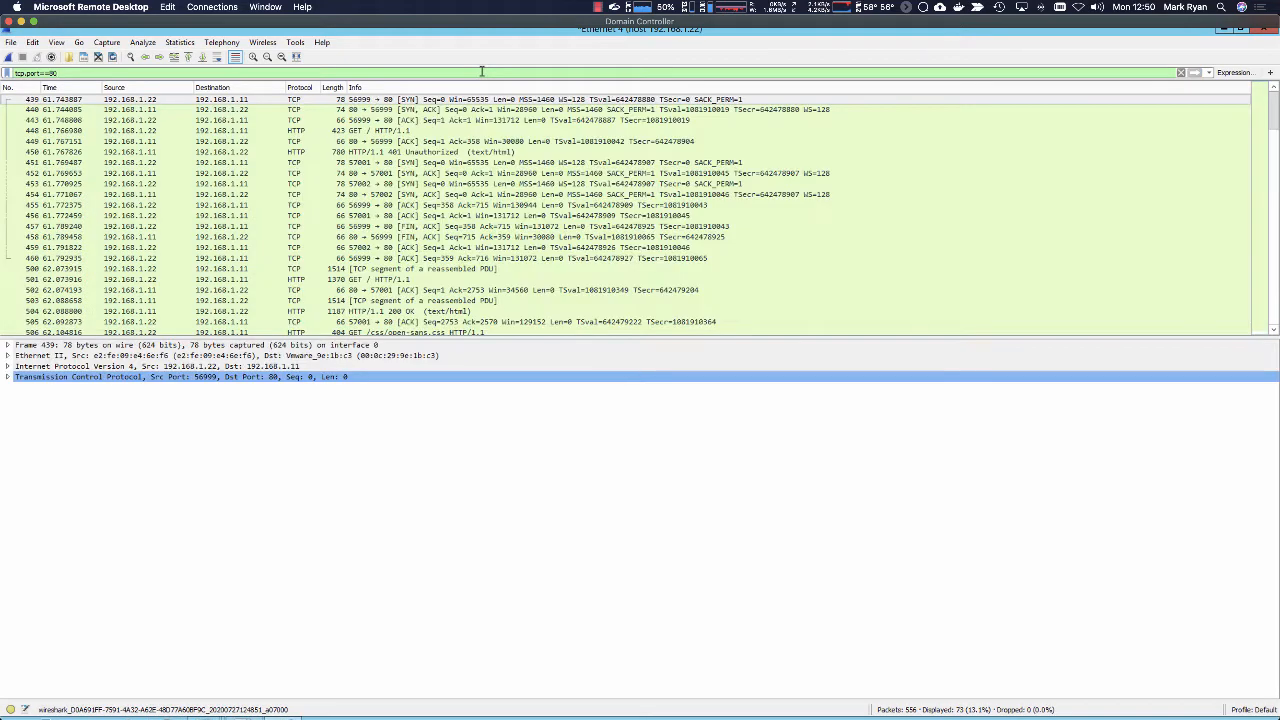
Step: Inspect the details of the initial GET request, the 401 Unauthorized response and the GET request in packet 501
{"action": "left_click", "coordinate": [378, 131]}
{"action": "left_click", "coordinate": [400, 152]}
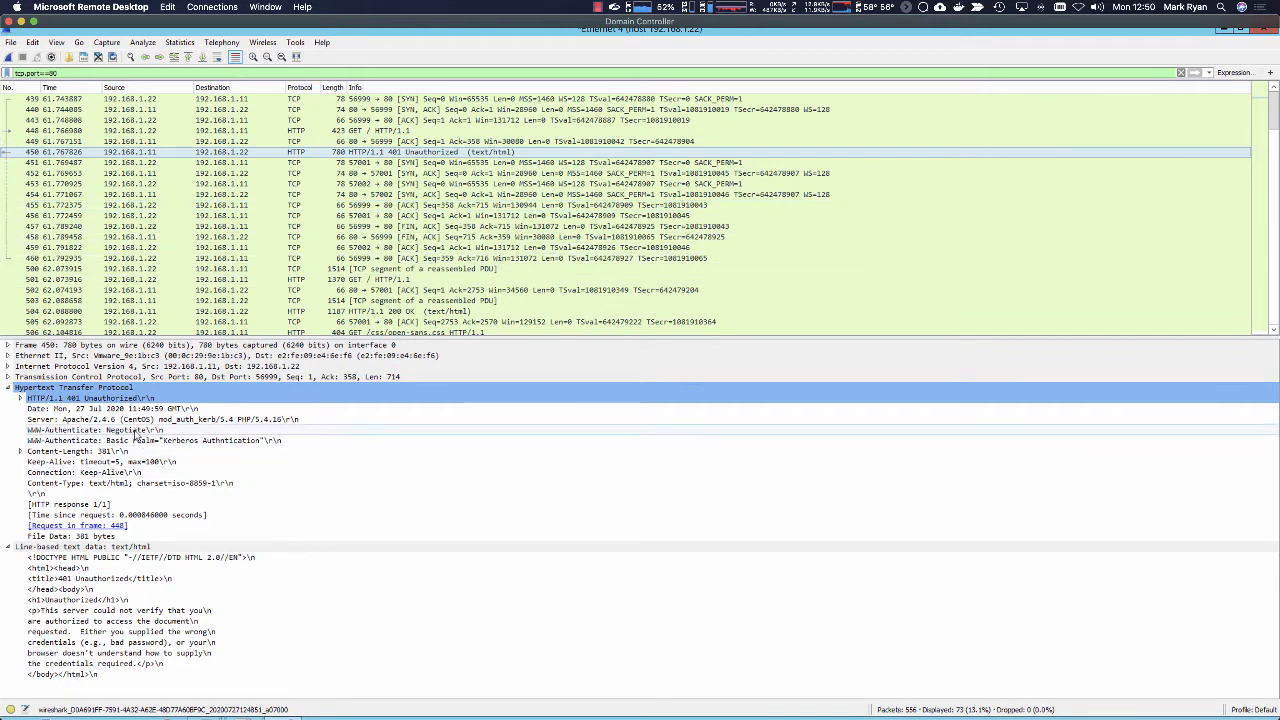
{"action": "left_click", "coordinate": [422, 280]}
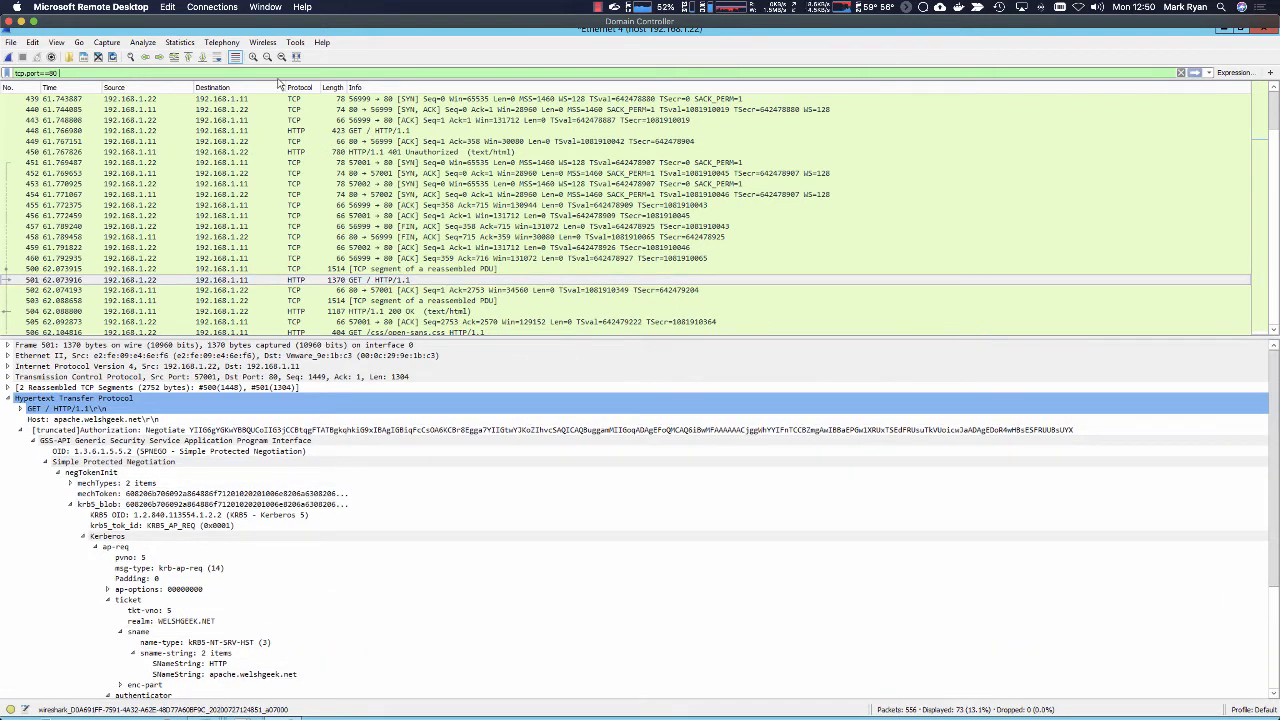
Step: Extend the packet filter to tcp.port==80 || dns || tcp.port==88 and apply it
{"action": "type", "text": "~~"}
{"action": "key", "text": "BackSpace"}
{"action": "key", "text": "BackSpace"}
{"action": "type", "text": "||"}
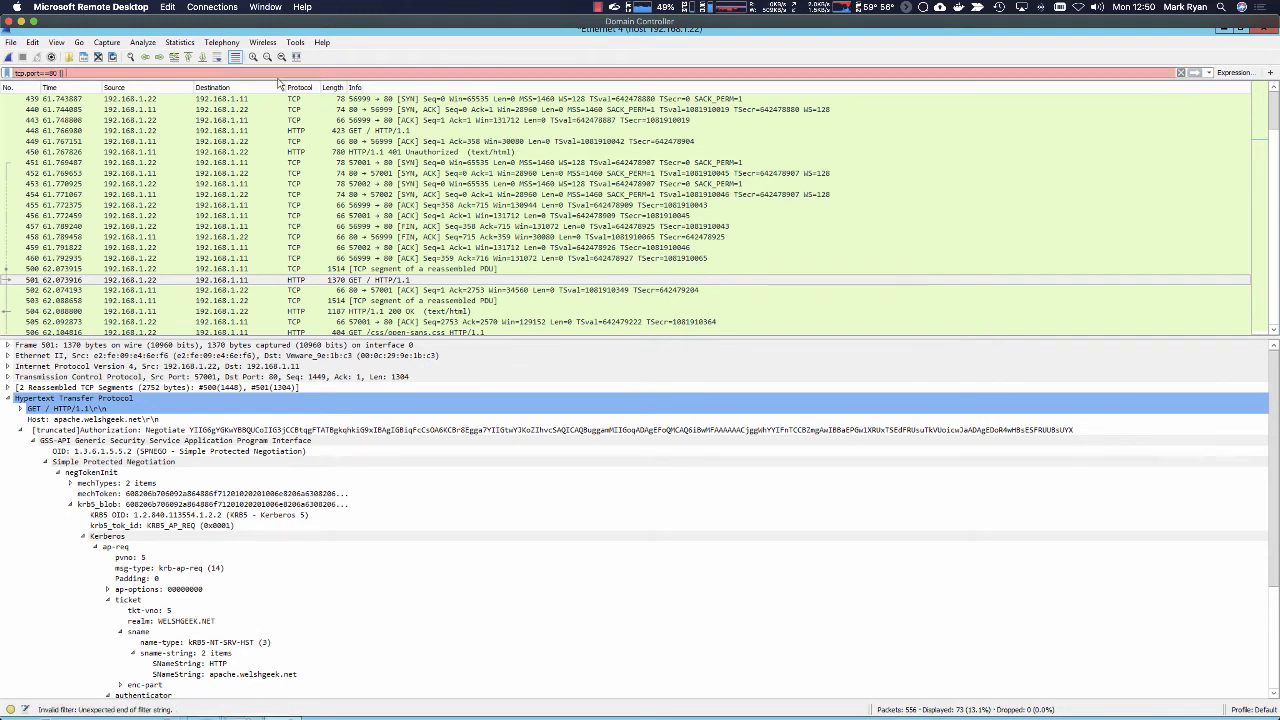
{"action": "type", "text": " dns ||"}
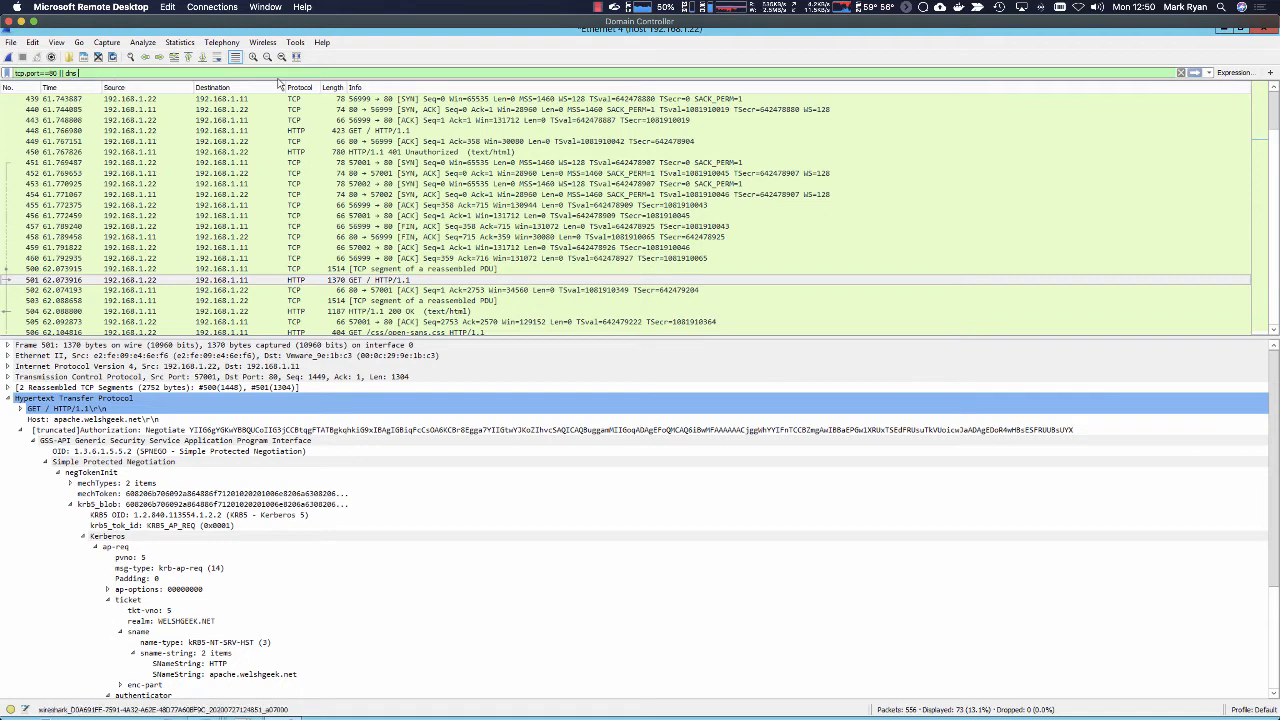
{"action": "type", "text": " tcp.port=="}
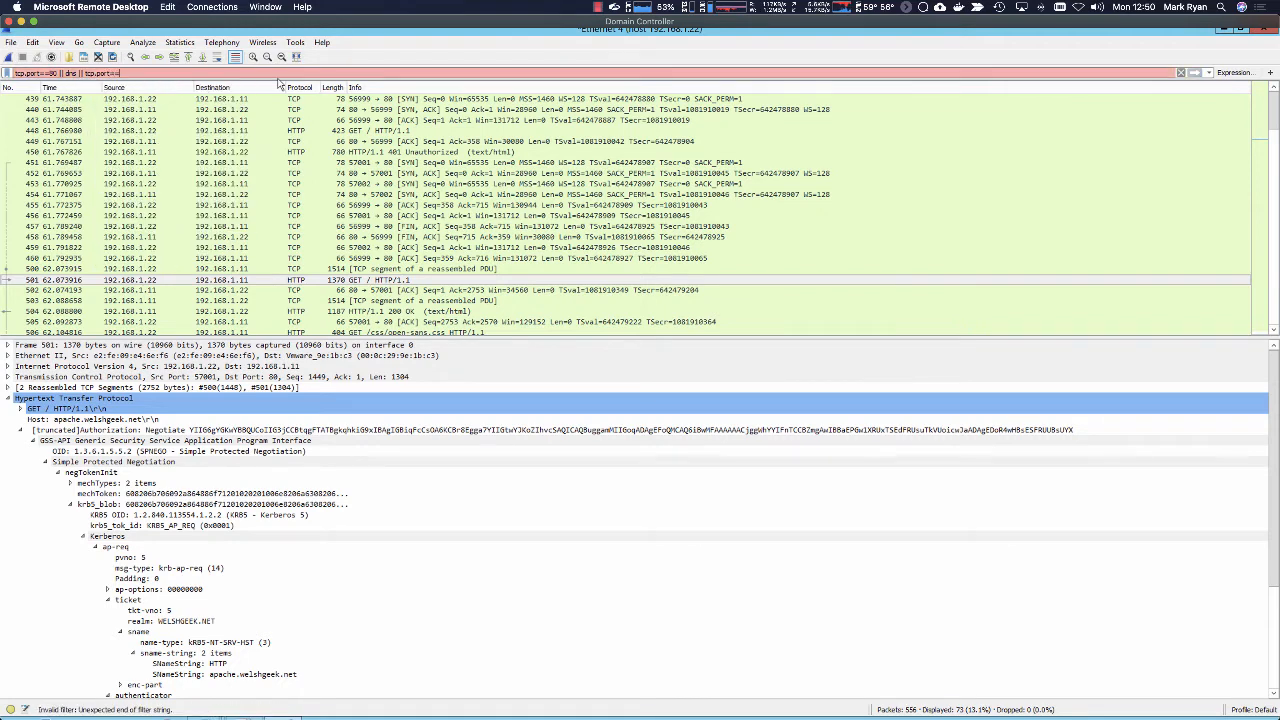
{"action": "type", "text": "88"}
{"action": "key", "text": "Return"}
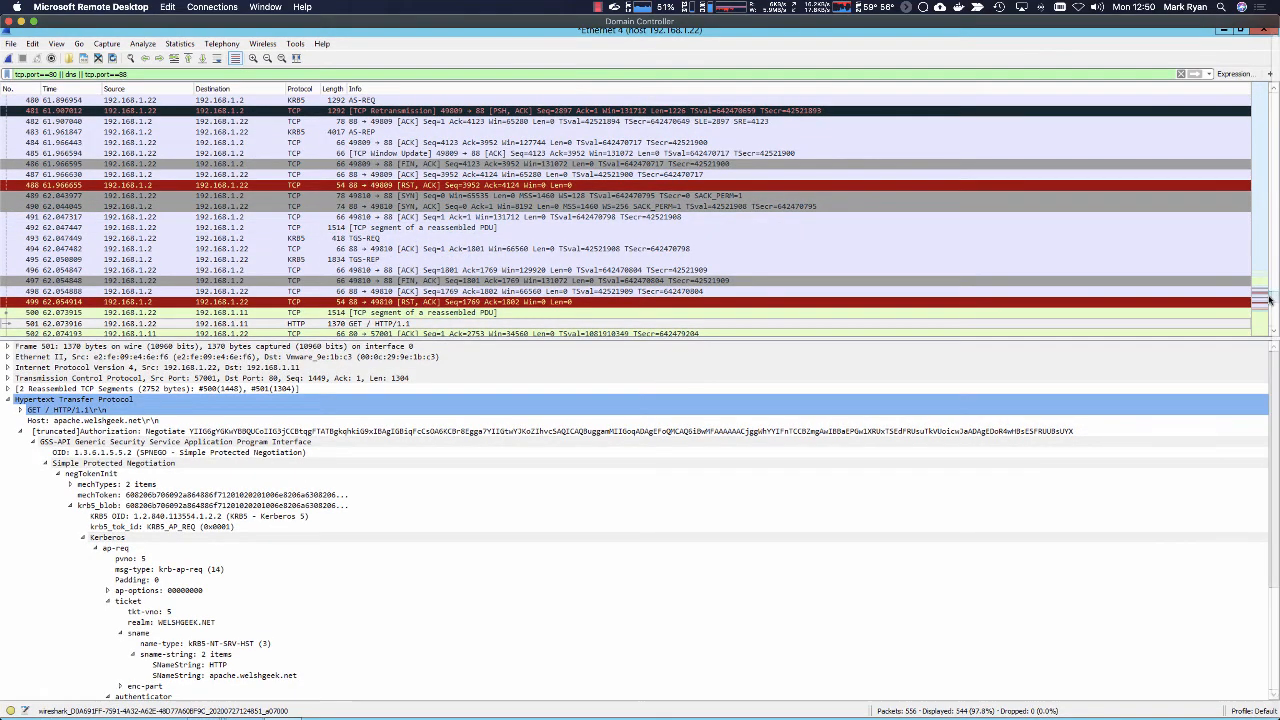
Step: Review the initial GET request, the 401 Unauthorized response and the _kerberos._tcp.WELSHGEEK.NET SRV query in packet 461
{"action": "left_click_drag", "start_coordinate": [1270, 300], "coordinate": [1270, 278]}
{"action": "scroll", "coordinate": [443, 185], "scroll_direction": "down", "scroll_amount": 4}
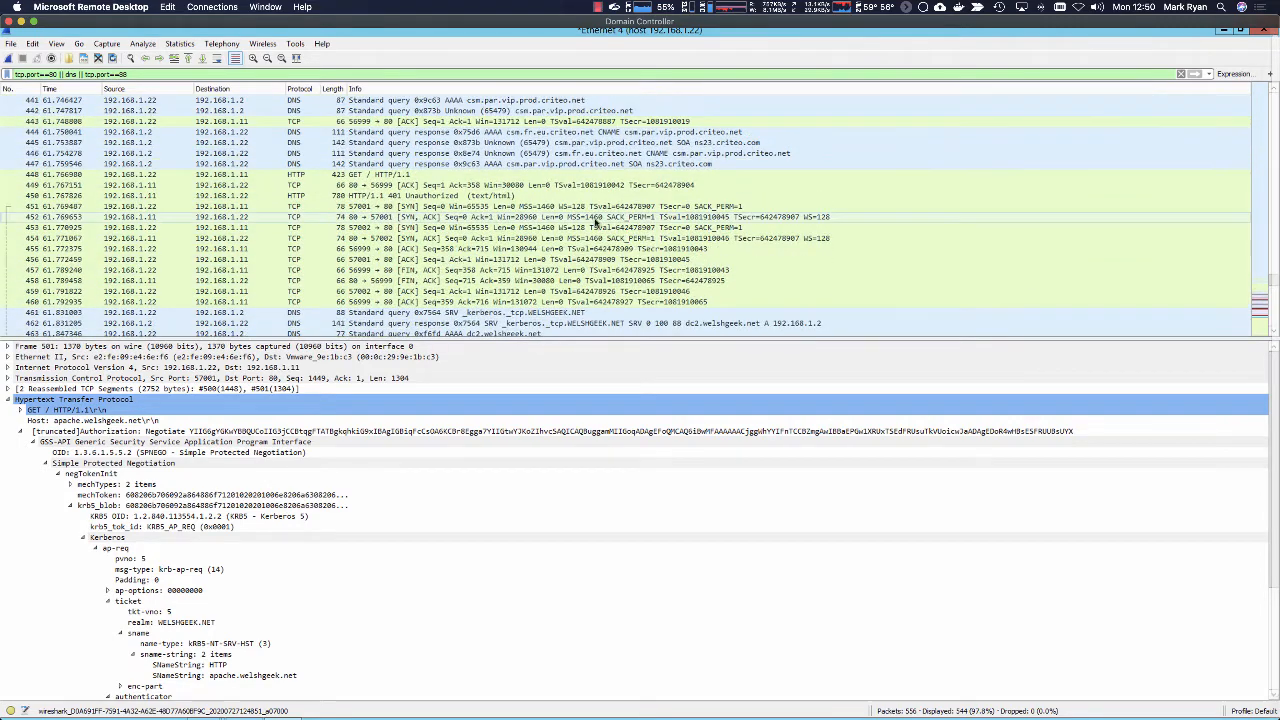
{"action": "left_click", "coordinate": [443, 177]}
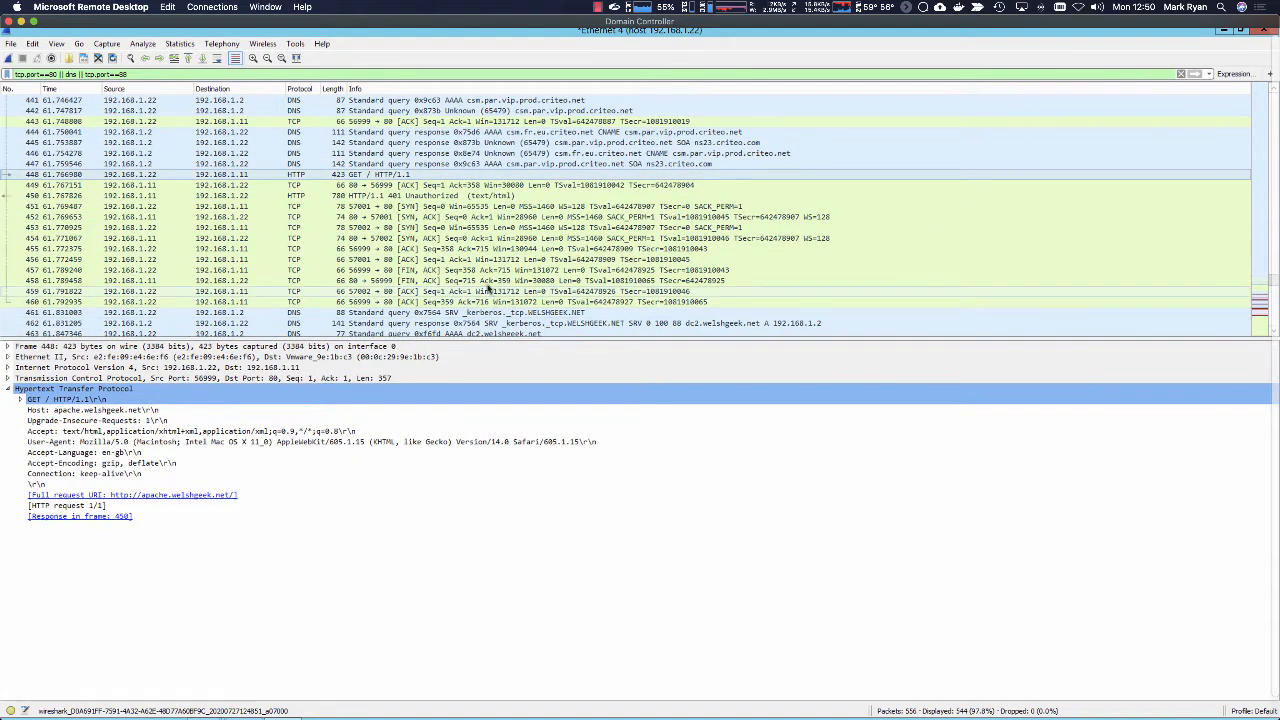
{"action": "left_click", "coordinate": [381, 196]}
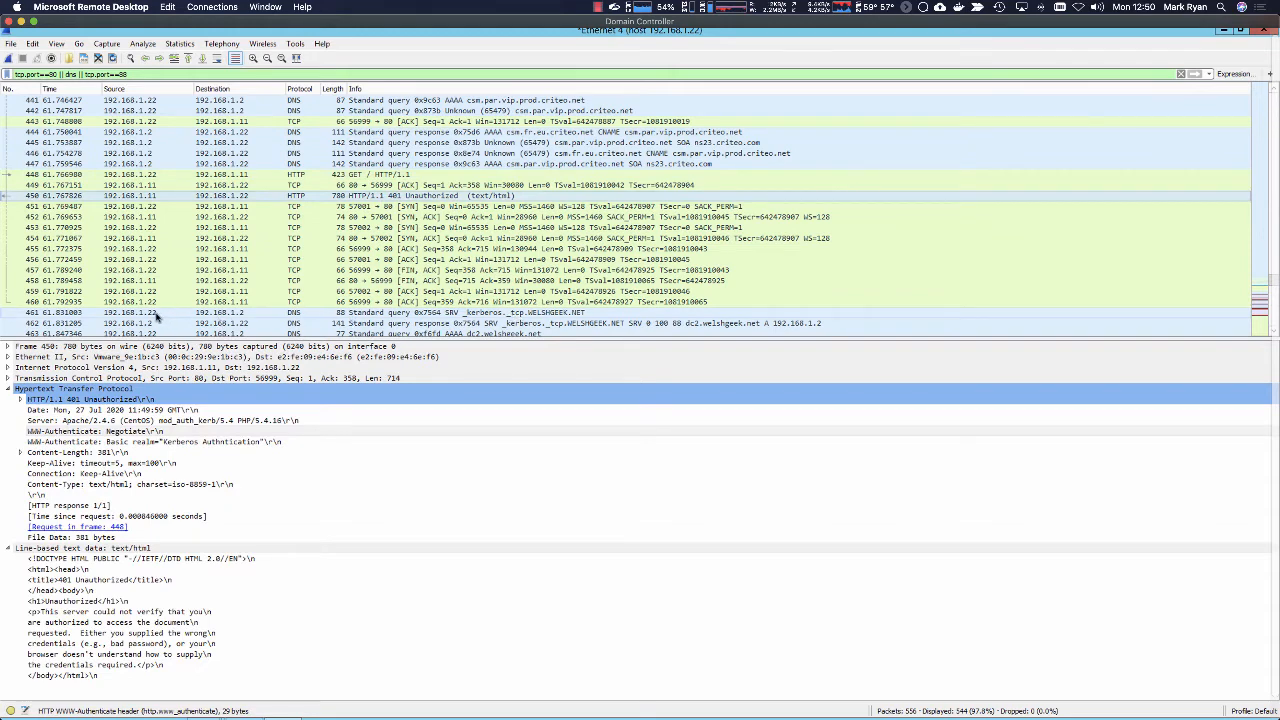
{"action": "left_click", "coordinate": [471, 316]}
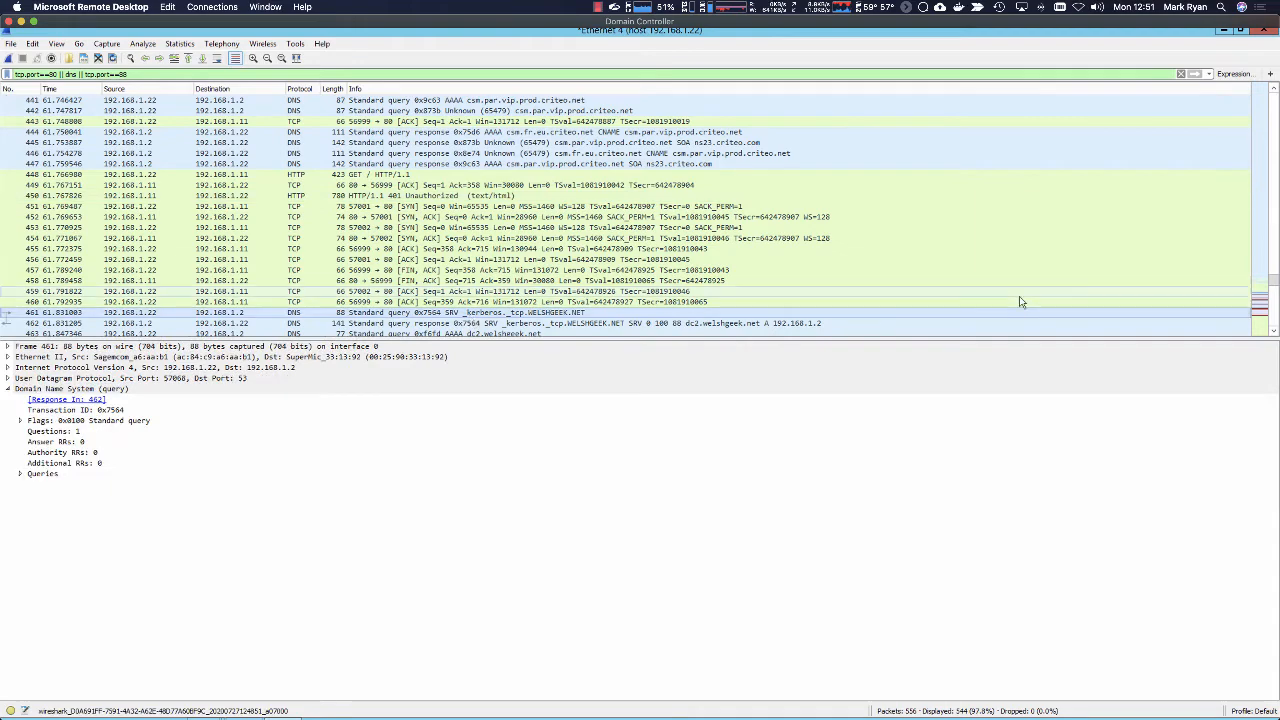
Step: Examine the SRV response in packet 462, the dc2.welshgeek.net lookups and the first AS-REQ in packet 468
{"action": "scroll", "coordinate": [880, 300], "scroll_direction": "down", "scroll_amount": 3}
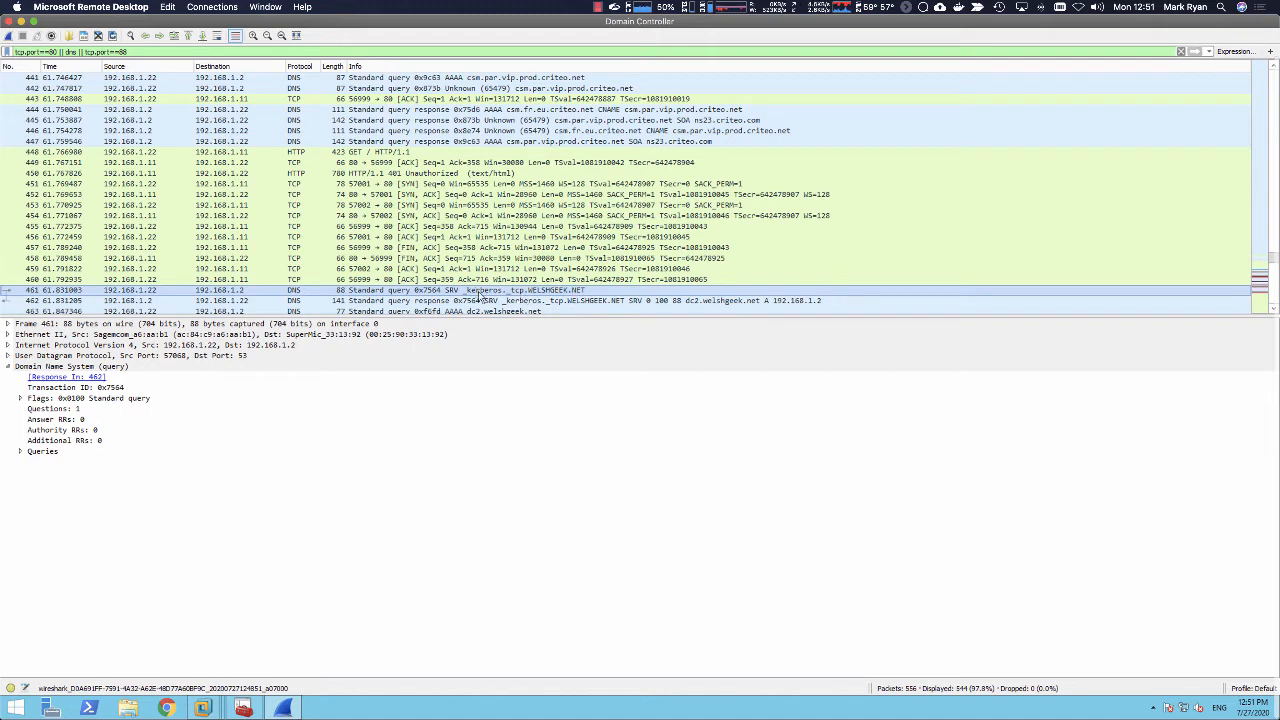
{"action": "key", "text": "Down"}
{"action": "key", "text": "Down"}
{"action": "key", "text": "Down"}
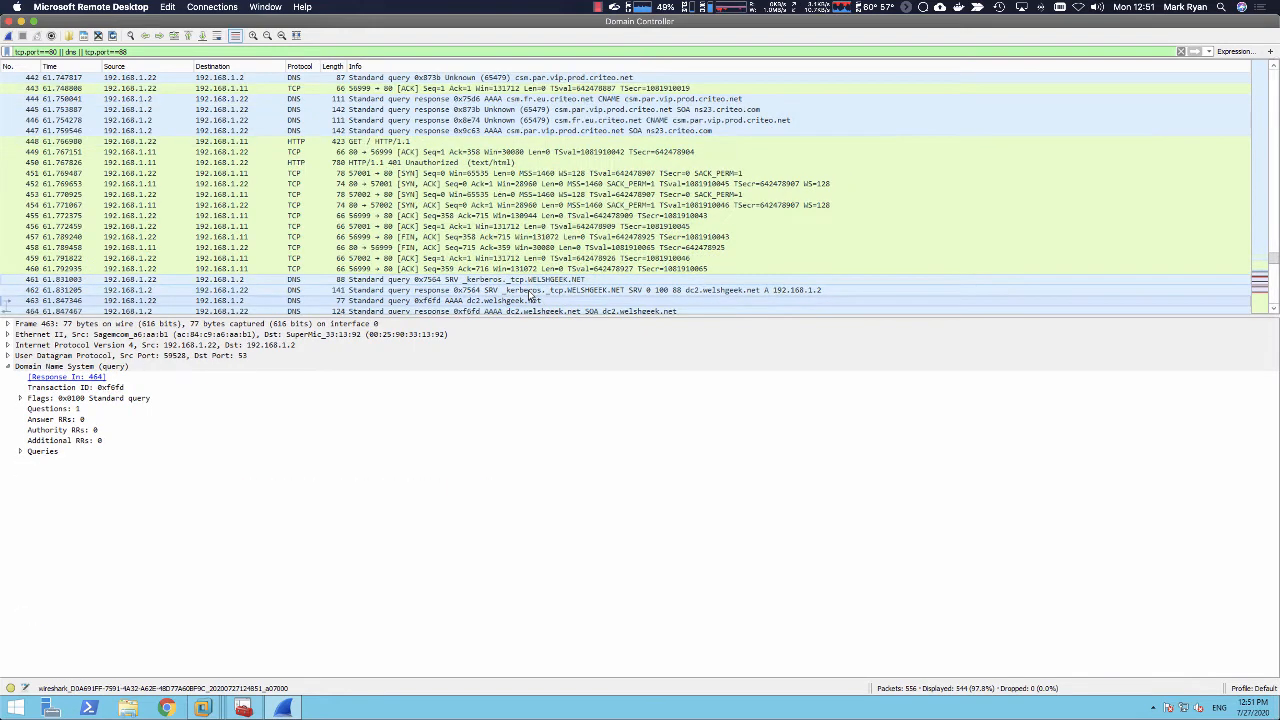
{"action": "key", "text": "Up"}
{"action": "key", "text": "Up"}
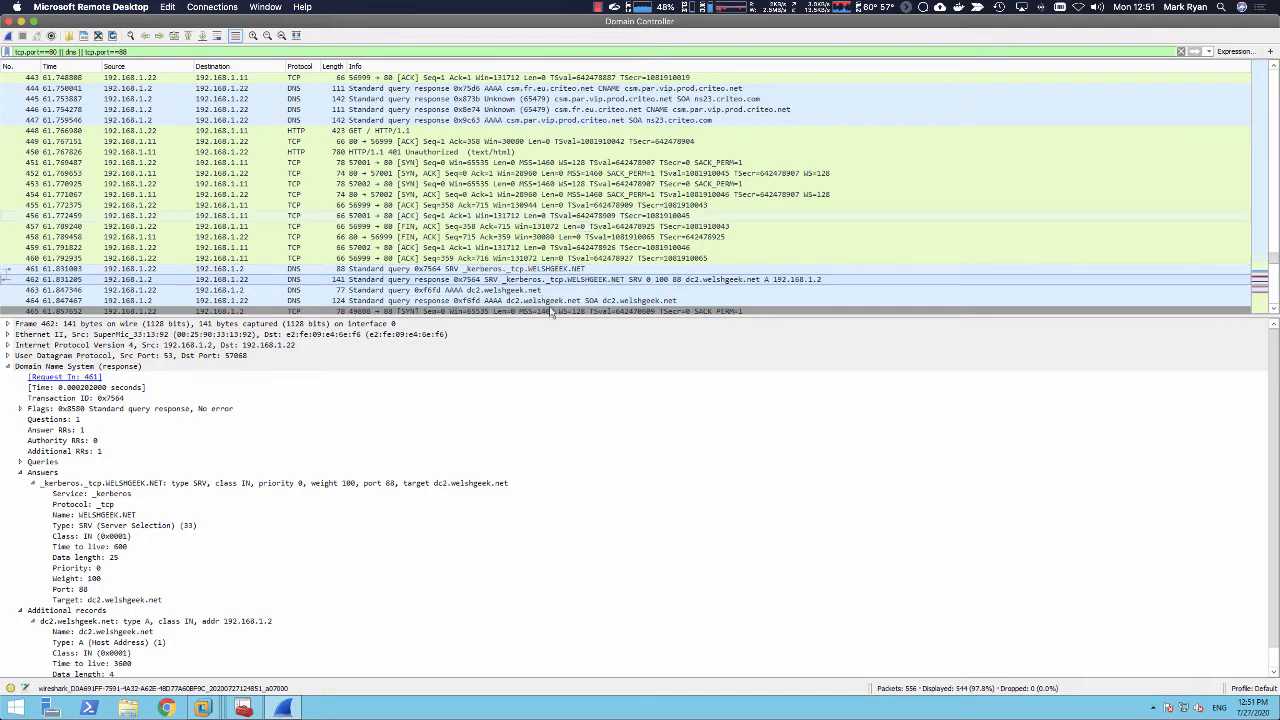
{"action": "key", "text": "Down"}
{"action": "key", "text": "Down"}
{"action": "key", "text": "Down"}
{"action": "key", "text": "Down"}
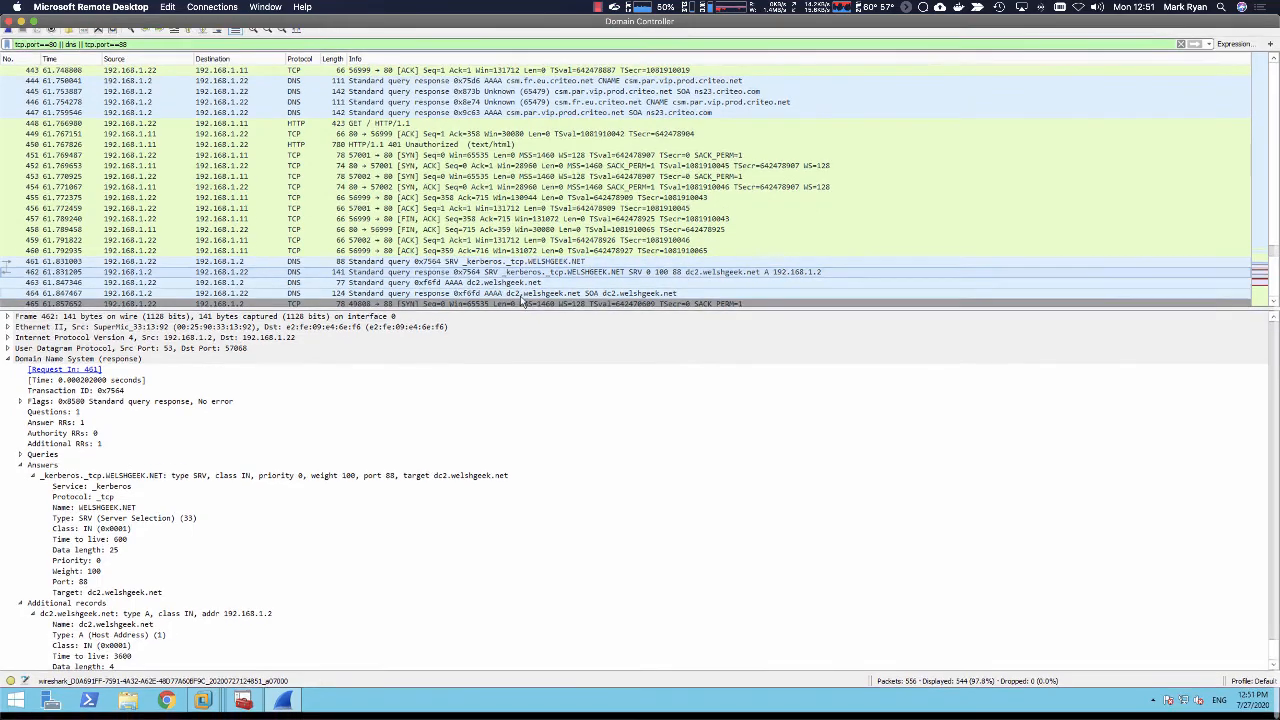
{"action": "key", "text": "Down"}
{"action": "key", "text": "Down"}
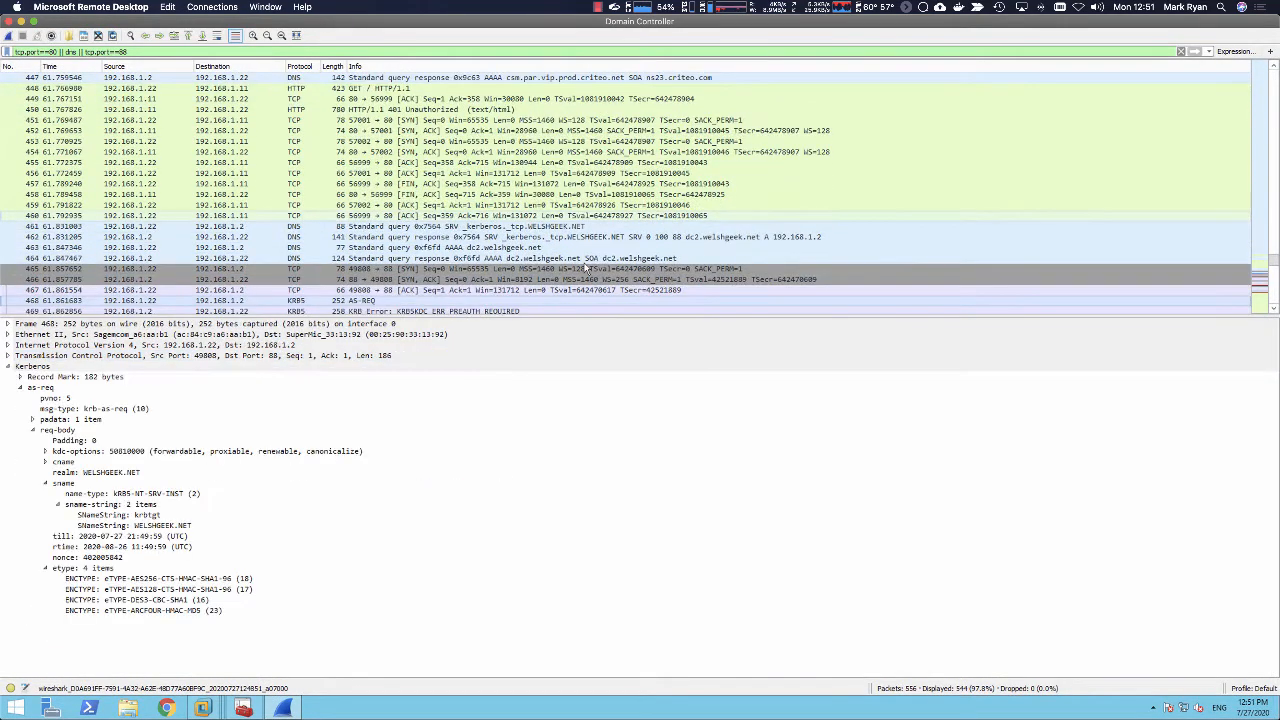
{"action": "key", "text": "Down"}
{"action": "key", "text": "Up"}
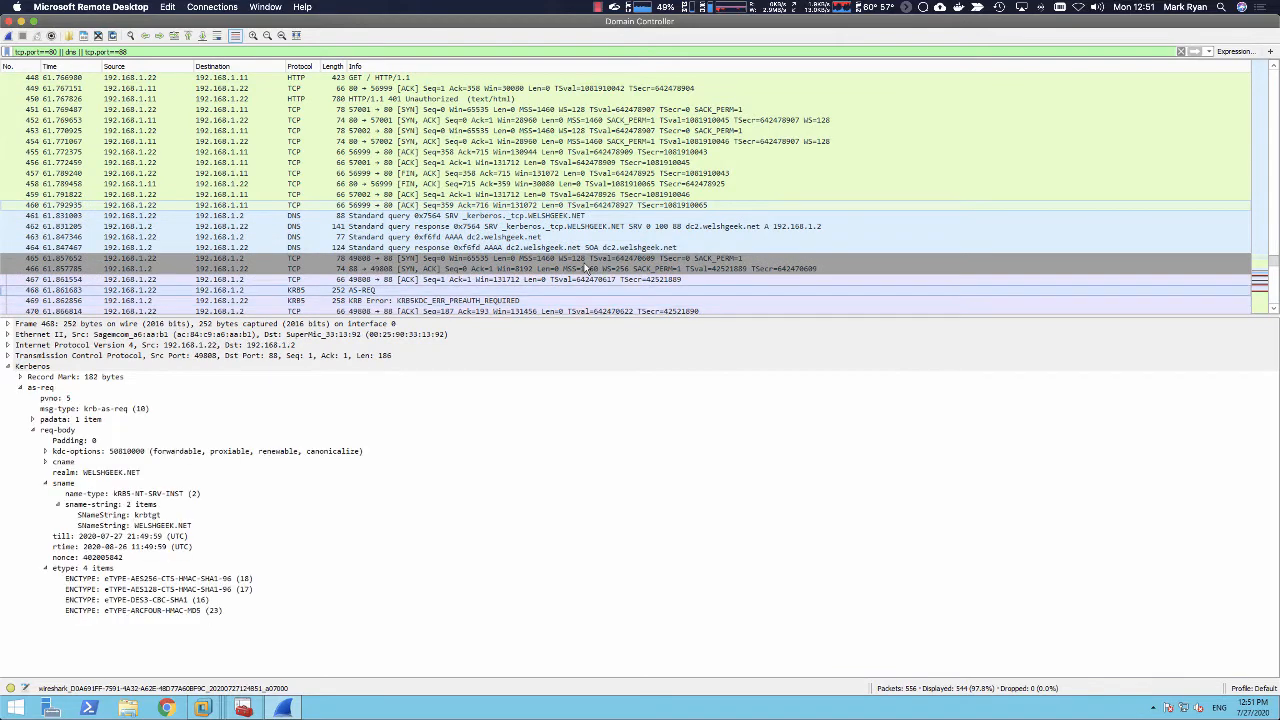
Step: Walk through the packets following the first AS-REQ to locate the second AS-REQ
{"action": "key", "text": "Down"}
{"action": "key", "text": "Down"}
{"action": "key", "text": "Down"}
{"action": "key", "text": "Down"}
{"action": "key", "text": "Down"}
{"action": "key", "text": "Down"}
{"action": "key", "text": "Down"}
{"action": "key", "text": "Down"}
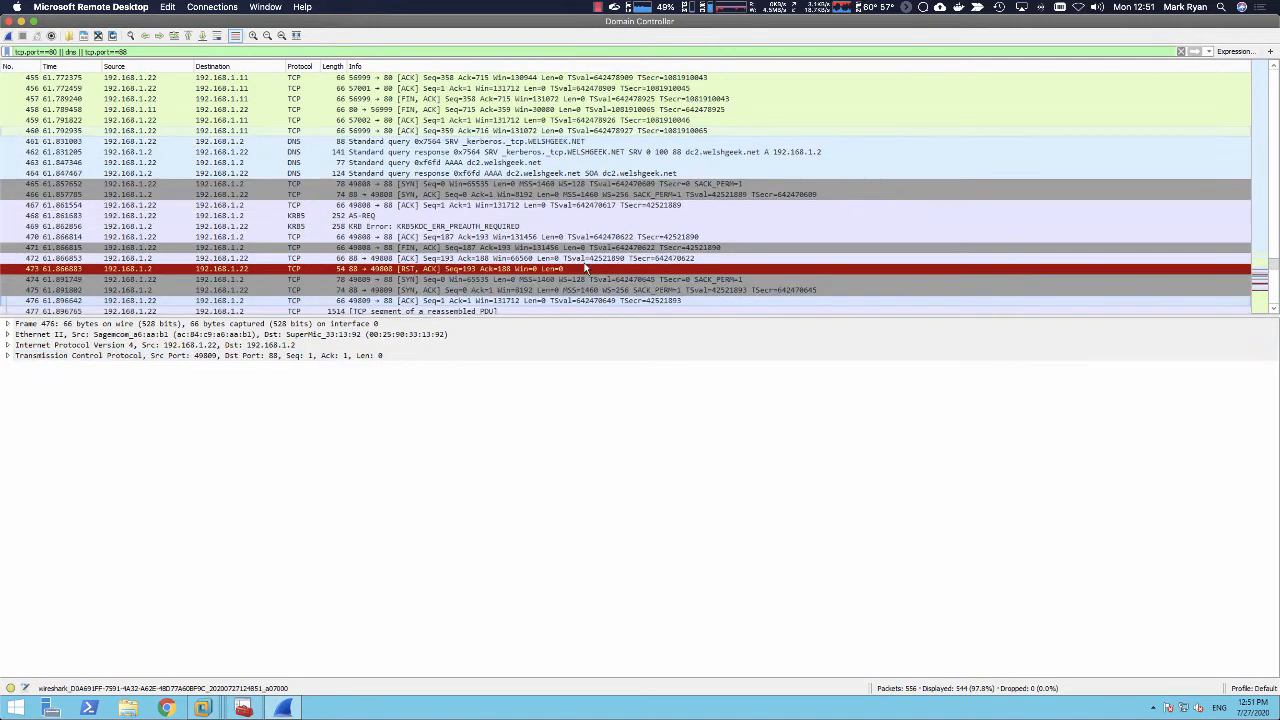
{"action": "key", "text": "Down"}
{"action": "key", "text": "Down"}
{"action": "key", "text": "Down"}
{"action": "key", "text": "Down"}
{"action": "key", "text": "Down"}
{"action": "key", "text": "Down"}
{"action": "key", "text": "Up"}
{"action": "key", "text": "Up"}
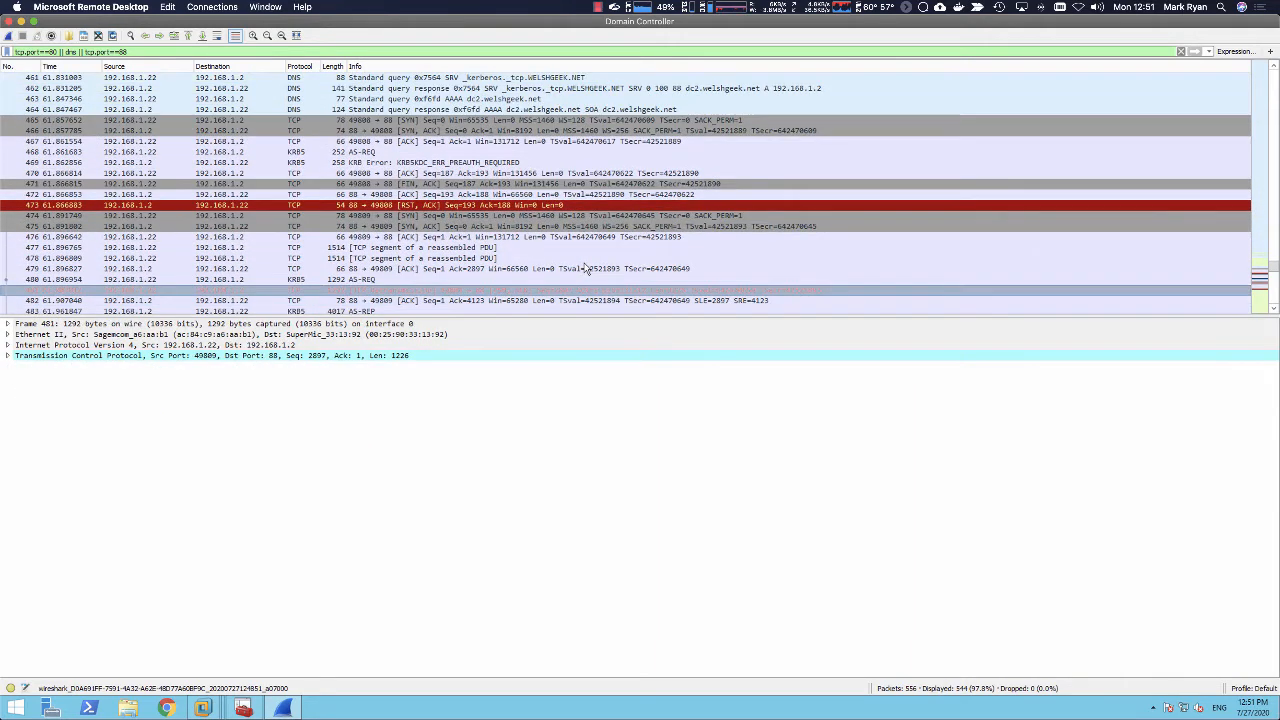
{"action": "key", "text": "Up"}
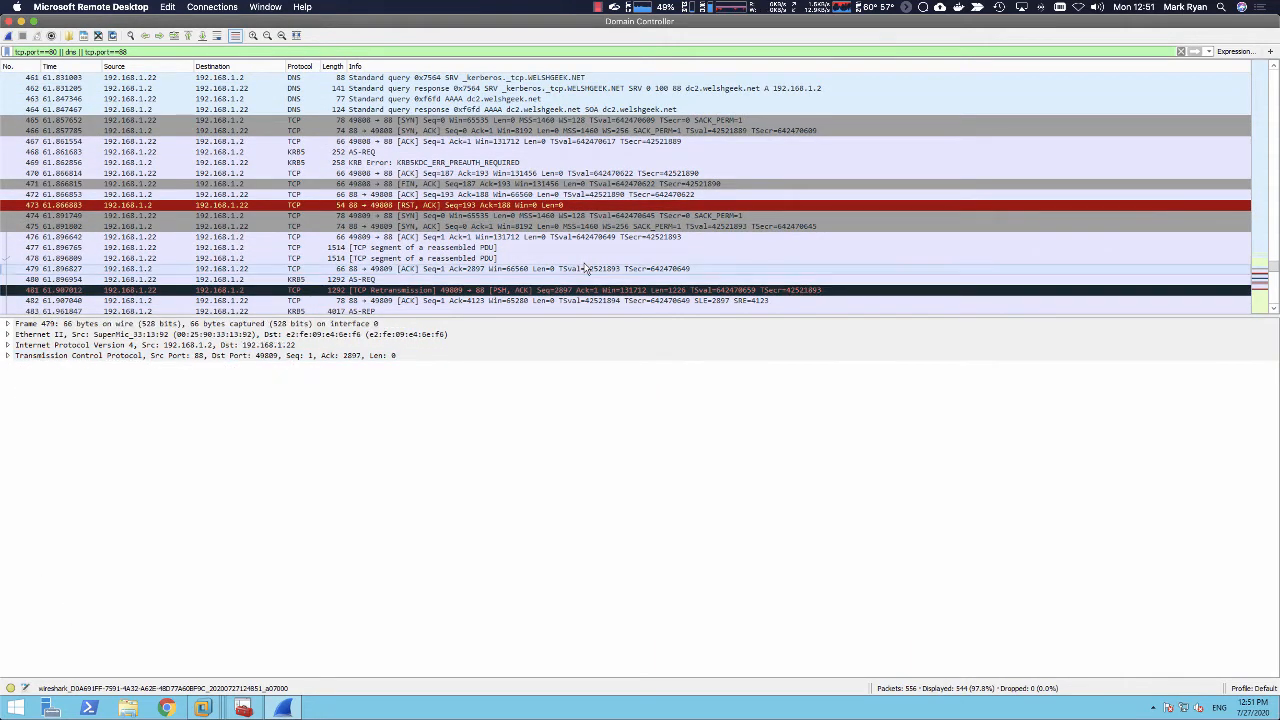
Step: Inspect the kdc-options and all three padata items of the second AS-REQ in packet 480
{"action": "left_click", "coordinate": [437, 281]}
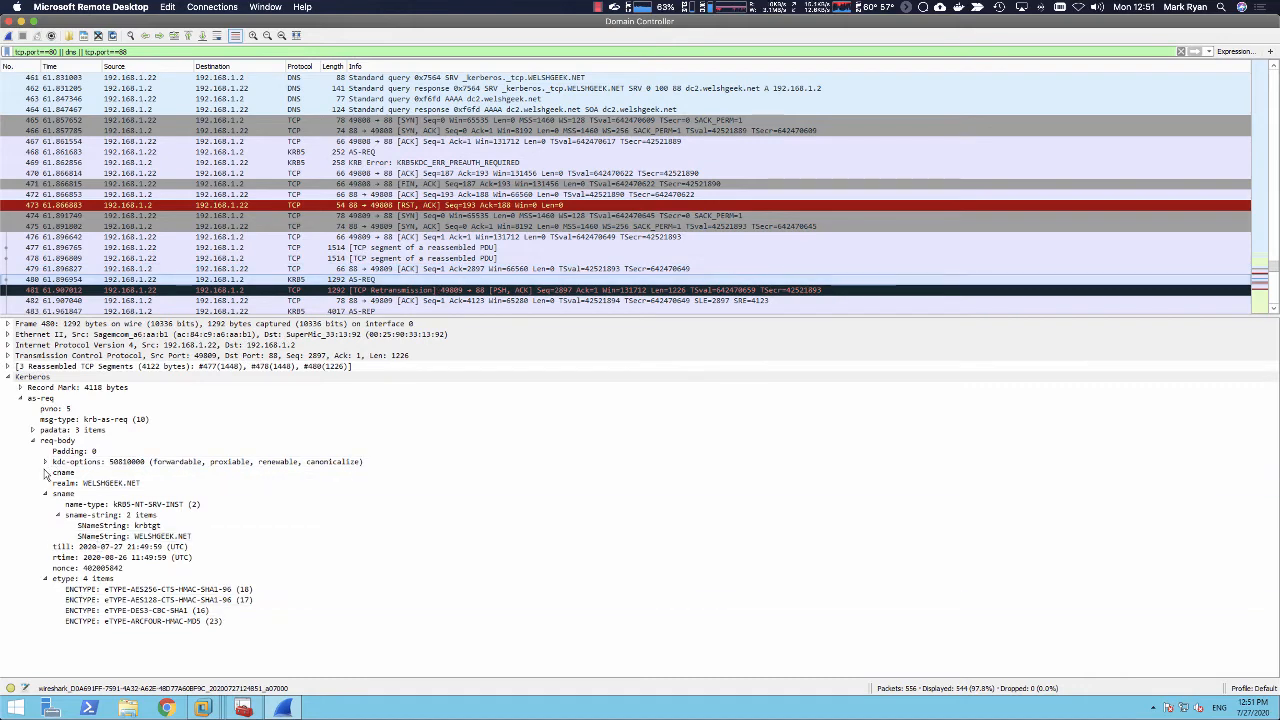
{"action": "left_click", "coordinate": [45, 462]}
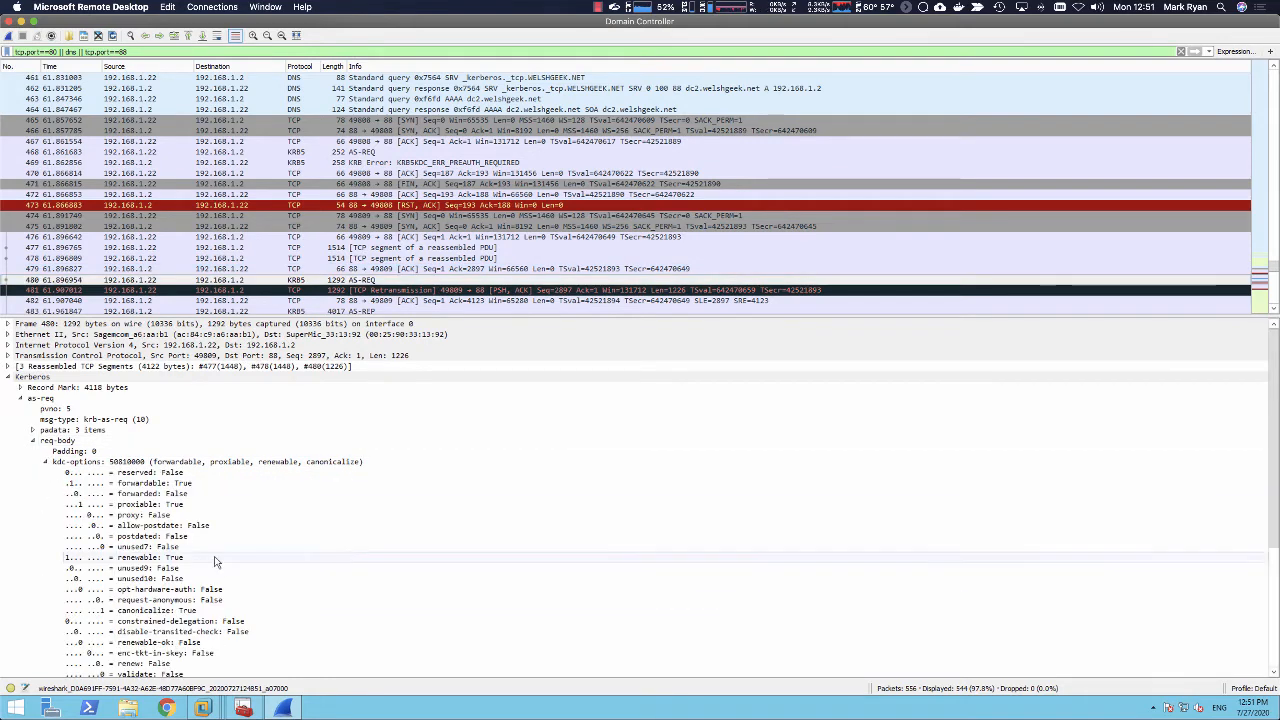
{"action": "left_click", "coordinate": [32, 430]}
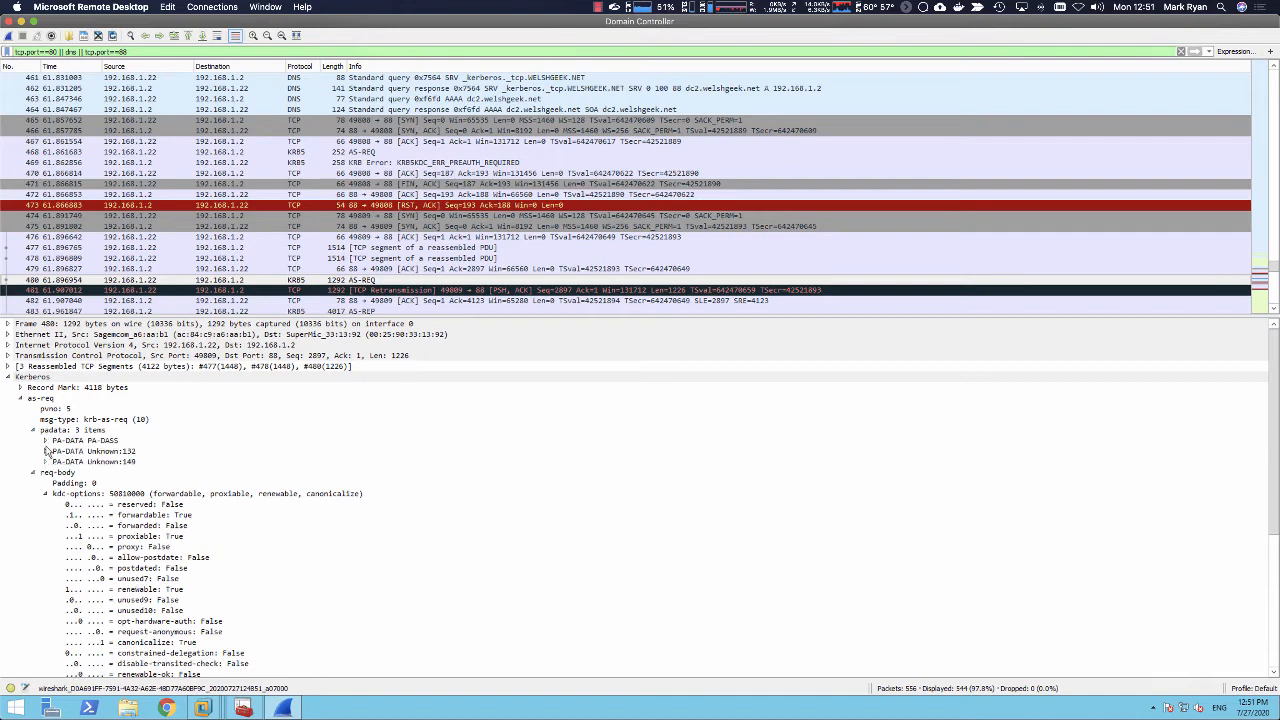
{"action": "left_click", "coordinate": [45, 441]}
{"action": "left_click", "coordinate": [57, 451]}
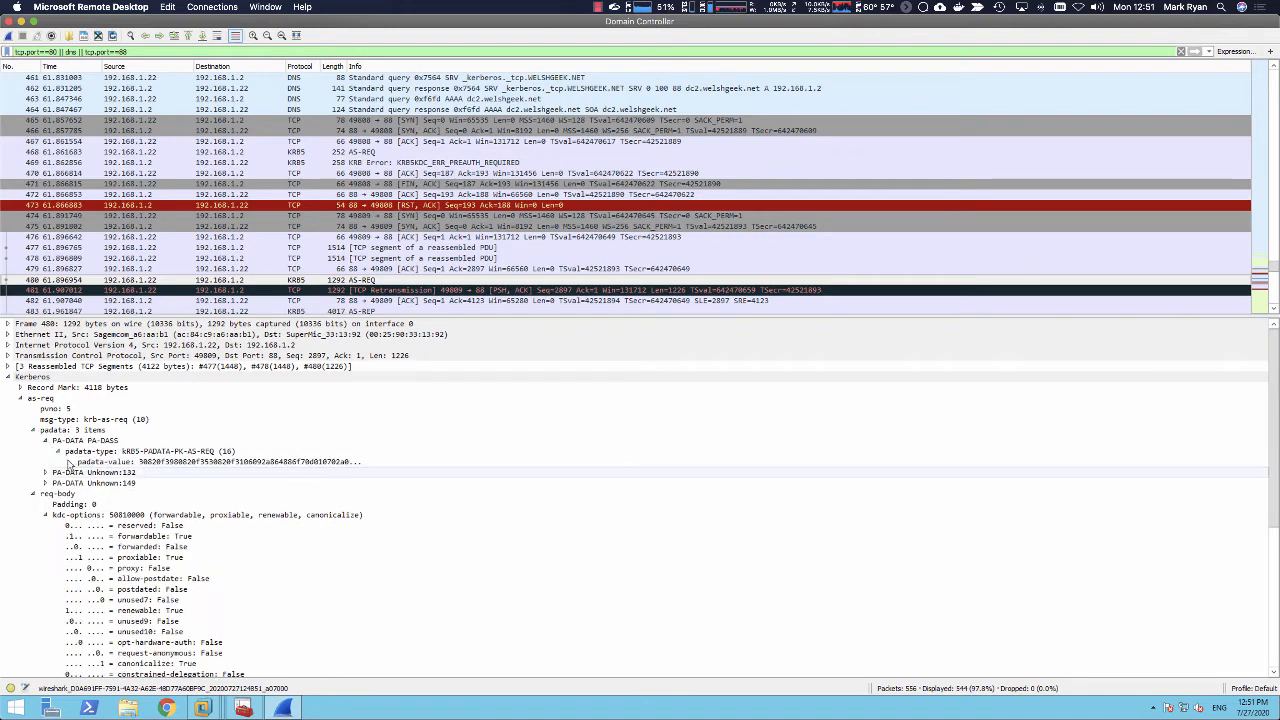
{"action": "left_click", "coordinate": [62, 461]}
{"action": "left_click", "coordinate": [45, 483]}
{"action": "left_click", "coordinate": [45, 472]}
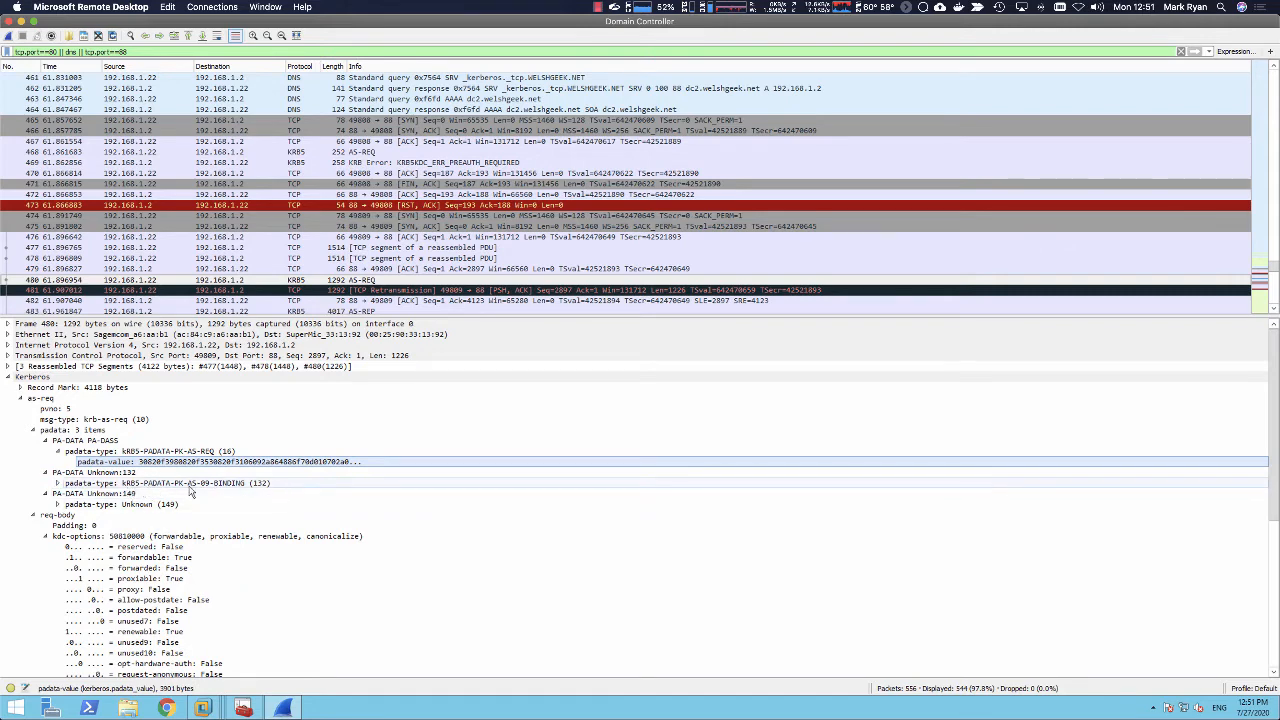
{"action": "left_click", "coordinate": [57, 483]}
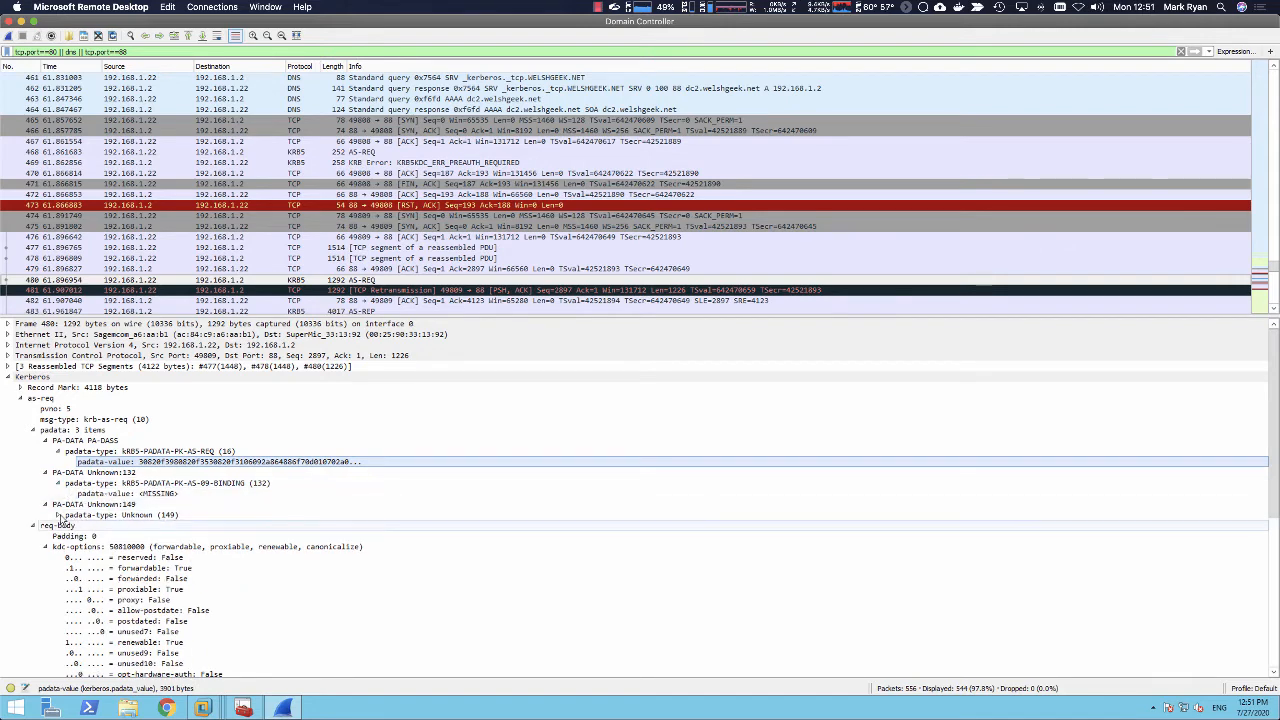
{"action": "left_click", "coordinate": [58, 515]}
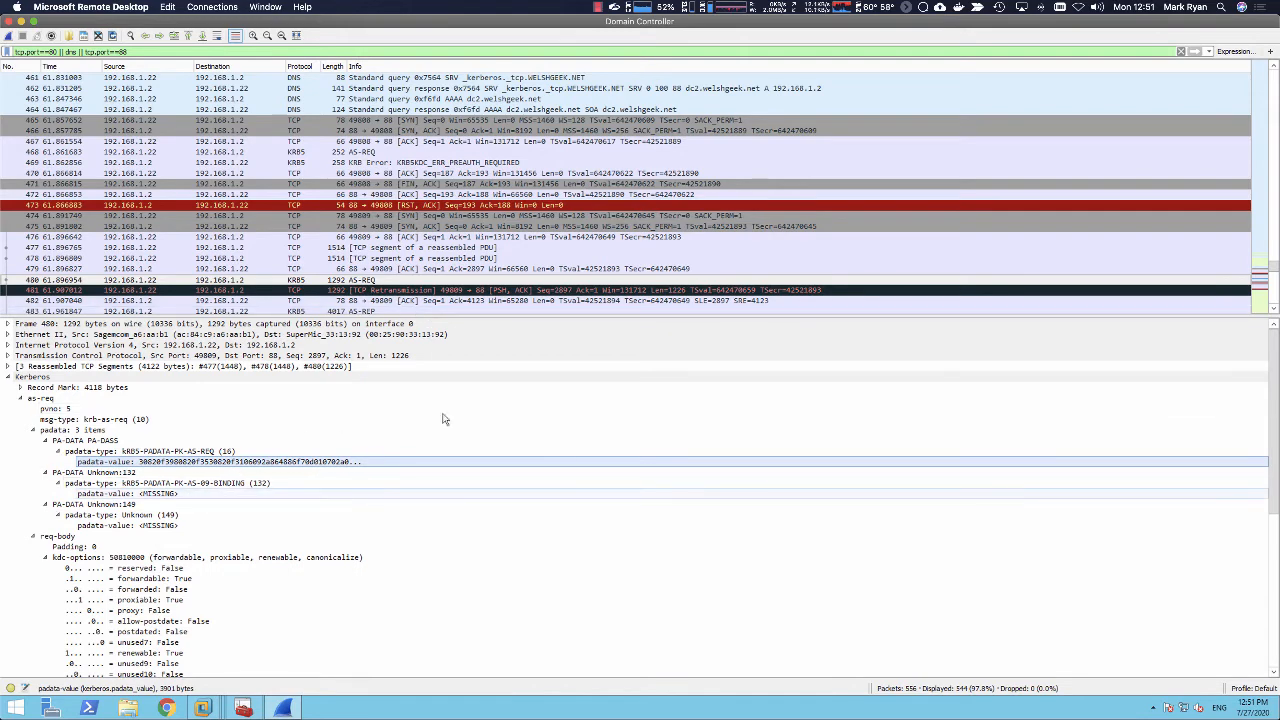
Step: Inspect the AS-REP in packet 483, checking the ticket's krbtgt and WELSHGEEK.NET service name strings
{"action": "left_click", "coordinate": [371, 312]}
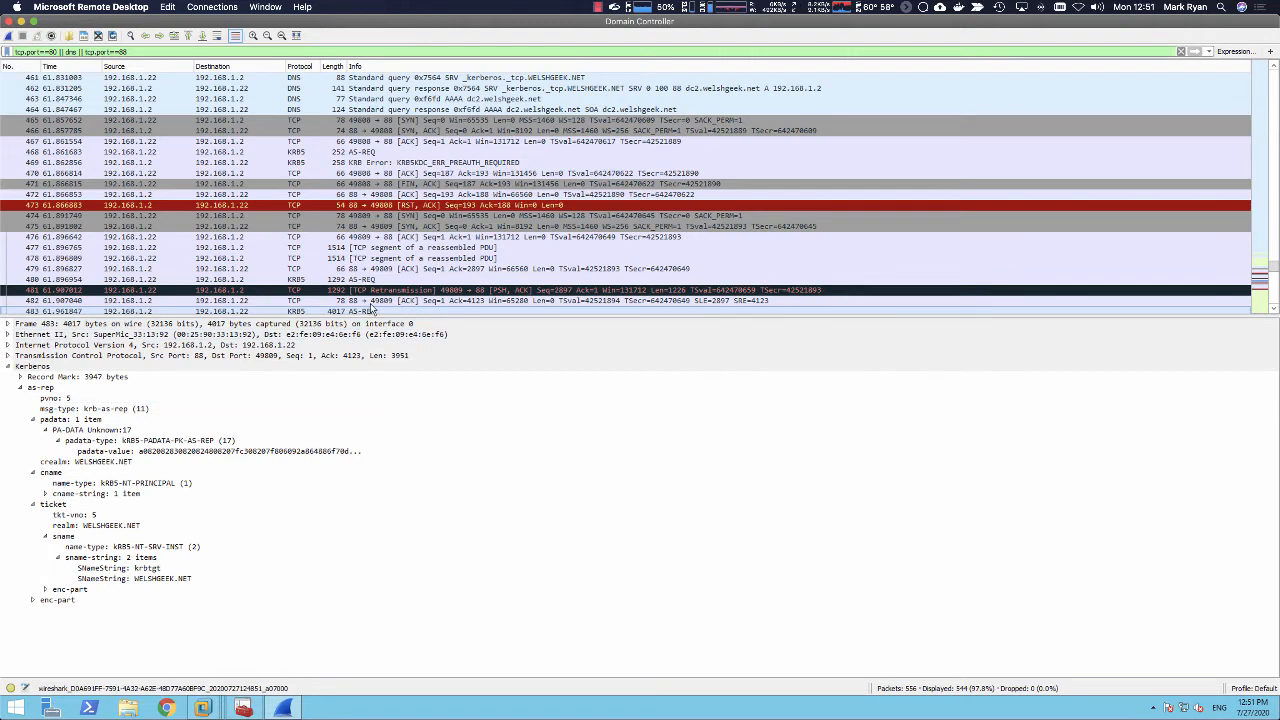
{"action": "left_click", "coordinate": [147, 569]}
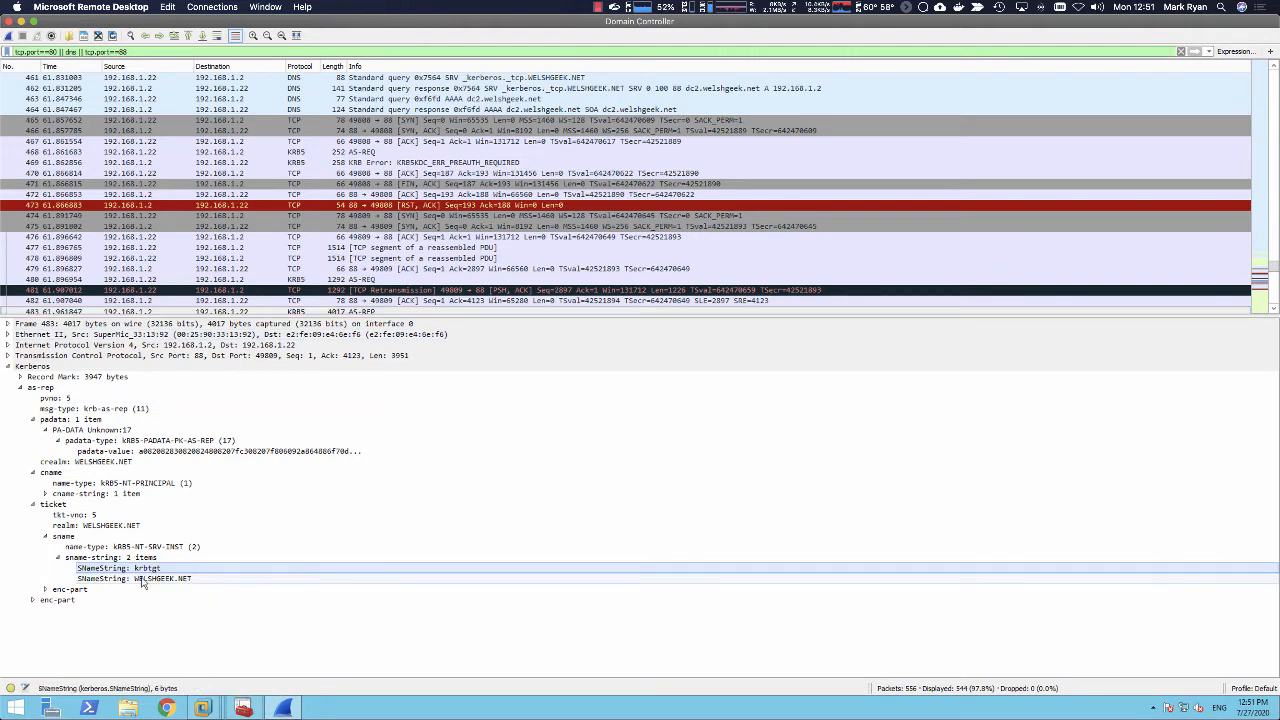
{"action": "left_click", "coordinate": [142, 579]}
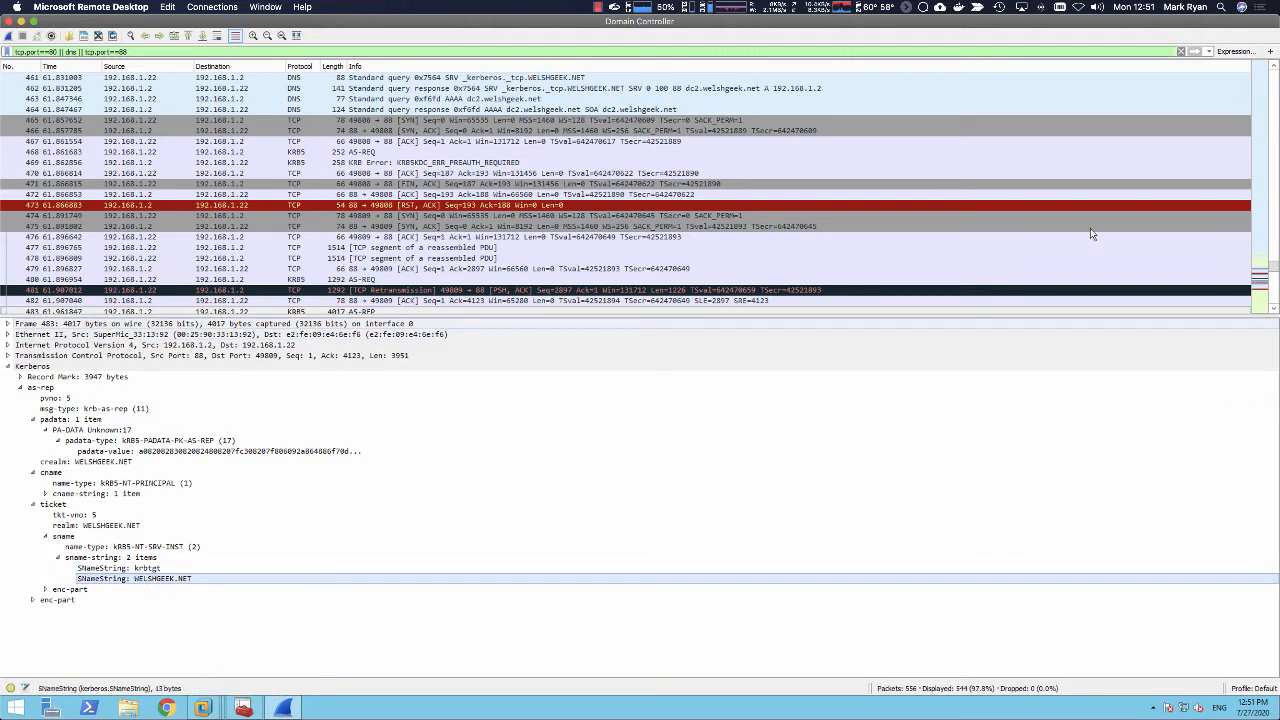
Step: Inspect the TGS-REQ in packet 493, collapsing its kdc-options and checking the HTTP and apache.welshgeek.net service name strings
{"action": "left_click", "coordinate": [1272, 310]}
{"action": "left_click_drag", "start_coordinate": [1272, 310], "coordinate": [1272, 310]}
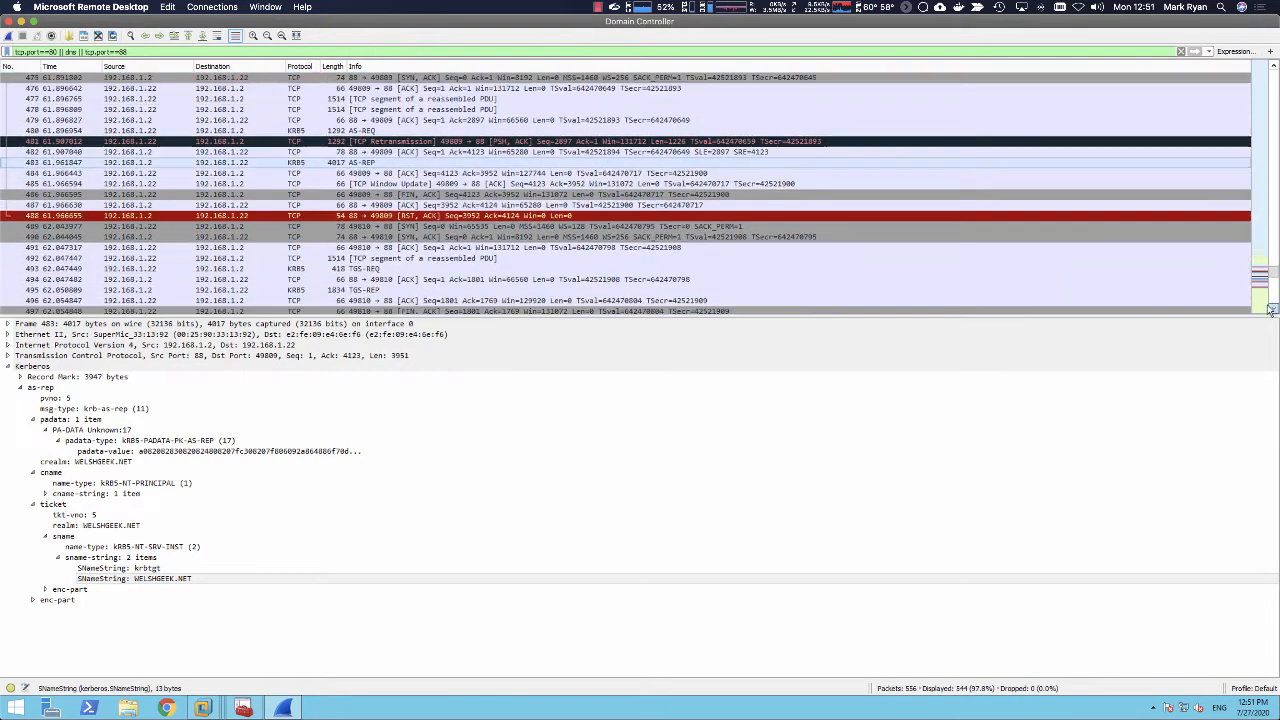
{"action": "left_click", "coordinate": [358, 269]}
{"action": "left_click", "coordinate": [32, 430]}
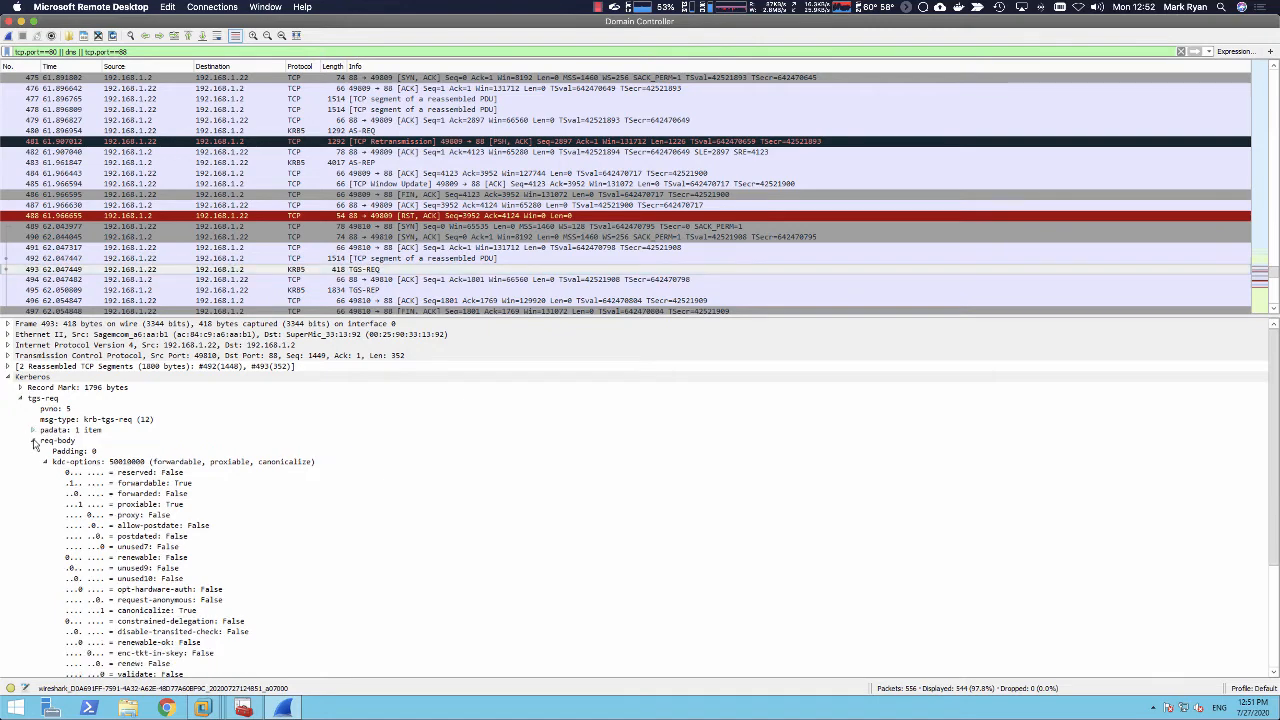
{"action": "left_click", "coordinate": [32, 440]}
{"action": "left_click", "coordinate": [32, 440]}
{"action": "left_click", "coordinate": [45, 461]}
{"action": "left_click", "coordinate": [138, 515]}
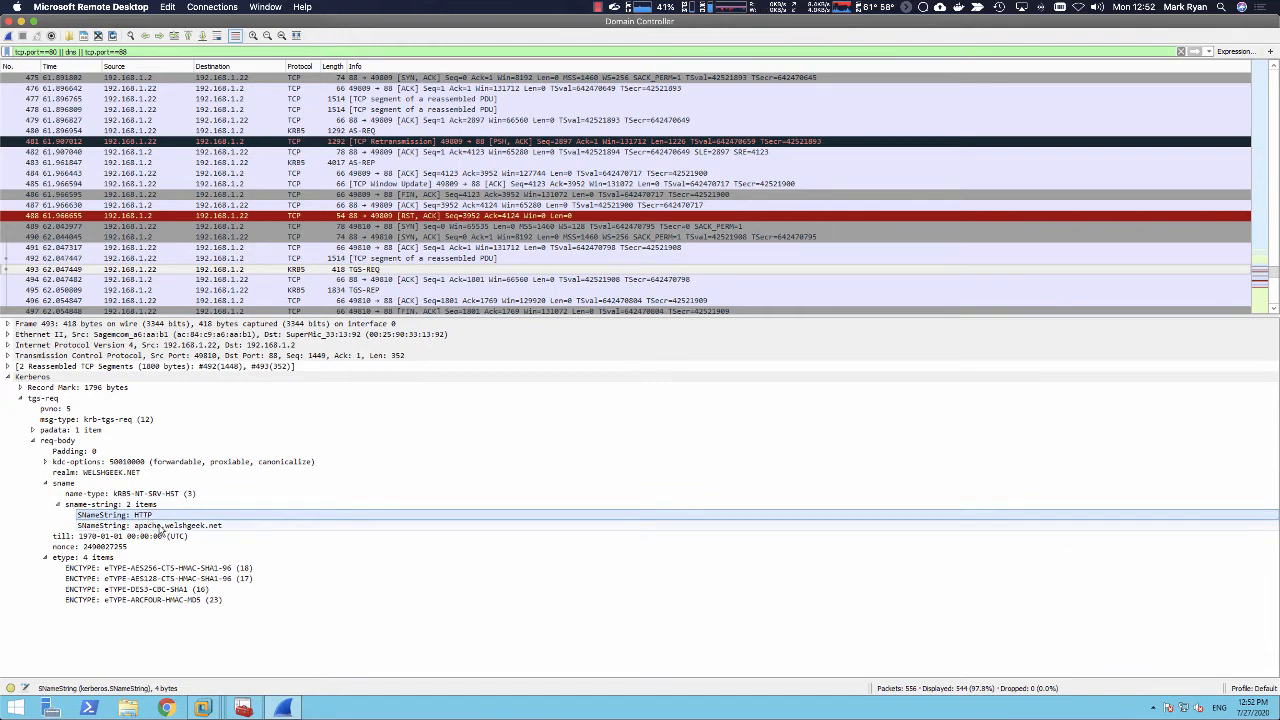
{"action": "left_click", "coordinate": [150, 525]}
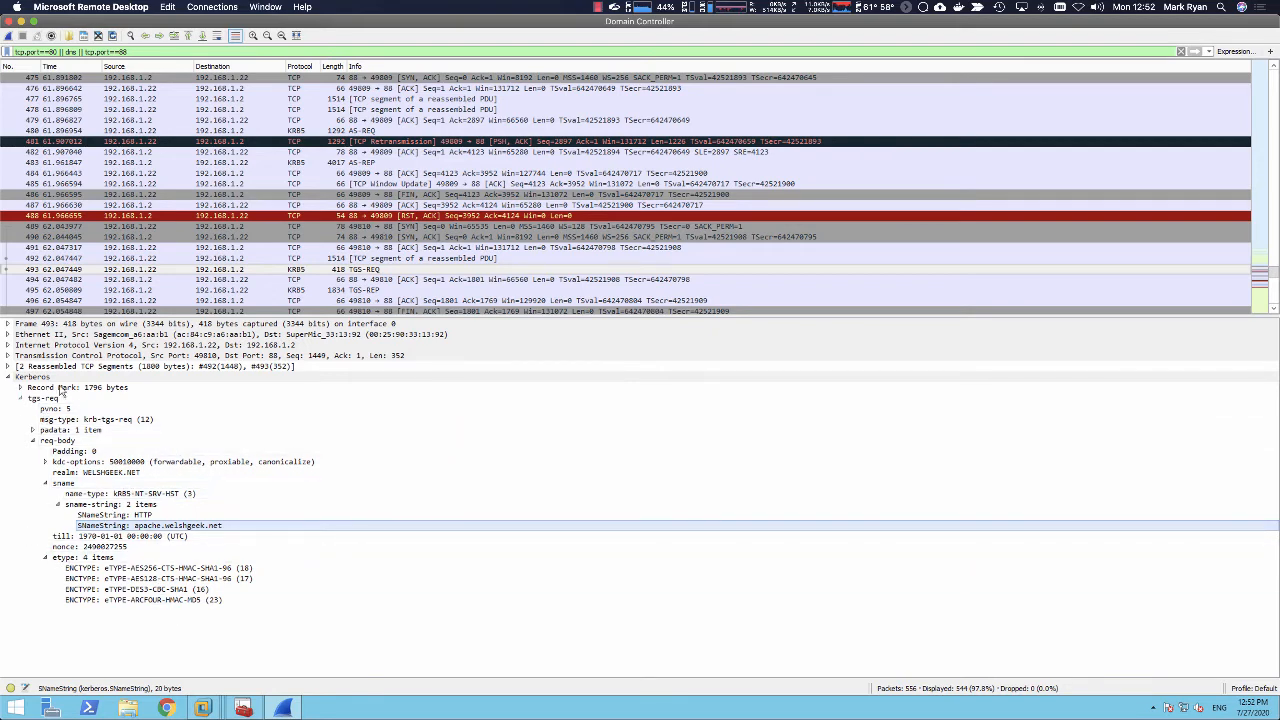
Step: Examine the TGS-REP in packet 495 and the authenticated GET request in packet 501
{"action": "left_click", "coordinate": [350, 290]}
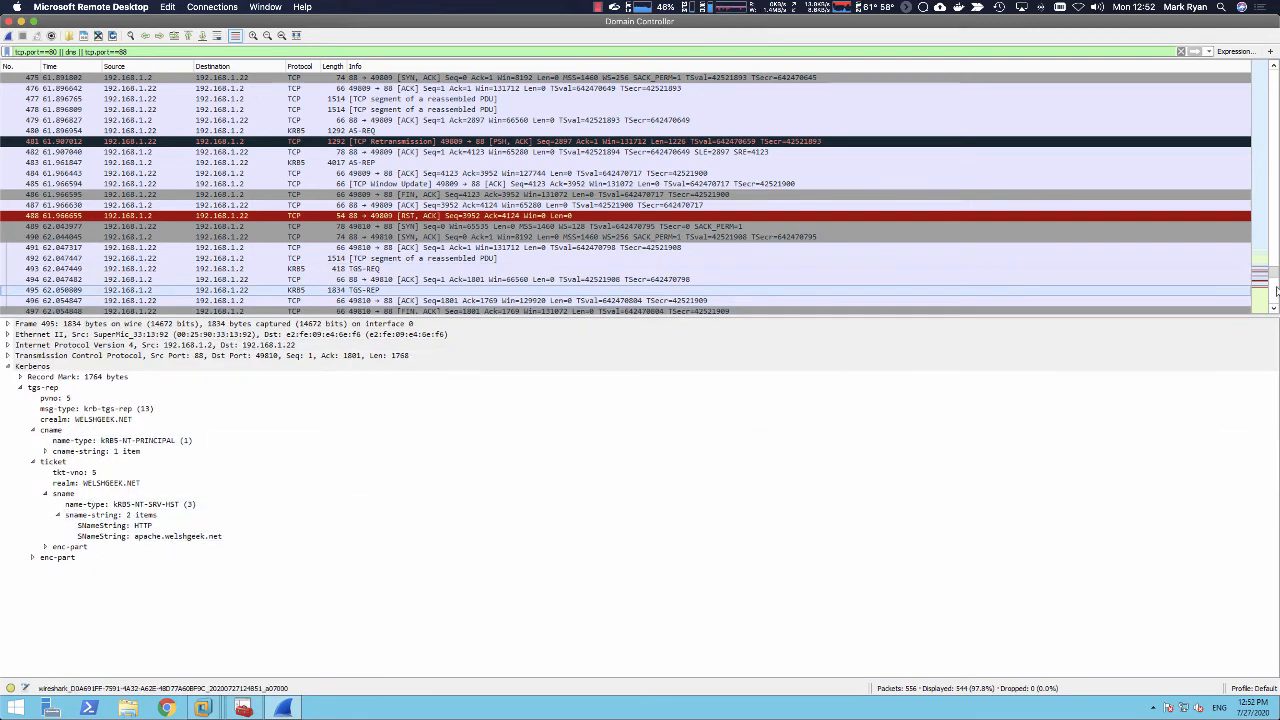
{"action": "scroll", "coordinate": [400, 252], "scroll_direction": "down", "scroll_amount": 3}
{"action": "left_click", "coordinate": [401, 249]}
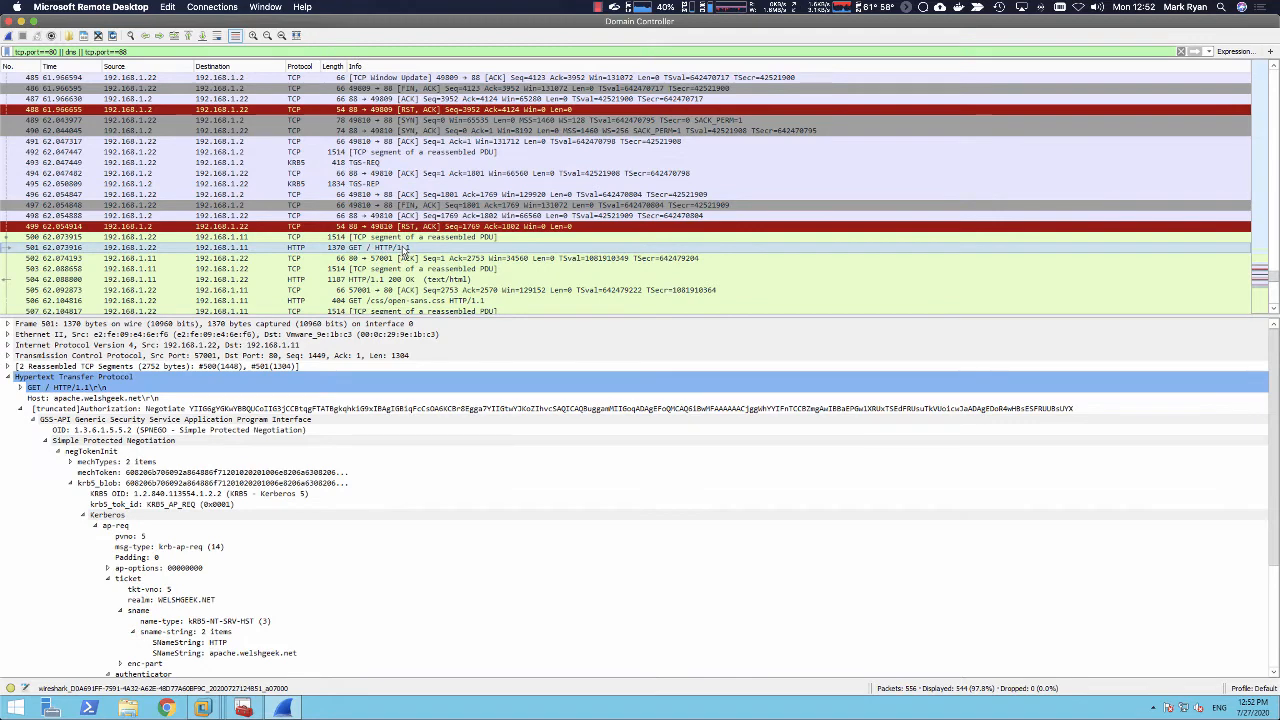
Step: Switch to the mirrored iPad and connect its Wi-Fi to the listed iPhone personal hotspot
{"action": "key", "text": "super+Tab"}
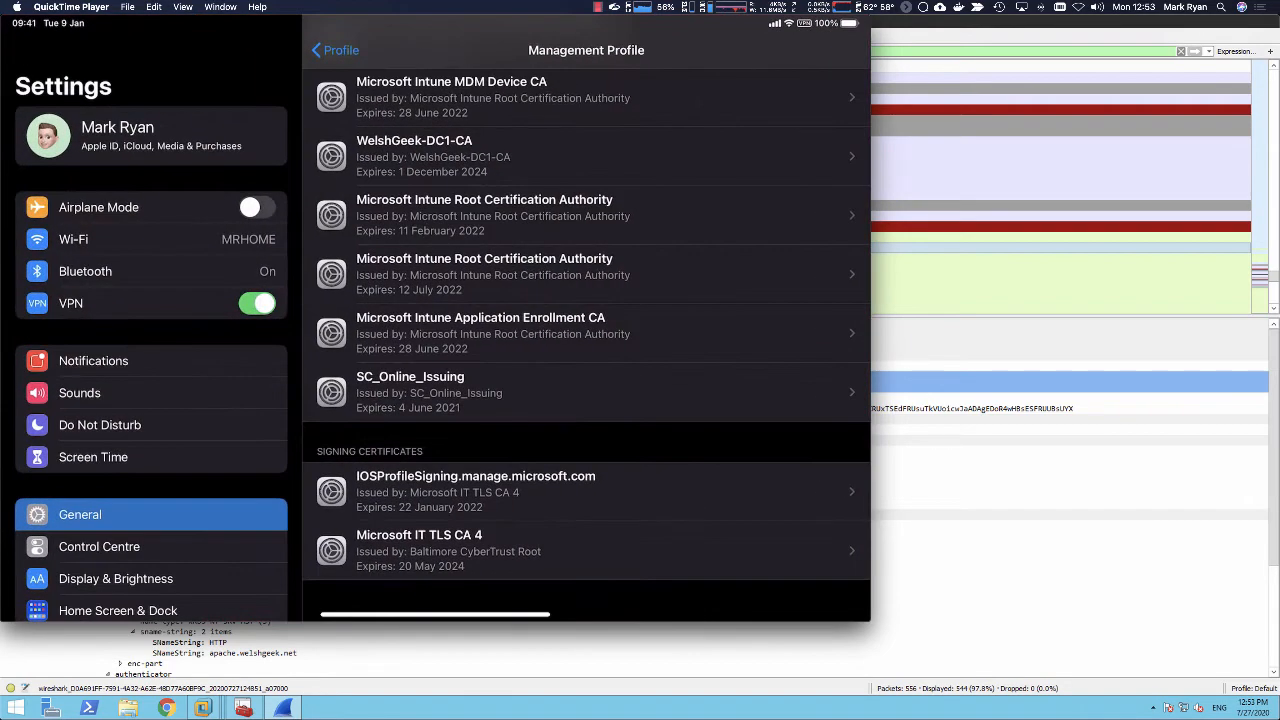
{"action": "left_click", "coordinate": [150, 239]}
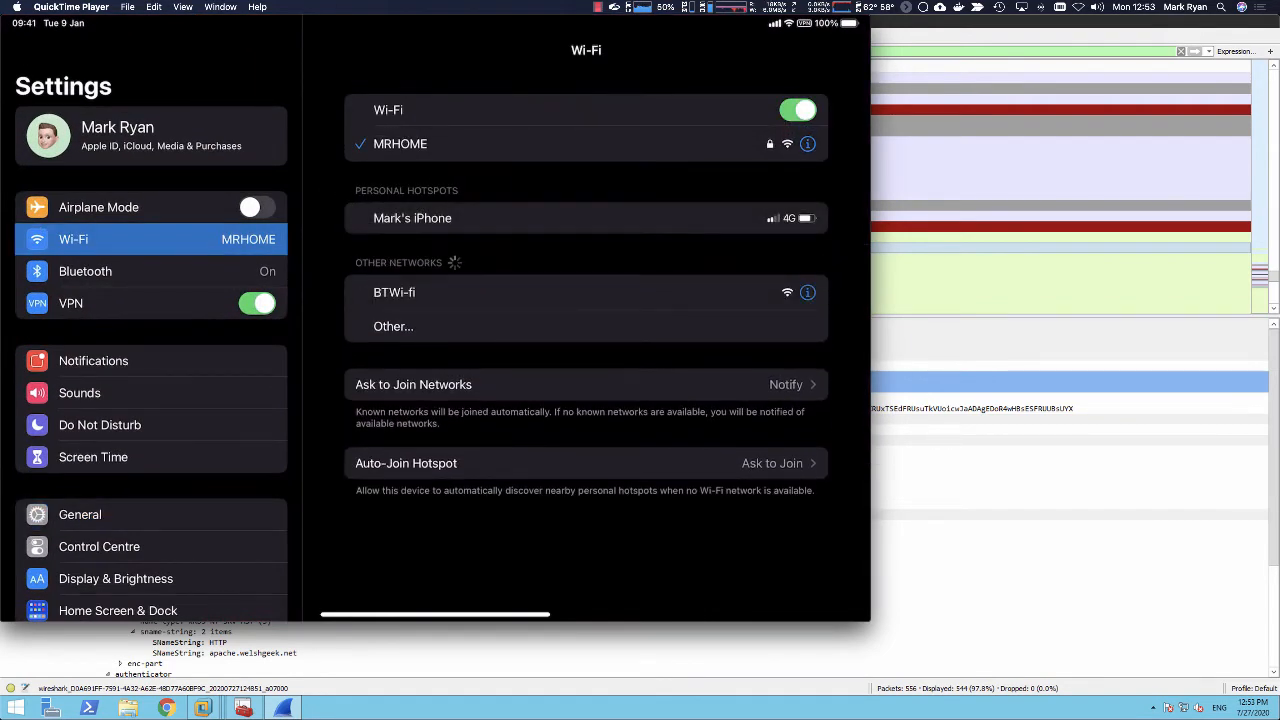
{"action": "left_click", "coordinate": [586, 218]}
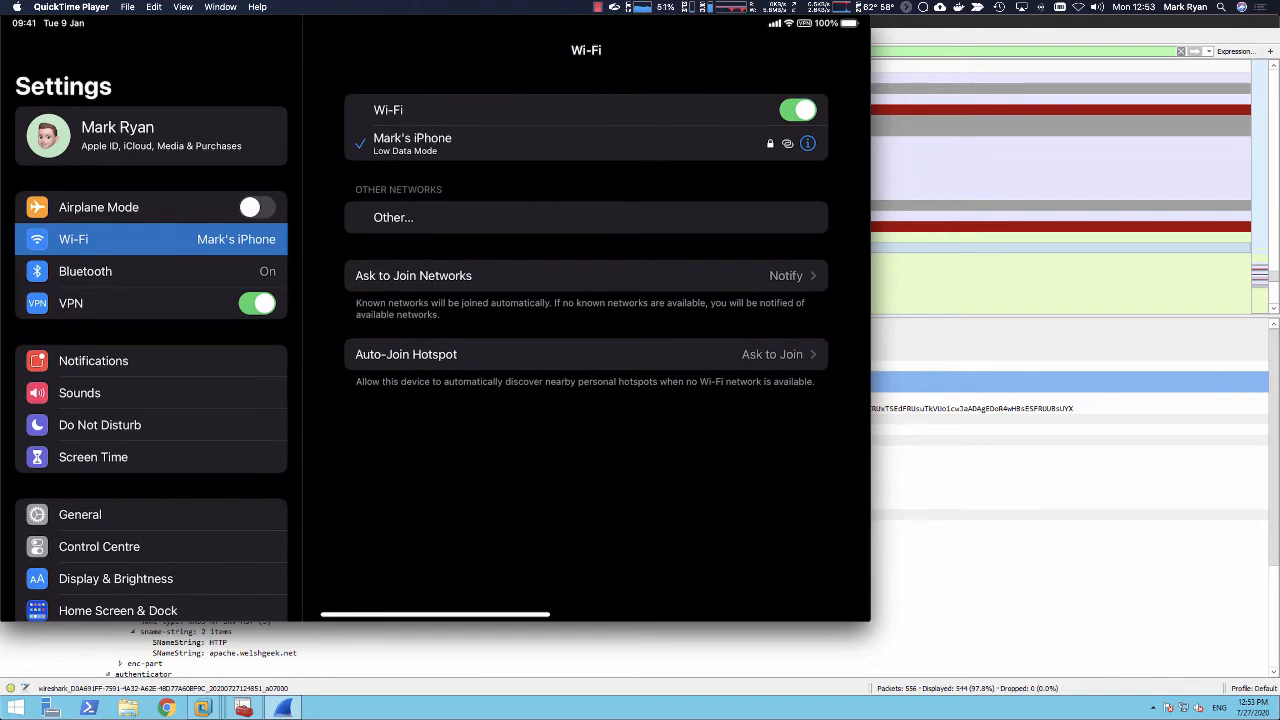
Step: Close the apache.welshgeek.net tab in Safari and open the Zscaler app from the Home Screen
{"action": "left_click_drag", "start_coordinate": [435, 614], "coordinate": [400, 420]}
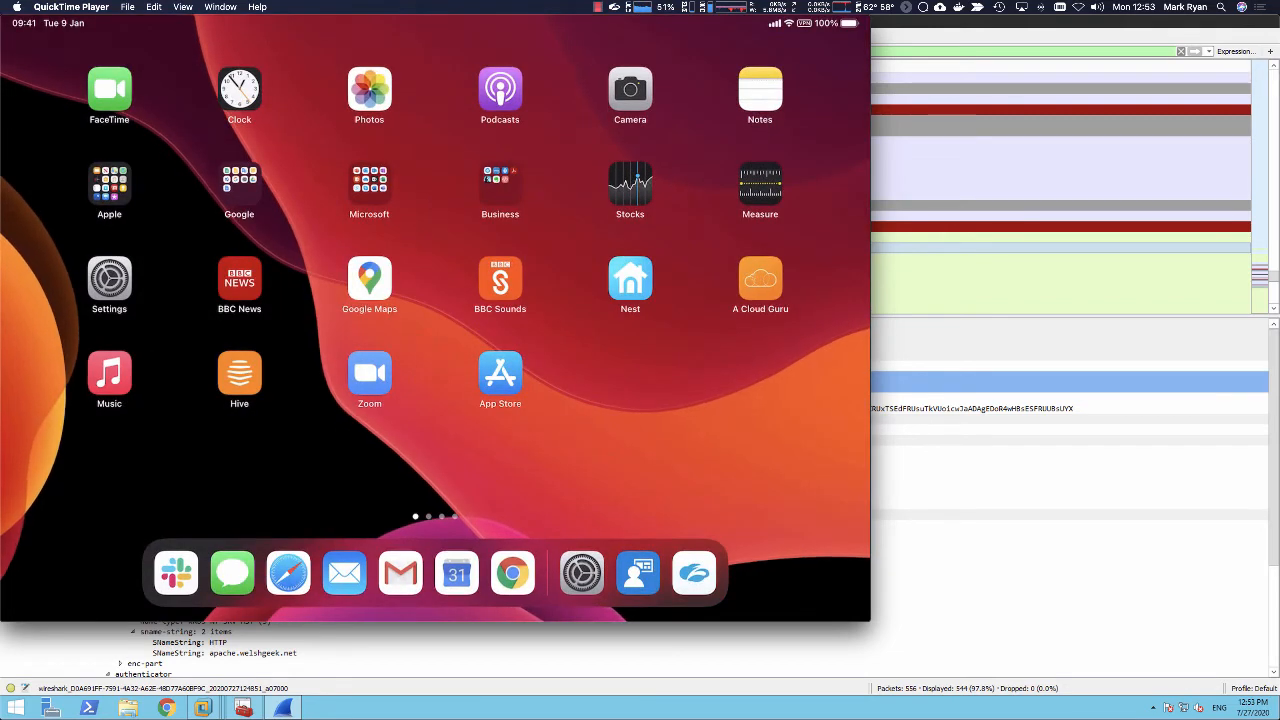
{"action": "left_click", "coordinate": [288, 573]}
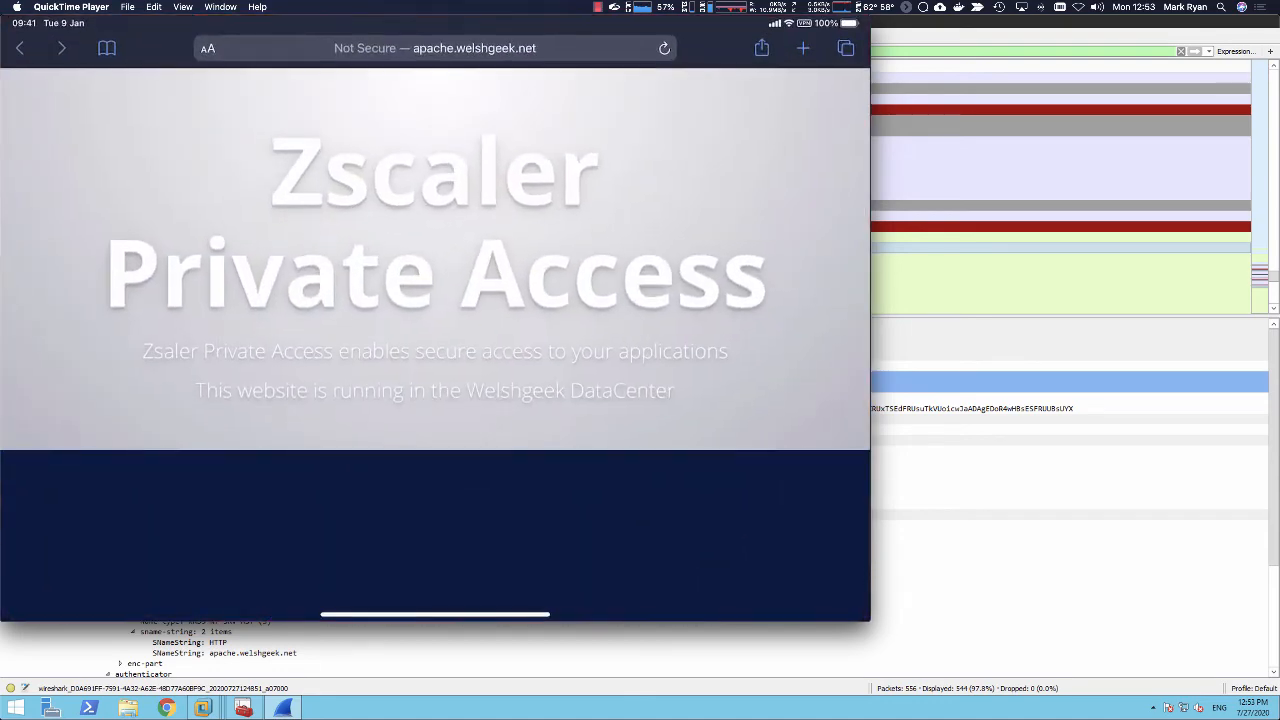
{"action": "left_click", "coordinate": [845, 48]}
{"action": "left_click", "coordinate": [145, 128]}
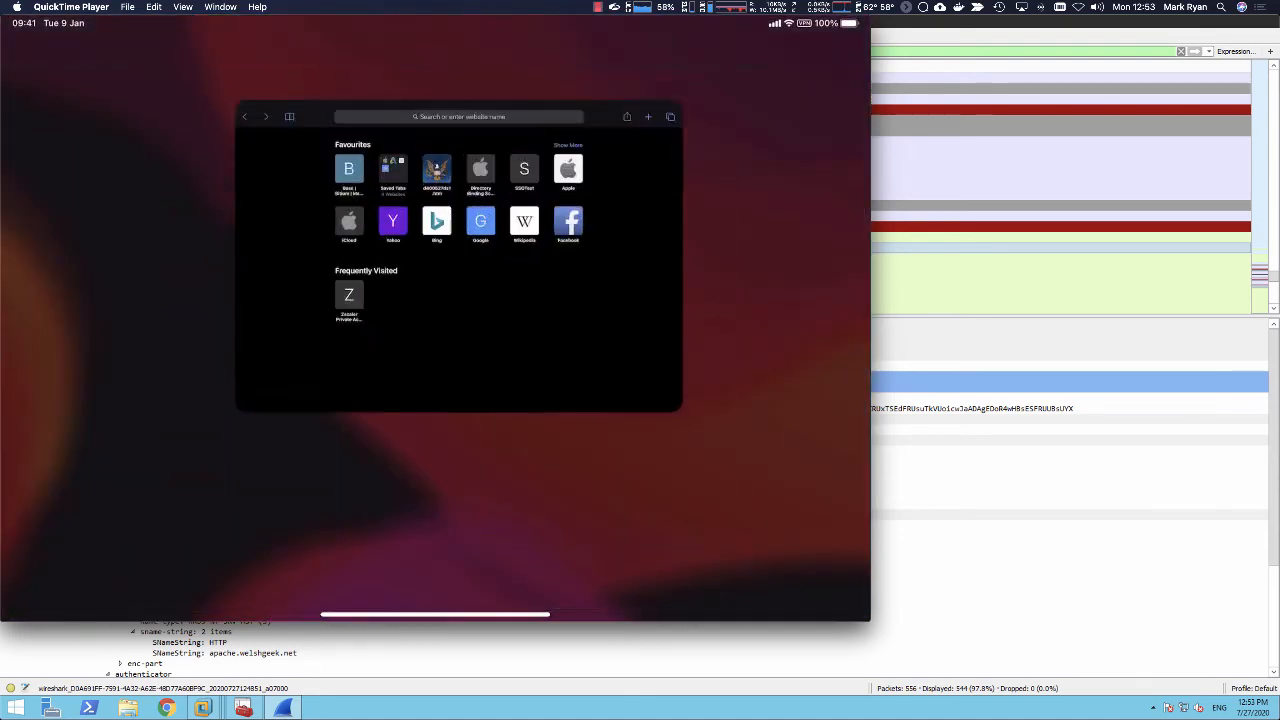
{"action": "left_click_drag", "start_coordinate": [435, 614], "coordinate": [390, 430]}
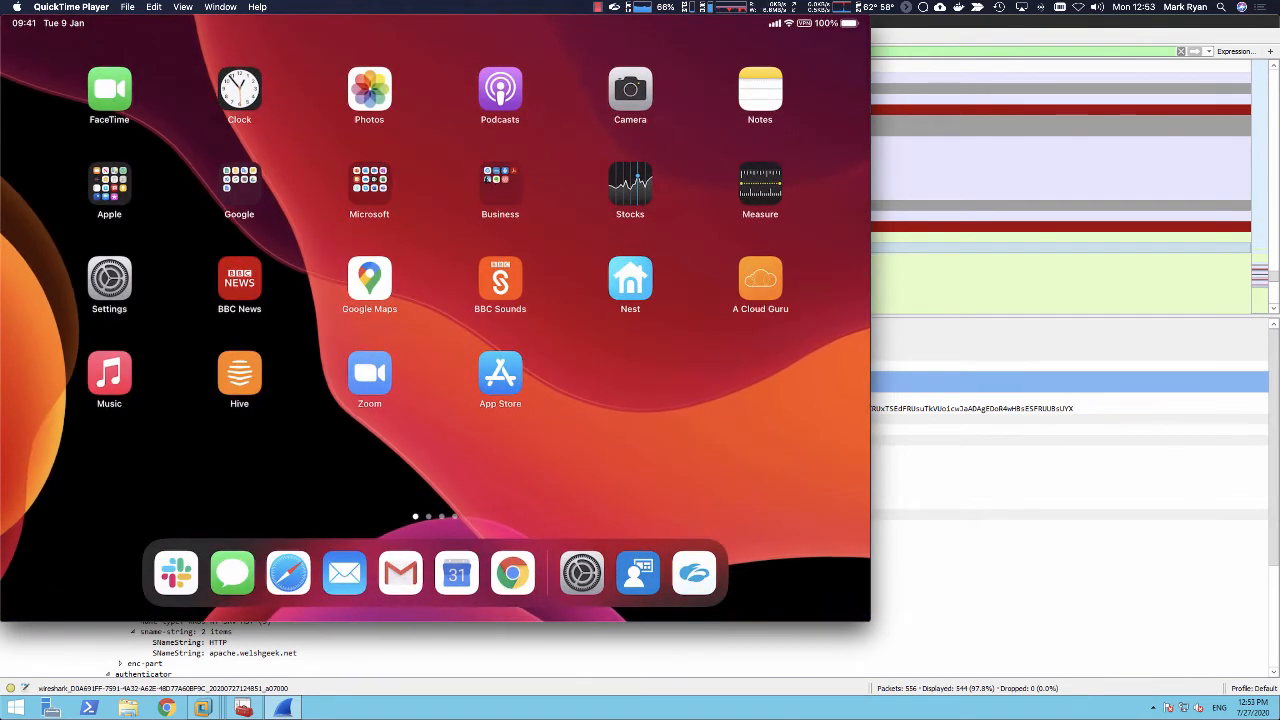
{"action": "left_click", "coordinate": [694, 573]}
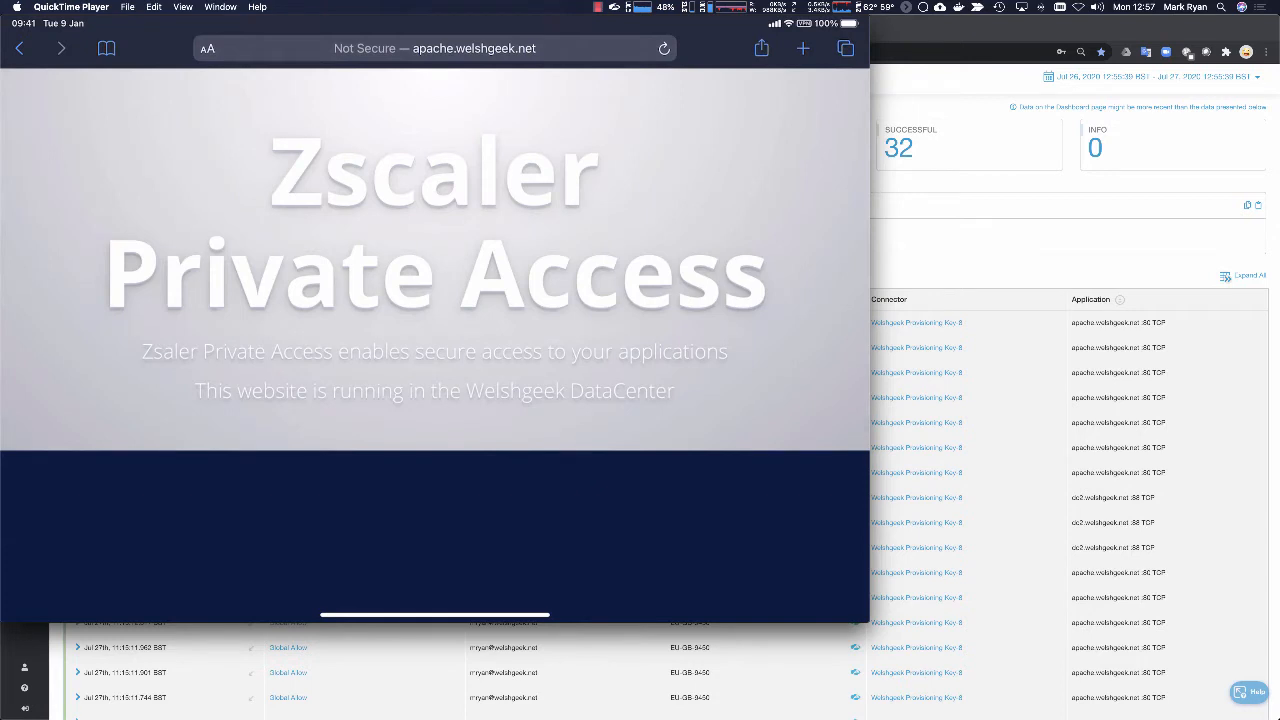
Step: Switch to Zscaler Private Access in Chrome, refresh the user activity log, and examine the newest apache.welshgeek.net and dc2.welshgeek.net connections
{"action": "left_click", "coordinate": [919, 244]}
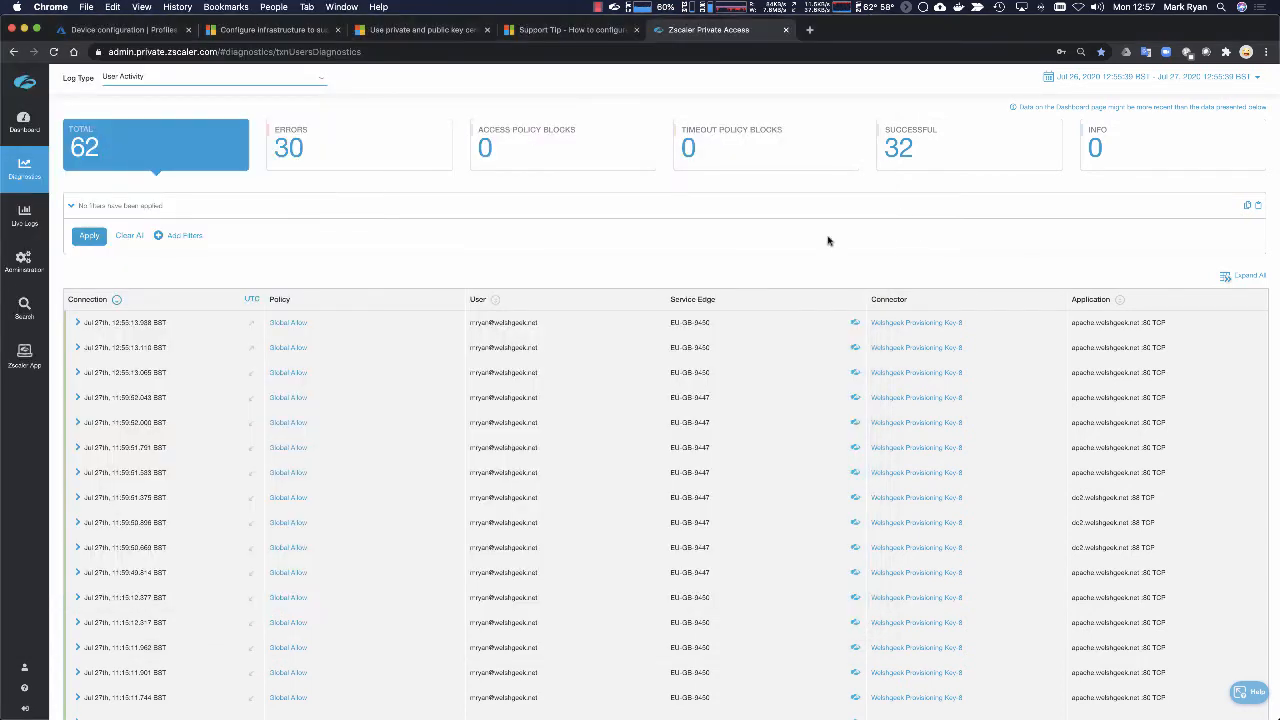
{"action": "left_click", "coordinate": [91, 242]}
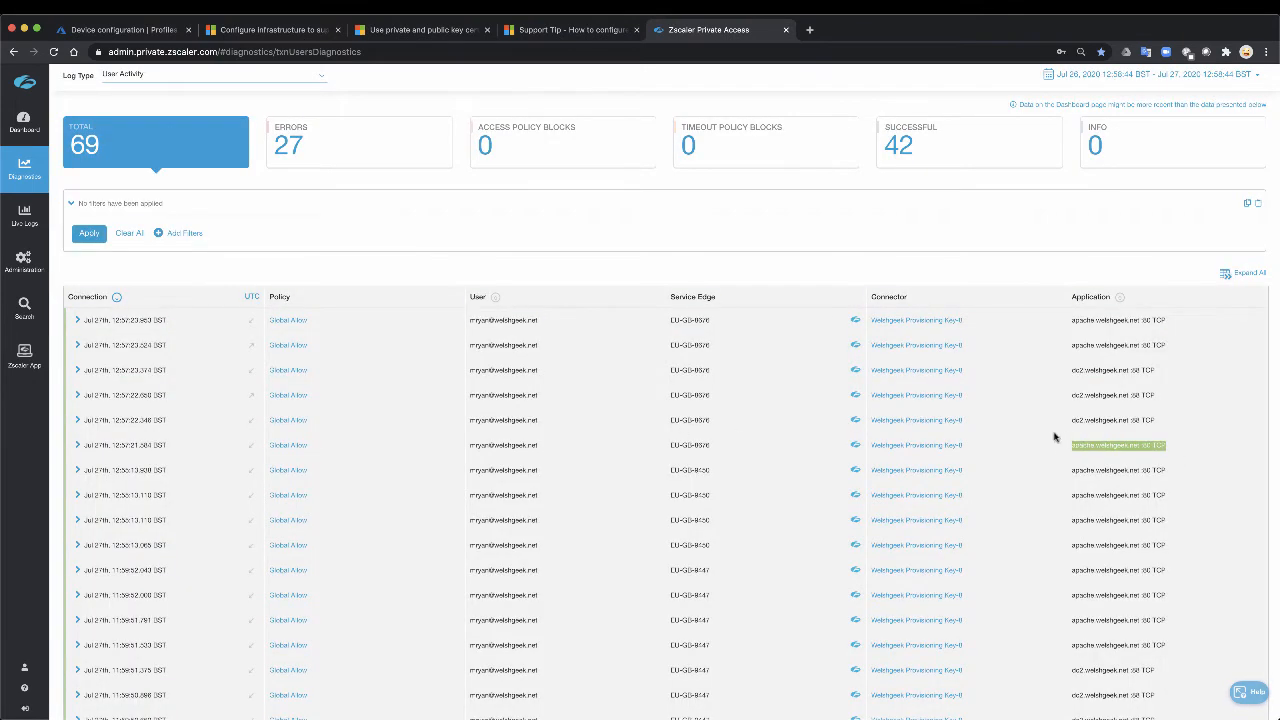
{"action": "left_click_drag", "start_coordinate": [1170, 428], "coordinate": [1071, 420]}
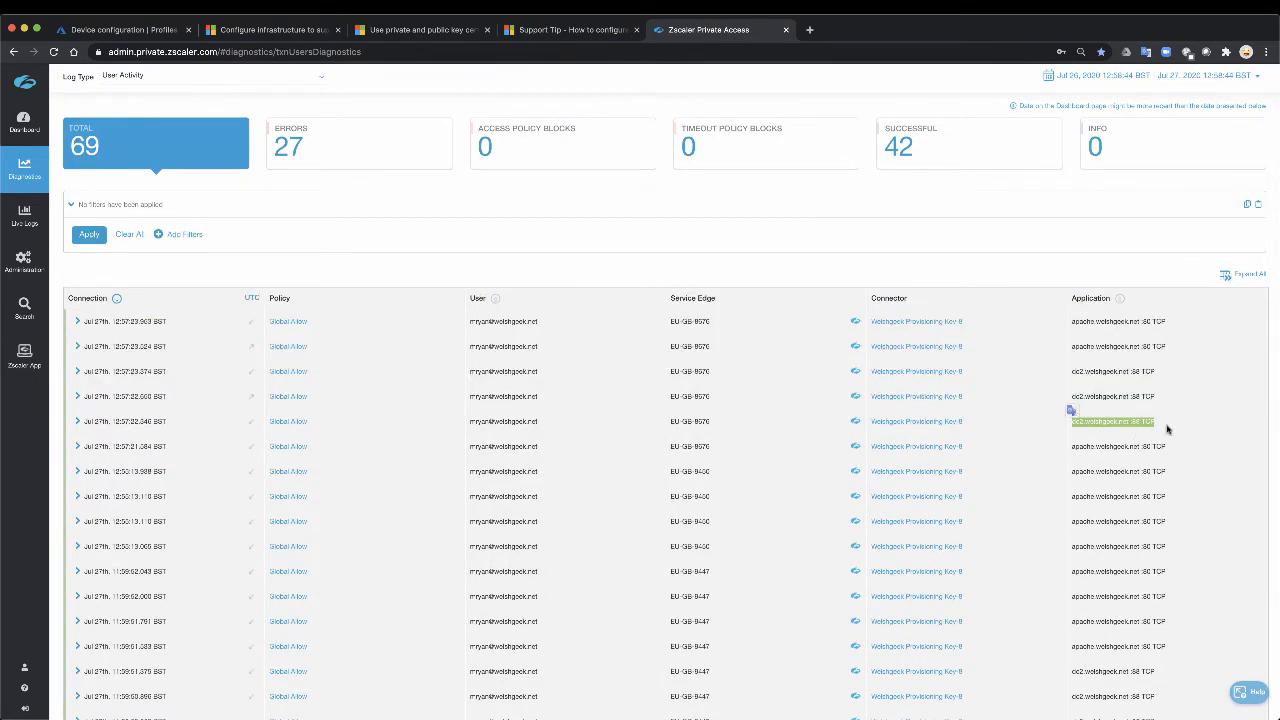
{"action": "left_click_drag", "start_coordinate": [1165, 398], "coordinate": [1070, 396]}
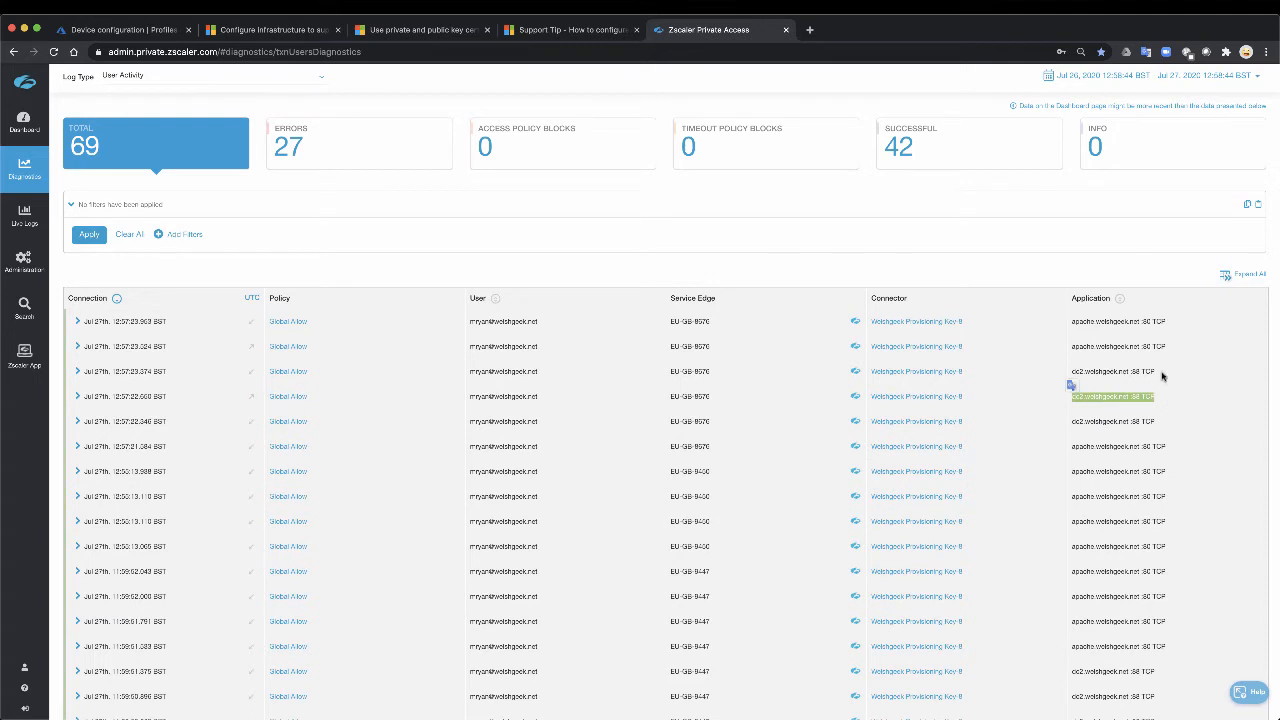
{"action": "left_click_drag", "start_coordinate": [1158, 372], "coordinate": [1096, 369]}
{"action": "left_click_drag", "start_coordinate": [1164, 344], "coordinate": [1068, 344]}
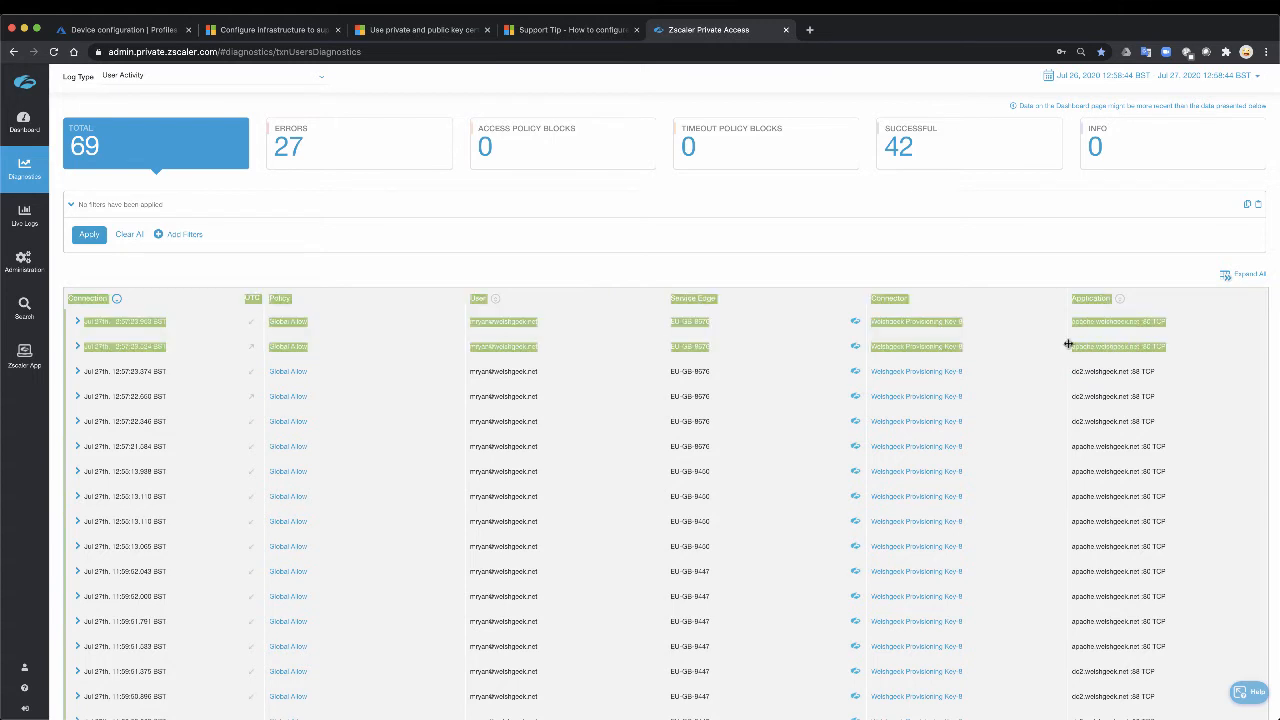
{"action": "left_click", "coordinate": [1193, 459]}
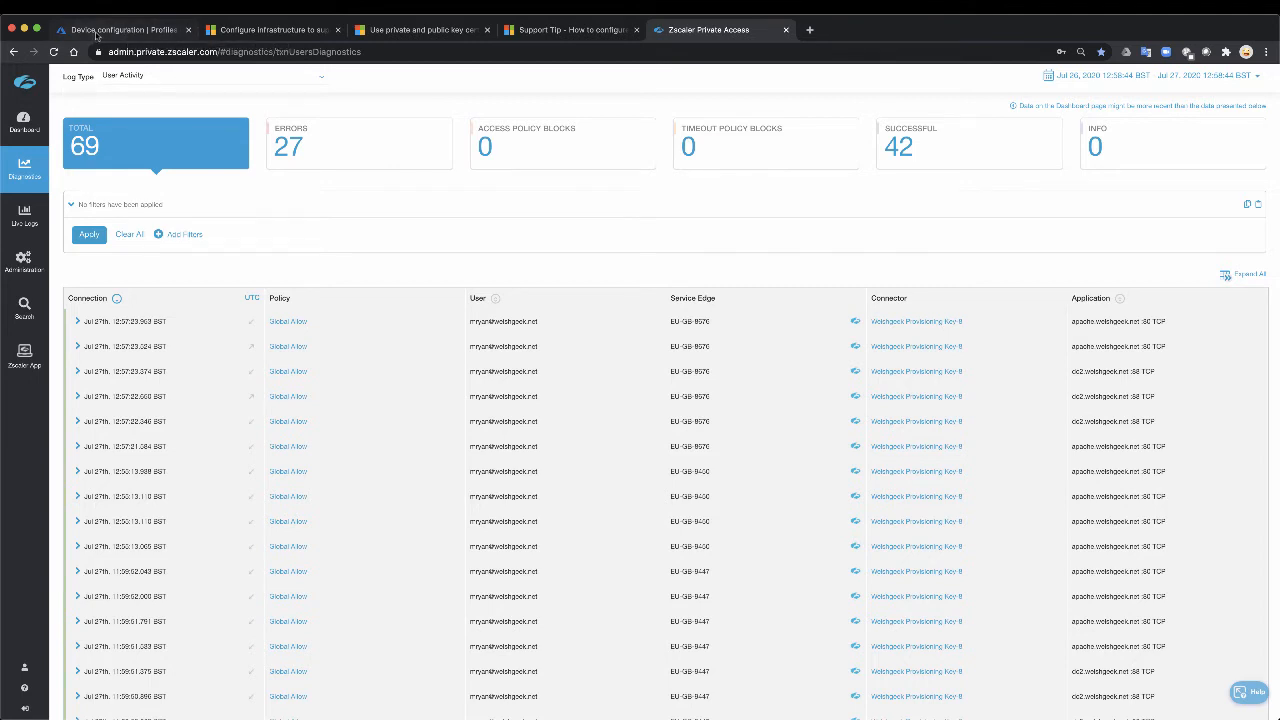
Step: Switch to the mirrored iPad, confirm removal of the Management Profile, and return to the Home Screen
{"action": "key", "text": "super+Tab"}
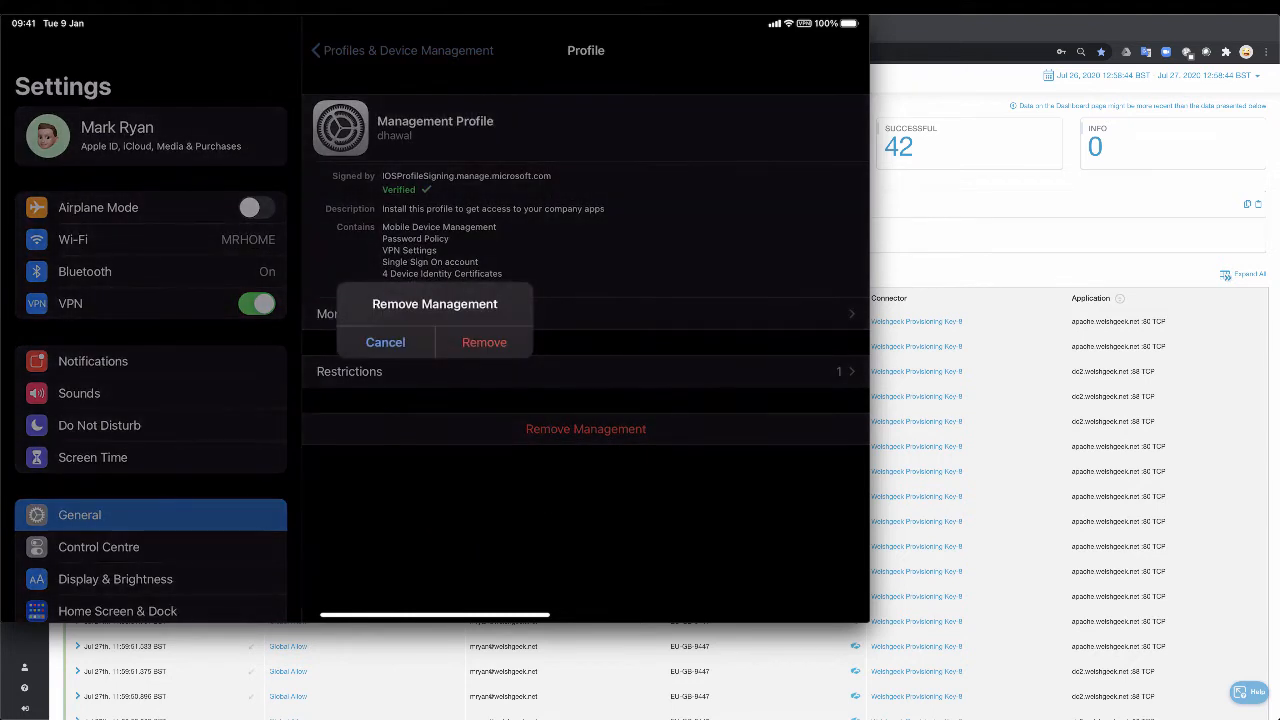
{"action": "left_click", "coordinate": [484, 342]}
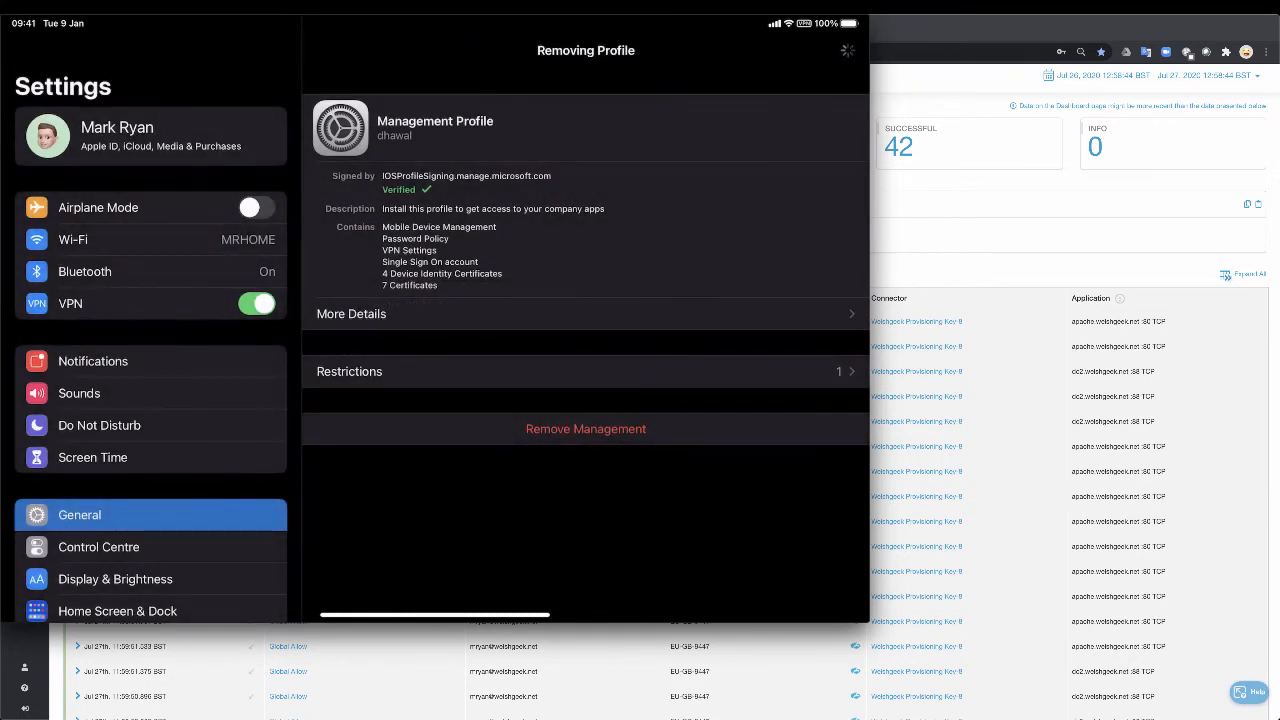
{"action": "left_click_drag", "start_coordinate": [434, 616], "coordinate": [434, 400]}
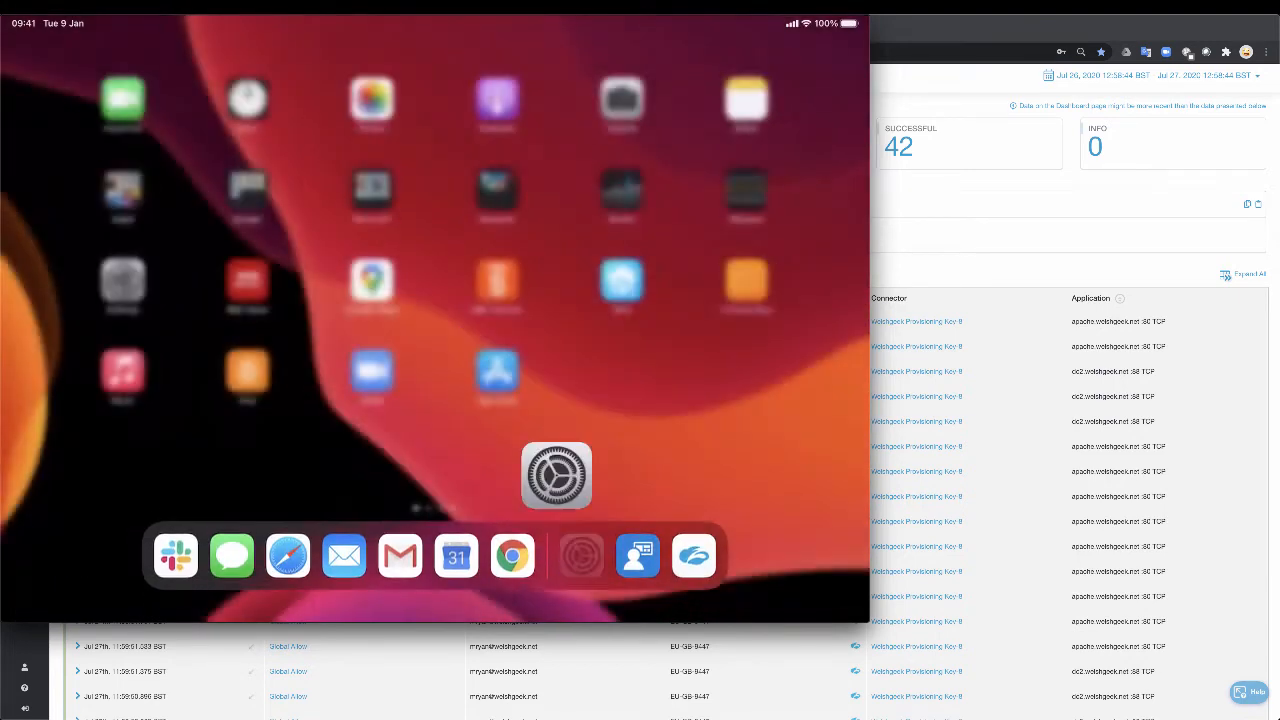
Step: Open the Zscaler app, refuse its request to add VPN configurations, and log out of the account
{"action": "left_click", "coordinate": [694, 551]}
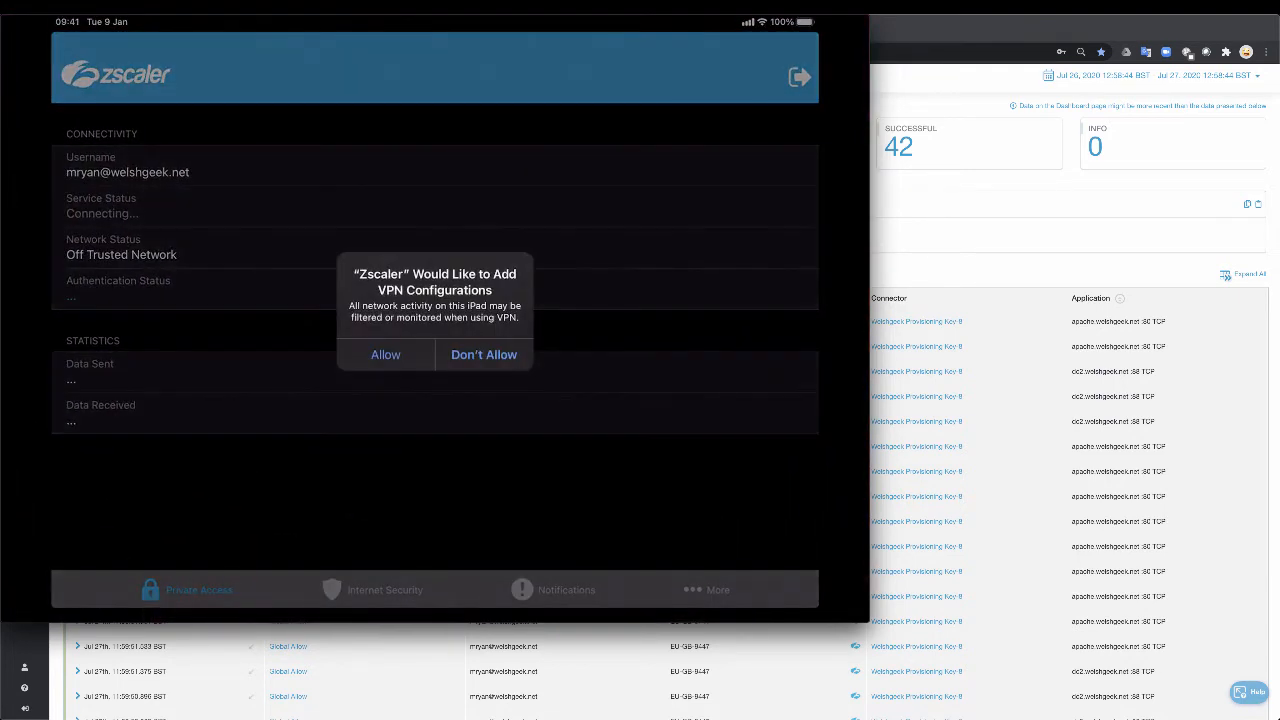
{"action": "left_click", "coordinate": [484, 355]}
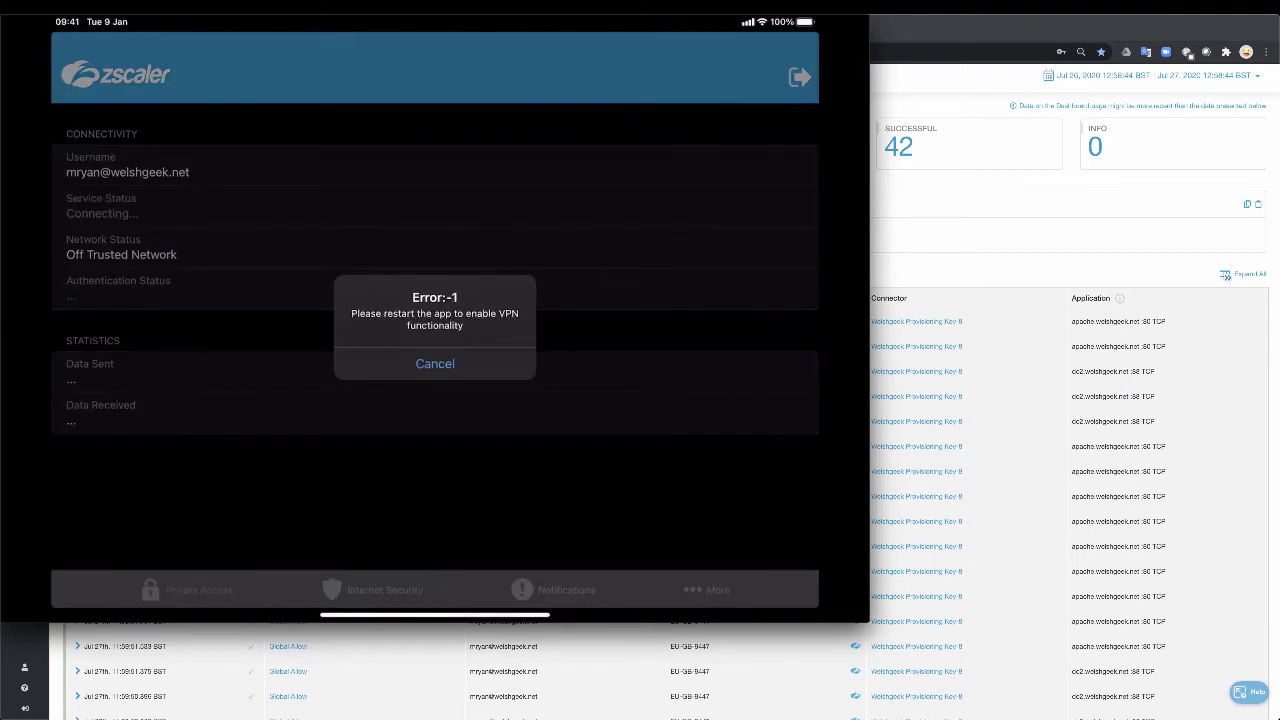
{"action": "left_click", "coordinate": [434, 363]}
{"action": "left_click", "coordinate": [799, 77]}
{"action": "left_click", "coordinate": [485, 357]}
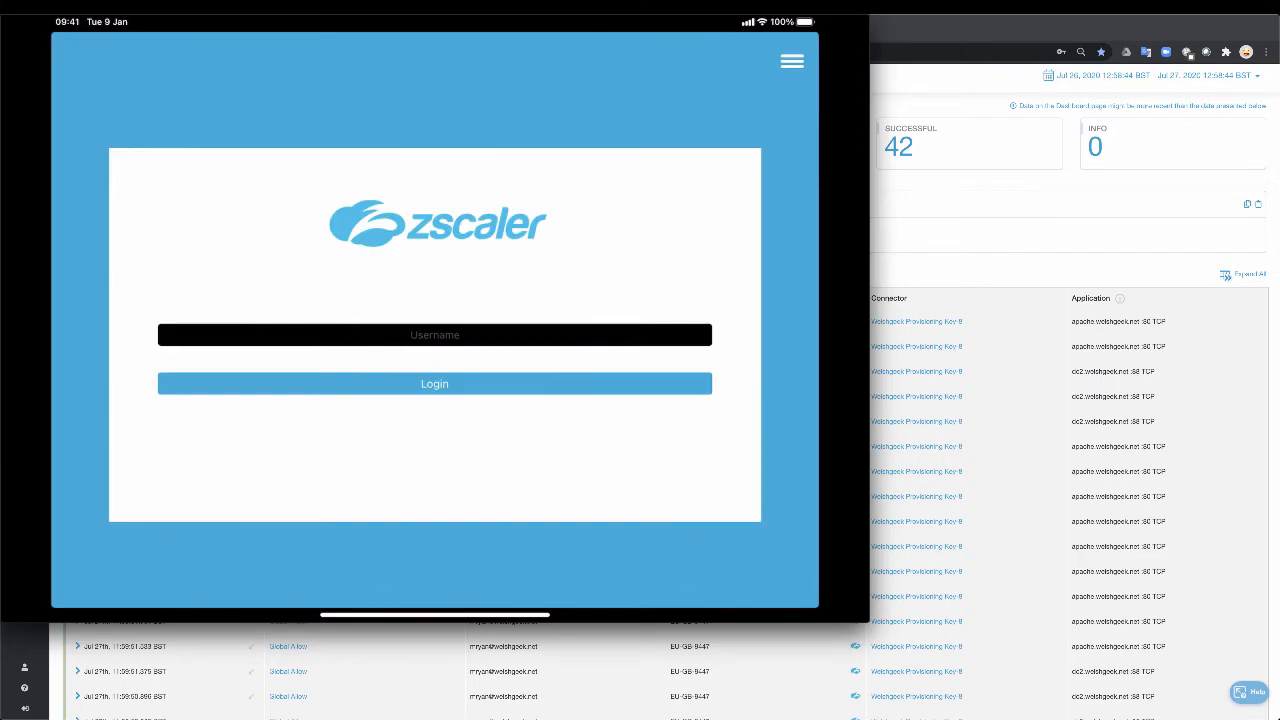
Step: Close the Zscaler app in the app switcher and bring up the Comp Portal app
{"action": "left_click_drag", "start_coordinate": [434, 615], "coordinate": [508, 395]}
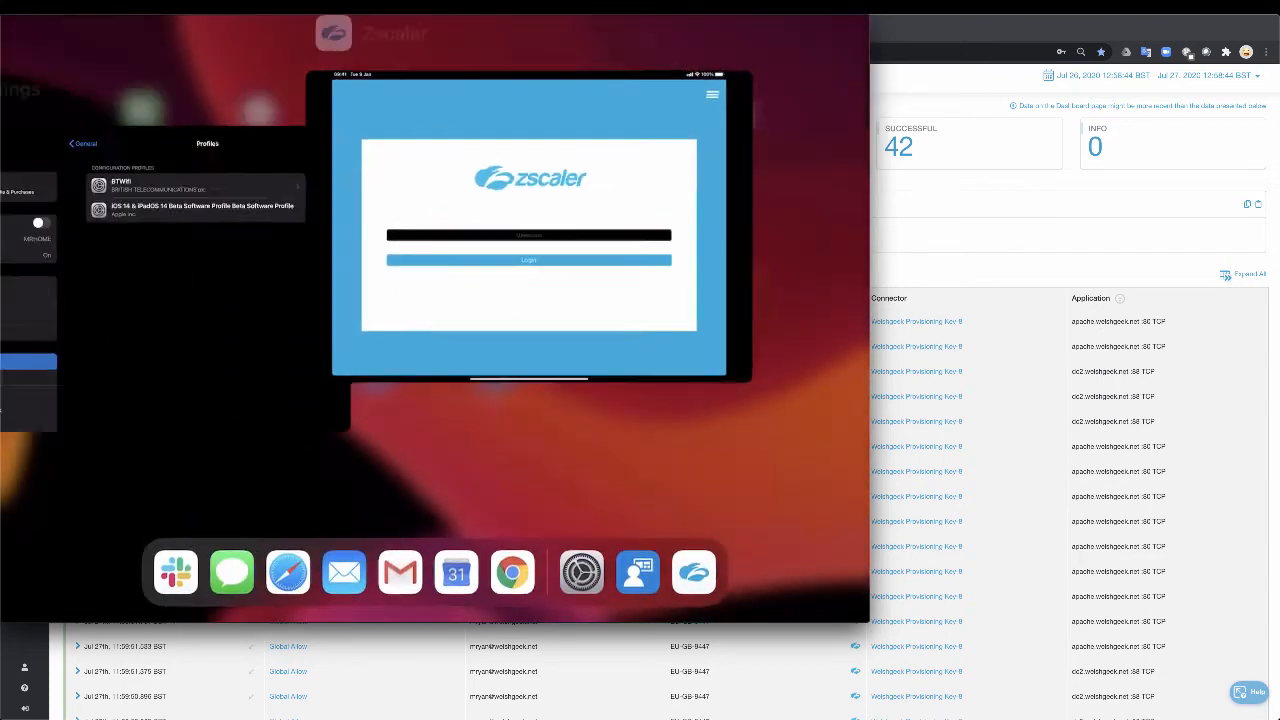
{"action": "left_click_drag", "start_coordinate": [704, 180], "coordinate": [704, 40]}
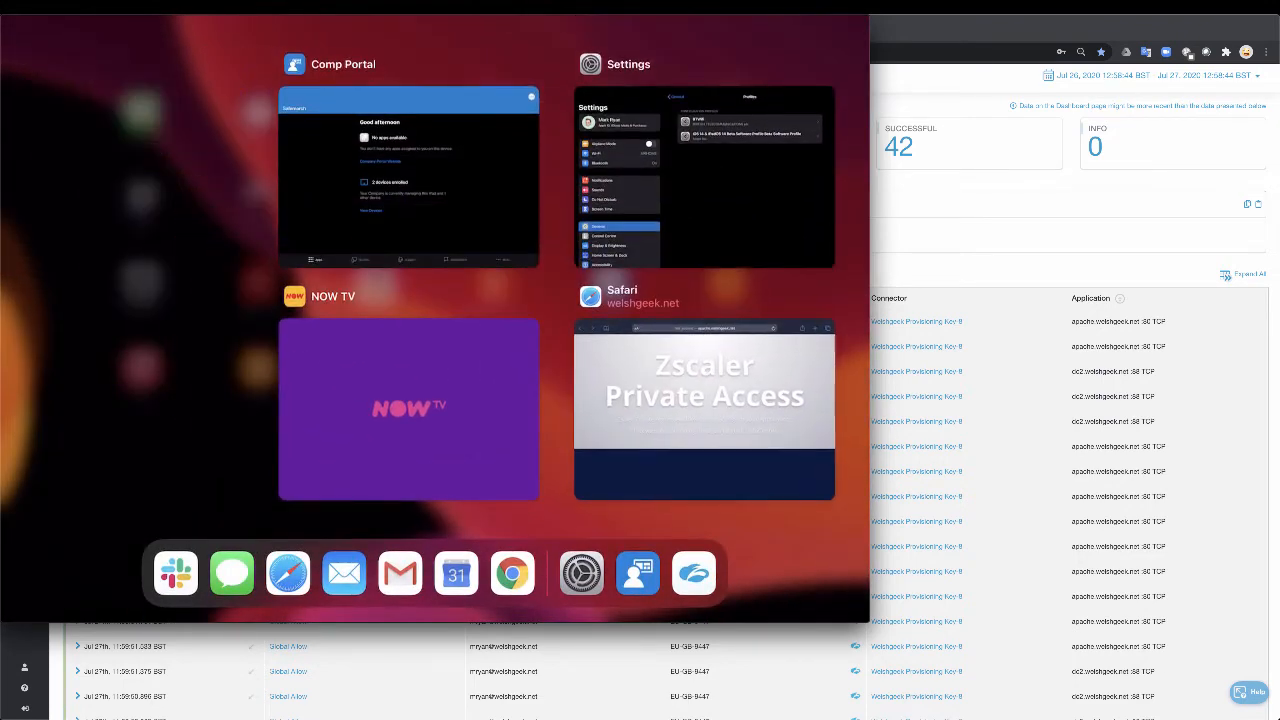
{"action": "left_click", "coordinate": [408, 176]}
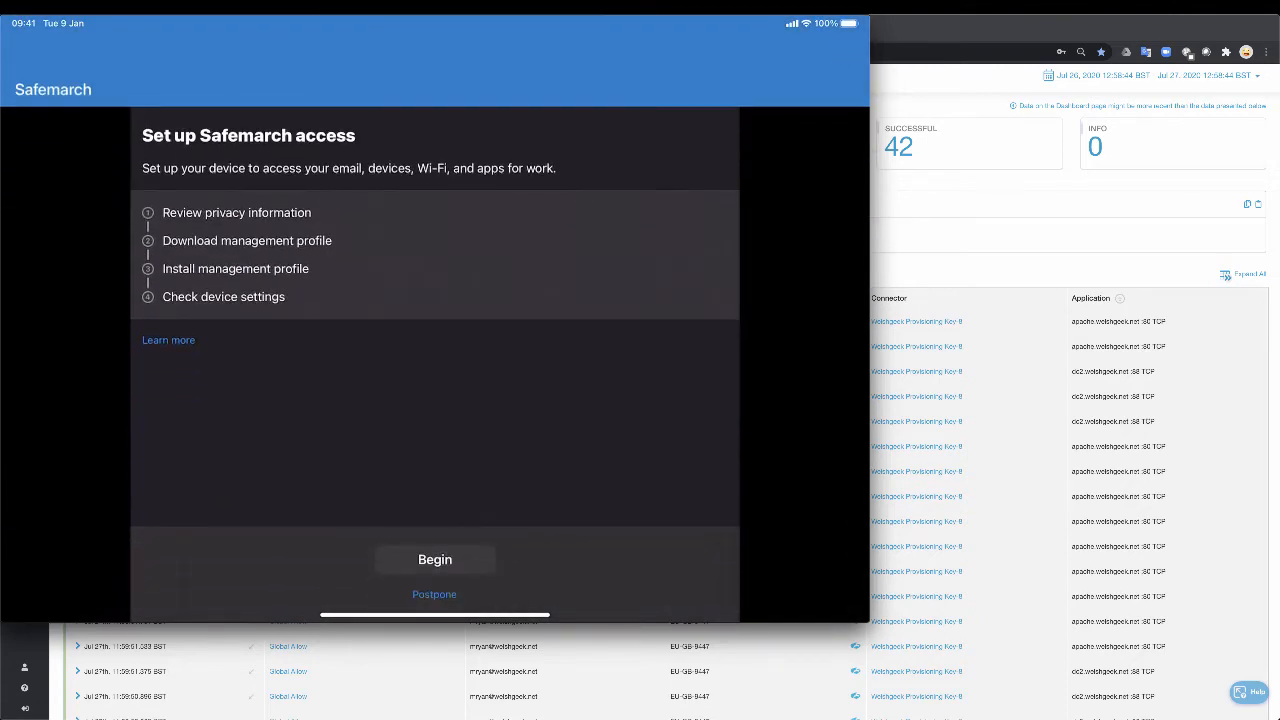
Step: Close all remaining open apps, including Safari and Settings, and power off the iPad
{"action": "left_click_drag", "start_coordinate": [435, 615], "coordinate": [508, 390]}
{"action": "left_click_drag", "start_coordinate": [702, 180], "coordinate": [702, 30]}
{"action": "left_click_drag", "start_coordinate": [705, 410], "coordinate": [705, 120]}
{"action": "left_click_drag", "start_coordinate": [705, 410], "coordinate": [705, 120]}
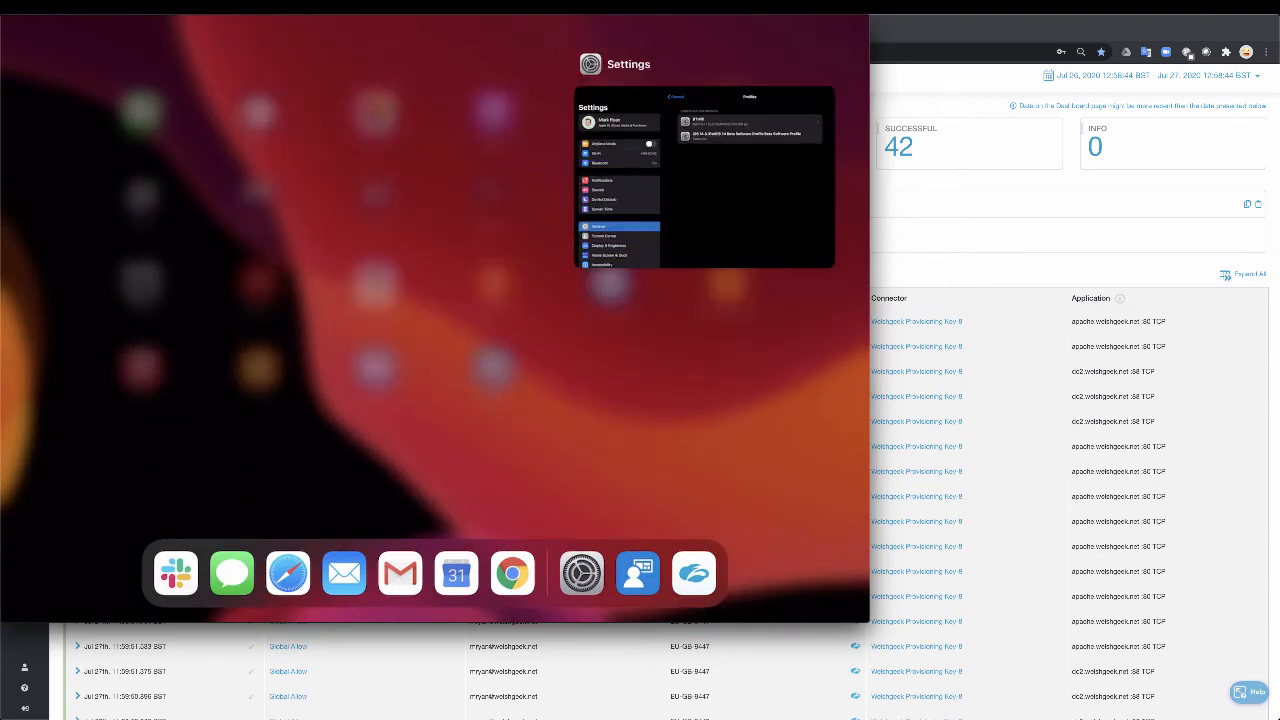
{"action": "left_click_drag", "start_coordinate": [705, 180], "coordinate": [705, 30]}
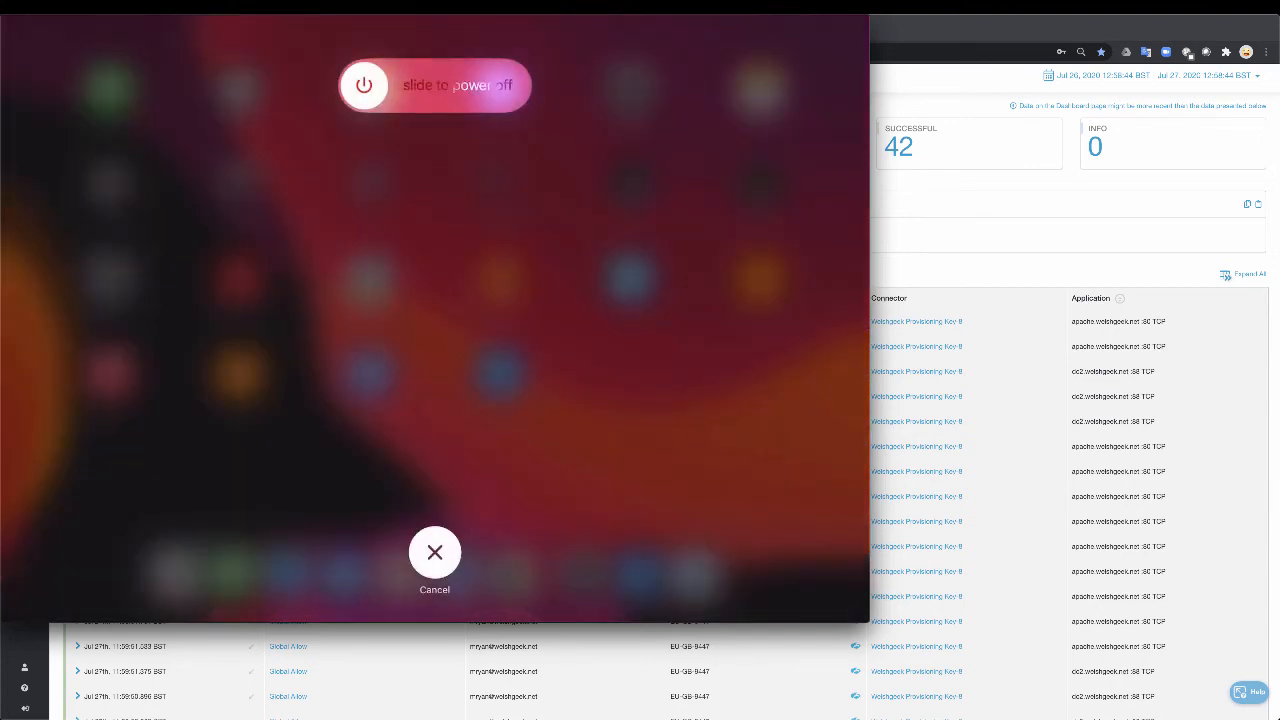
{"action": "left_click_drag", "start_coordinate": [360, 83], "coordinate": [505, 85]}
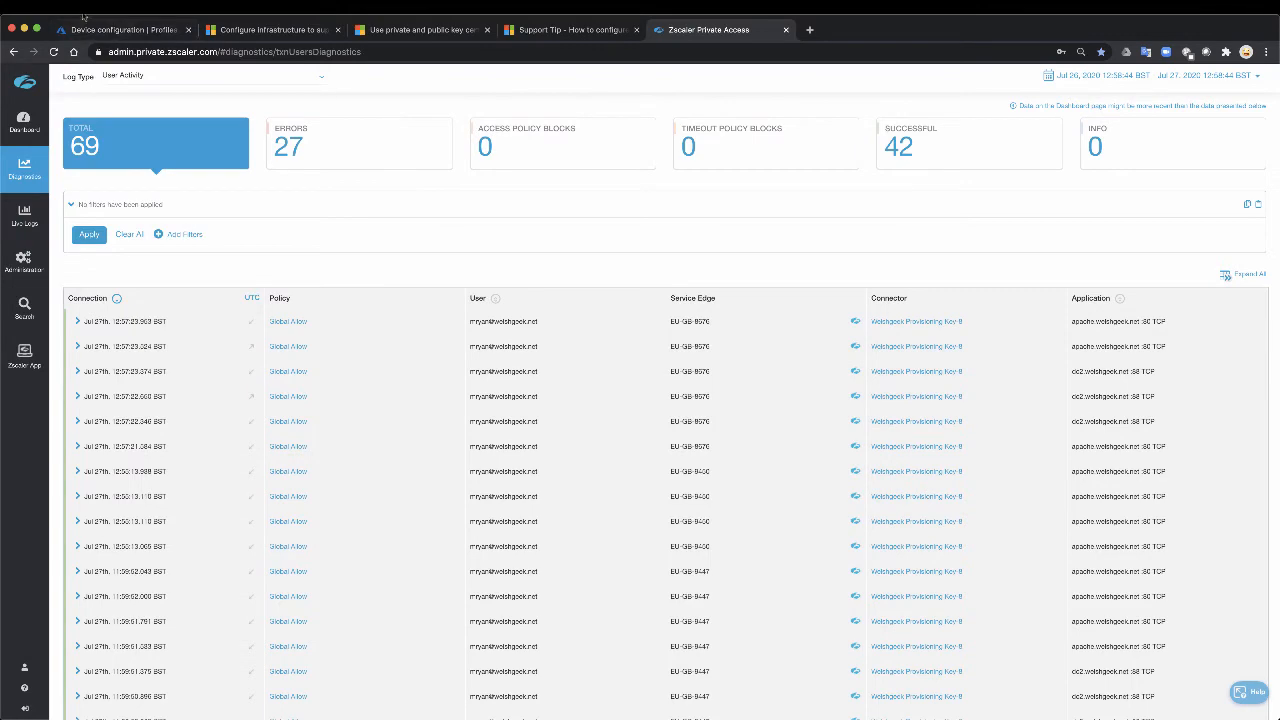
Step: Switch to the Intune profiles in Chrome and set the Kerberos SCEP - SSO profile's assignment to All users
{"action": "left_click", "coordinate": [88, 28]}
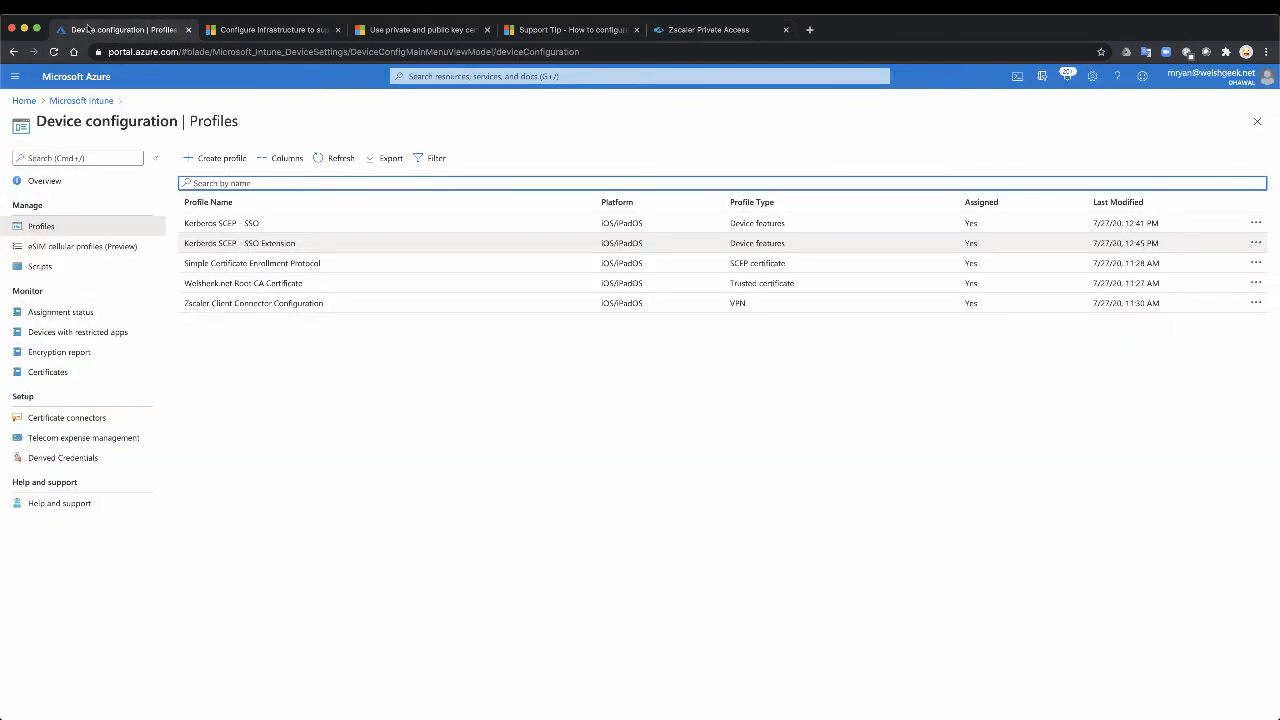
{"action": "left_click", "coordinate": [297, 223]}
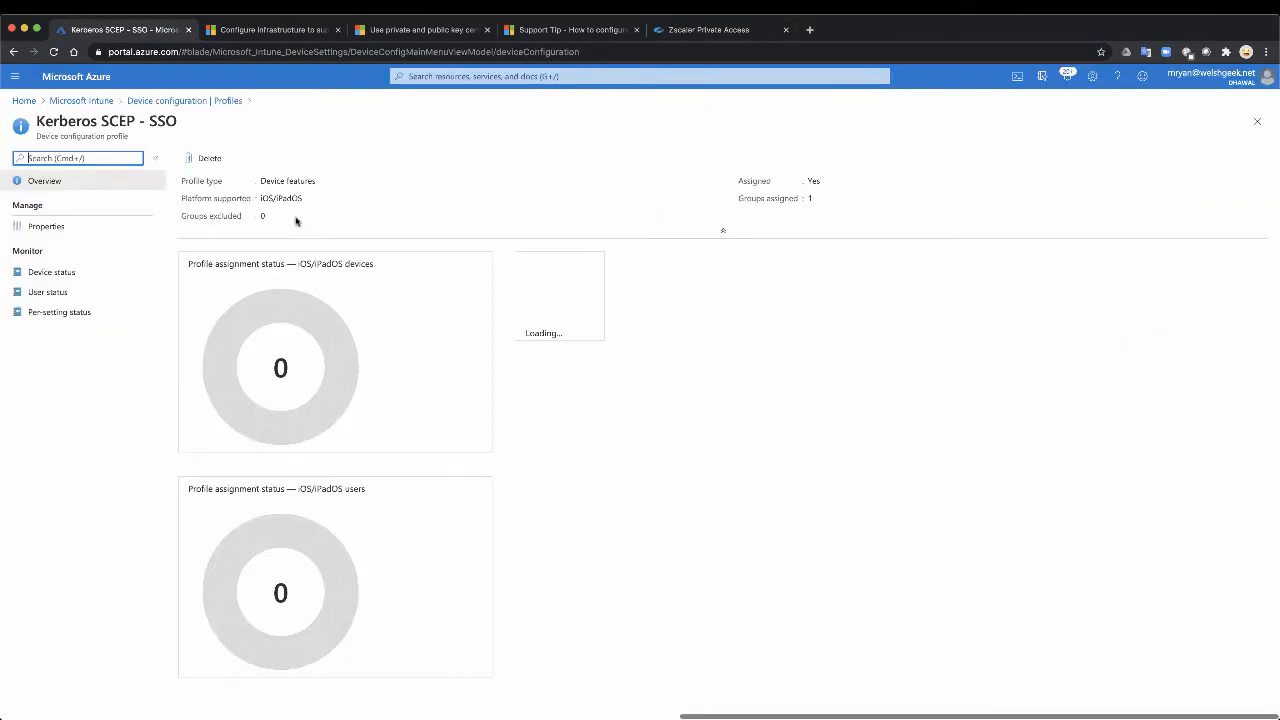
{"action": "left_click", "coordinate": [71, 227]}
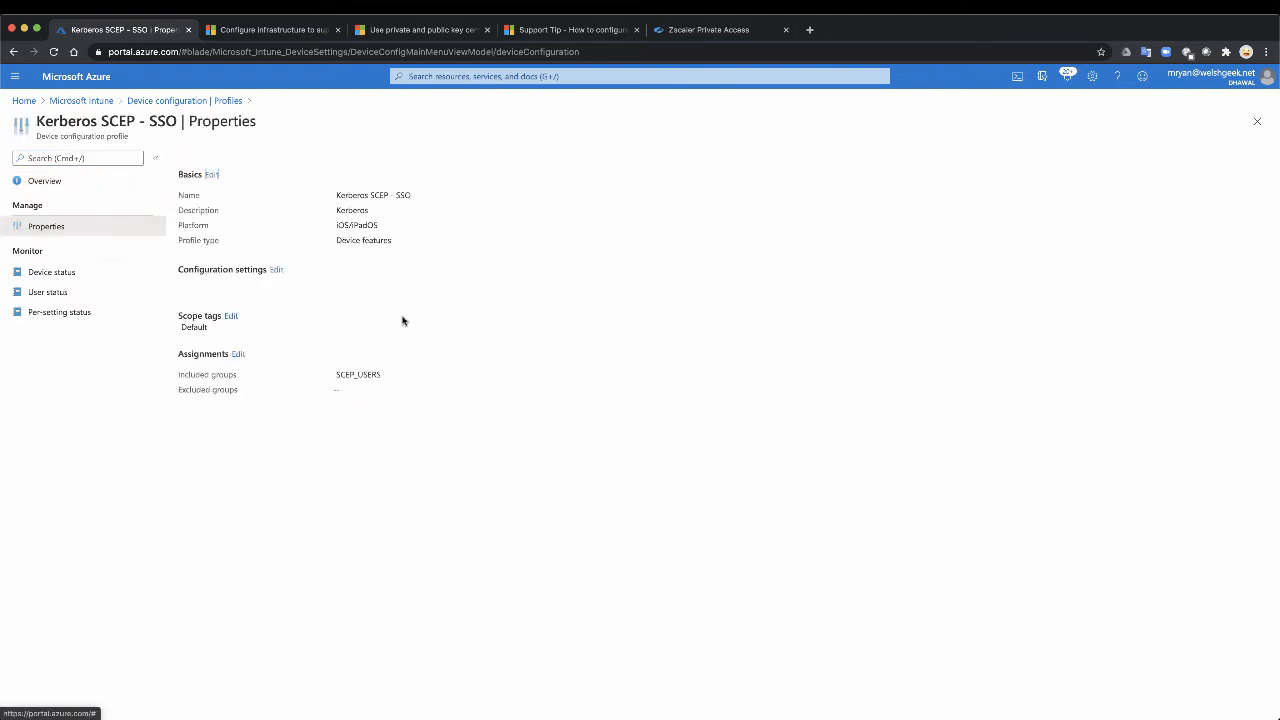
{"action": "left_click", "coordinate": [240, 354]}
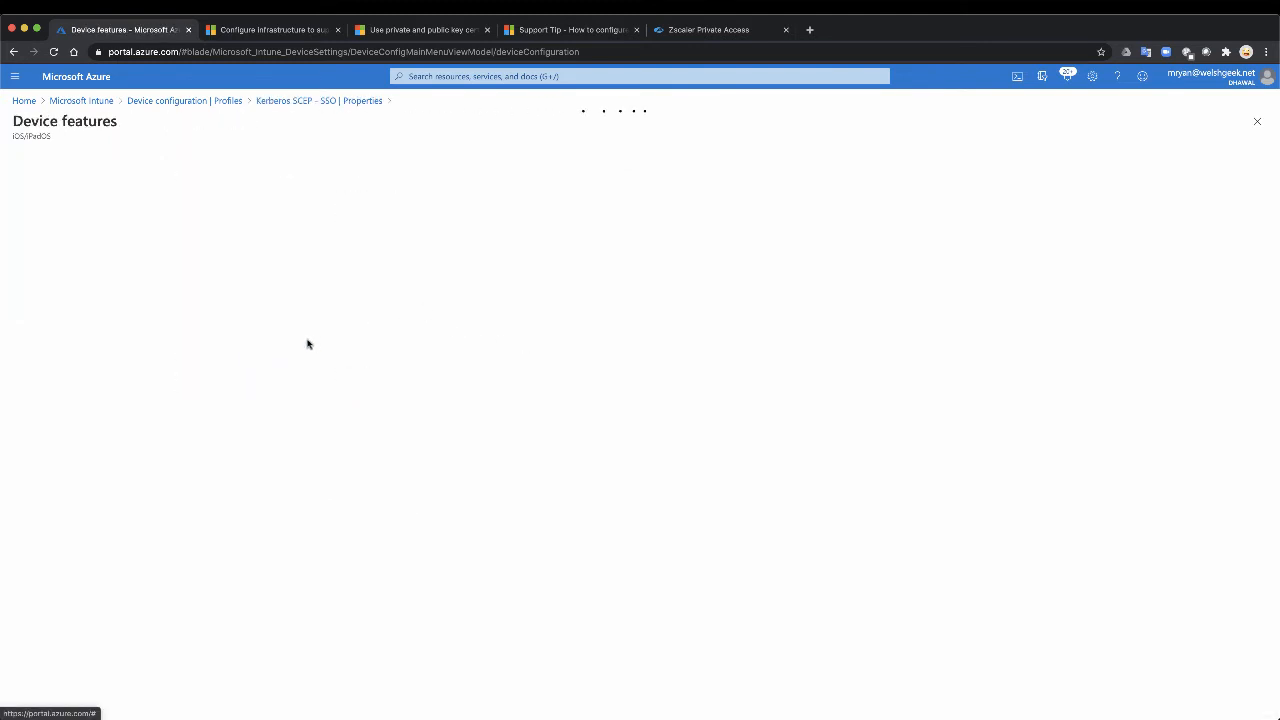
{"action": "left_click", "coordinate": [266, 210]}
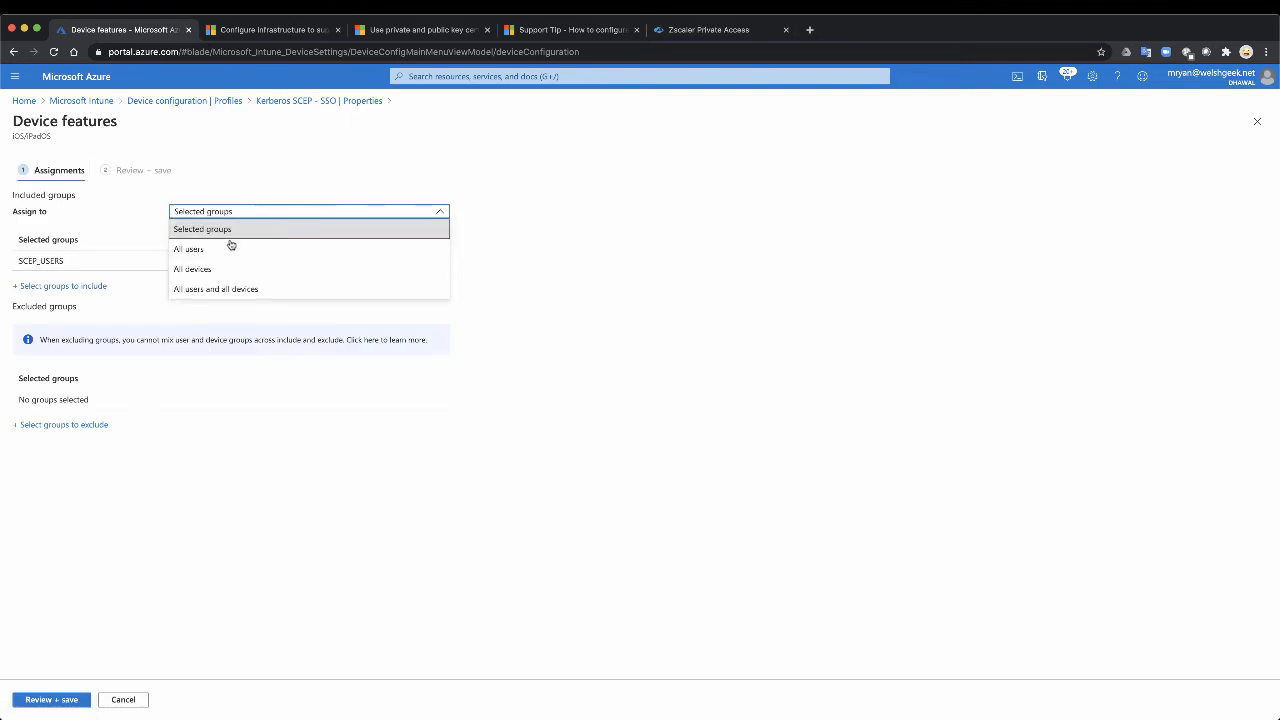
{"action": "left_click", "coordinate": [206, 250]}
Step: Exclude the Z App Users group from the Kerberos SCEP - SSO profile and save the assignment changes
{"action": "left_click", "coordinate": [60, 352]}
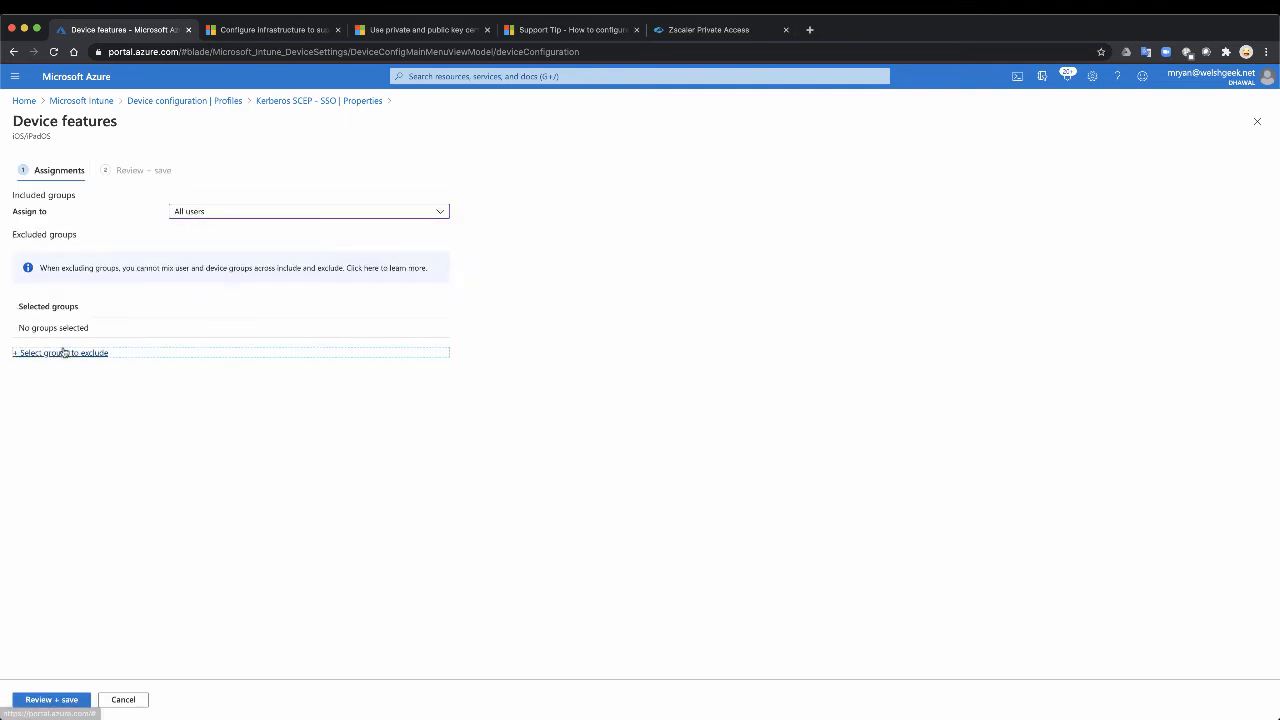
{"action": "type", "text": "z app"}
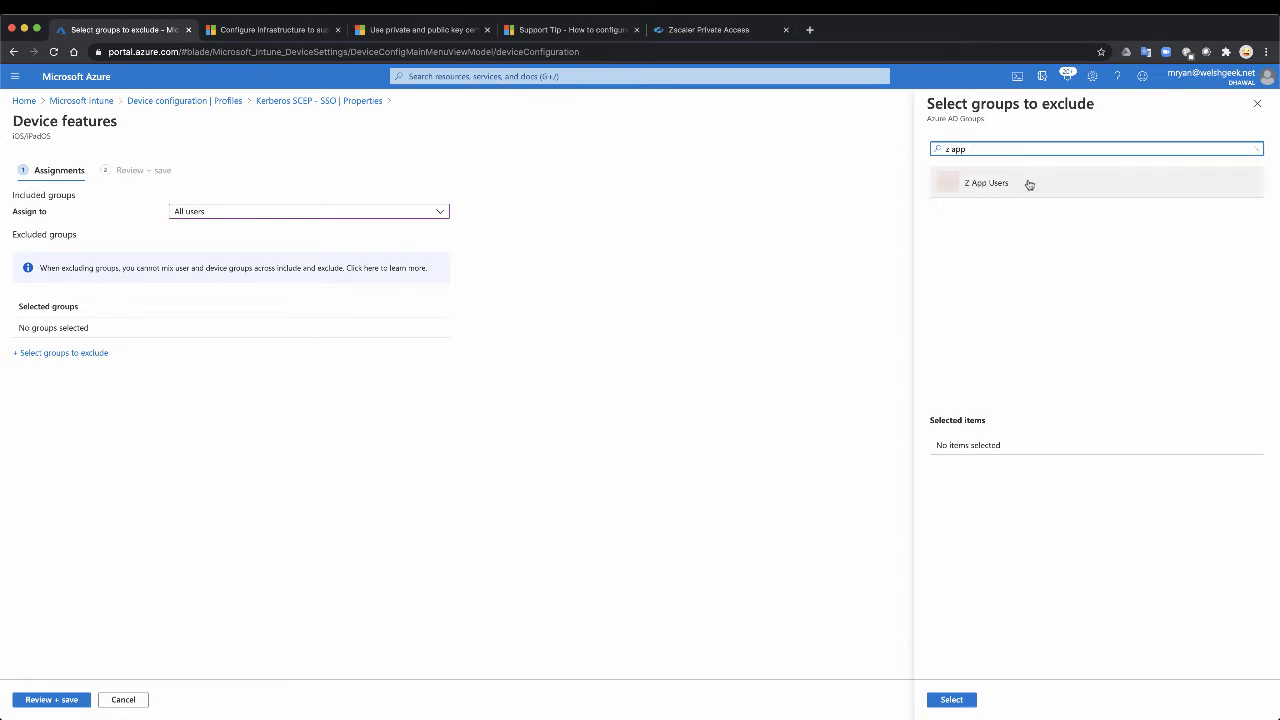
{"action": "left_click", "coordinate": [1031, 183]}
{"action": "left_click", "coordinate": [948, 700]}
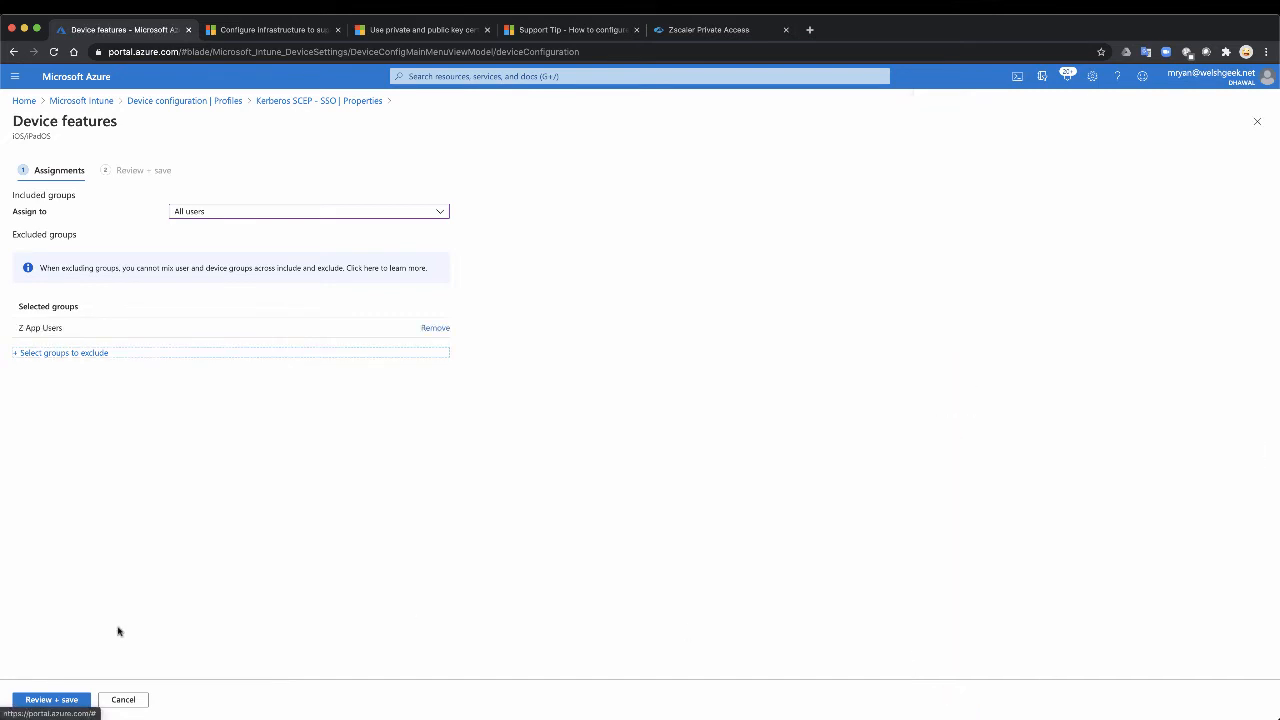
{"action": "left_click", "coordinate": [51, 699]}
{"action": "left_click", "coordinate": [55, 699]}
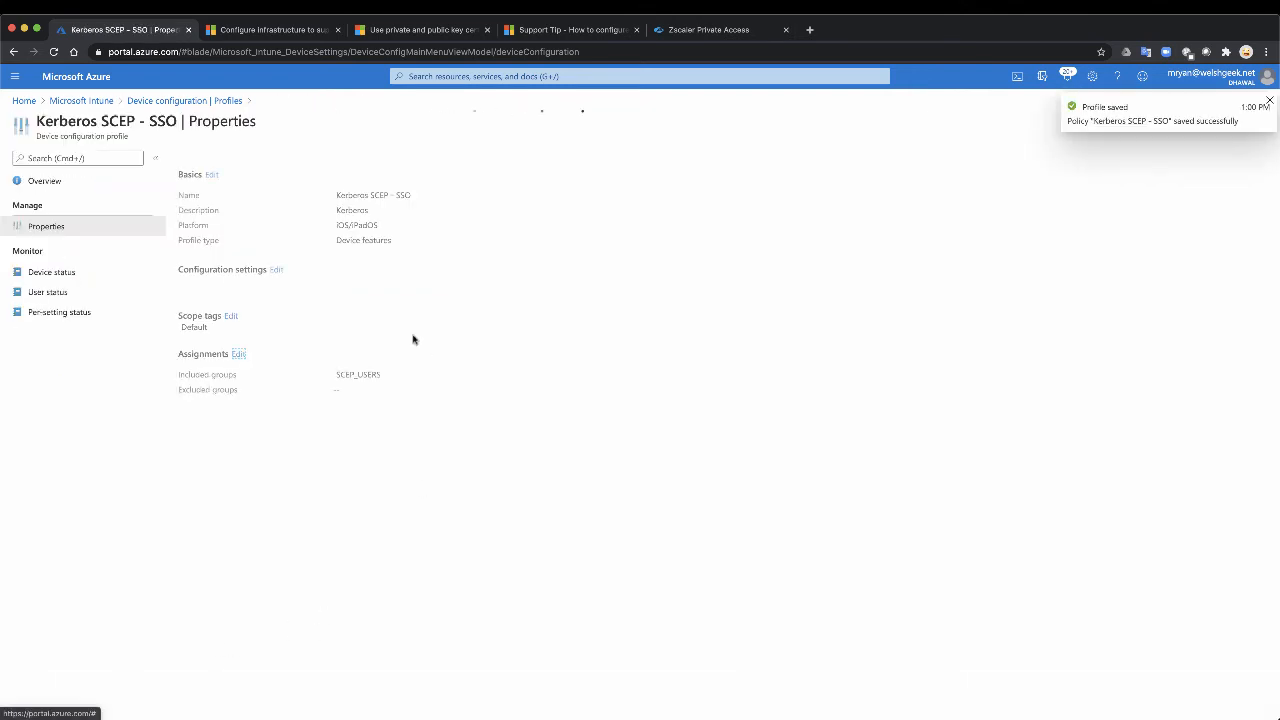
Step: Open the assignments of the Kerberos SCEP - SSO Extension profile for editing and set the assignment to Selected groups
{"action": "left_click", "coordinate": [160, 101]}
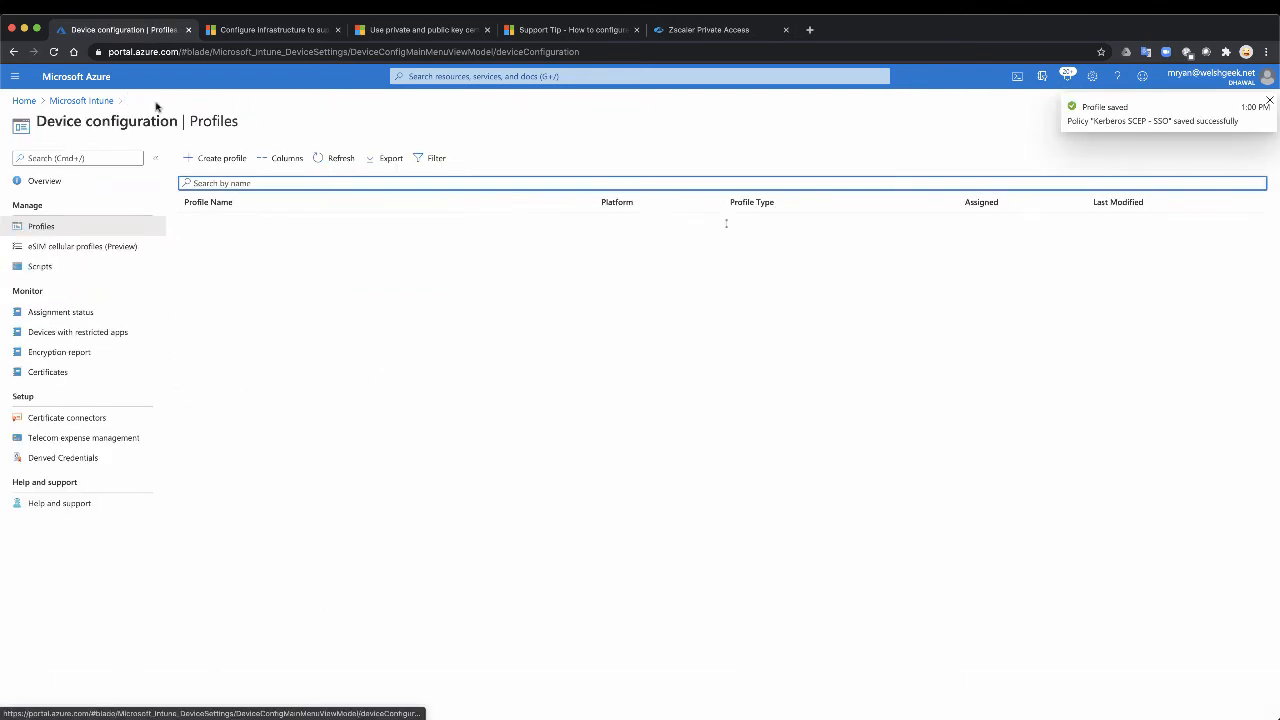
{"action": "left_click", "coordinate": [251, 246]}
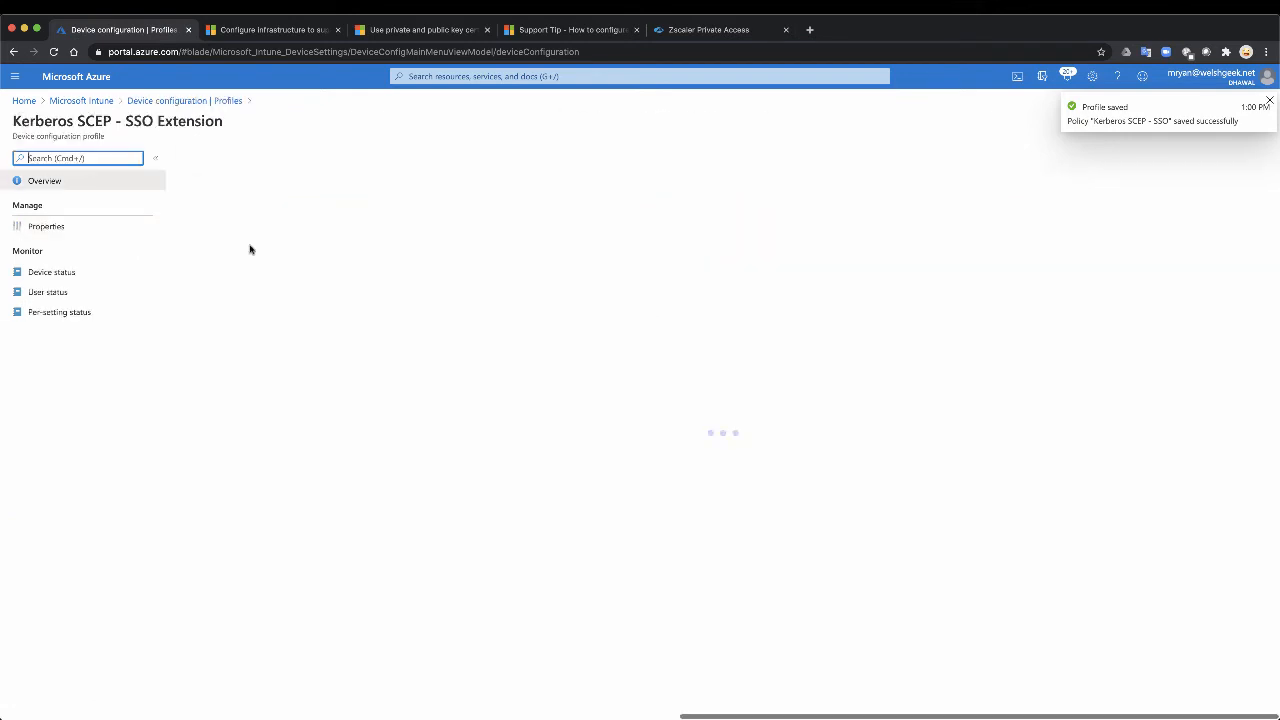
{"action": "left_click", "coordinate": [50, 227]}
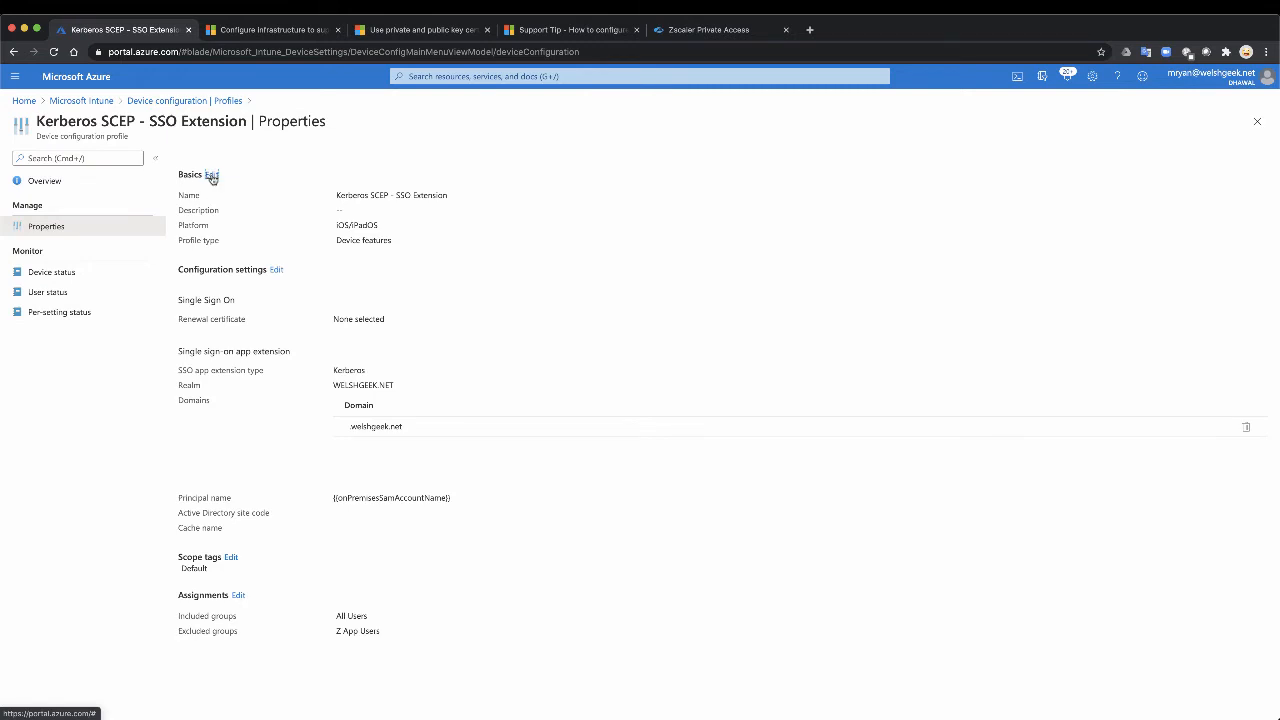
{"action": "left_click", "coordinate": [238, 595]}
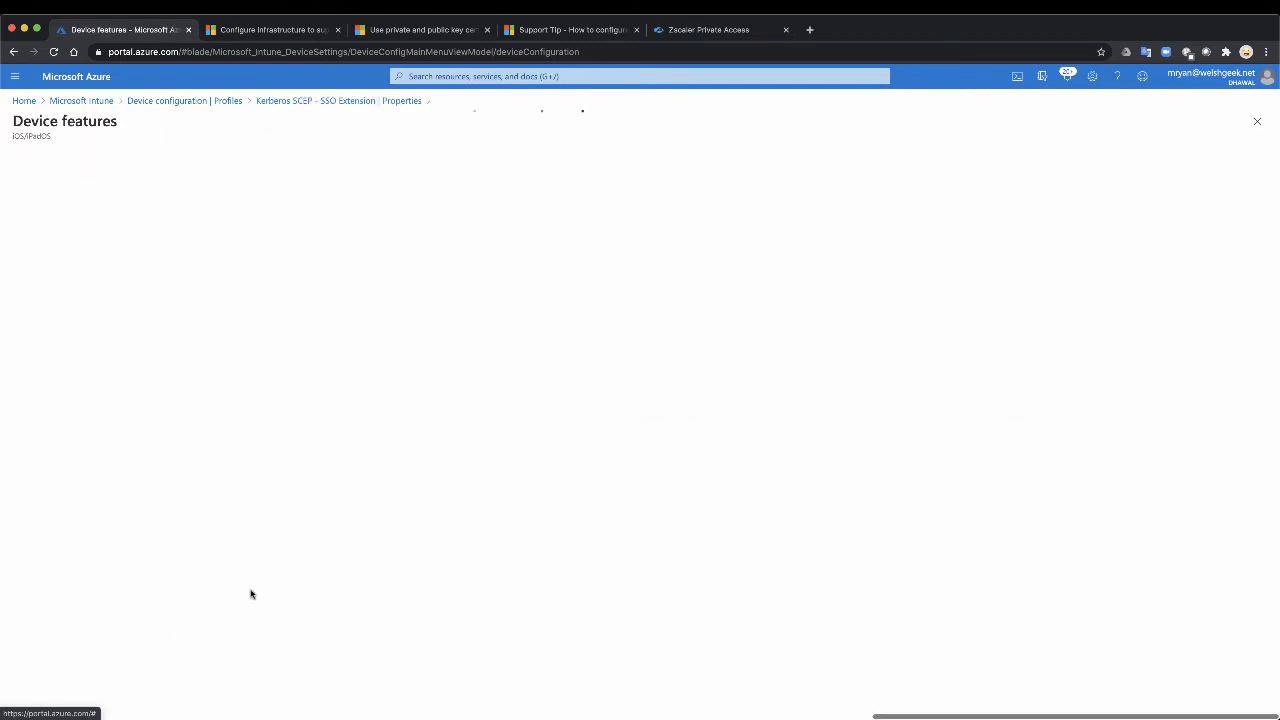
{"action": "left_click", "coordinate": [278, 217]}
{"action": "left_click", "coordinate": [270, 212]}
{"action": "left_click", "coordinate": [266, 211]}
{"action": "left_click", "coordinate": [244, 229]}
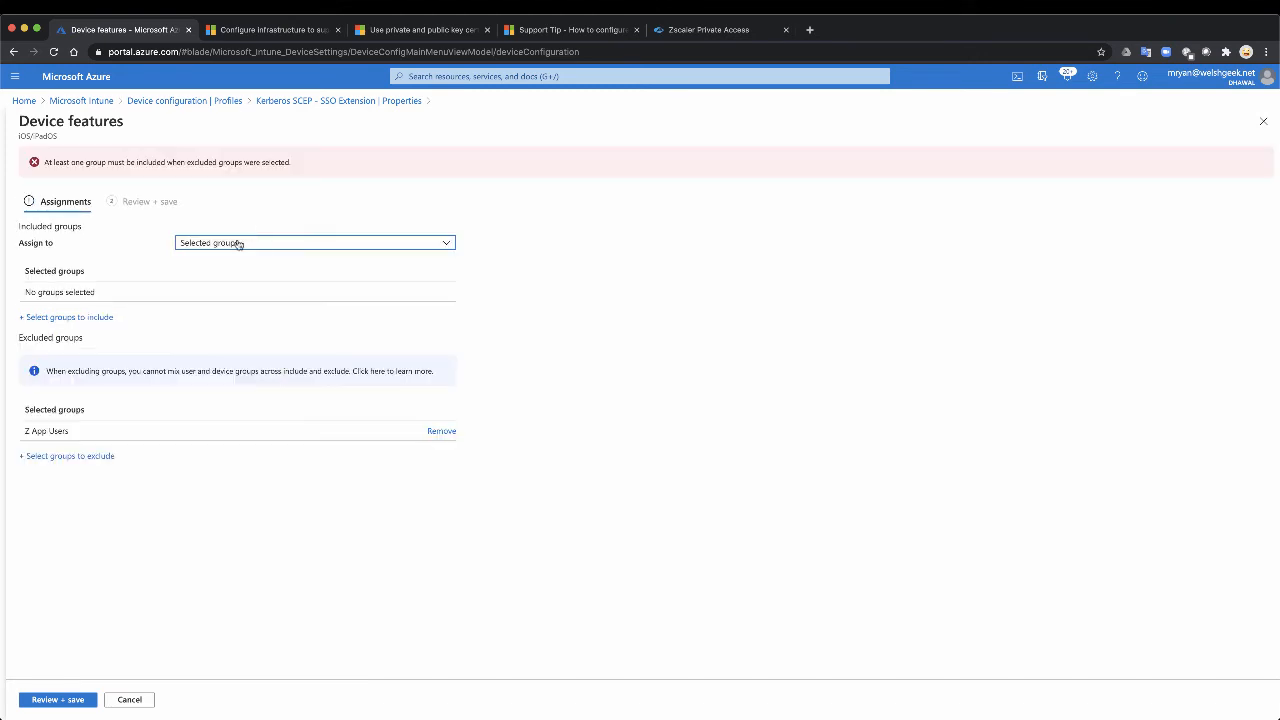
{"action": "left_click", "coordinate": [254, 245]}
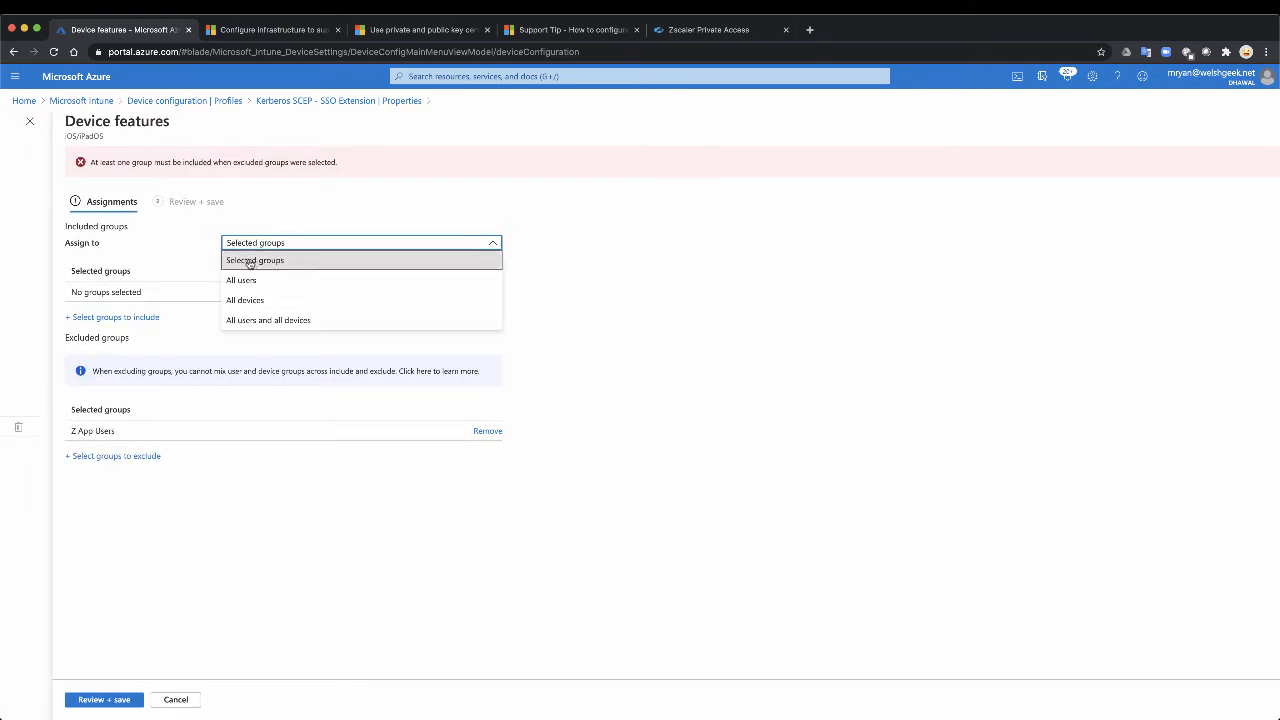
{"action": "left_click", "coordinate": [252, 262]}
Step: Search for SCEP and include the SCEP_USERS group in the SSO Extension profile's assignment
{"action": "left_click", "coordinate": [118, 317]}
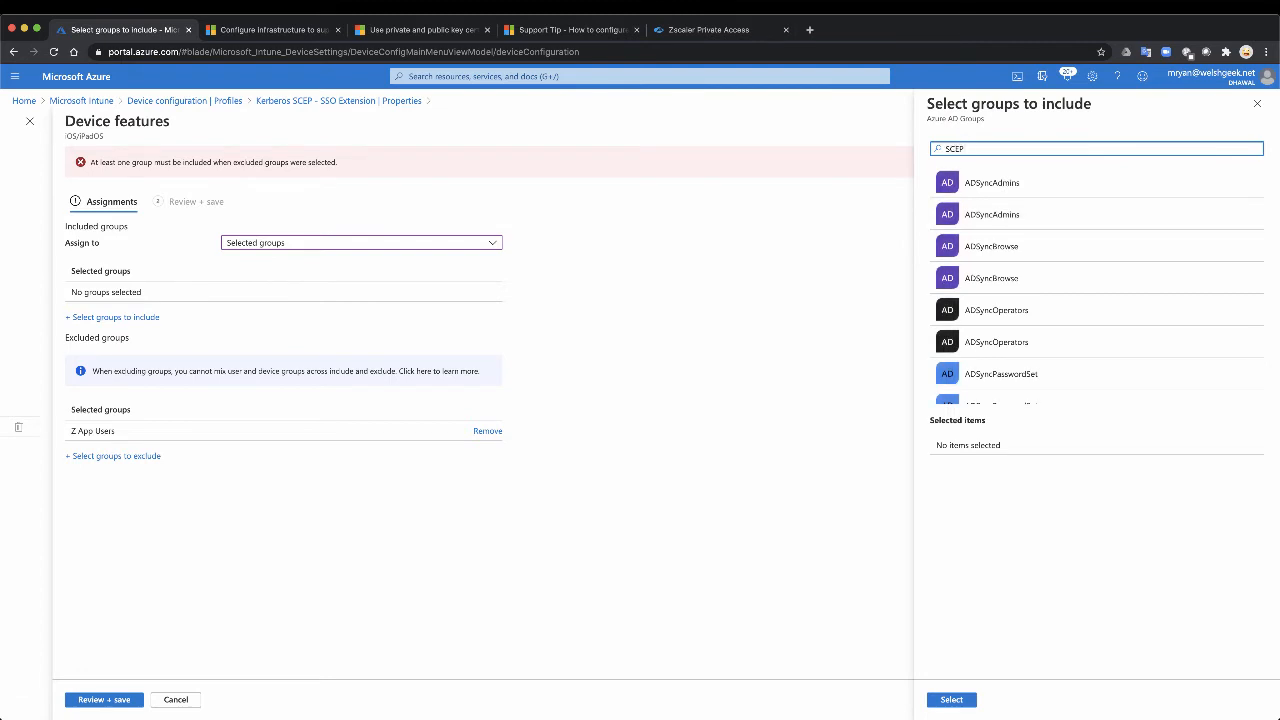
{"action": "left_click", "coordinate": [949, 184]}
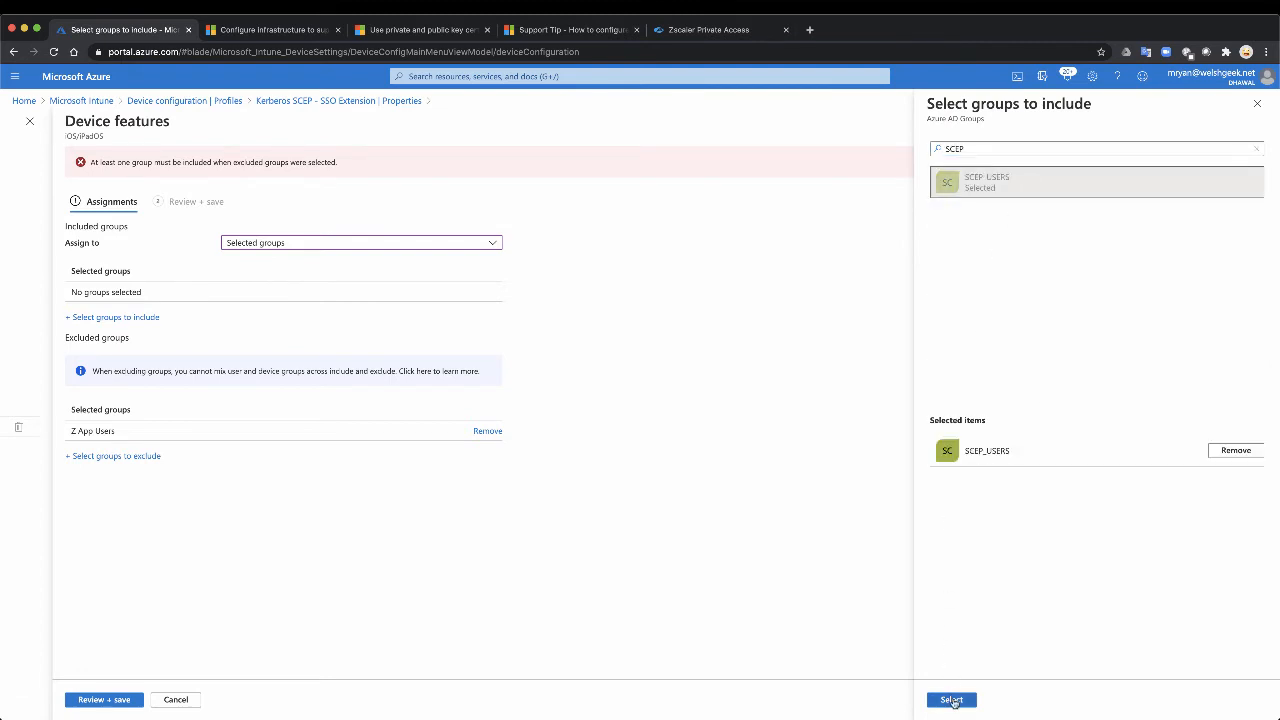
{"action": "left_click", "coordinate": [953, 700]}
Step: Remove Z App Users from the SSO Extension profile's excluded groups and save the assignment changes
{"action": "left_click", "coordinate": [487, 400]}
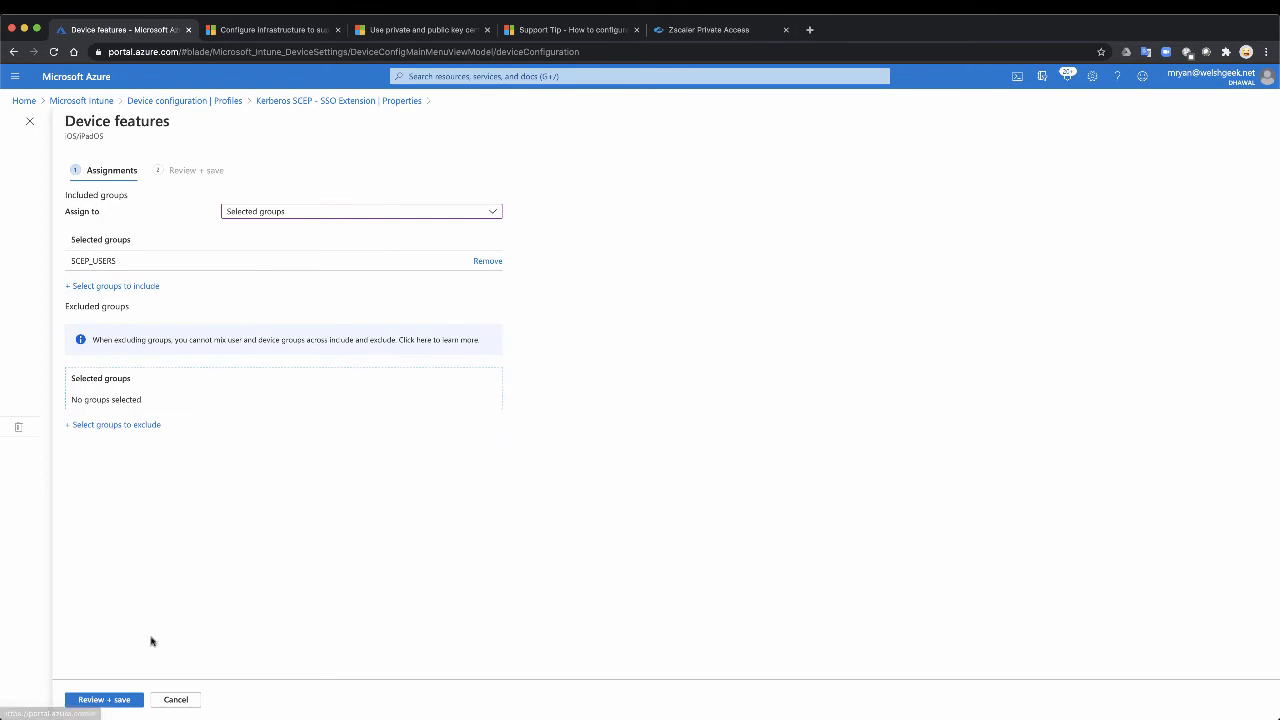
{"action": "left_click", "coordinate": [104, 700]}
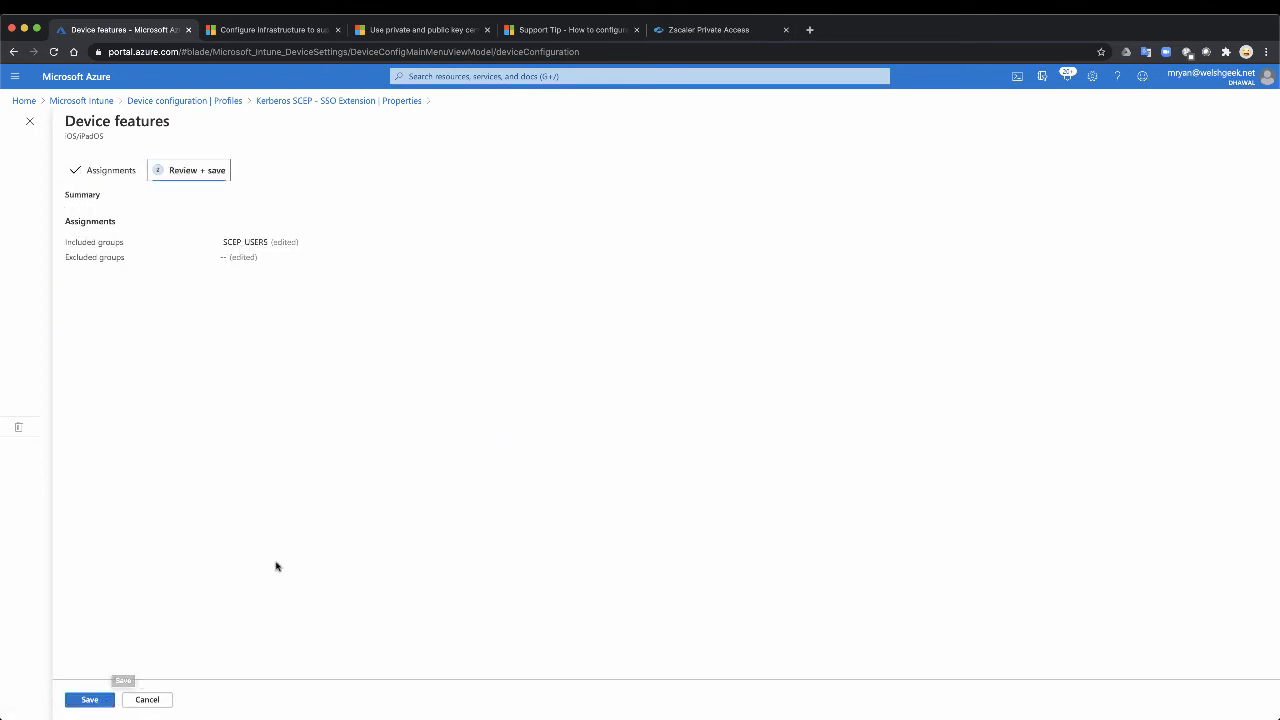
{"action": "left_click", "coordinate": [100, 699]}
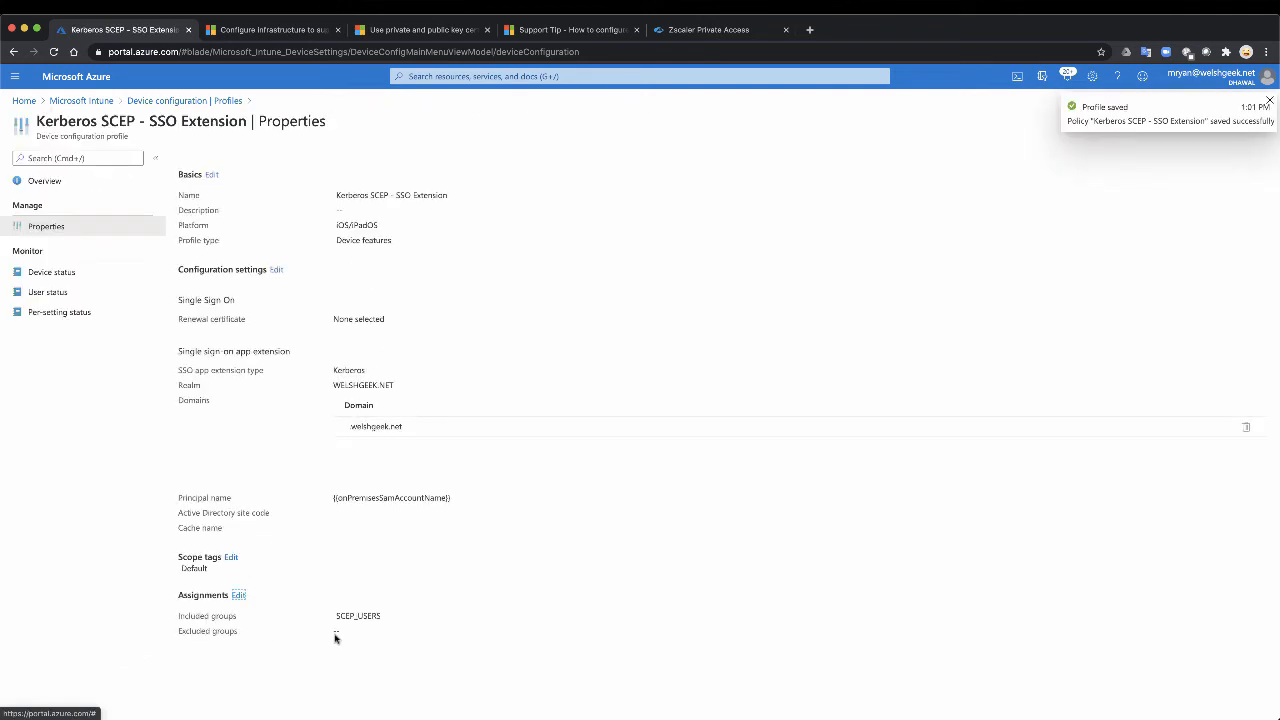
Step: Check the included and excluded groups in the Kerberos SCEP - SSO profile's properties, and return to the profiles list
{"action": "left_click", "coordinate": [160, 100]}
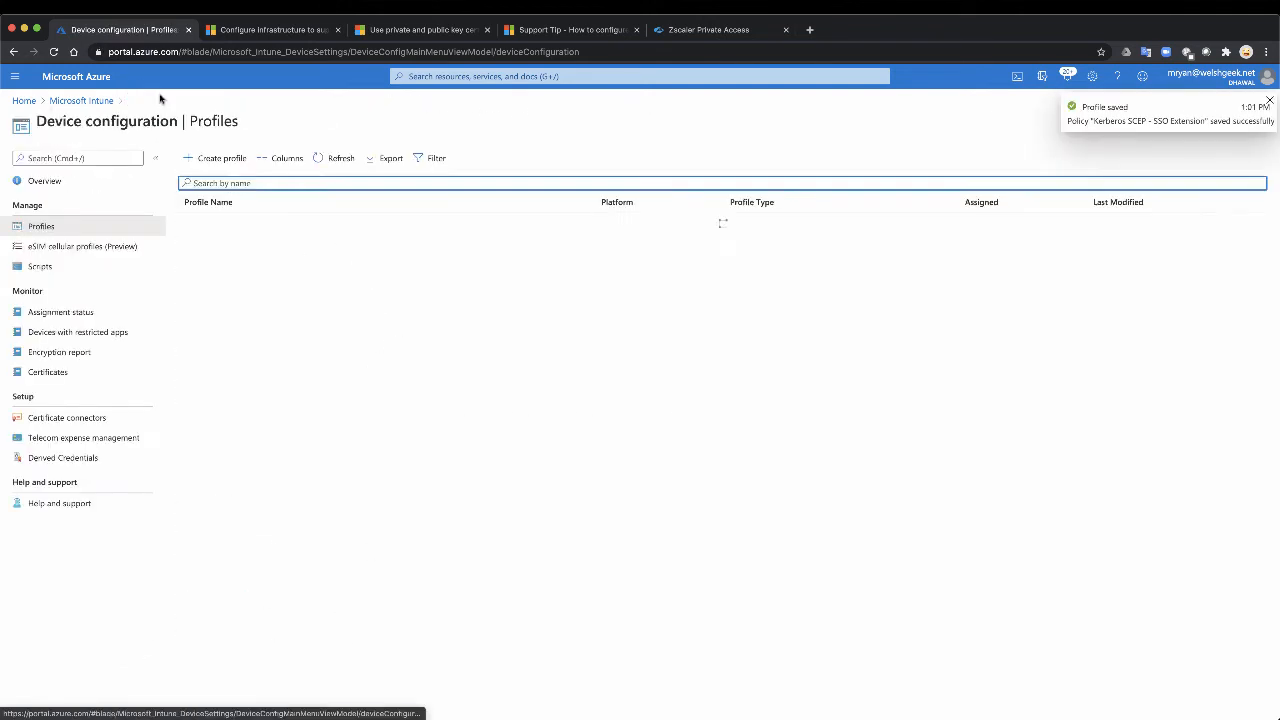
{"action": "left_click", "coordinate": [251, 222]}
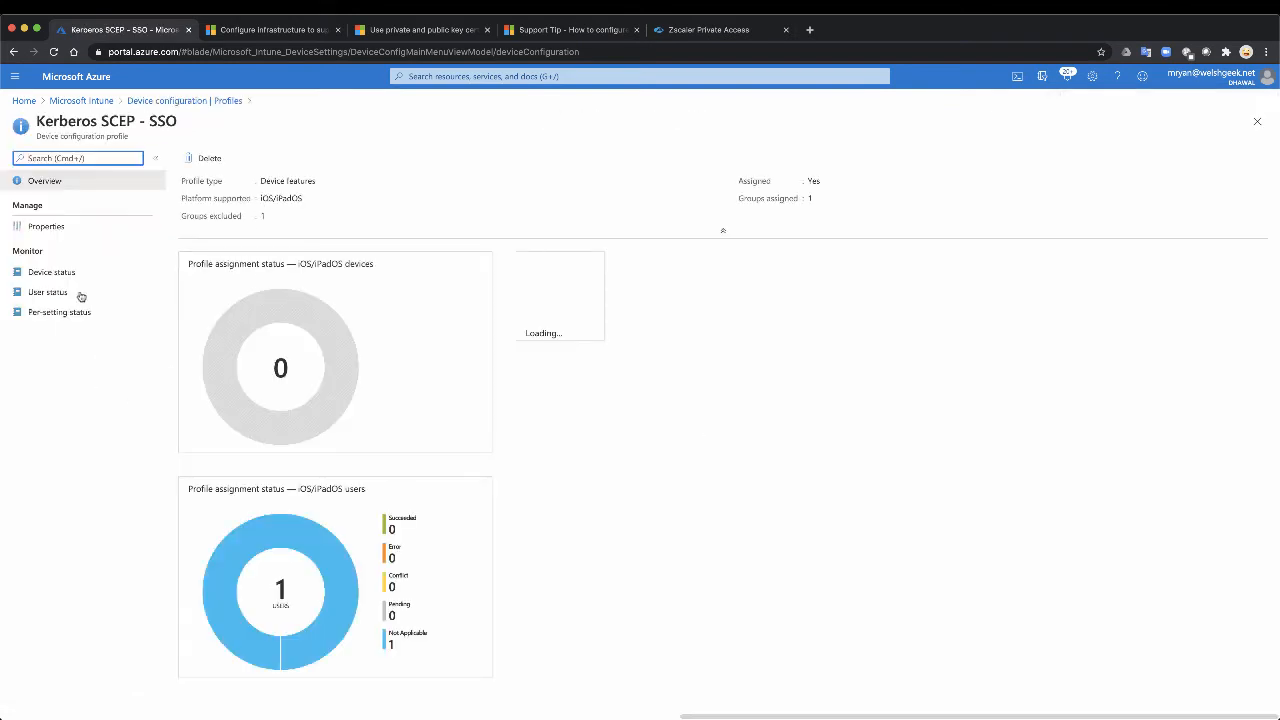
{"action": "left_click", "coordinate": [53, 228]}
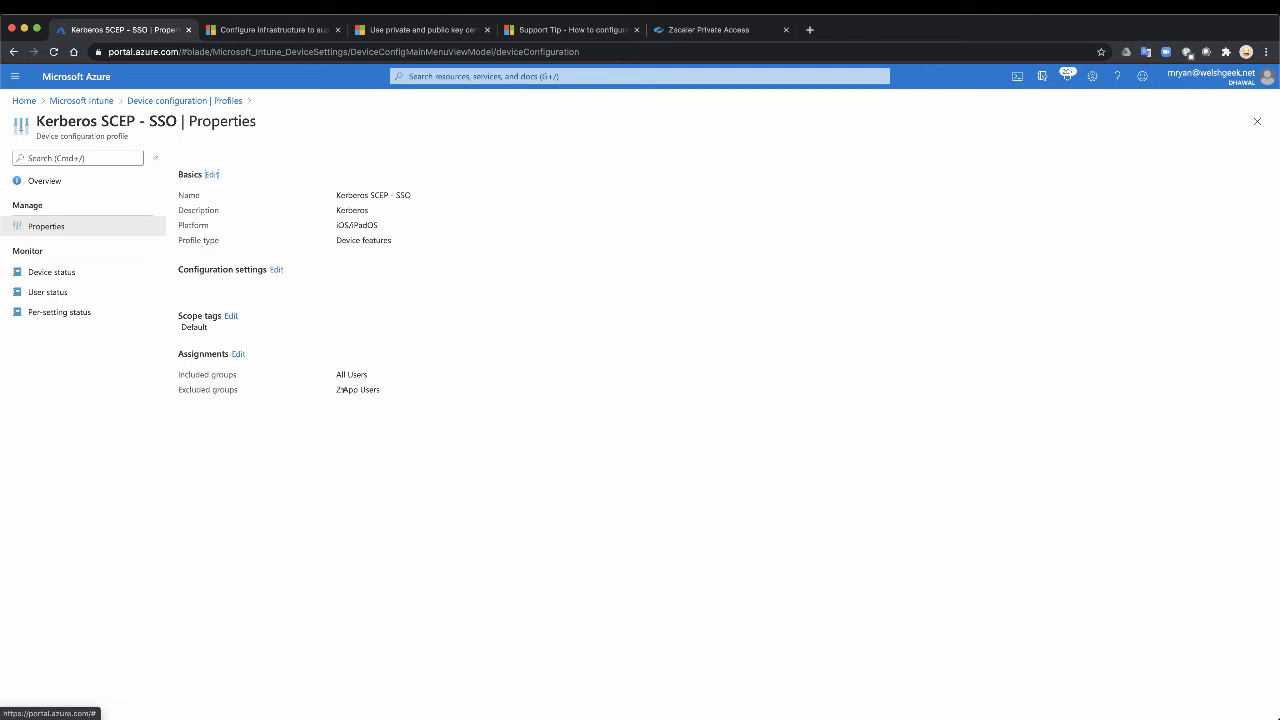
{"action": "left_click_drag", "start_coordinate": [338, 389], "coordinate": [381, 390]}
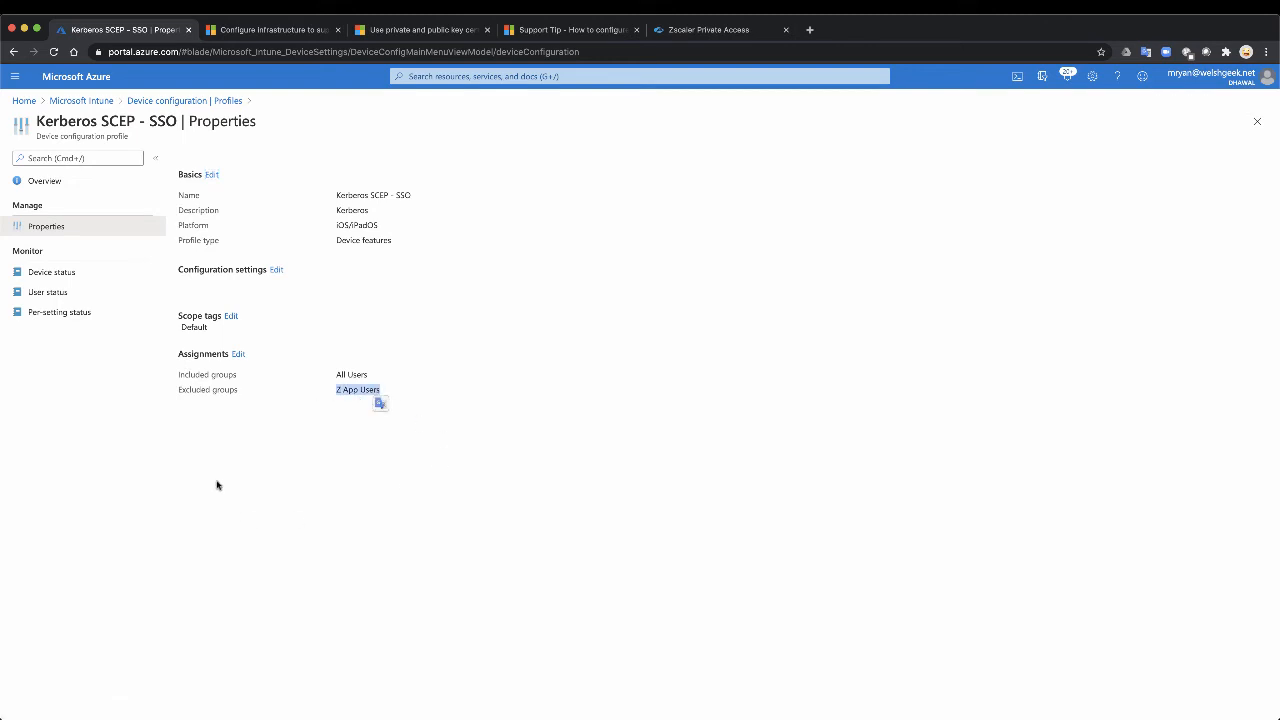
{"action": "left_click", "coordinate": [151, 101]}
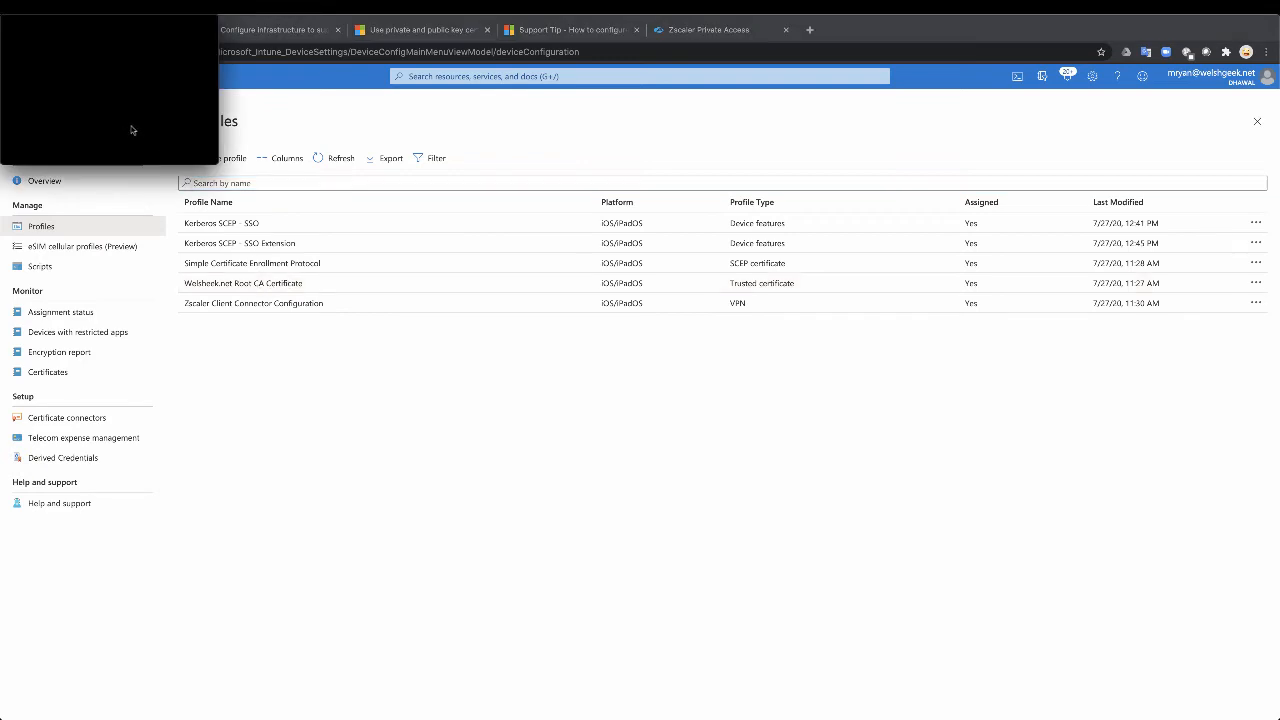
Step: Switch to the iPad mirror in QuickTime Player, allow the management profile download and dismiss the download notice
{"action": "key", "text": "super+Tab"}
{"action": "key", "text": "super+Tab"}
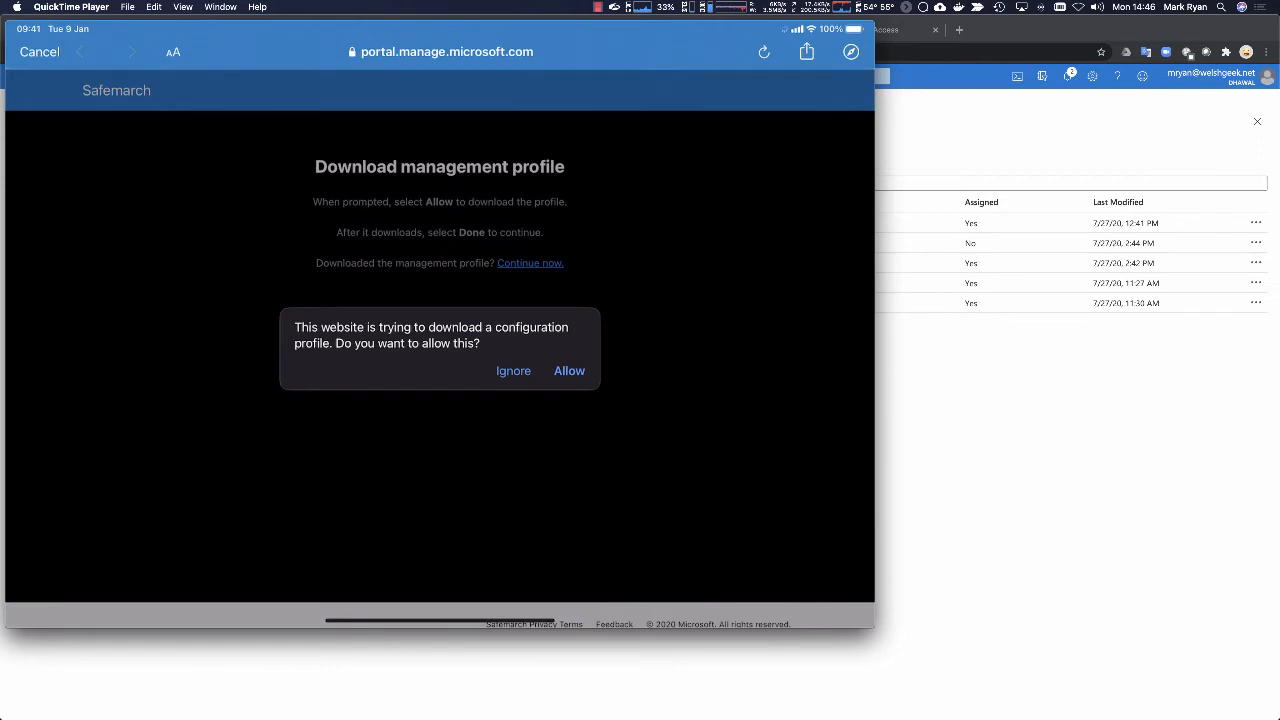
{"action": "left_click", "coordinate": [569, 371]}
{"action": "left_click", "coordinate": [440, 353]}
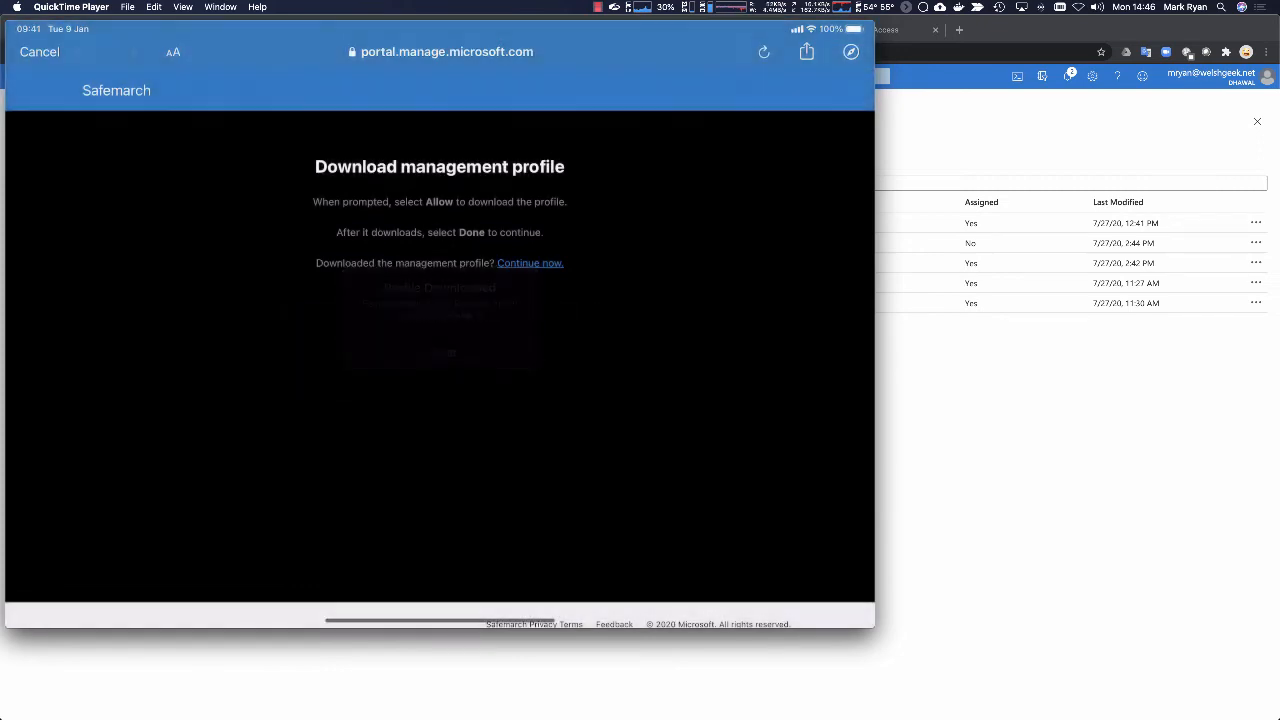
Step: Open the downloaded Management Profile in the iPad's Settings and install it, entering the device passcode
{"action": "left_click_drag", "start_coordinate": [440, 621], "coordinate": [470, 470]}
{"action": "left_click", "coordinate": [702, 412]}
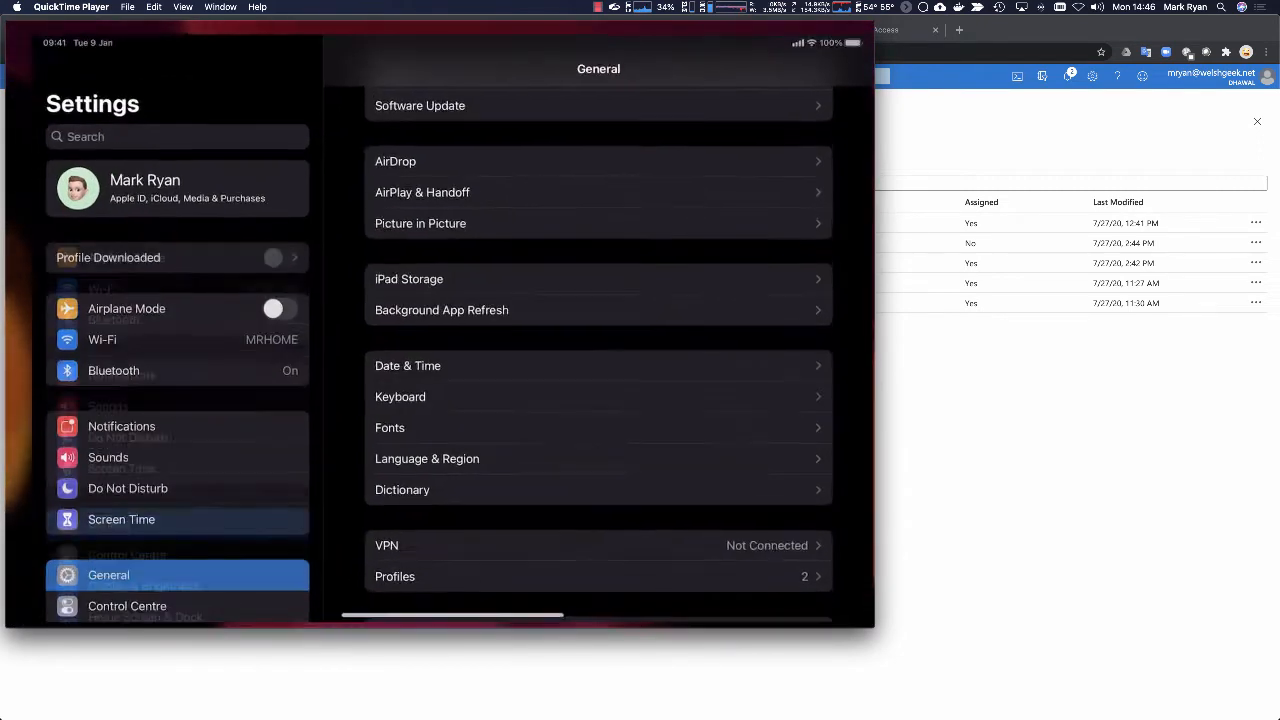
{"action": "left_click", "coordinate": [84, 251]}
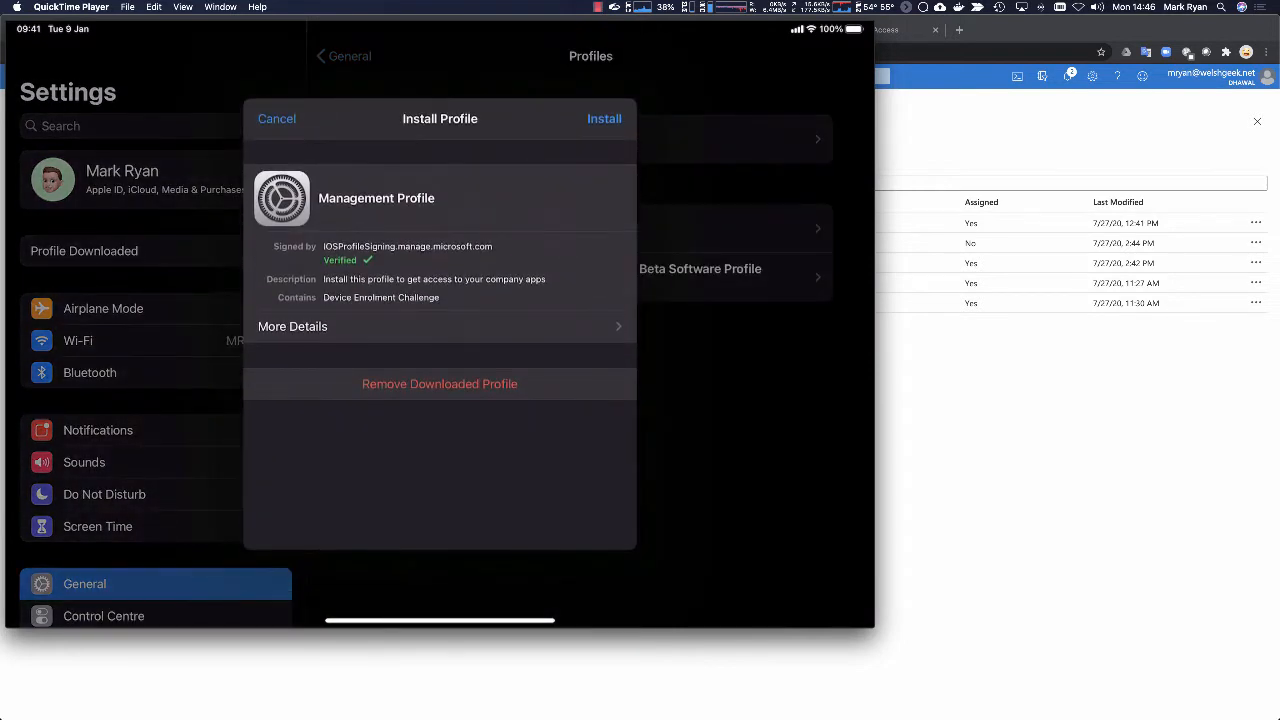
{"action": "left_click", "coordinate": [604, 118]}
{"action": "type", "text": "•••"}
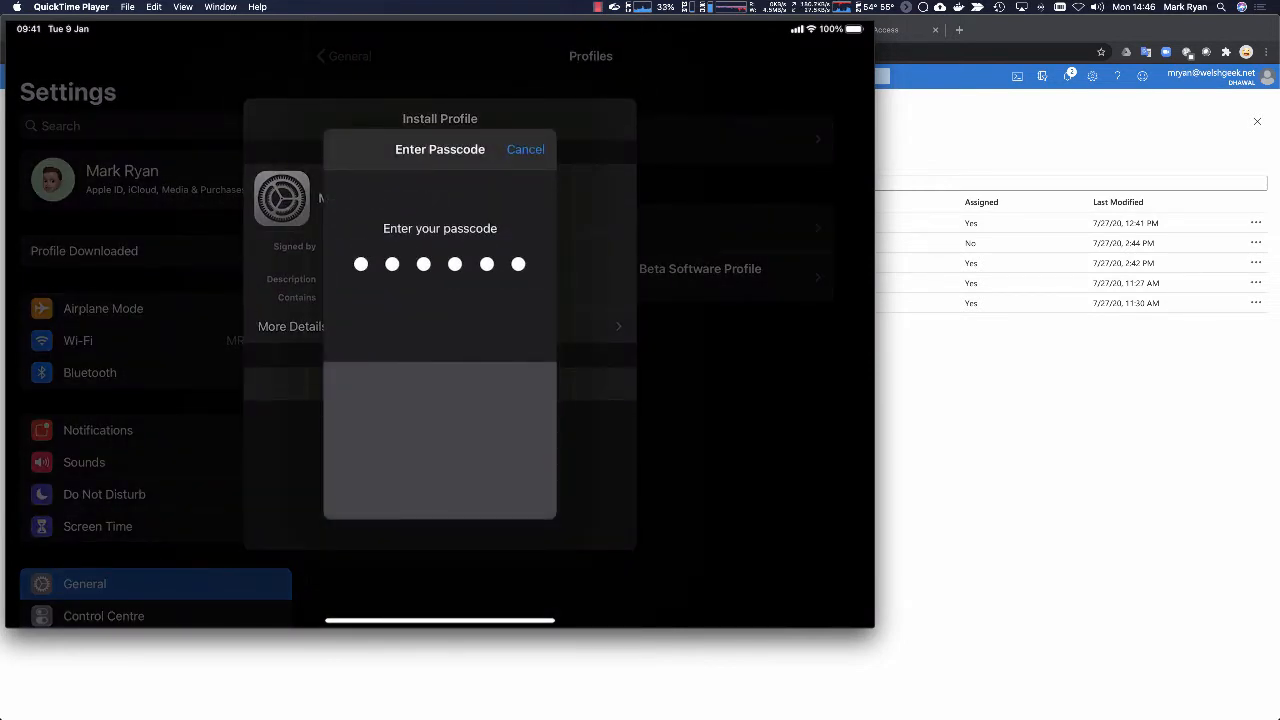
{"action": "left_click", "coordinate": [489, 348]}
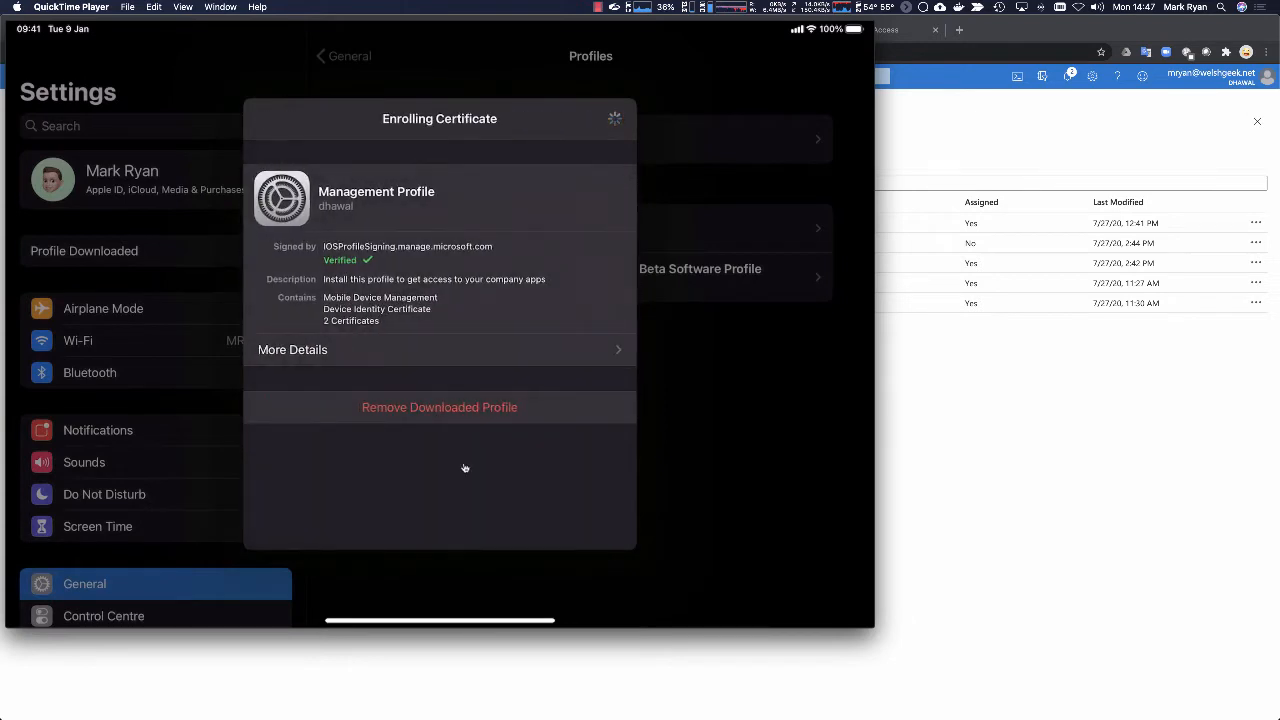
Step: Switch to the Domain Controller session in Microsoft Remote Desktop and start a new Wireshark capture without saving the old packets
{"action": "key", "text": "super+Tab"}
{"action": "key", "text": "super+Tab"}
{"action": "key", "text": "super+Tab"}
{"action": "key", "text": "super+Tab"}
{"action": "key", "text": "super+Tab"}
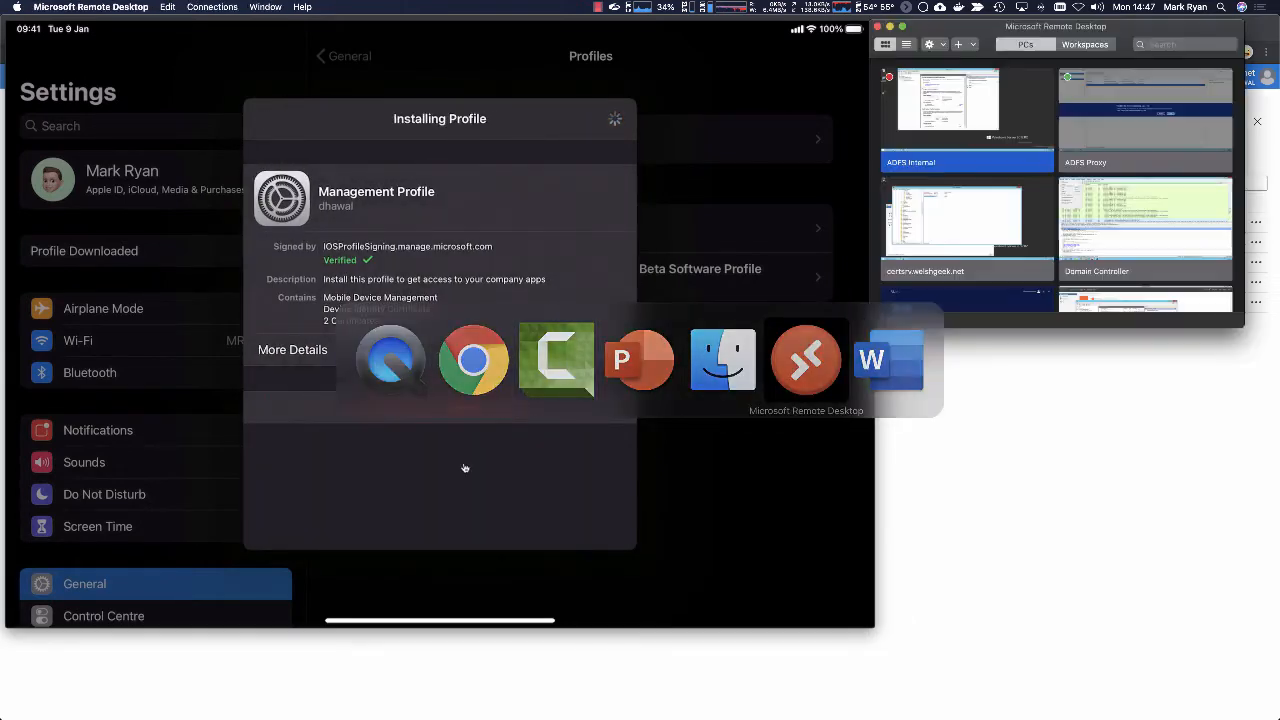
{"action": "double_click", "coordinate": [1113, 254]}
{"action": "left_click", "coordinate": [772, 411]}
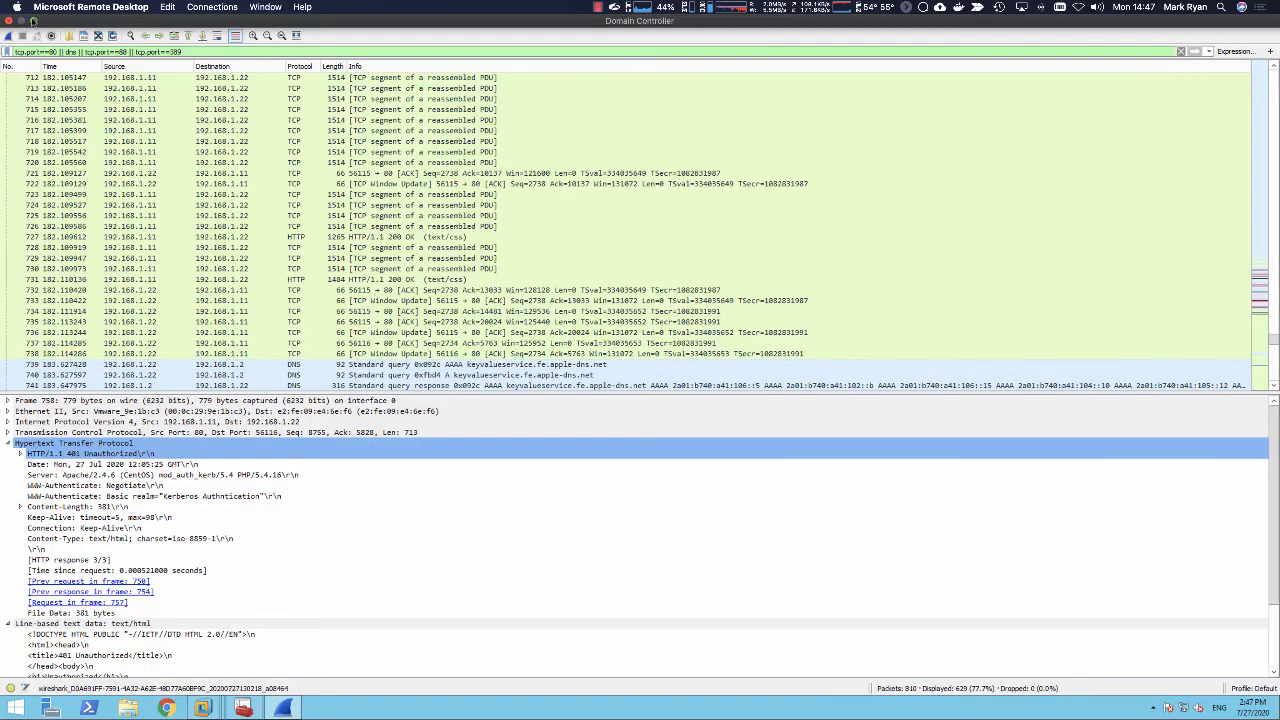
{"action": "left_click", "coordinate": [33, 20]}
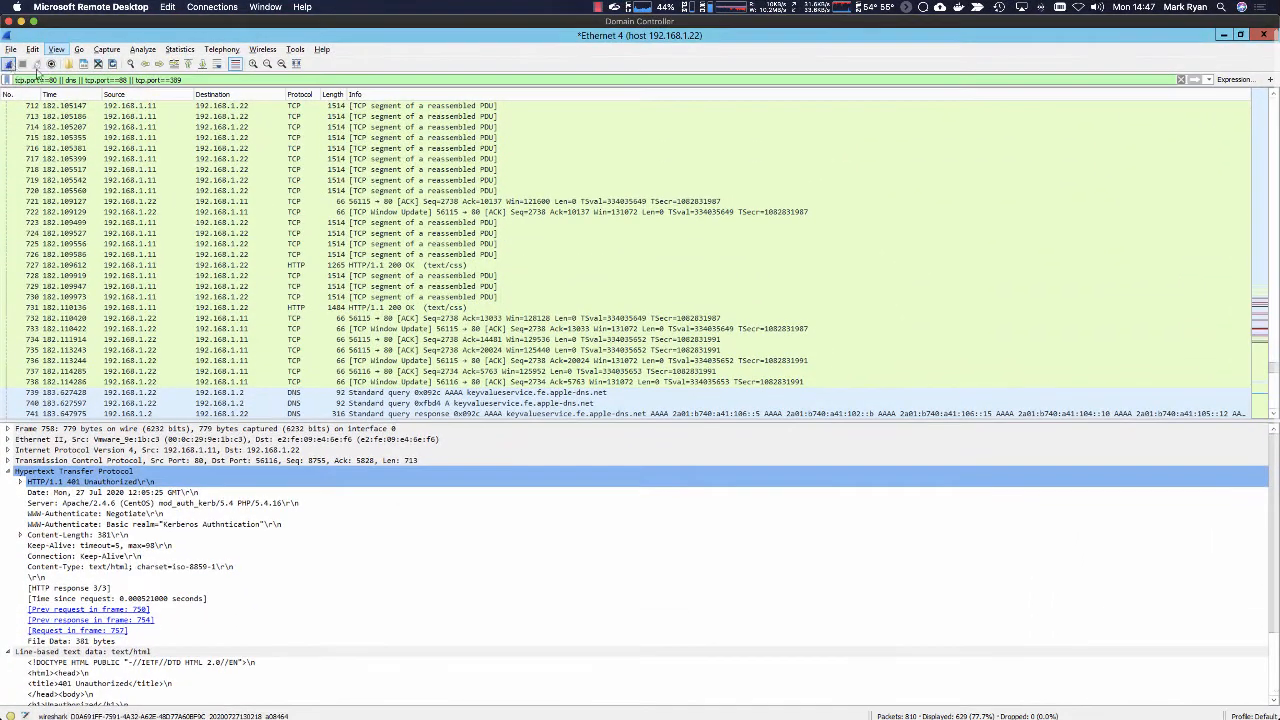
{"action": "left_click", "coordinate": [8, 65]}
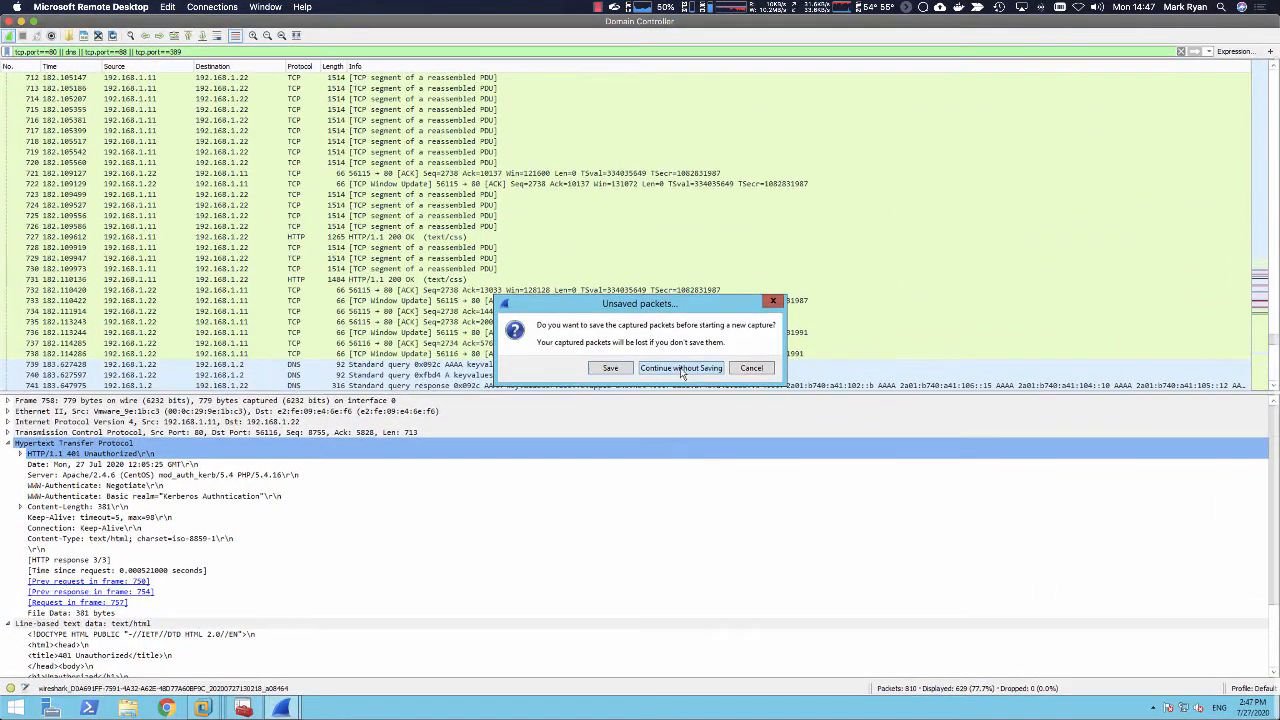
{"action": "left_click", "coordinate": [680, 365]}
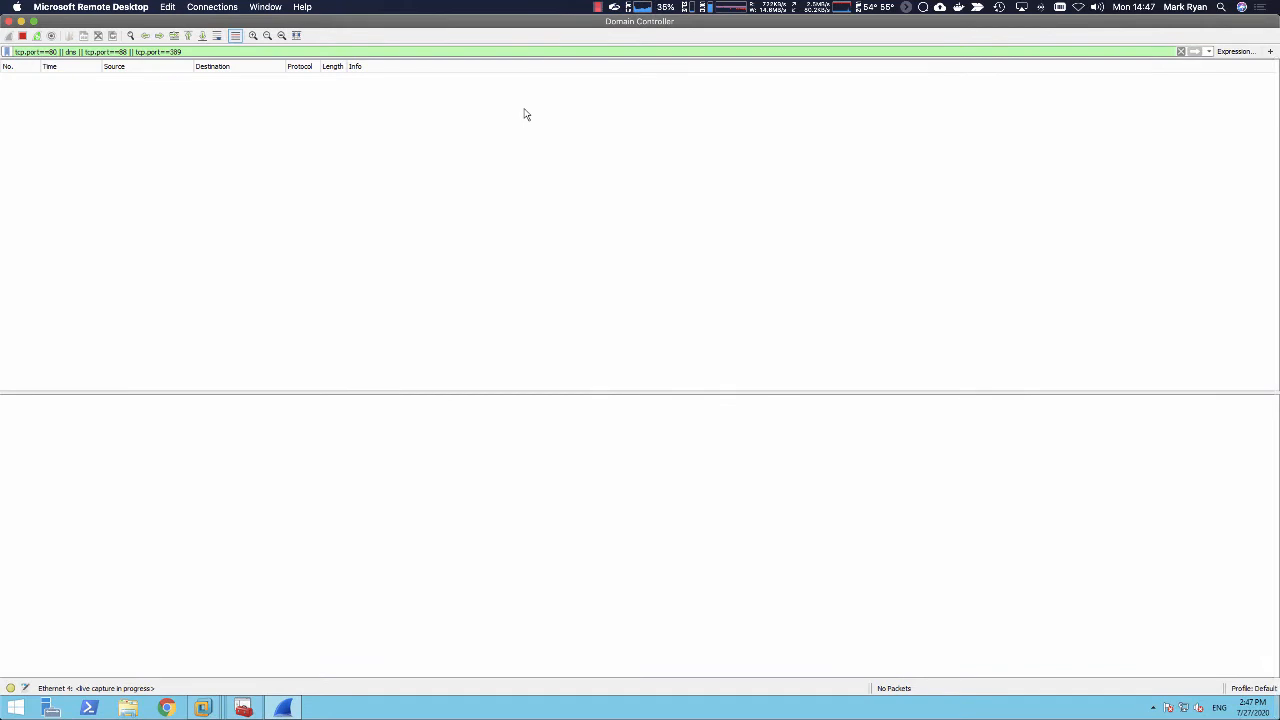
Step: Return to the Wireshark capture on the Domain Controller and look through the DNS traffic up to the apache.welshgeek.net requests
{"action": "key", "text": "super+Tab"}
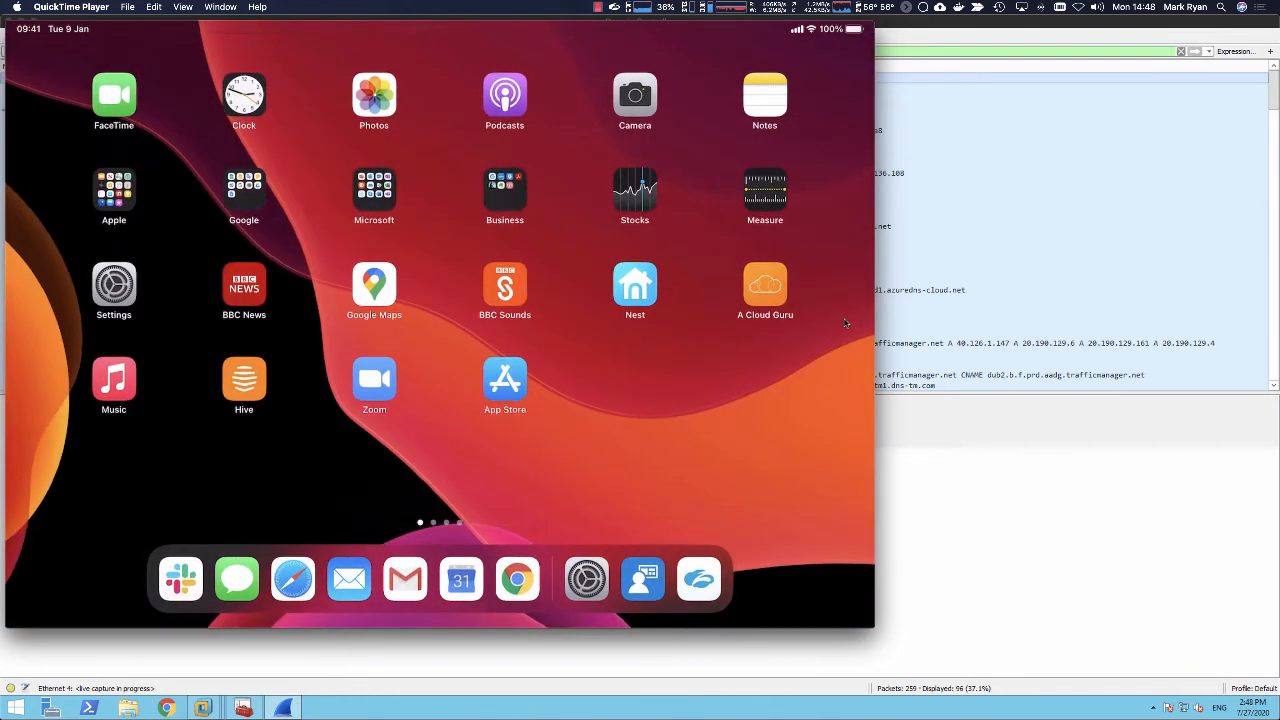
{"action": "left_click", "coordinate": [1274, 107]}
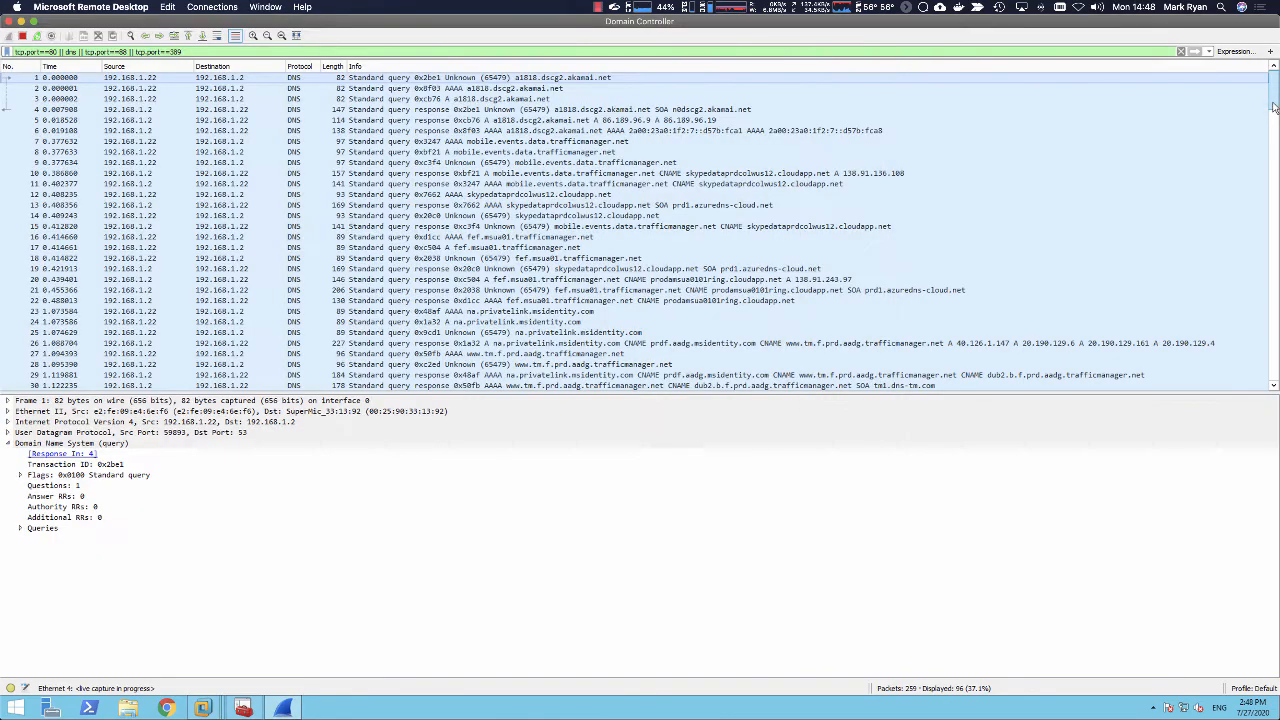
{"action": "left_click_drag", "start_coordinate": [1274, 107], "coordinate": [1272, 401]}
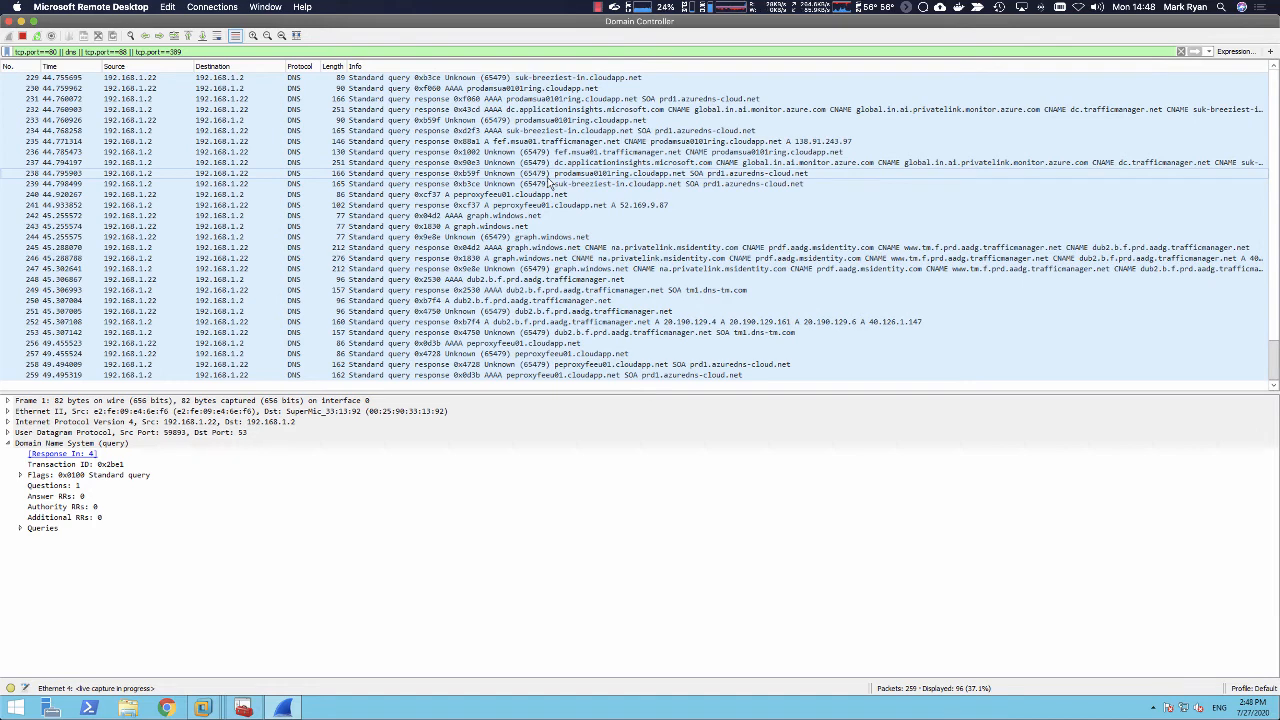
{"action": "scroll", "coordinate": [548, 183], "scroll_direction": "up", "scroll_amount": 20}
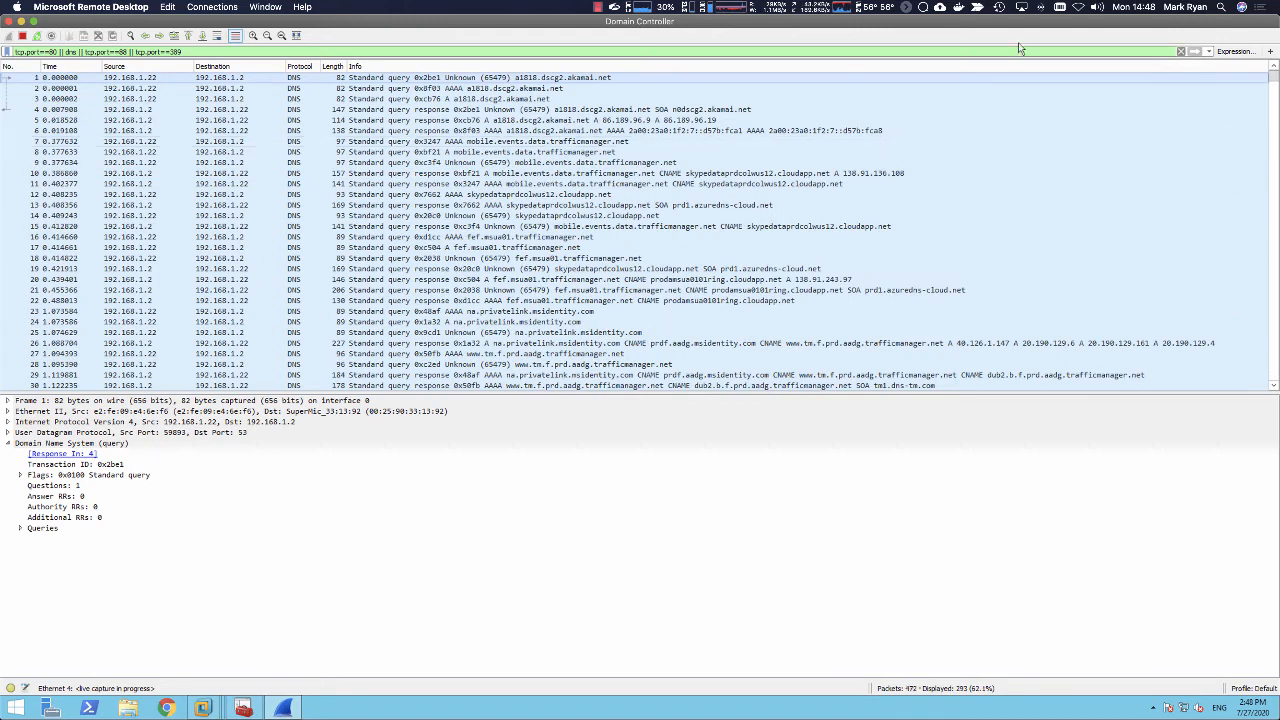
{"action": "left_click", "coordinate": [1274, 128]}
{"action": "left_click_drag", "start_coordinate": [1274, 128], "coordinate": [1271, 259]}
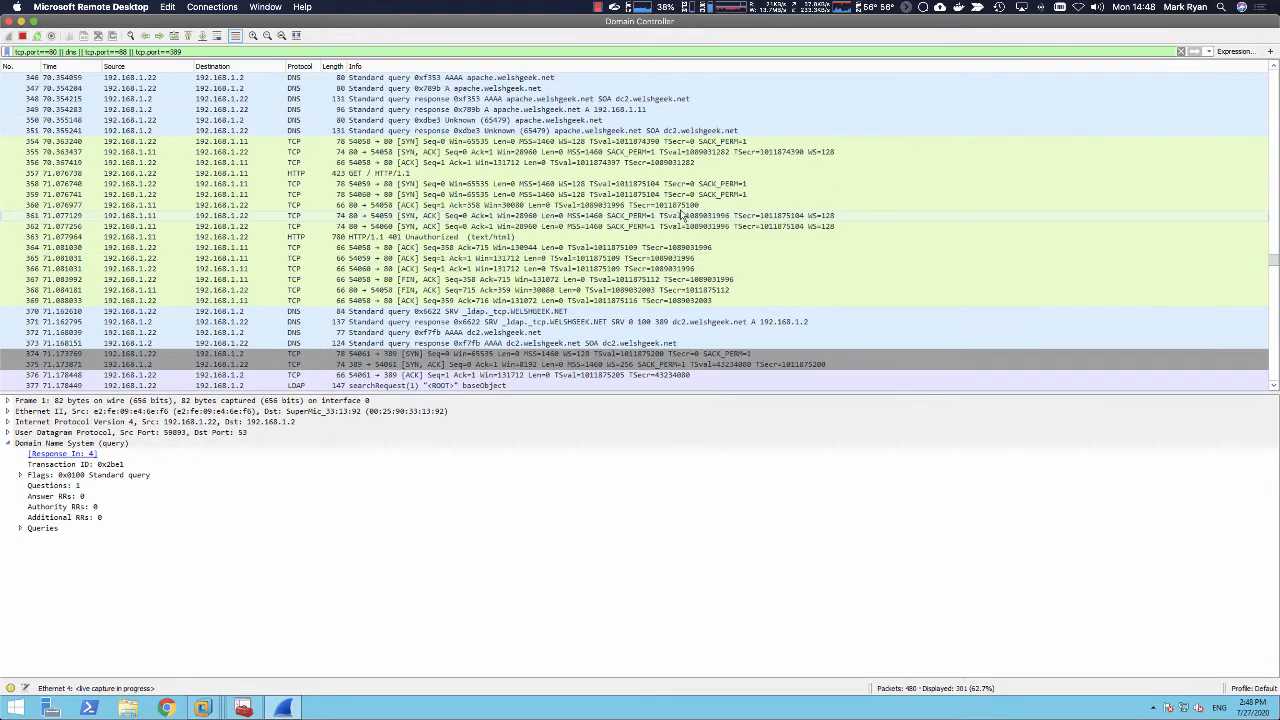
Step: Examine the HTTP GET request, the WWW-Authenticate: Negotiate header of the 401 response, and the _ldap._tcp.WELSHGEEK.NET SRV response
{"action": "left_click", "coordinate": [397, 173]}
{"action": "left_click", "coordinate": [407, 237]}
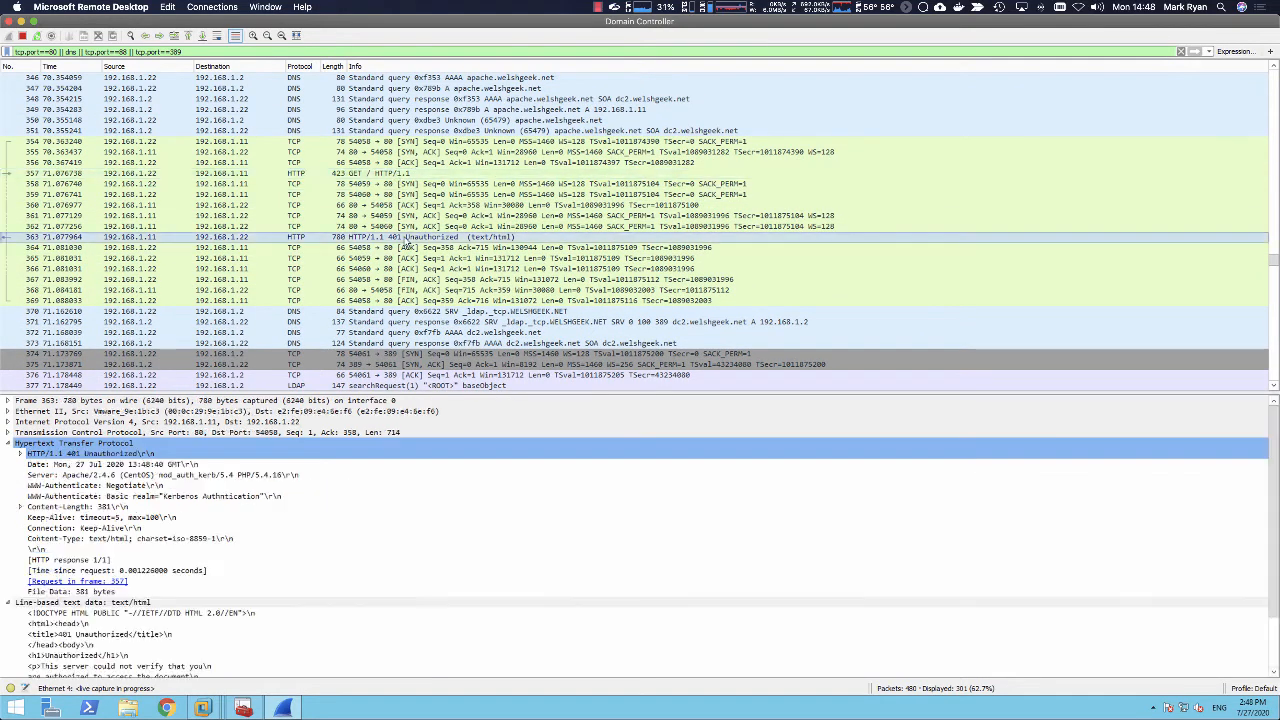
{"action": "left_click", "coordinate": [141, 487]}
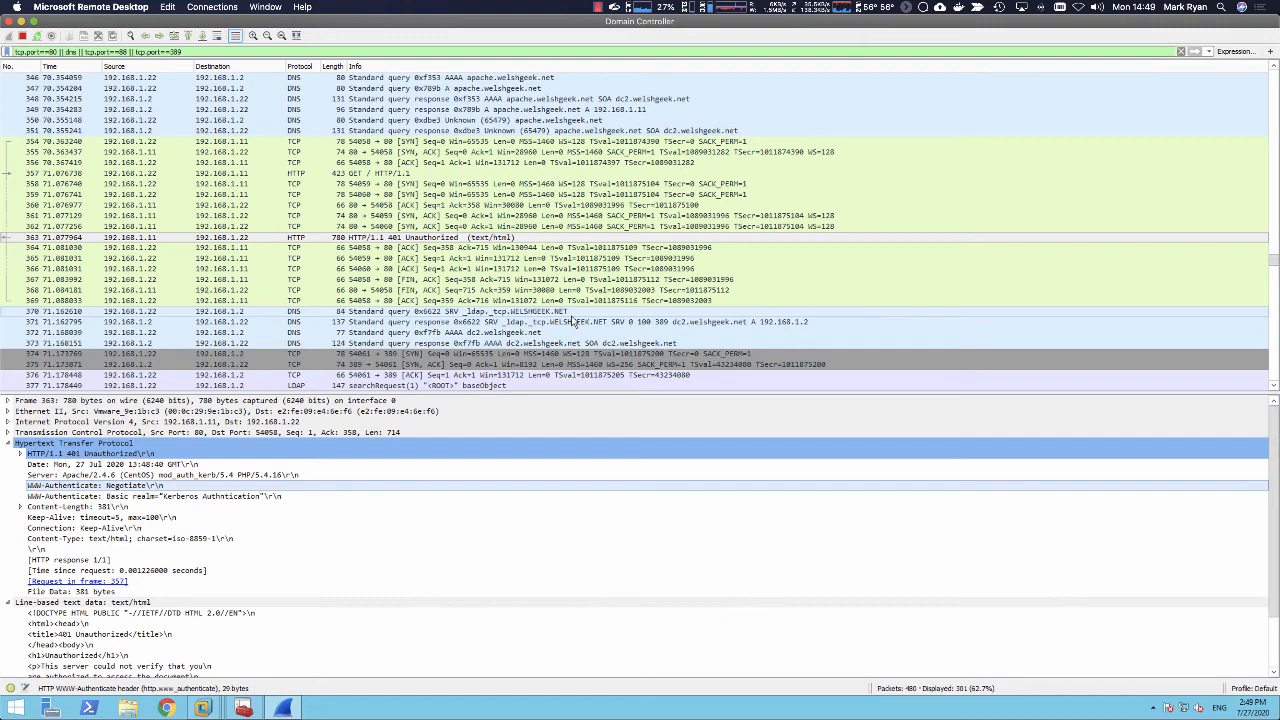
{"action": "left_click", "coordinate": [666, 322]}
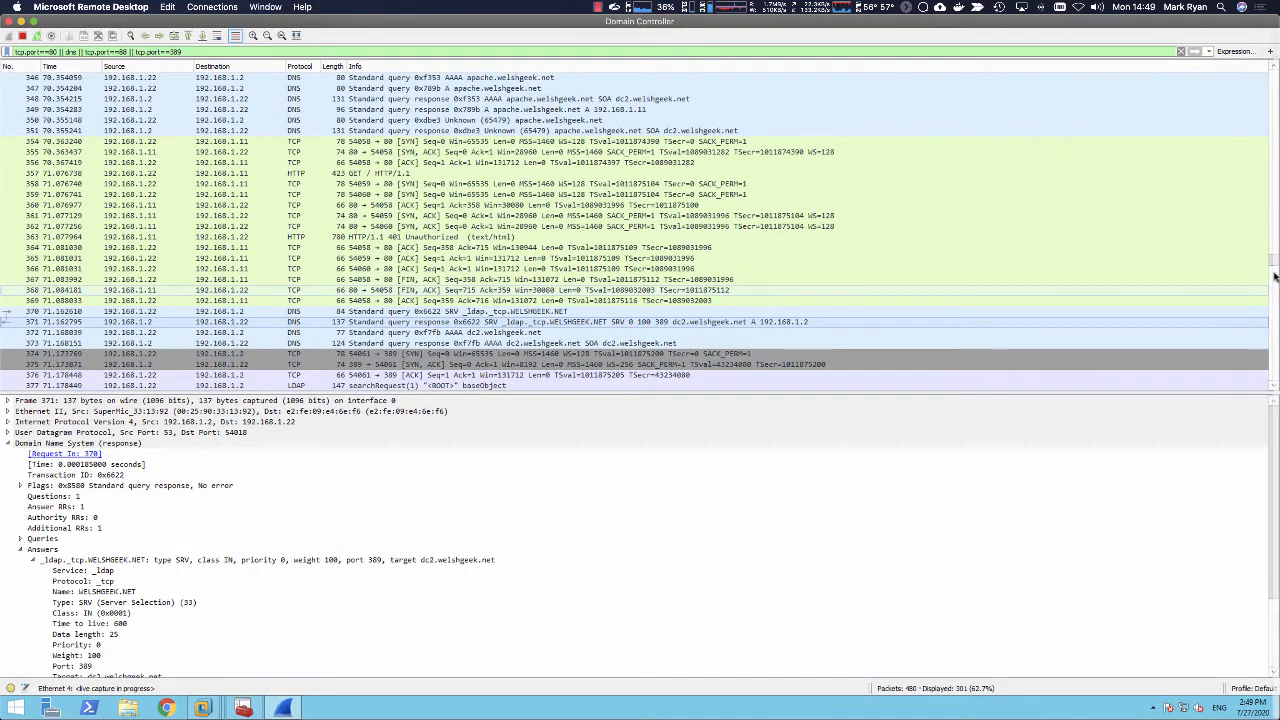
Step: Examine the LDAP searchRequest packet, checking the DnsDomain assertion value and the netlogon attribute in its filter details
{"action": "left_click_drag", "start_coordinate": [1270, 265], "coordinate": [1271, 271]}
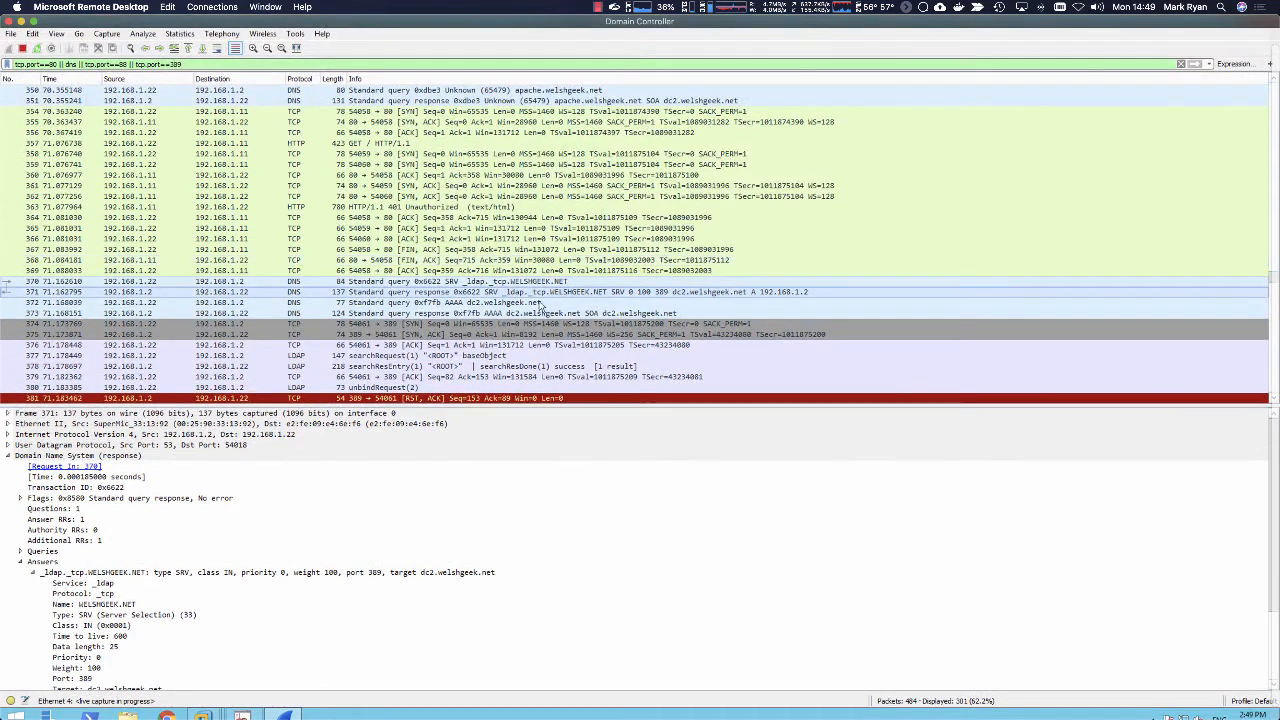
{"action": "left_click", "coordinate": [427, 356]}
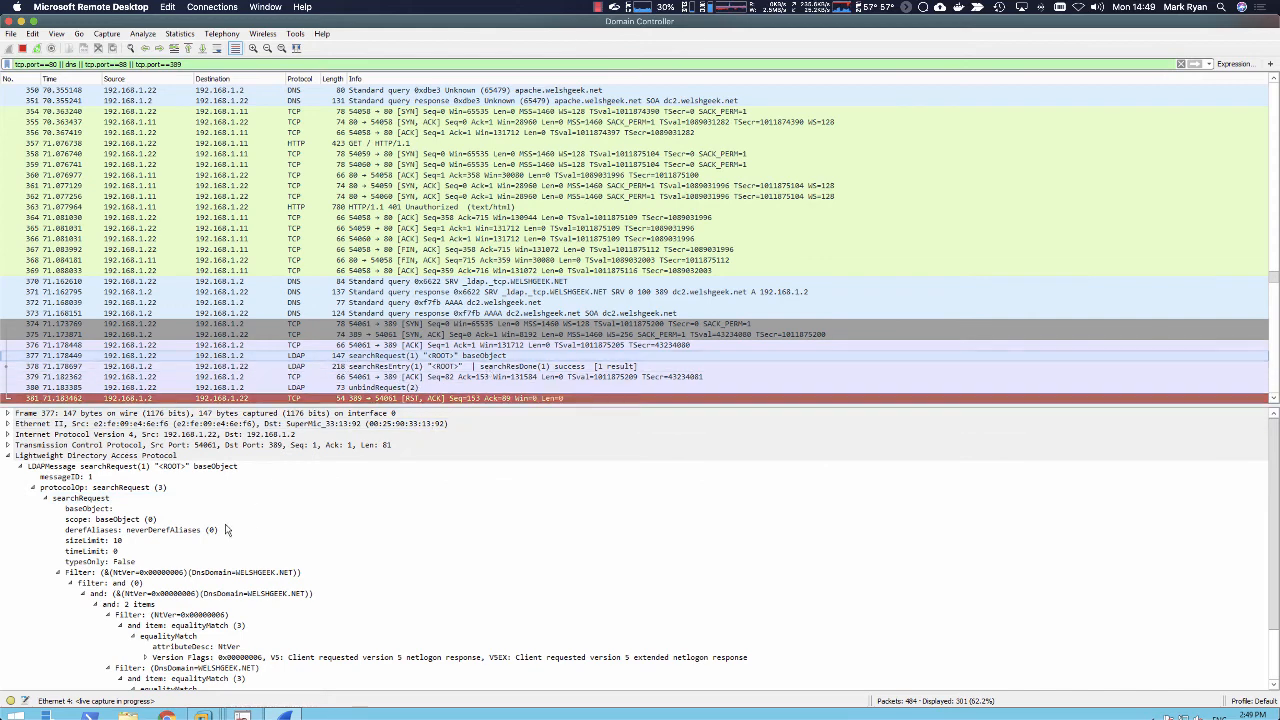
{"action": "scroll", "coordinate": [1277, 547], "scroll_direction": "down", "scroll_amount": 2}
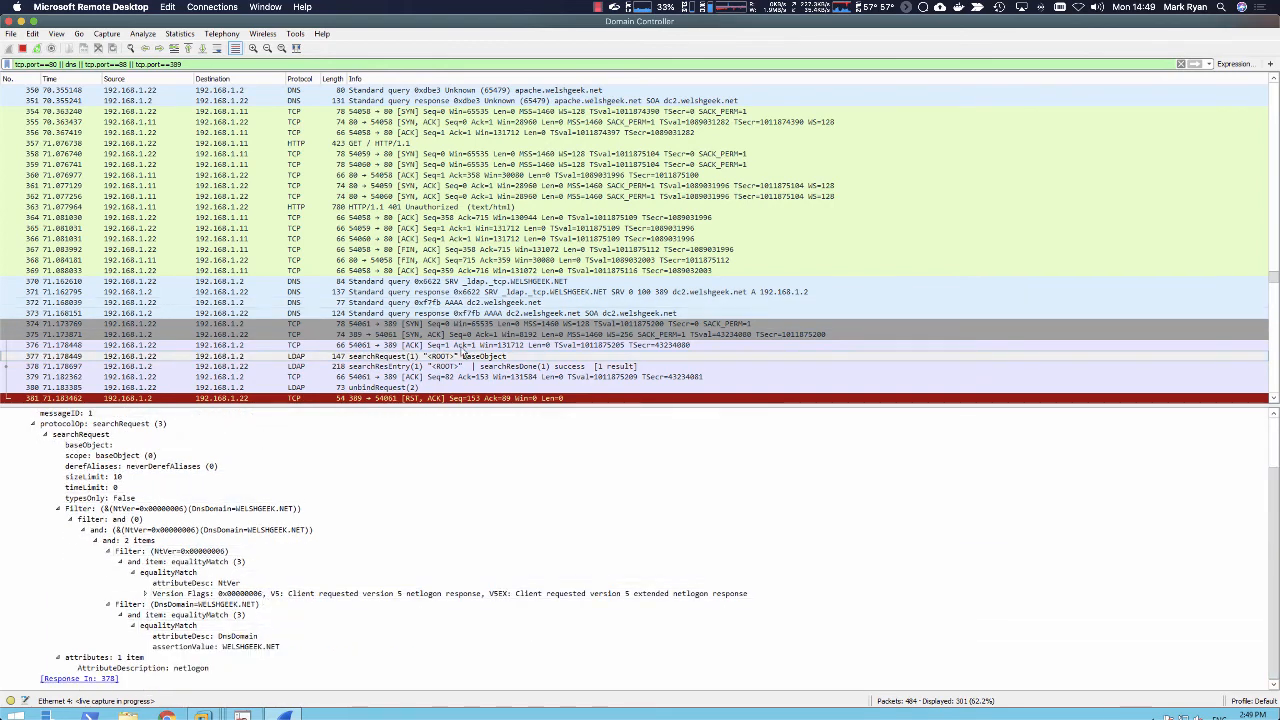
{"action": "left_click", "coordinate": [200, 646]}
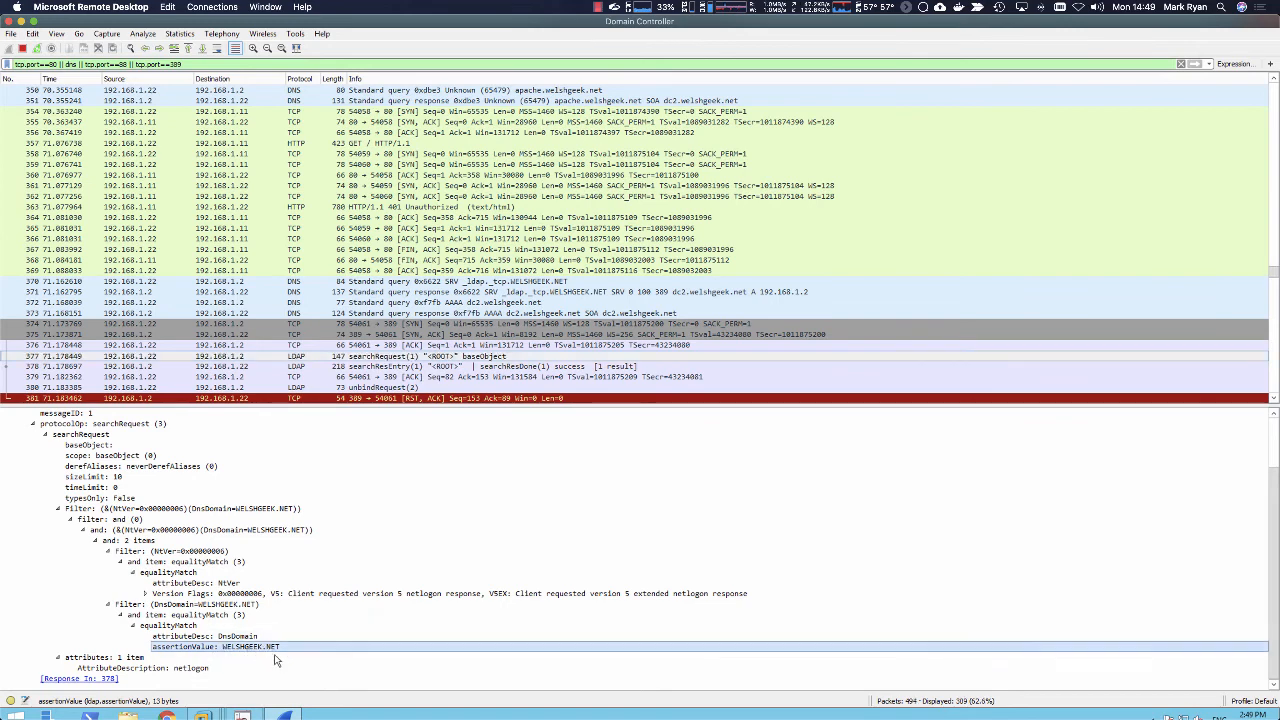
{"action": "left_click", "coordinate": [184, 669]}
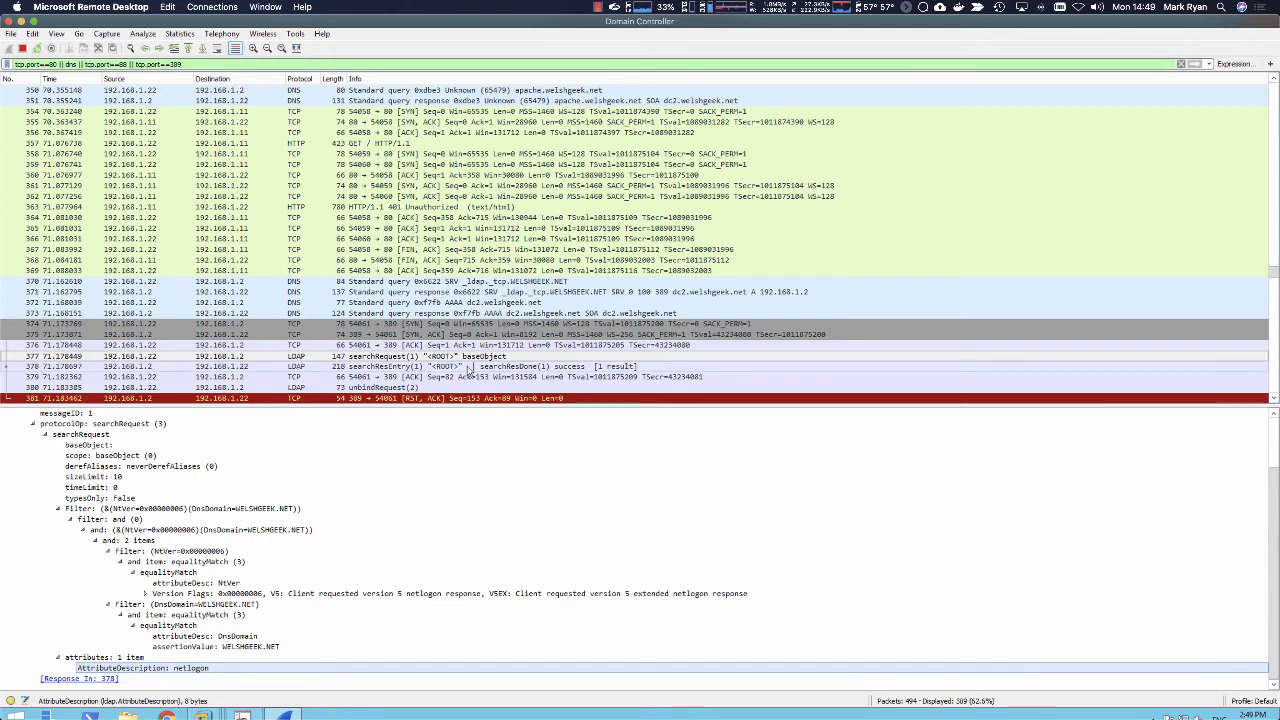
Step: Examine the LDAP searchResEntry response, checking the server site, client site and hostname in its netlogon values
{"action": "left_click", "coordinate": [463, 368]}
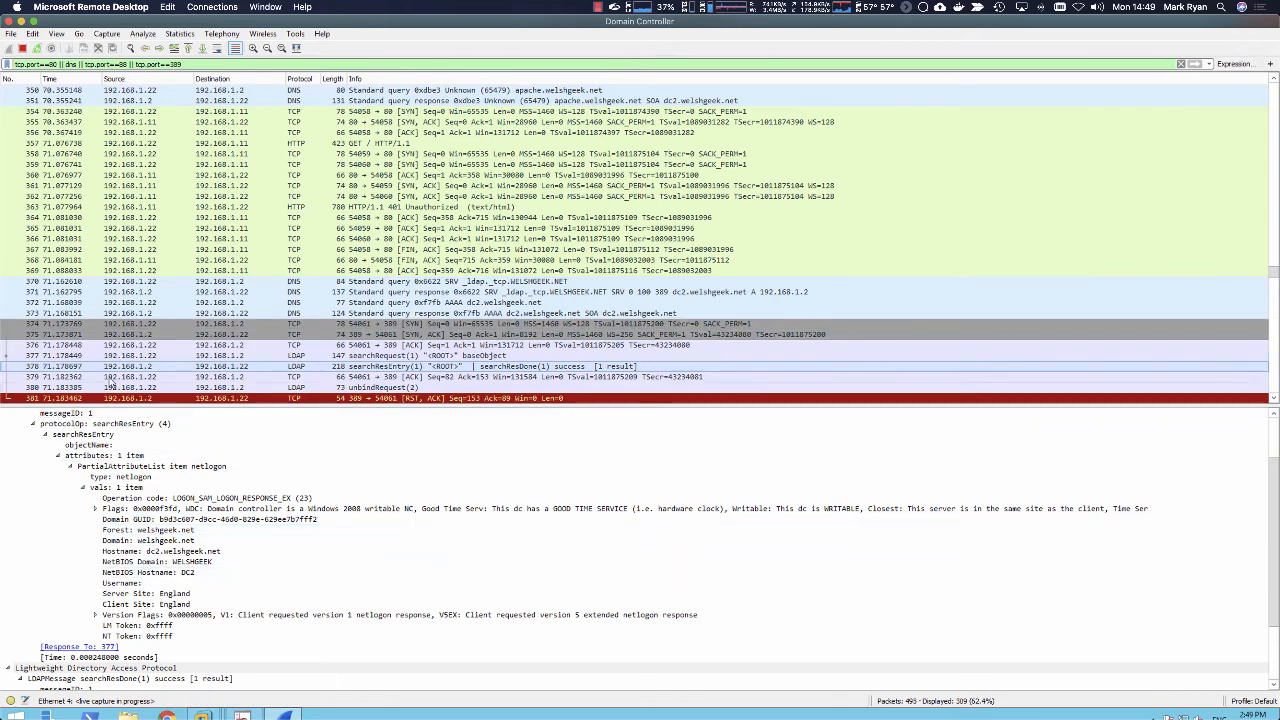
{"action": "left_click", "coordinate": [150, 595]}
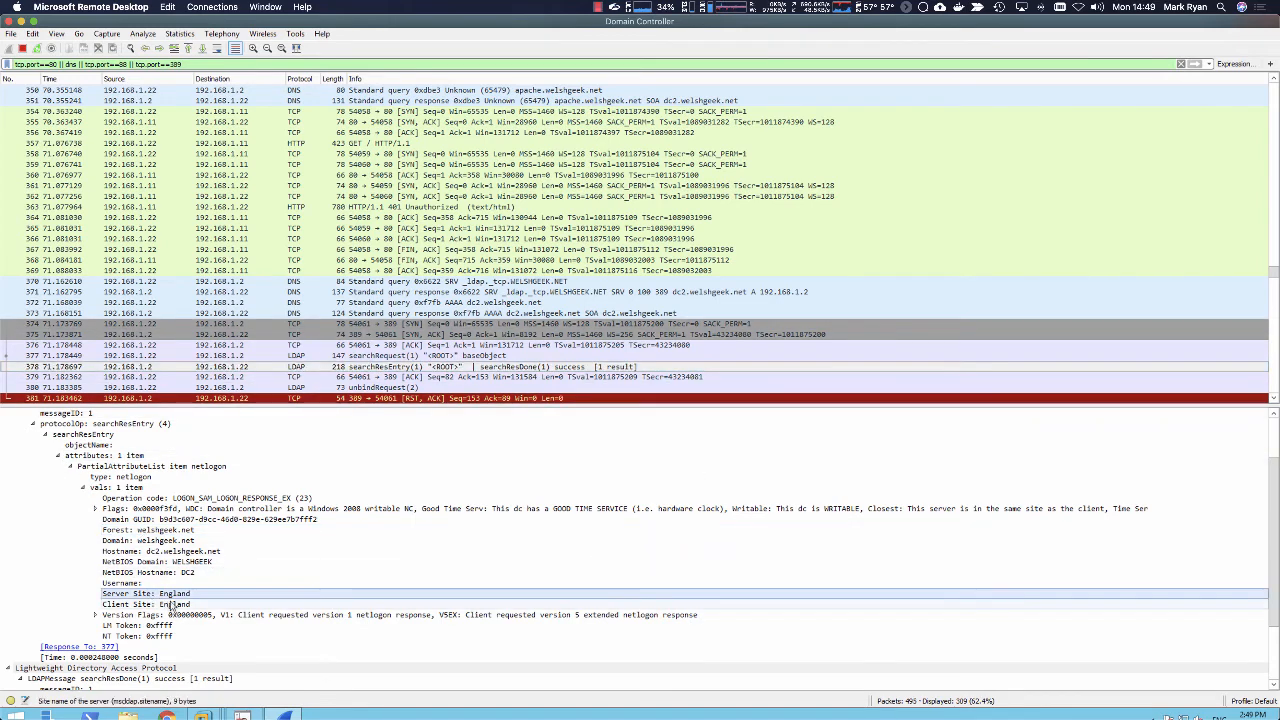
{"action": "left_click", "coordinate": [180, 606]}
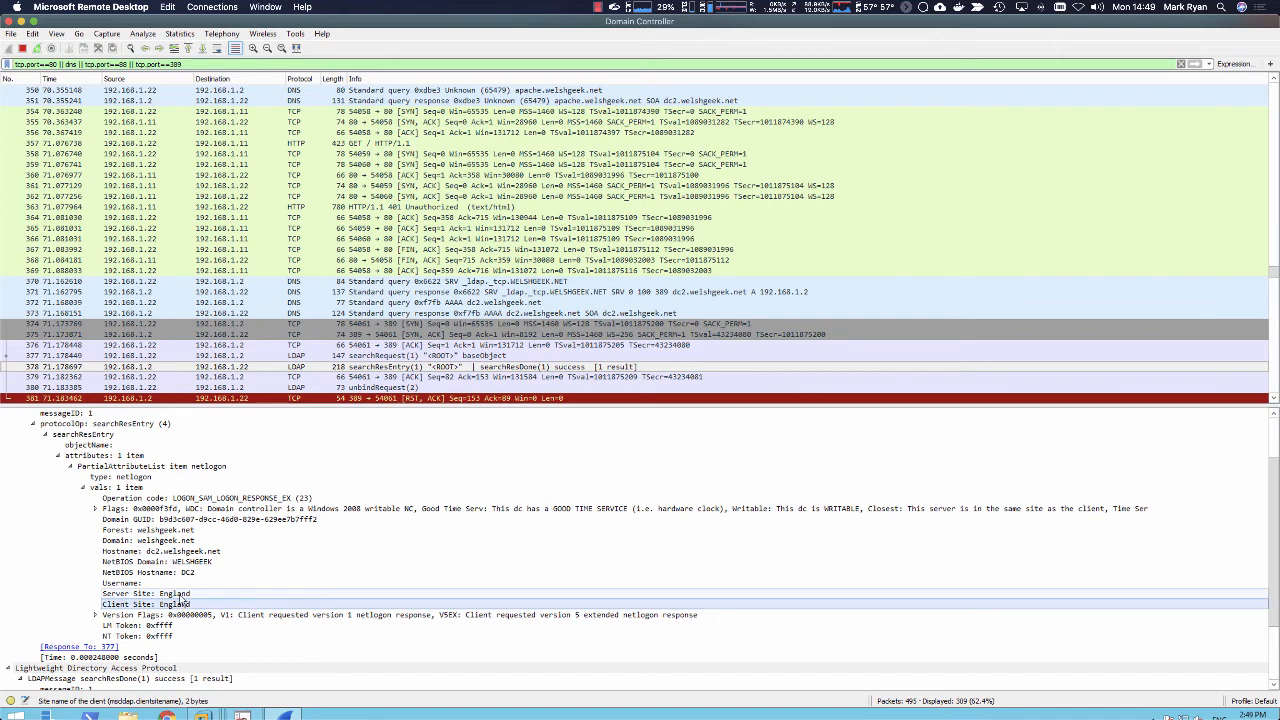
{"action": "left_click", "coordinate": [165, 595]}
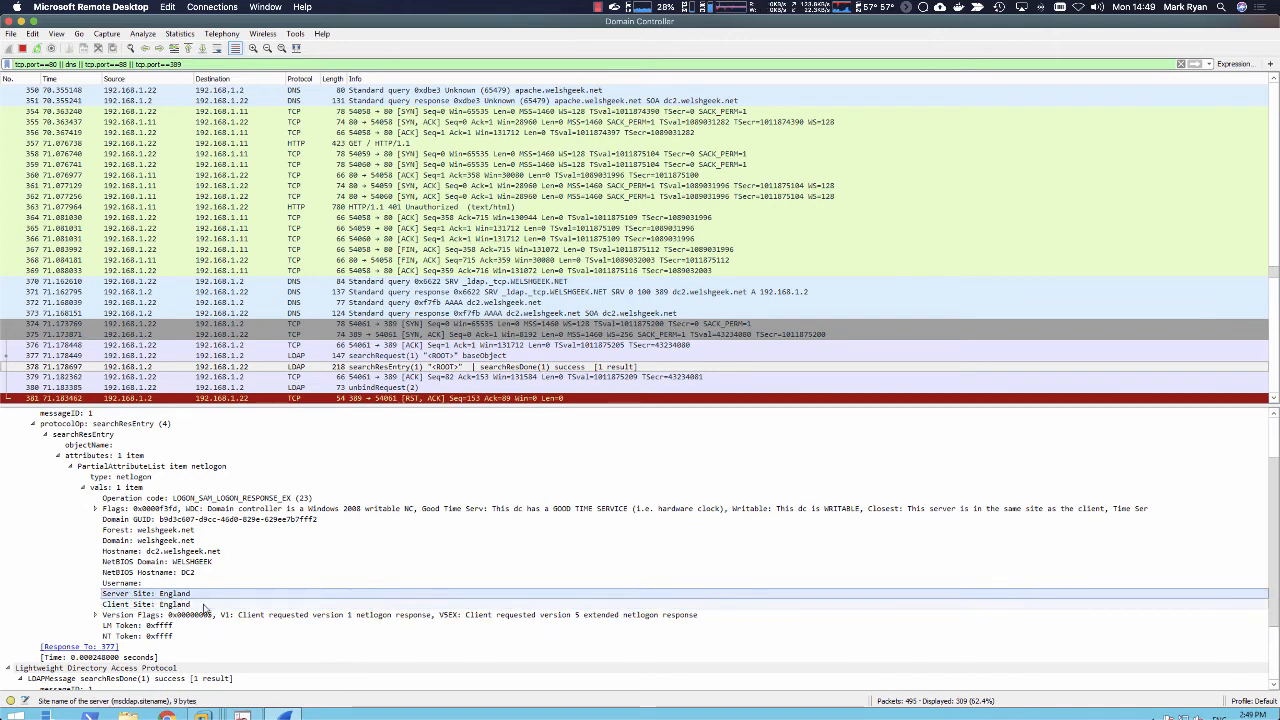
{"action": "left_click", "coordinate": [155, 553]}
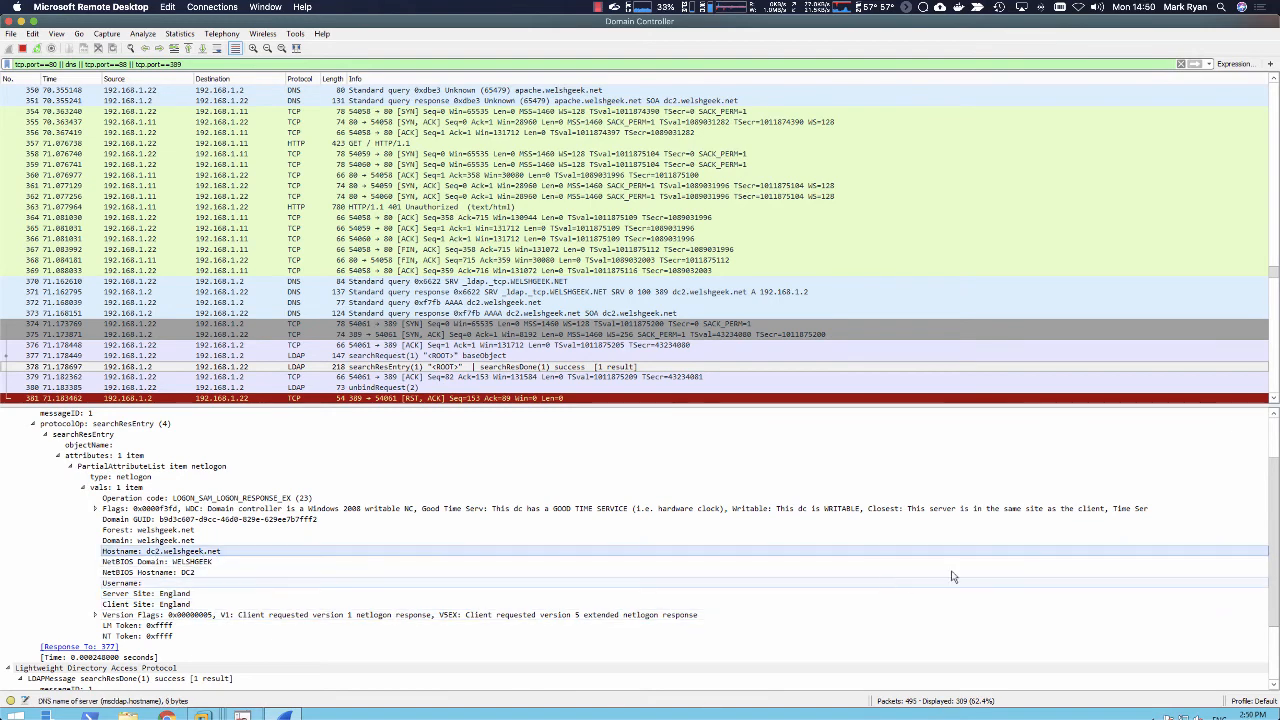
{"action": "left_click_drag", "start_coordinate": [1274, 593], "coordinate": [1274, 616]}
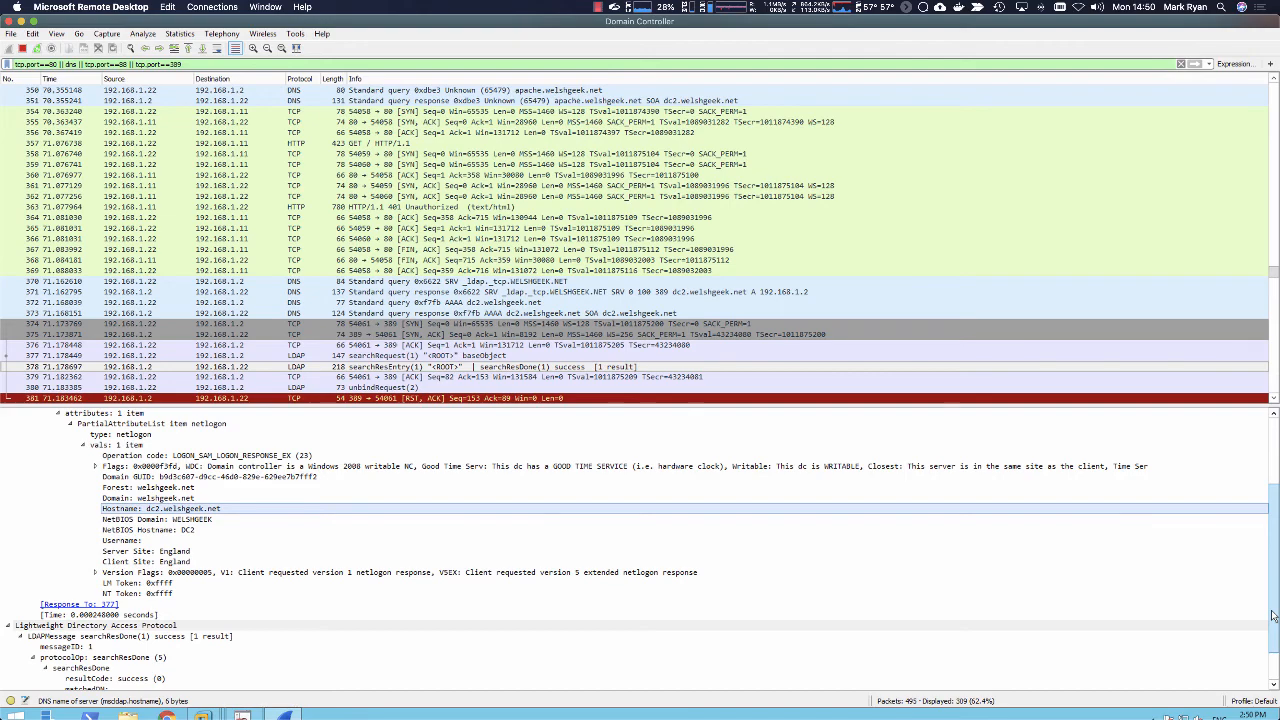
Step: Inspect the site-specific _kerberos._tcp SRV query and the answer section of its DNS response
{"action": "left_click", "coordinate": [1274, 399]}
{"action": "left_click", "coordinate": [1274, 400]}
{"action": "left_click", "coordinate": [1274, 400]}
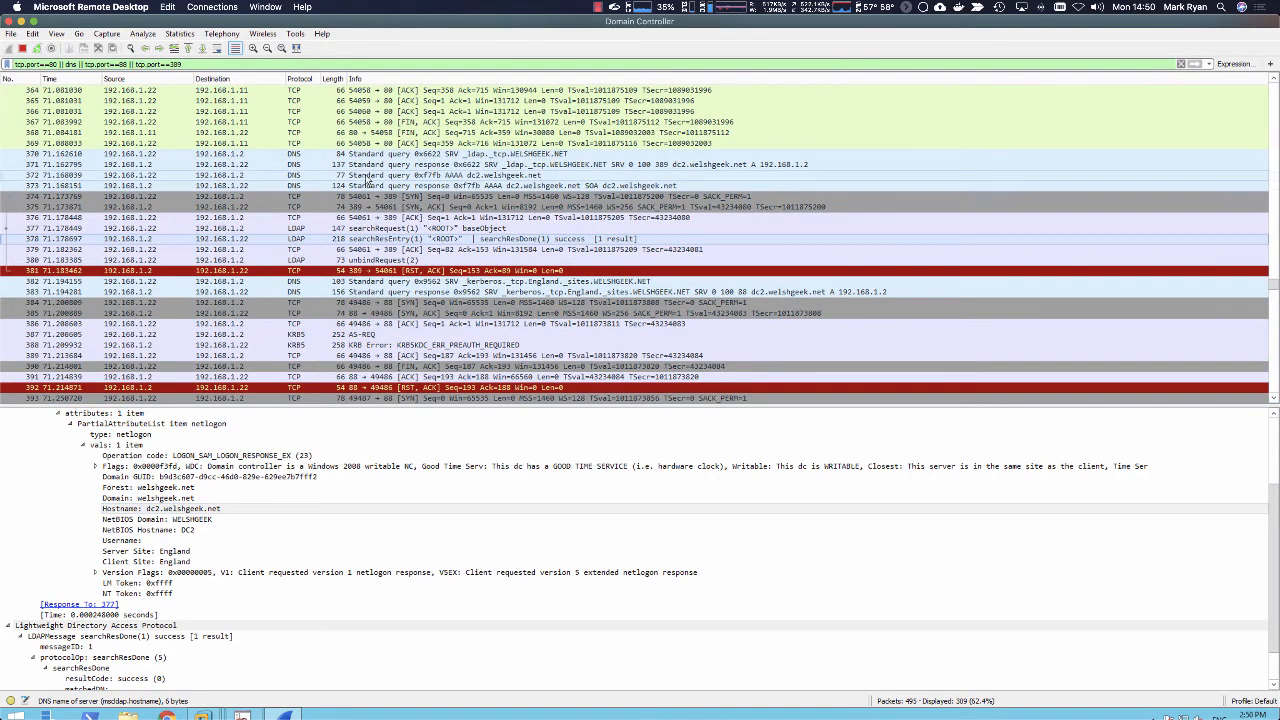
{"action": "left_click", "coordinate": [405, 286]}
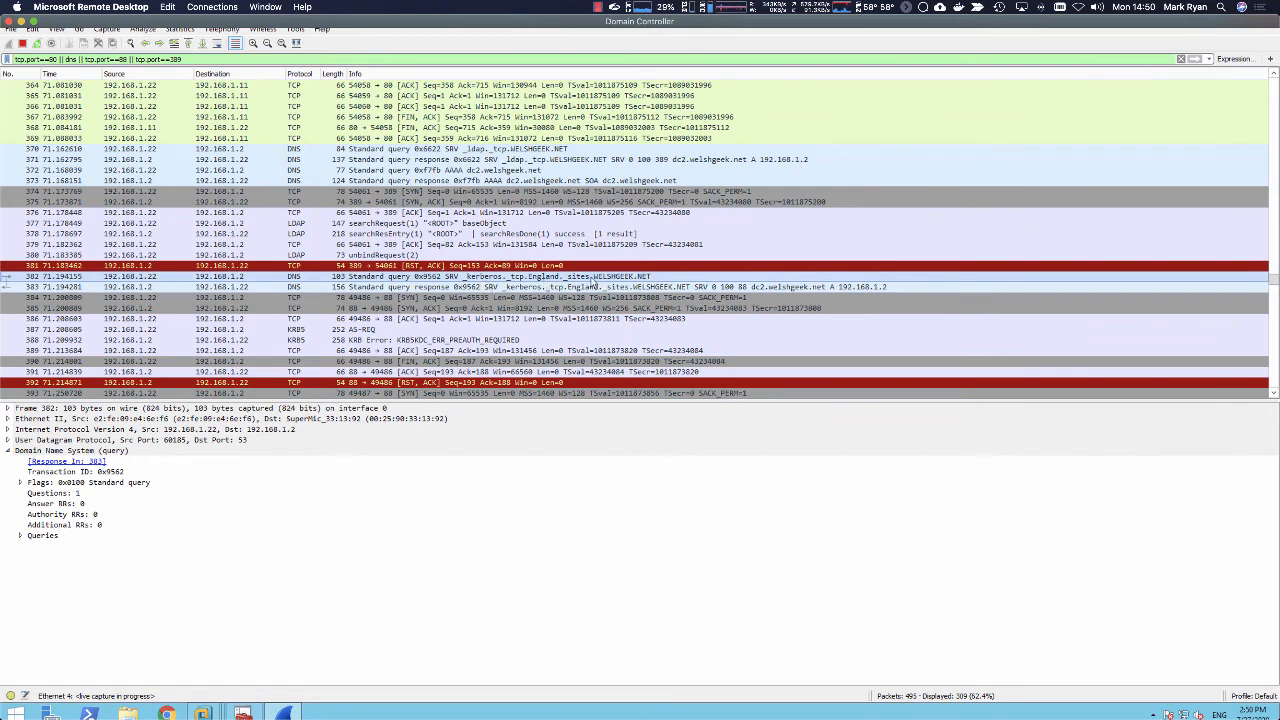
{"action": "left_click", "coordinate": [892, 288]}
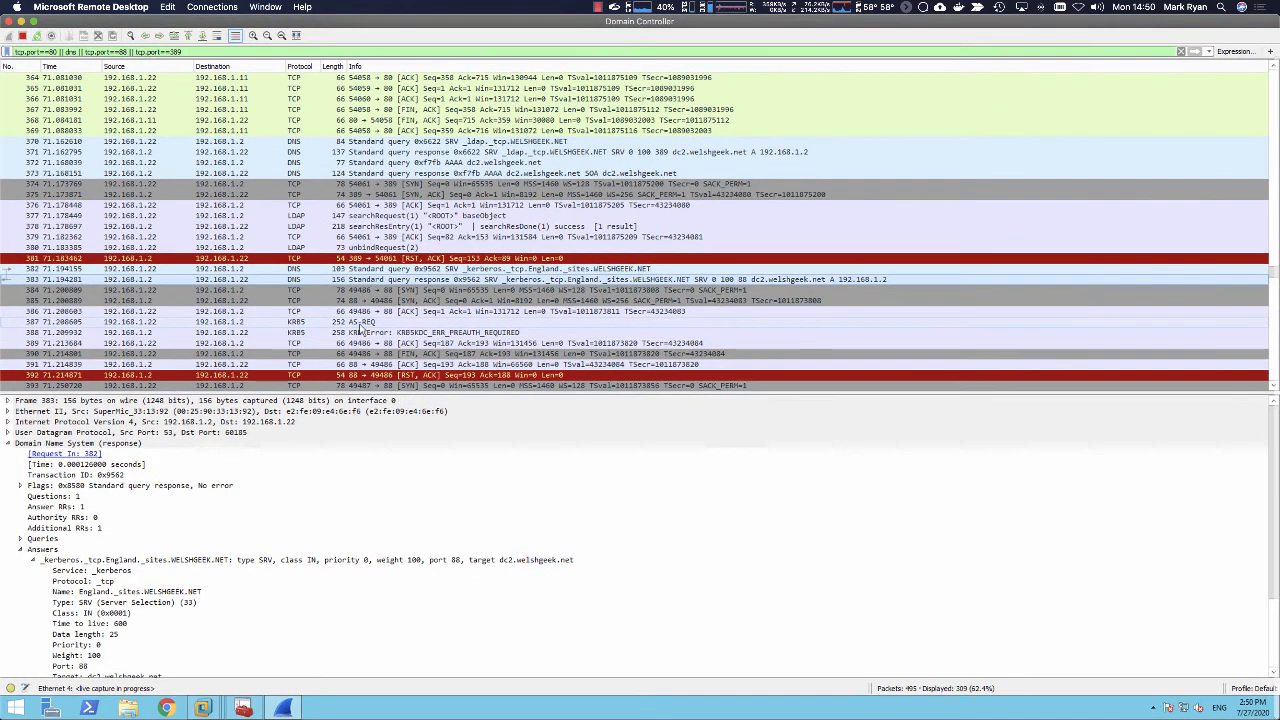
Step: Inspect the initial Kerberos AS-REQ, the second AS-REQ after the preauthentication error, and the AS-REP
{"action": "left_click", "coordinate": [357, 322]}
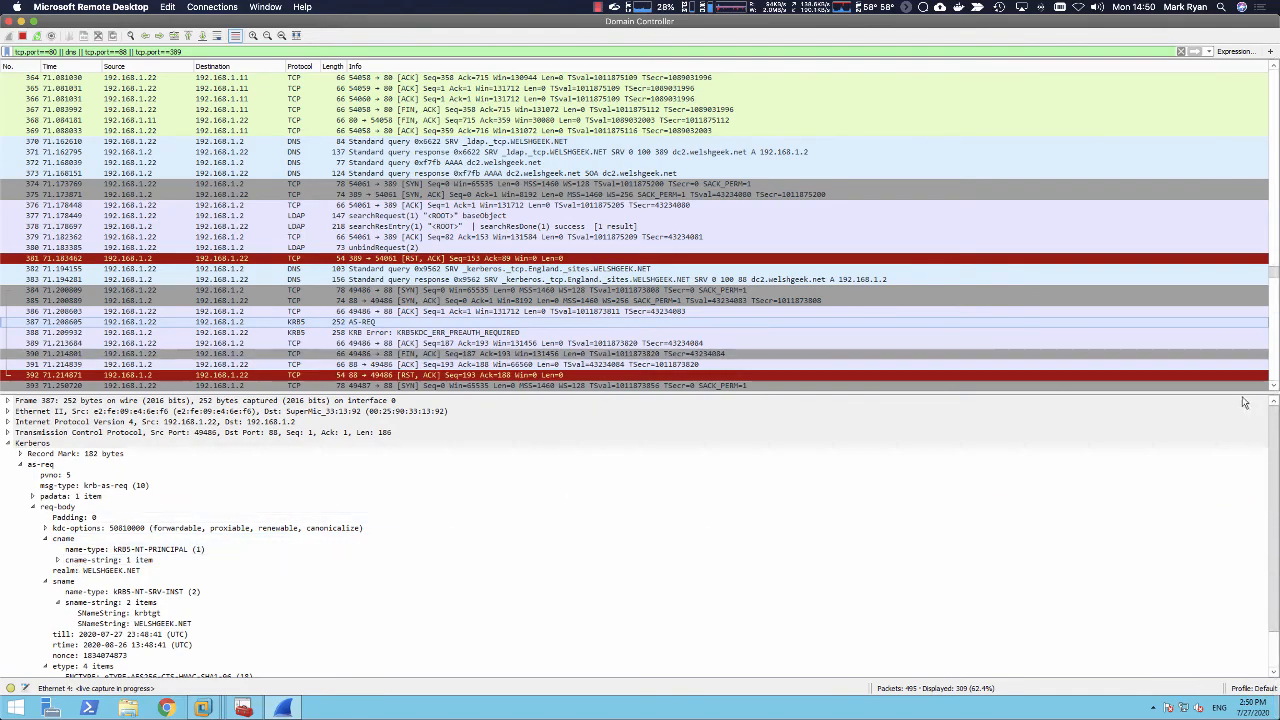
{"action": "scroll", "coordinate": [1270, 388], "scroll_direction": "down", "scroll_amount": 3}
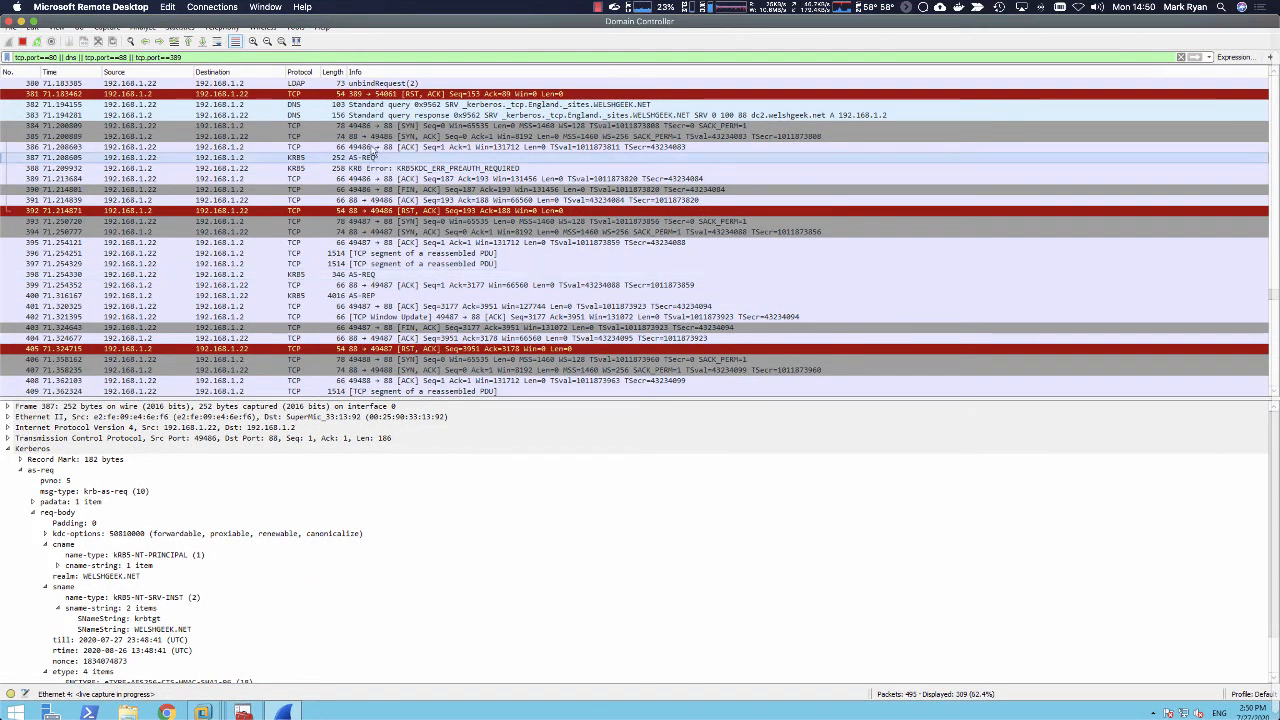
{"action": "left_click", "coordinate": [374, 275]}
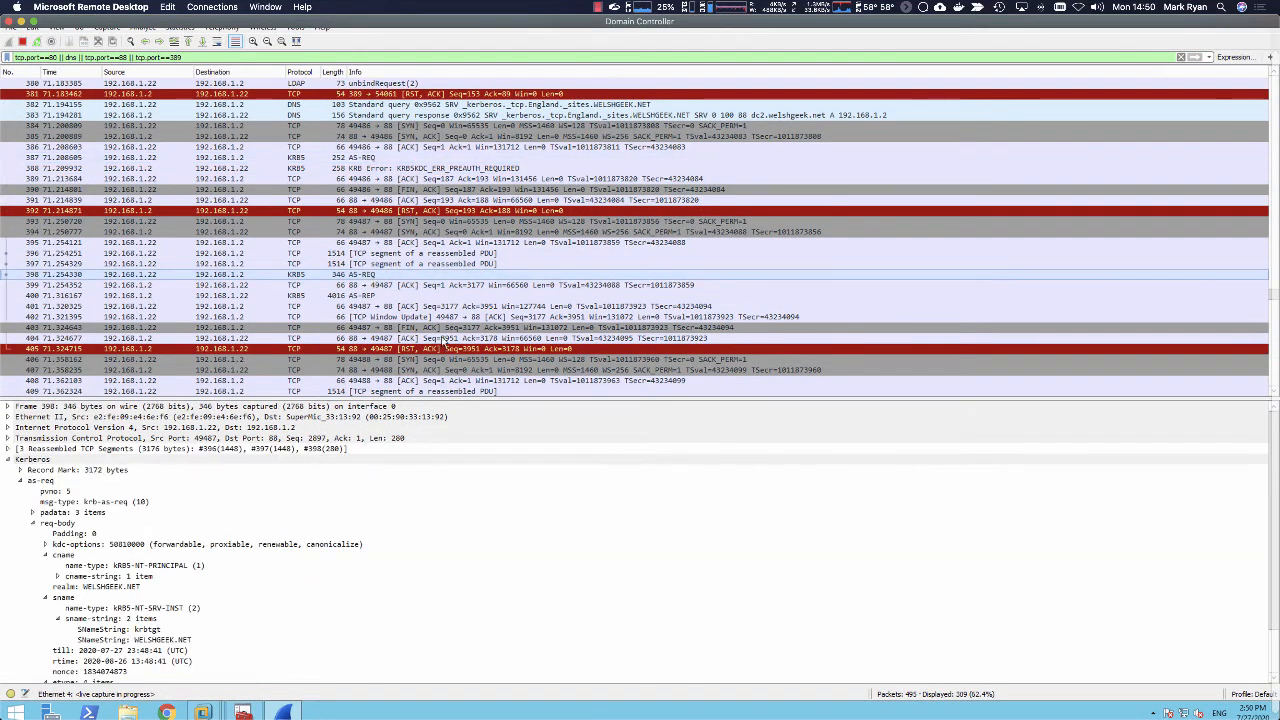
{"action": "left_click", "coordinate": [375, 296]}
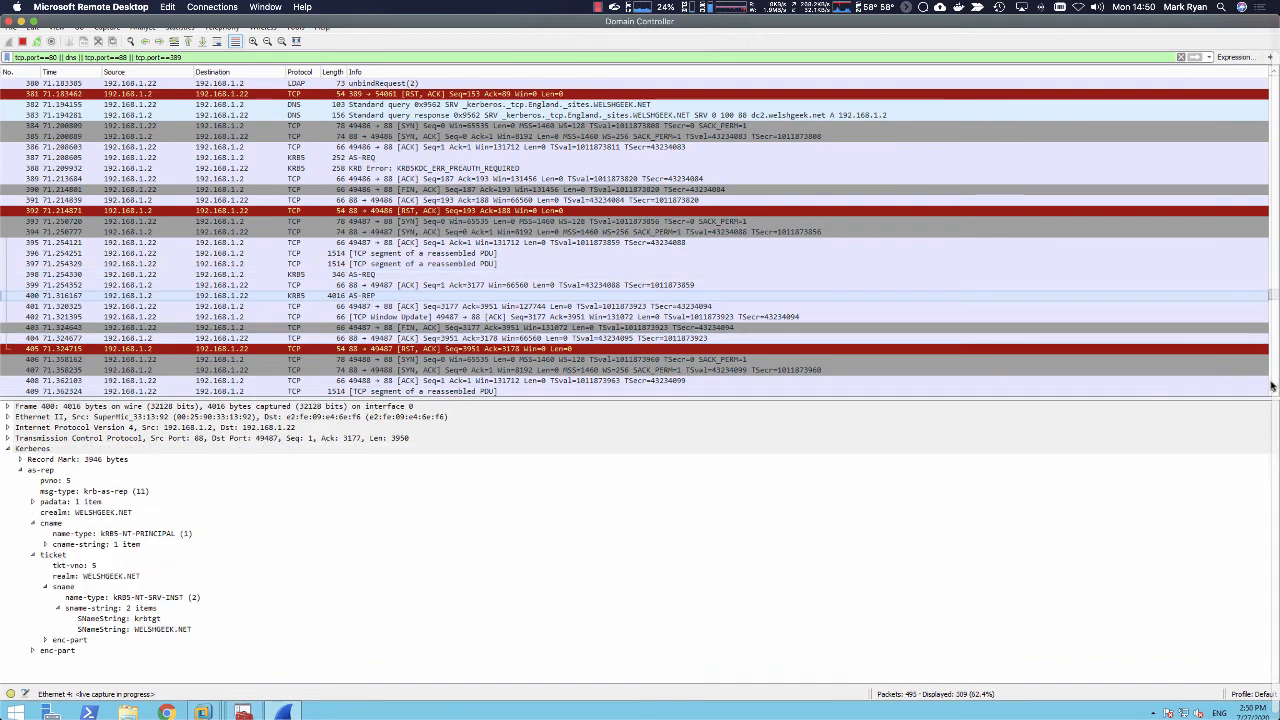
Step: Examine the Authorization: Negotiate header of the HTTP GET request after the TGS-REP, and look through the web traffic that follows
{"action": "scroll", "coordinate": [655, 336], "scroll_direction": "down", "scroll_amount": 2}
{"action": "scroll", "coordinate": [655, 336], "scroll_direction": "up", "scroll_amount": 2}
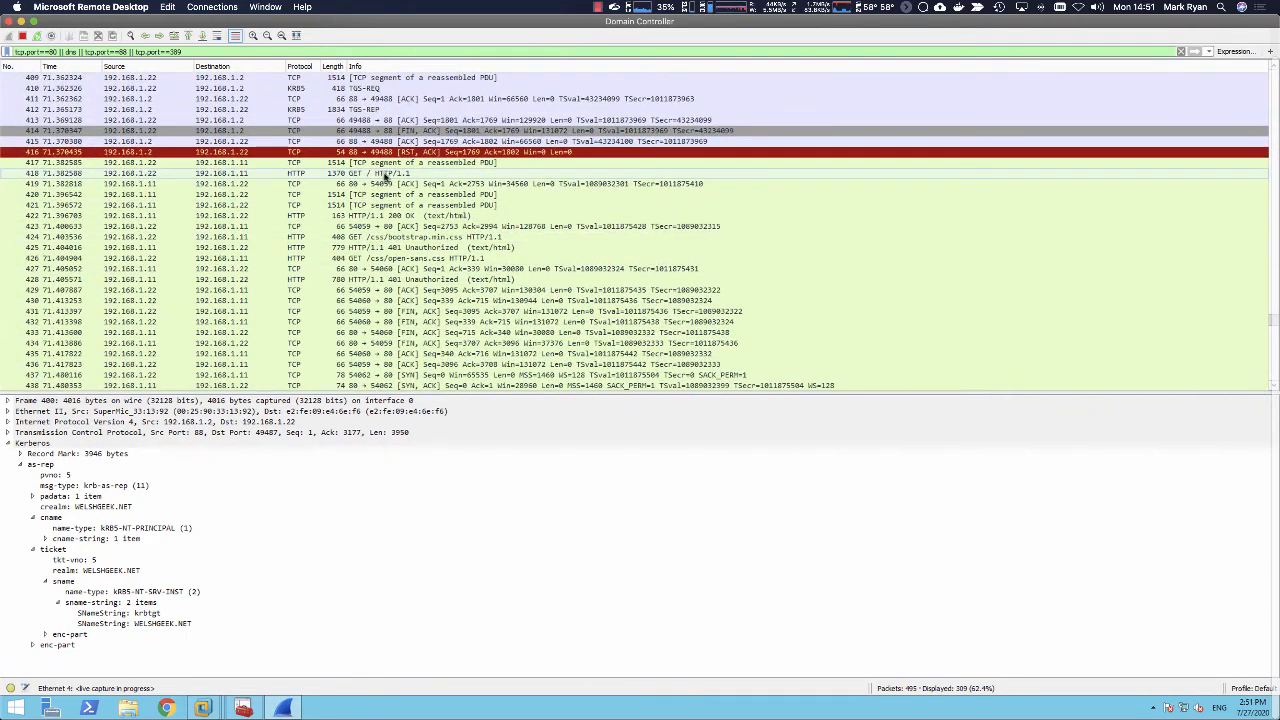
{"action": "left_click", "coordinate": [381, 174]}
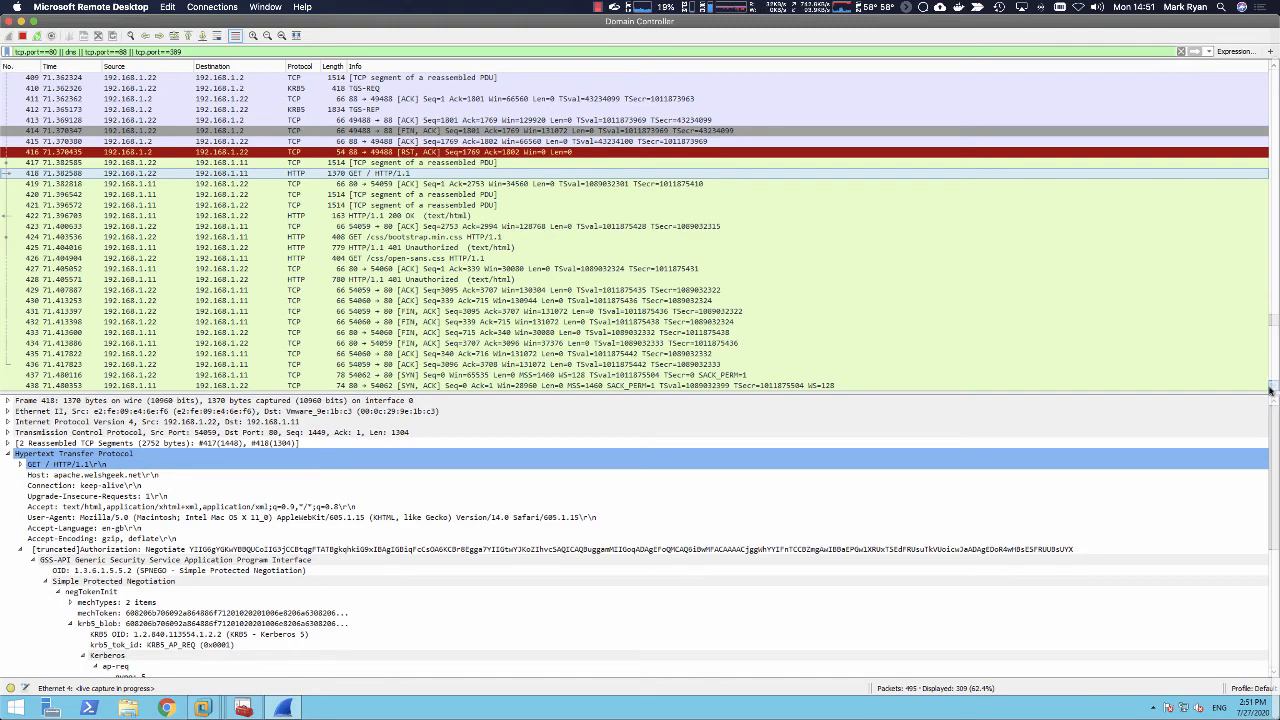
{"action": "scroll", "coordinate": [1270, 390], "scroll_direction": "down", "scroll_amount": 5}
{"action": "scroll", "coordinate": [1270, 390], "scroll_direction": "down", "scroll_amount": 4}
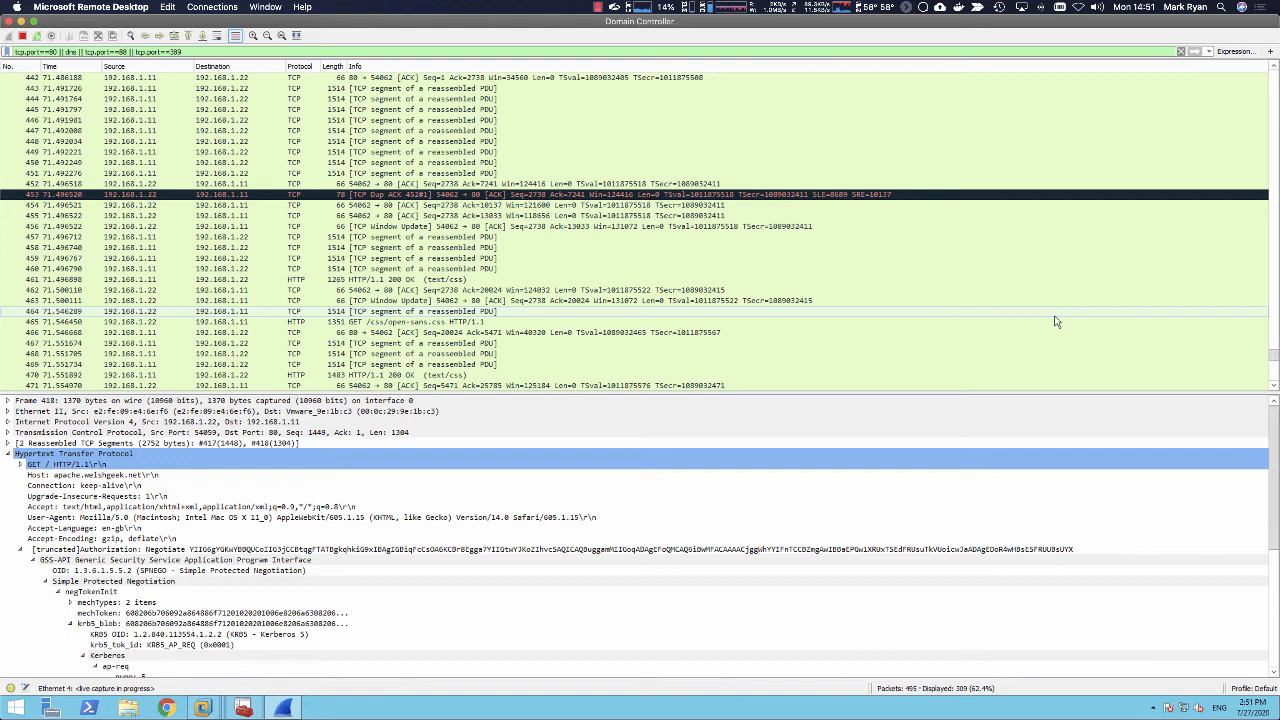
Step: Switch to Chrome and skim the Microsoft Docs article on configuring infrastructure to support SCEP with Intune
{"action": "key", "text": "super+Tab"}
{"action": "key", "text": "super+Tab"}
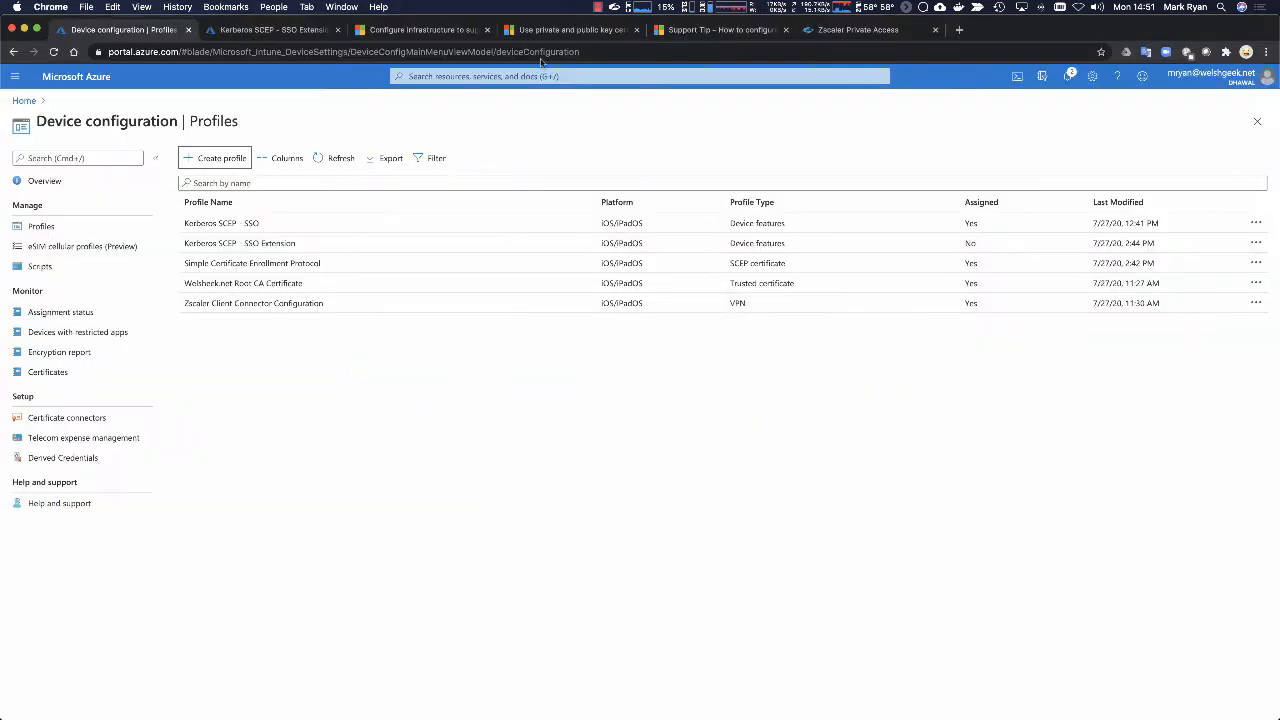
{"action": "left_click", "coordinate": [415, 31]}
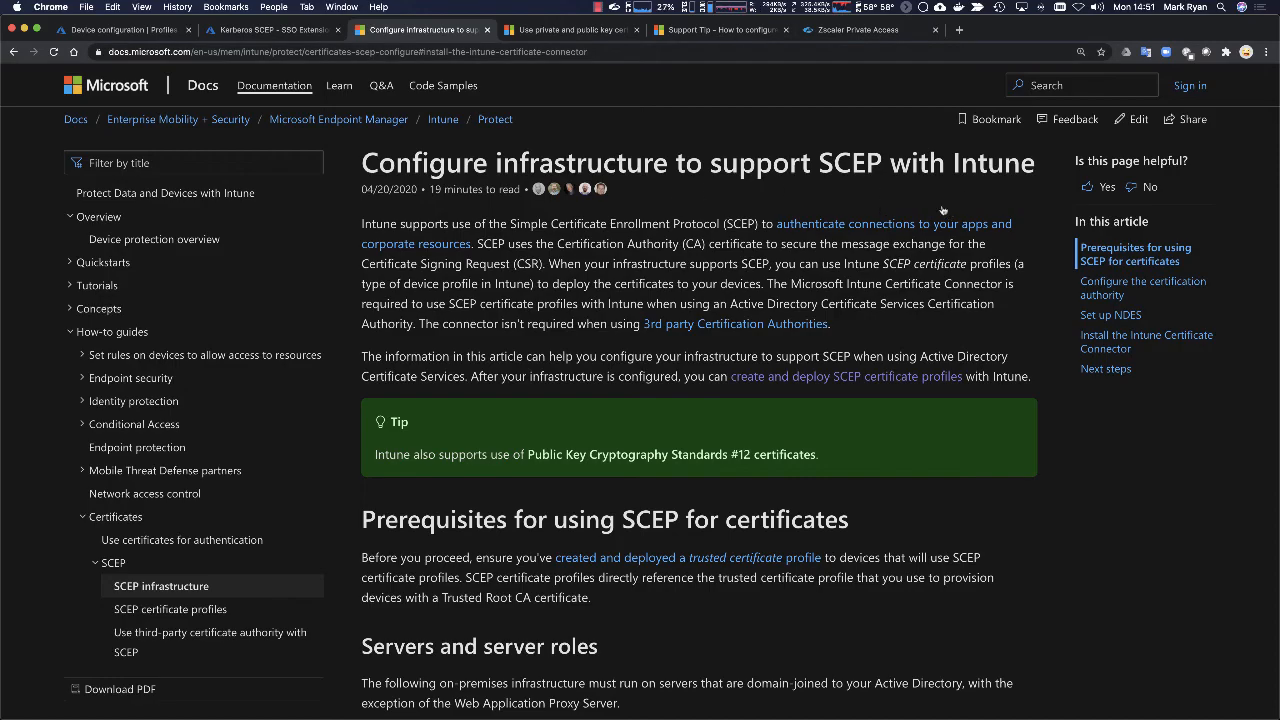
{"action": "scroll", "coordinate": [1010, 229], "scroll_direction": "down", "scroll_amount": 15}
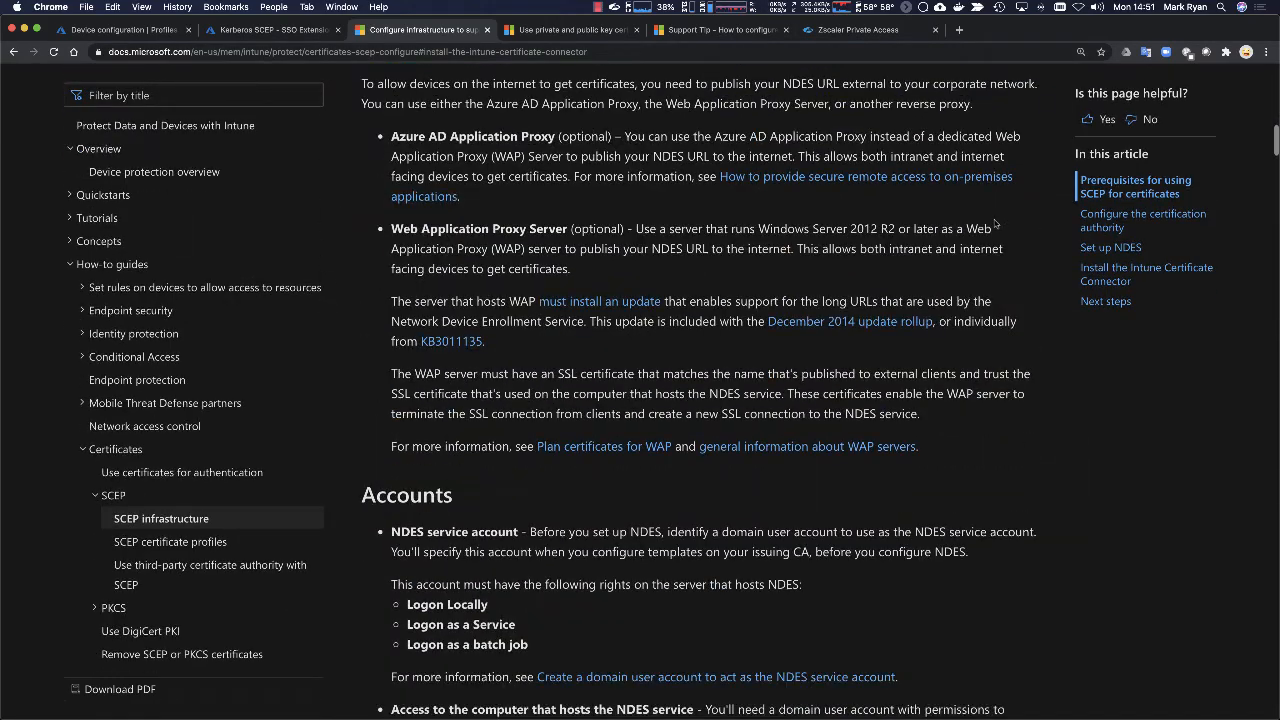
{"action": "scroll", "coordinate": [995, 222], "scroll_direction": "down", "scroll_amount": 15}
{"action": "scroll", "coordinate": [601, 77], "scroll_direction": "up", "scroll_amount": 10}
{"action": "scroll", "coordinate": [601, 77], "scroll_direction": "up", "scroll_amount": 1}
Step: Look over the Microsoft Docs article on configuring and using PKCS certificates with Intune
{"action": "left_click", "coordinate": [575, 30]}
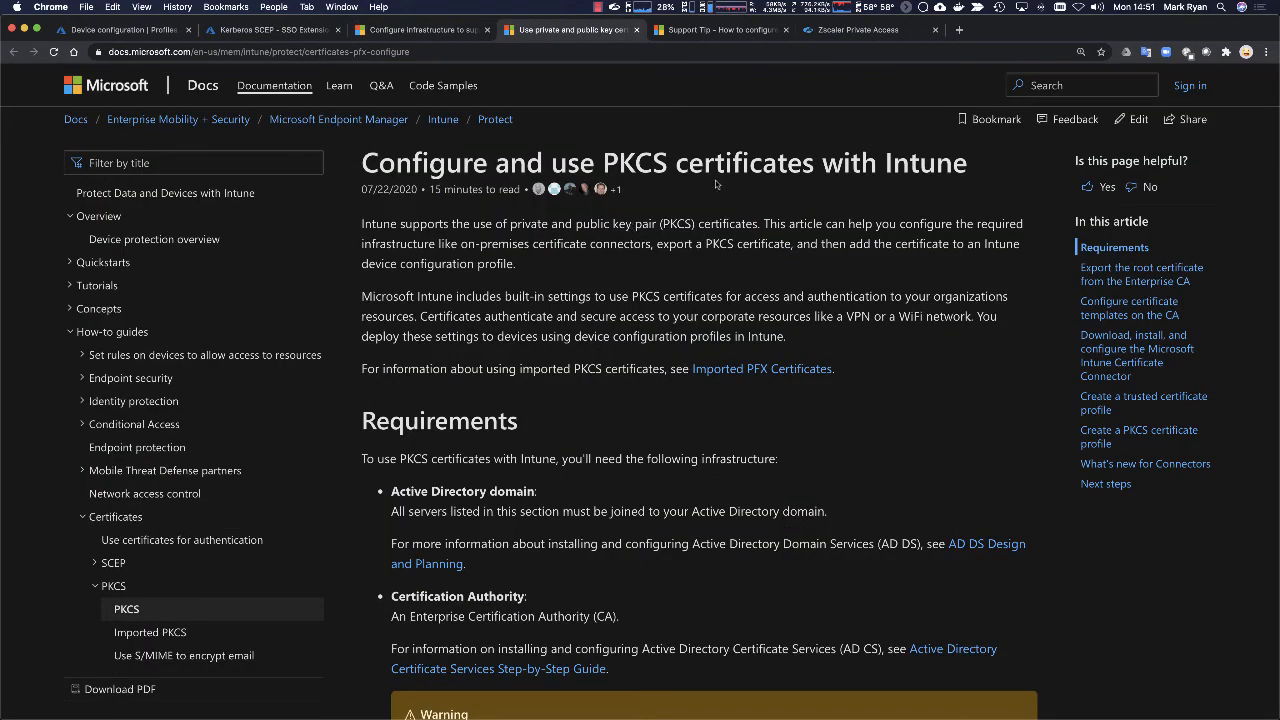
{"action": "scroll", "coordinate": [561, 279], "scroll_direction": "down", "scroll_amount": 5}
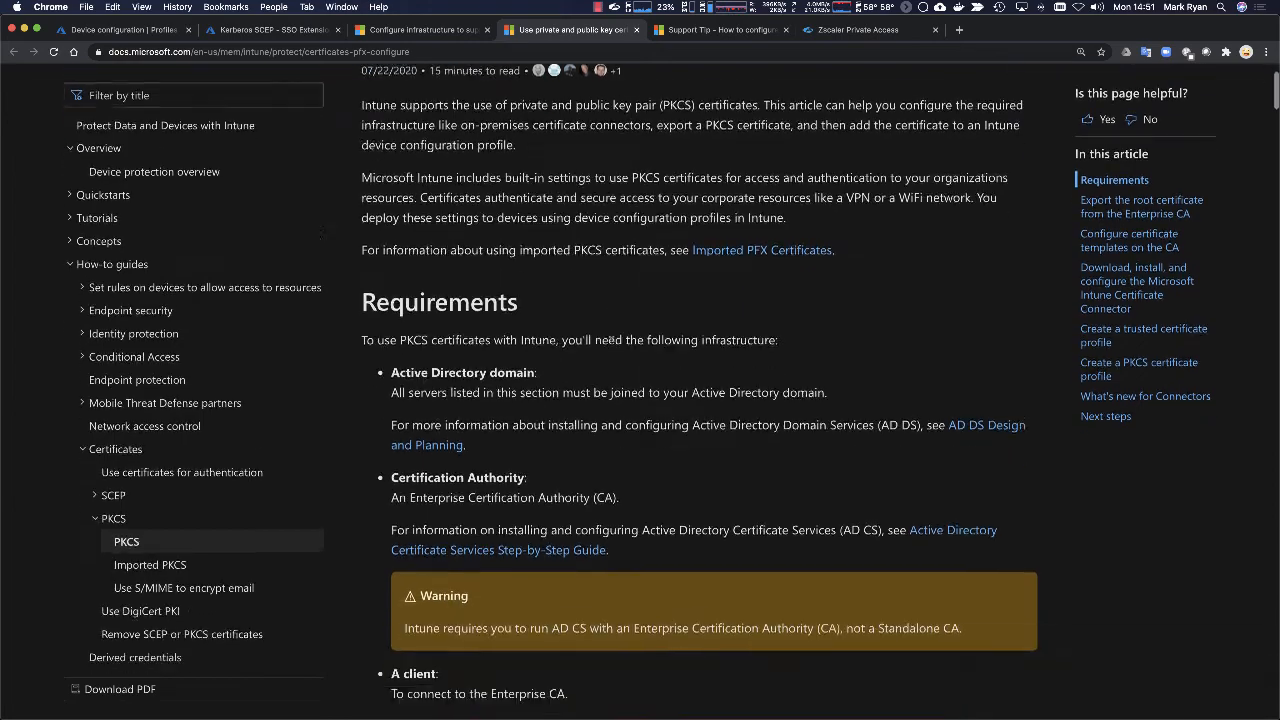
{"action": "scroll", "coordinate": [752, 350], "scroll_direction": "up", "scroll_amount": 5}
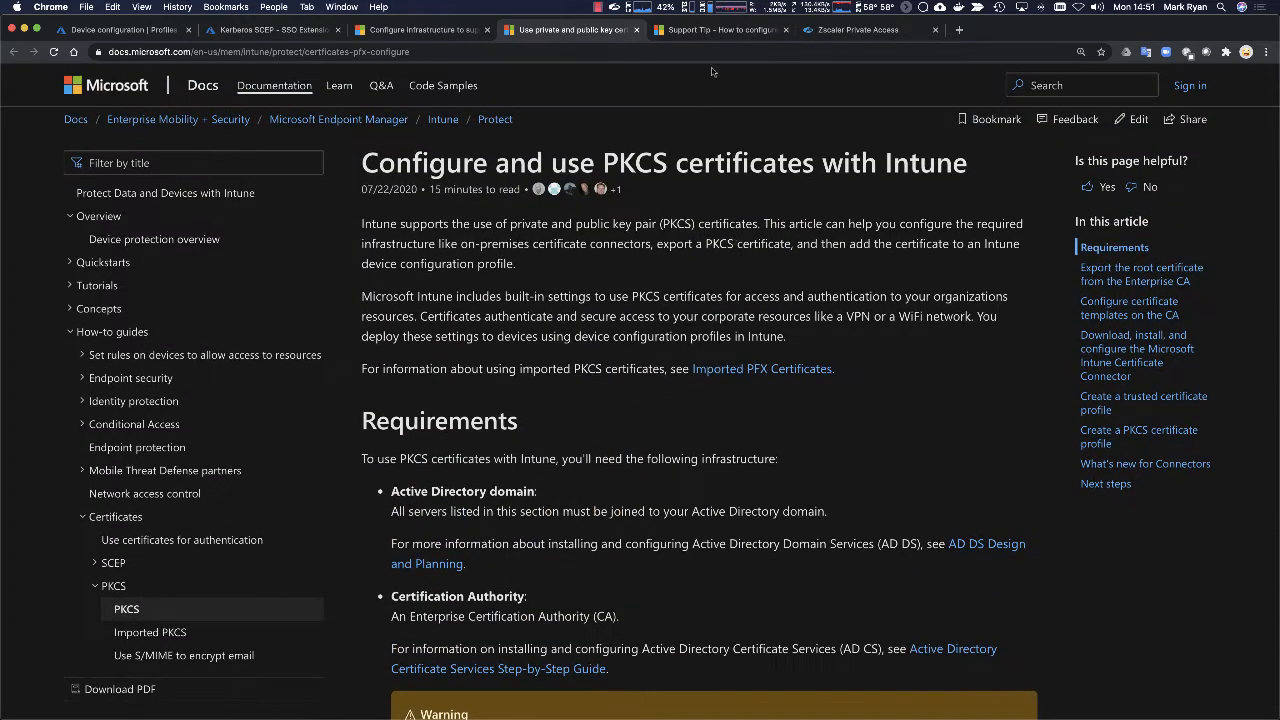
Step: Skim the Tech Community support tip on configuring NDES for SCEP, from the server installation through to the Intune certificate profiles
{"action": "left_click", "coordinate": [693, 32]}
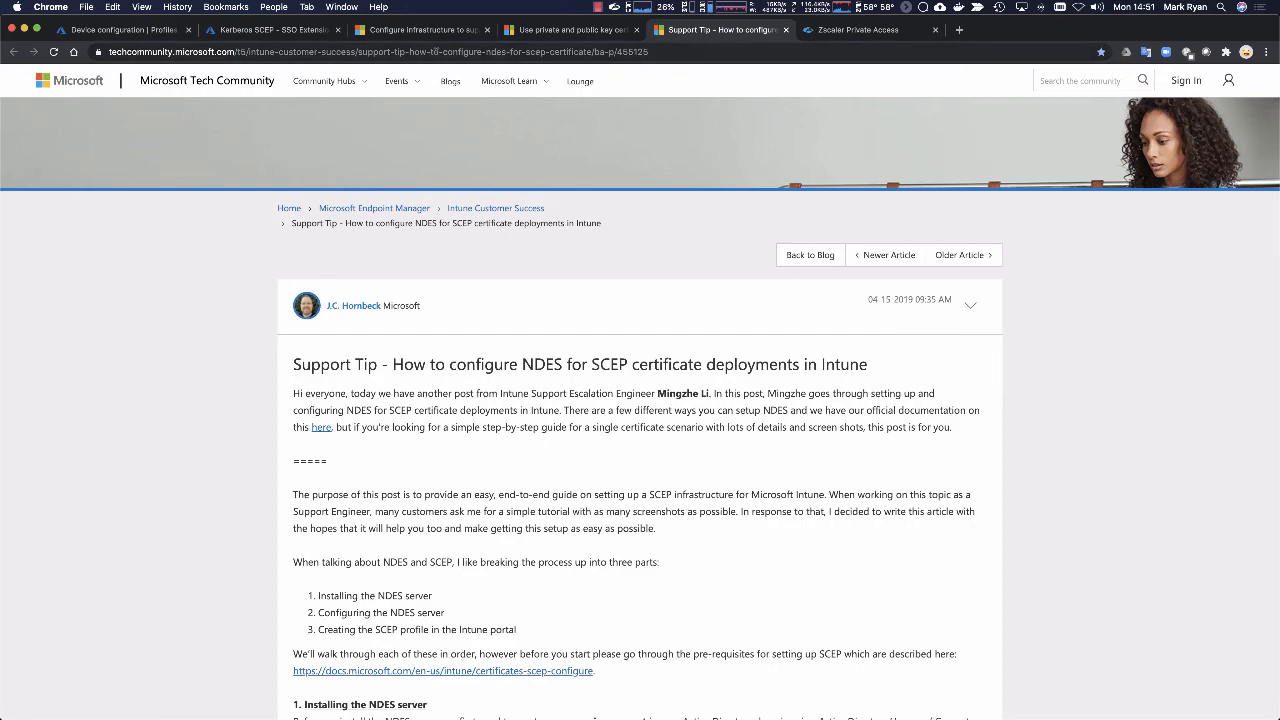
{"action": "scroll", "coordinate": [687, 392], "scroll_direction": "down", "scroll_amount": 8}
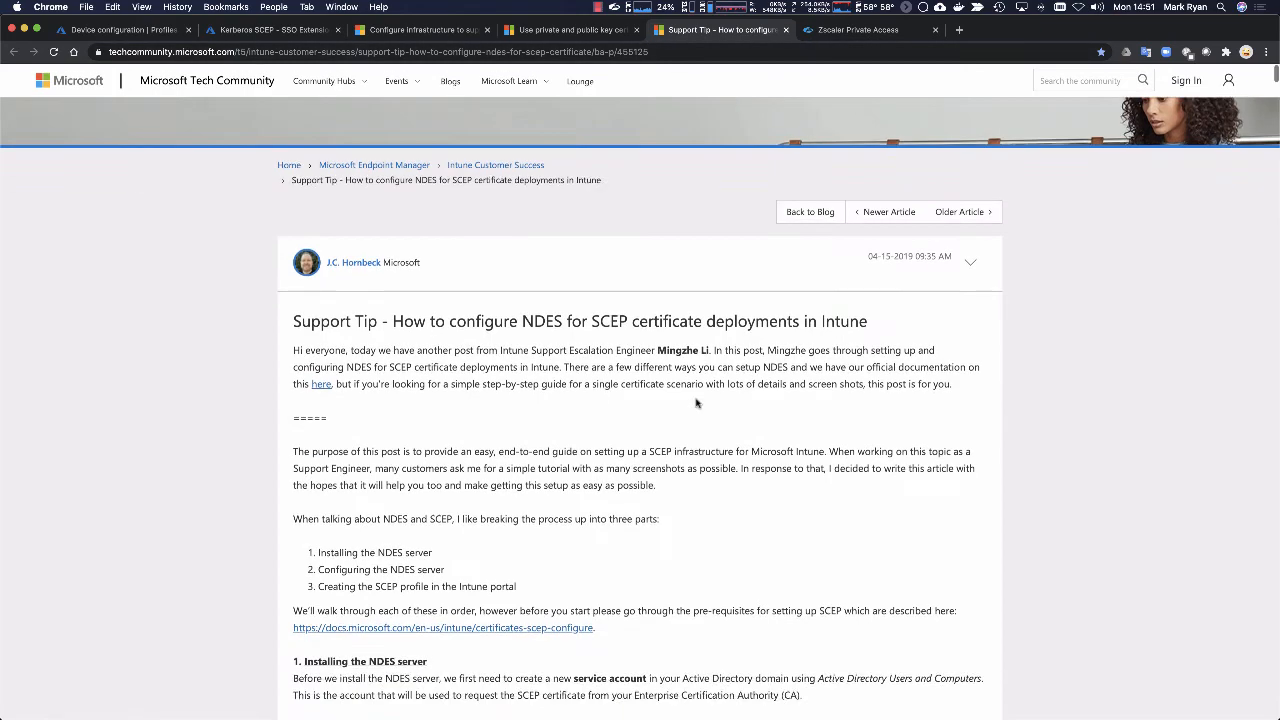
{"action": "scroll", "coordinate": [687, 392], "scroll_direction": "down", "scroll_amount": 20}
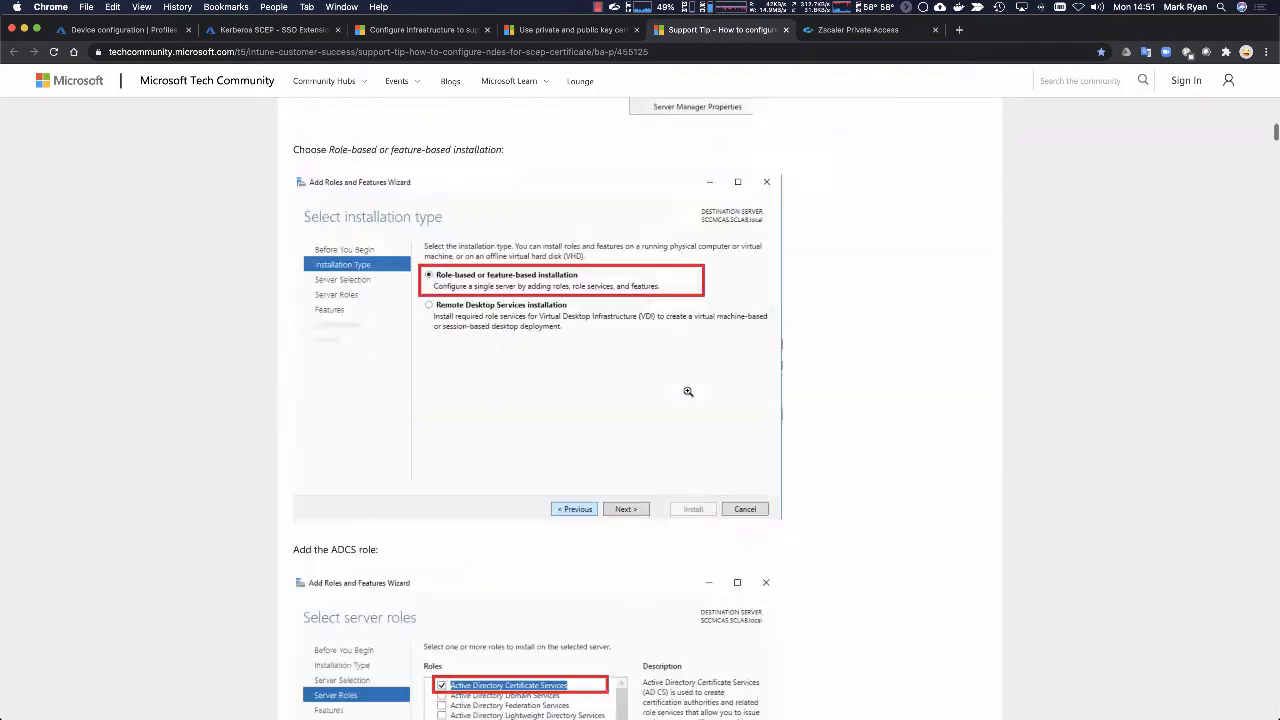
{"action": "scroll", "coordinate": [686, 389], "scroll_direction": "down", "scroll_amount": 20}
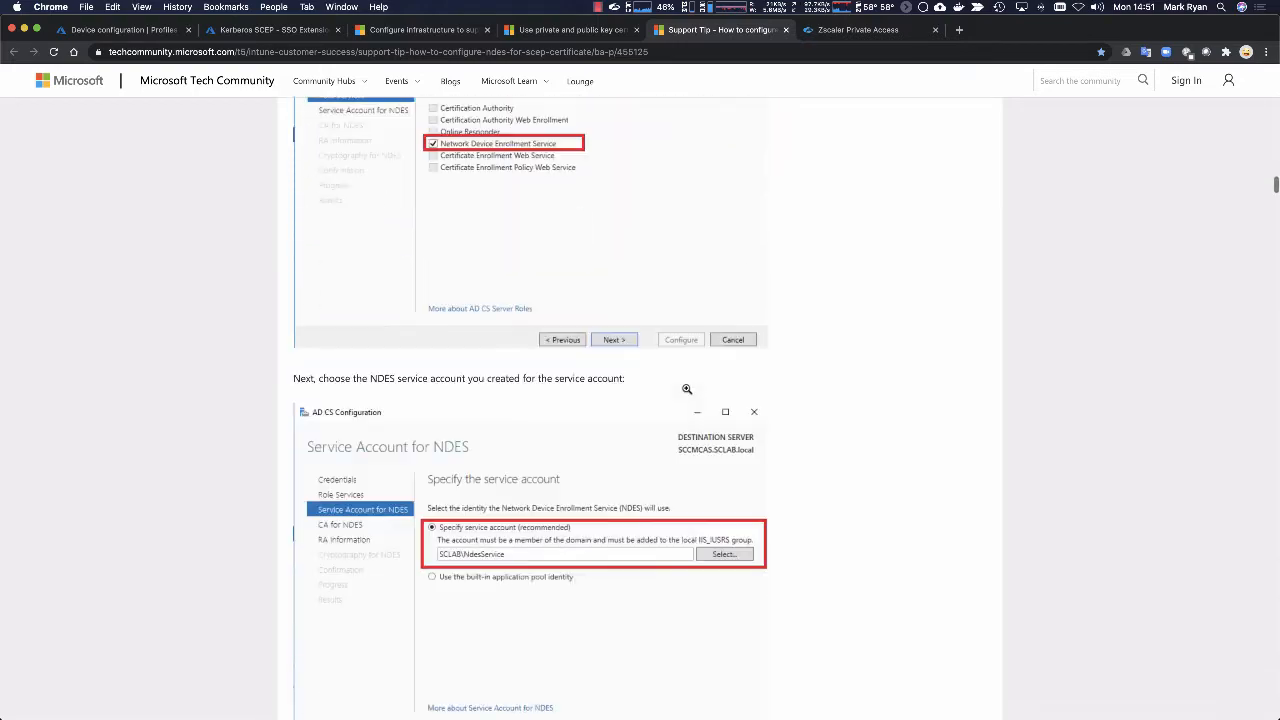
{"action": "scroll", "coordinate": [700, 392], "scroll_direction": "down", "scroll_amount": 20}
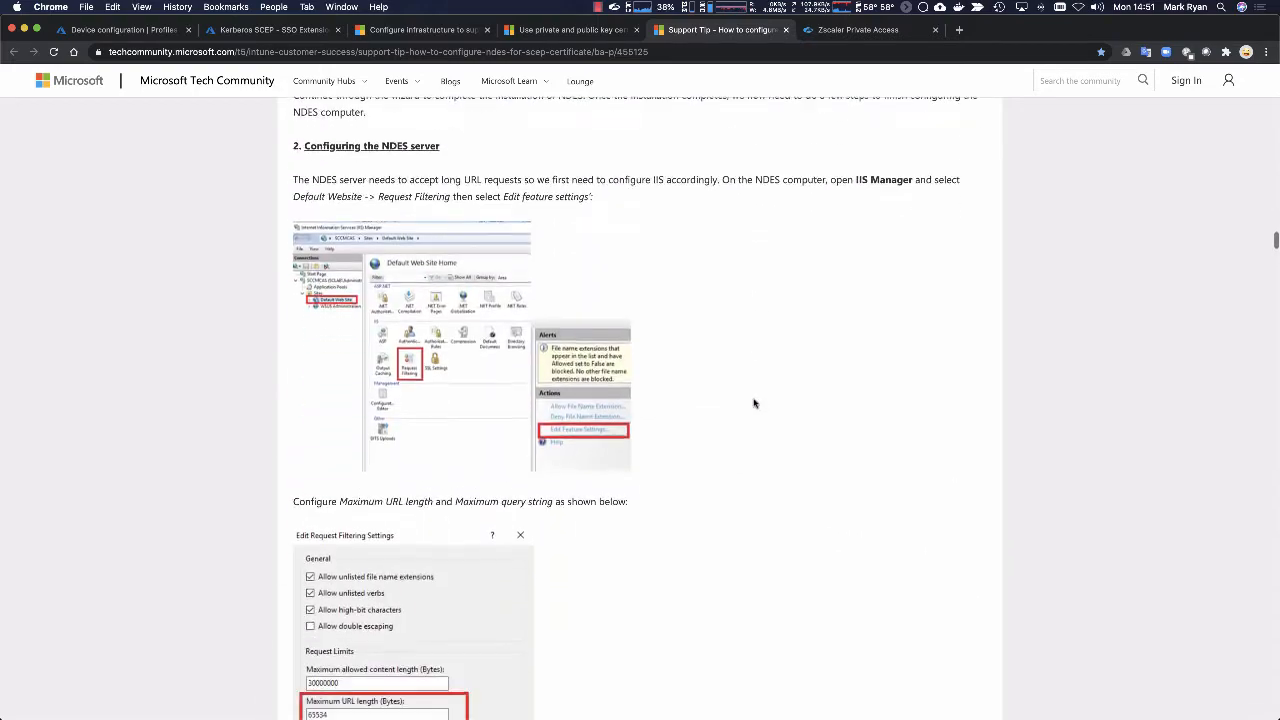
{"action": "scroll", "coordinate": [750, 398], "scroll_direction": "down", "scroll_amount": 20}
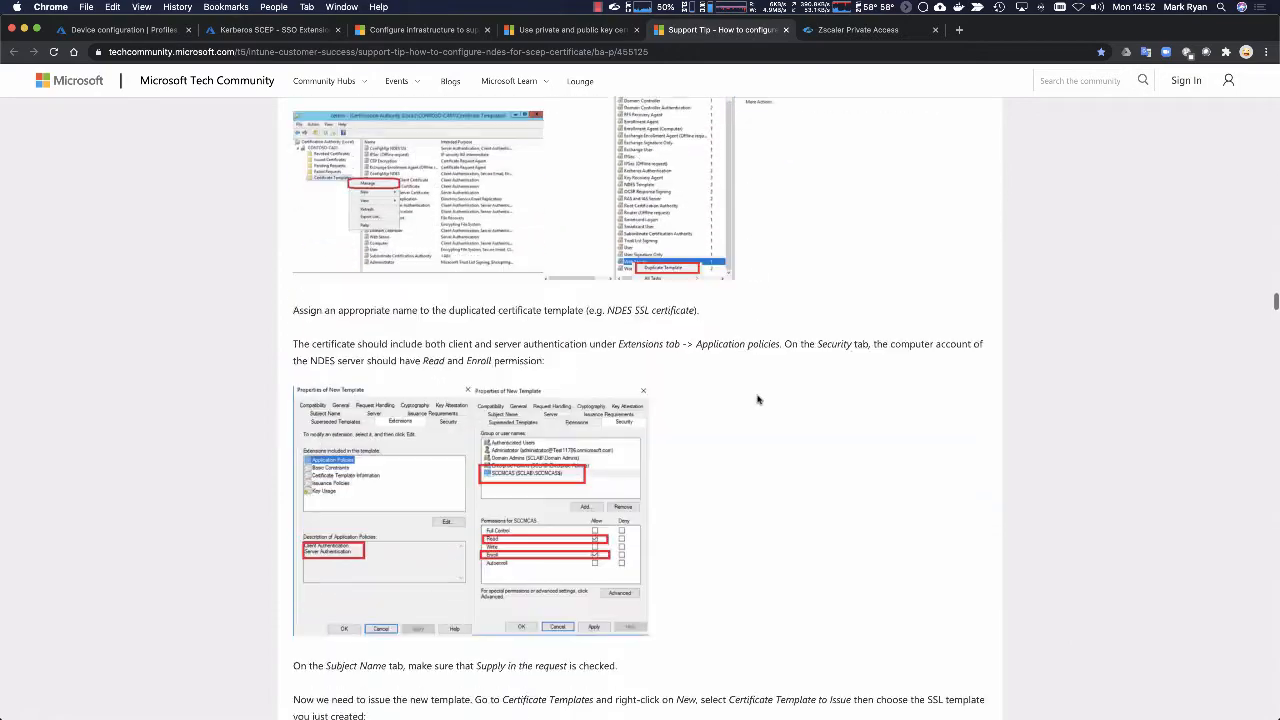
{"action": "scroll", "coordinate": [893, 421], "scroll_direction": "down", "scroll_amount": 20}
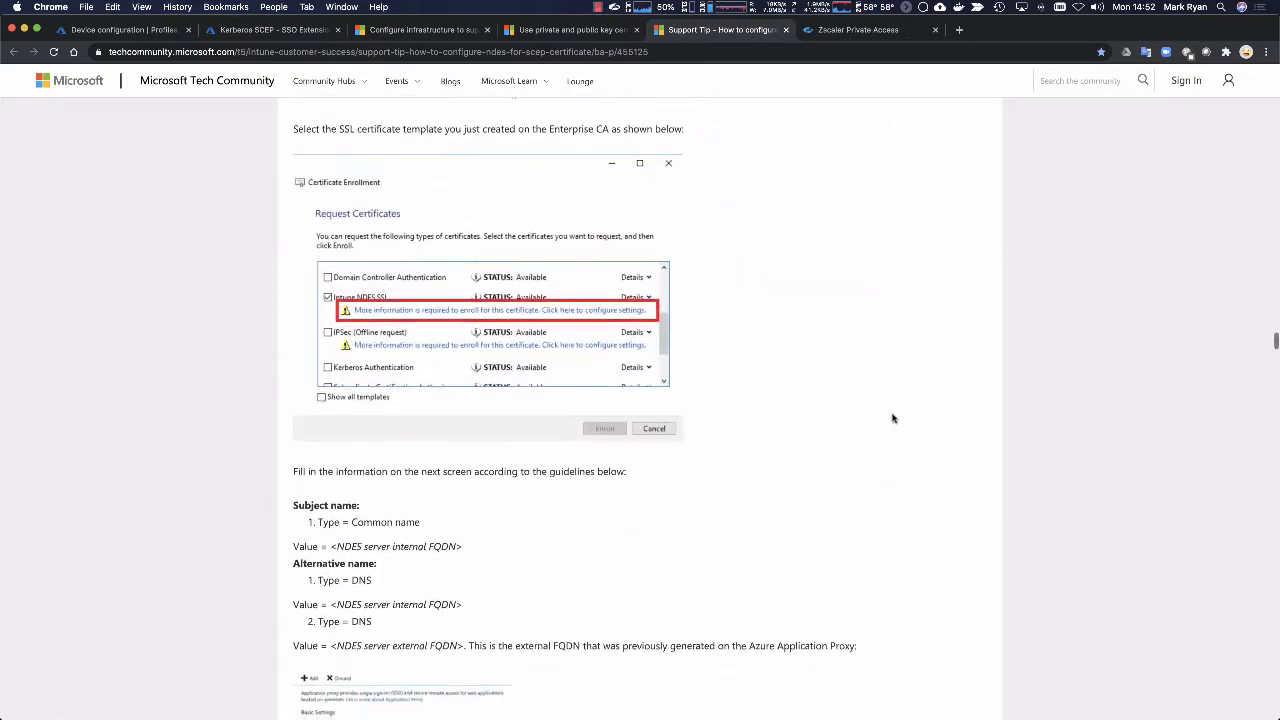
{"action": "scroll", "coordinate": [894, 420], "scroll_direction": "down", "scroll_amount": 20}
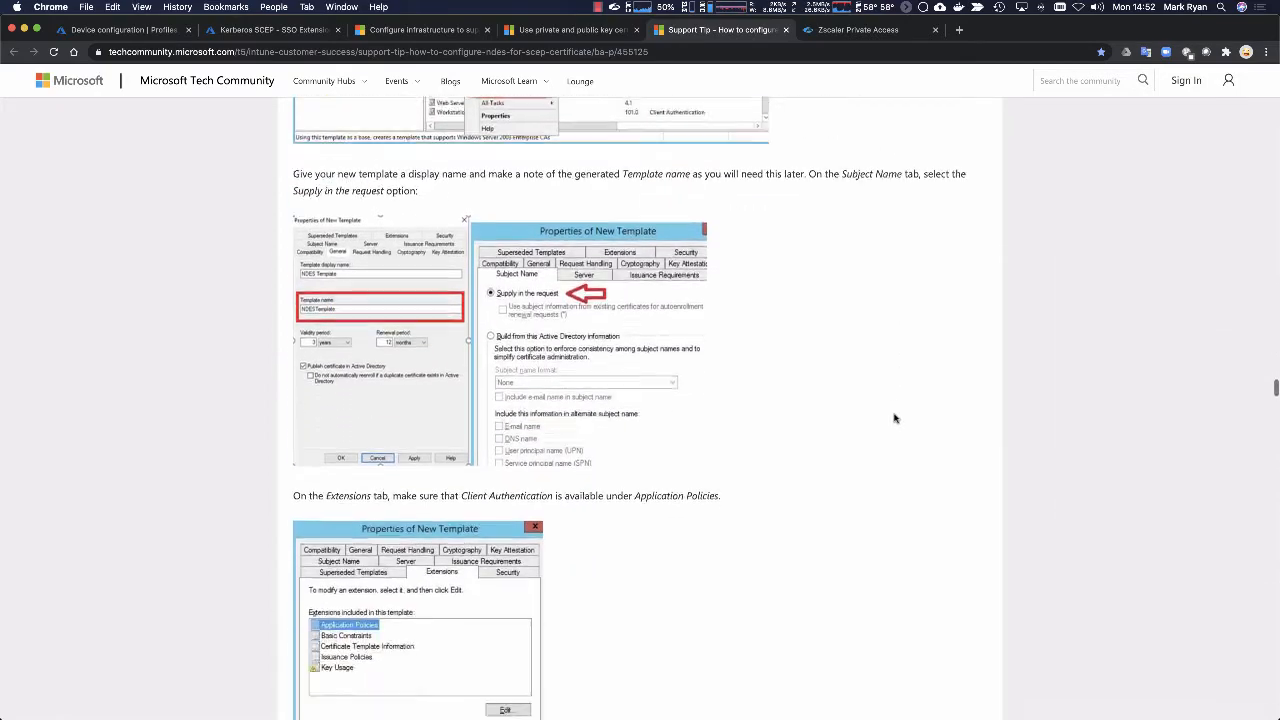
{"action": "scroll", "coordinate": [895, 418], "scroll_direction": "down", "scroll_amount": 20}
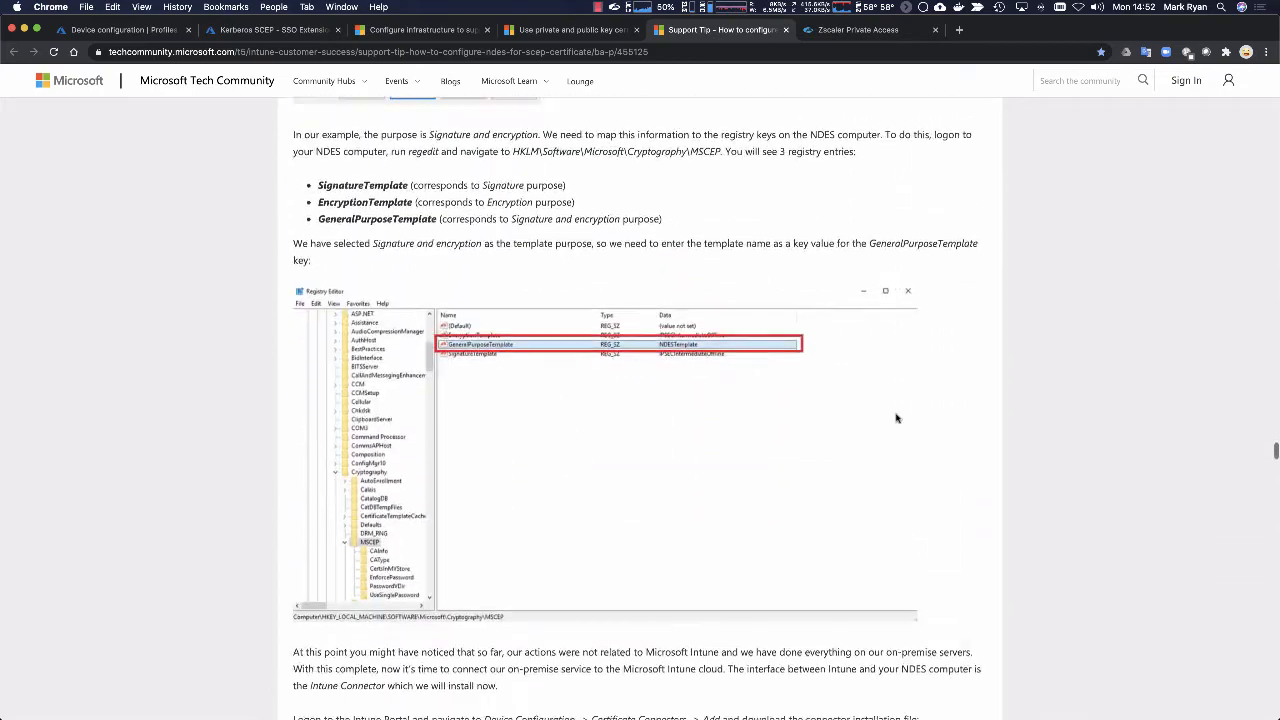
{"action": "scroll", "coordinate": [897, 418], "scroll_direction": "down", "scroll_amount": 1}
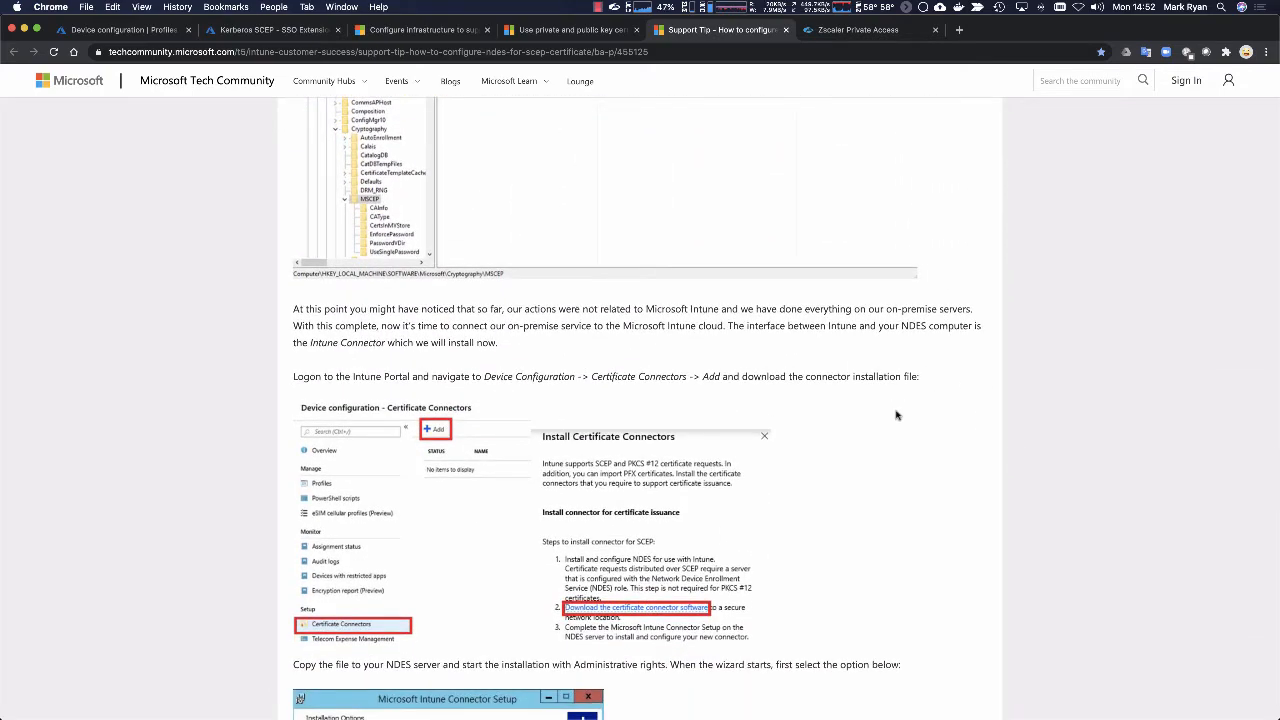
{"action": "scroll", "coordinate": [897, 416], "scroll_direction": "down", "scroll_amount": 20}
{"action": "scroll", "coordinate": [928, 449], "scroll_direction": "down", "scroll_amount": 5}
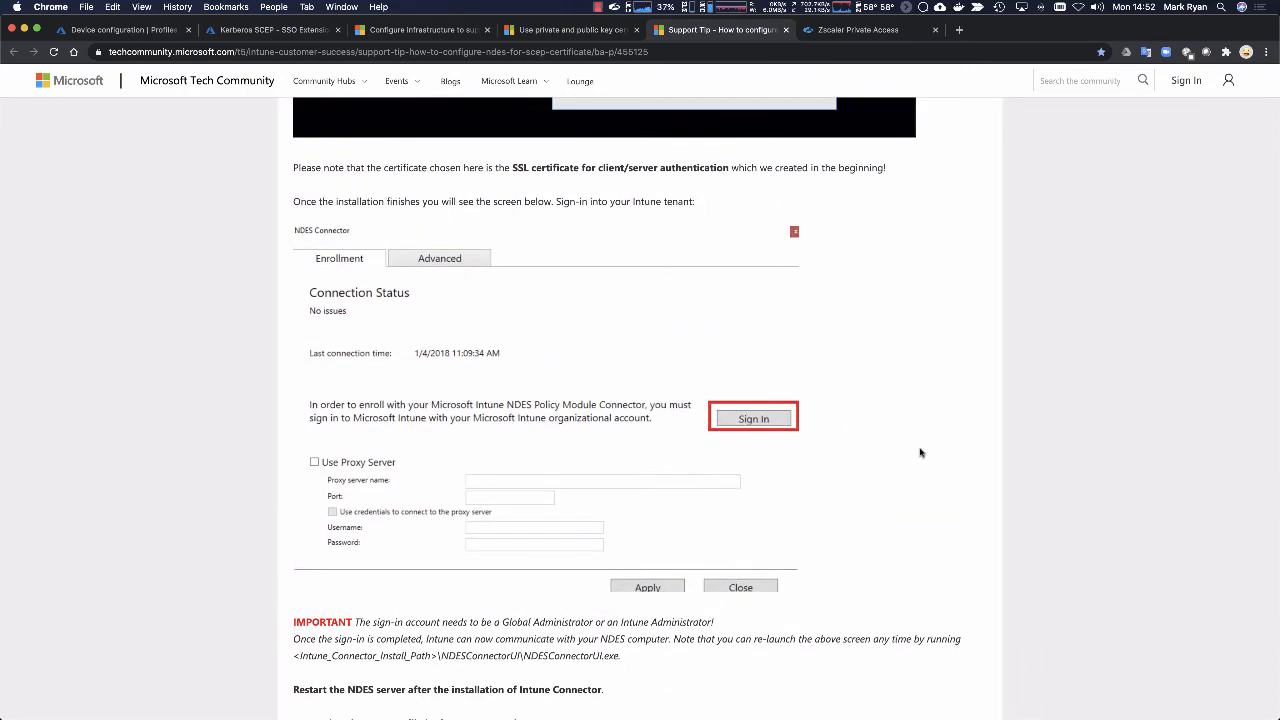
{"action": "scroll", "coordinate": [920, 453], "scroll_direction": "down", "scroll_amount": 20}
{"action": "scroll", "coordinate": [918, 450], "scroll_direction": "down", "scroll_amount": 8}
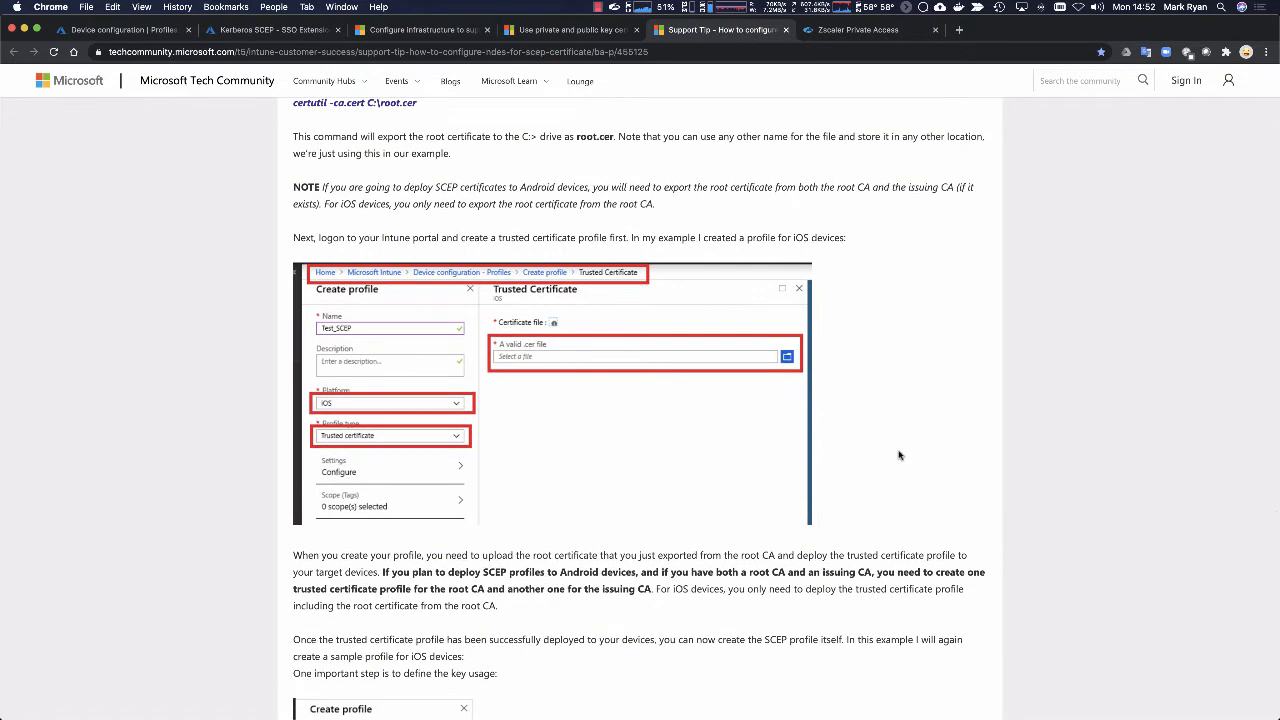
{"action": "scroll", "coordinate": [904, 456], "scroll_direction": "down", "scroll_amount": 20}
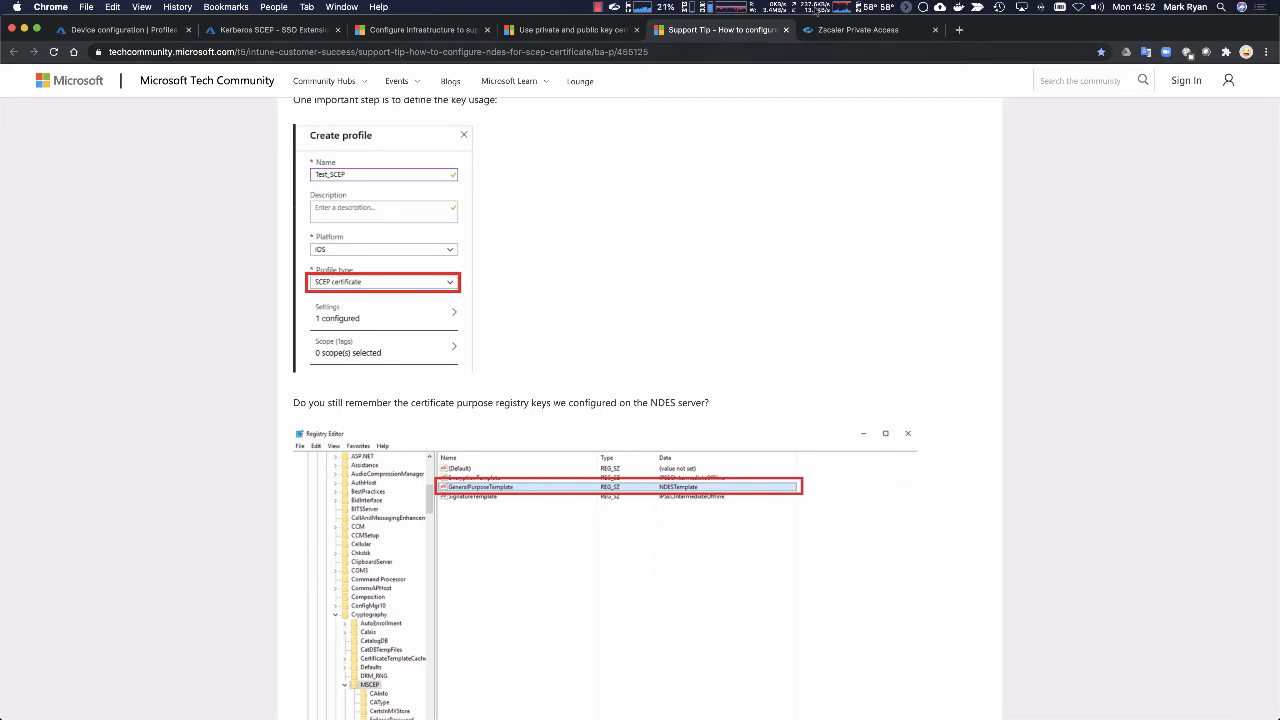
Step: Sign in to the Zscaler Private Access admin portal with the prefilled admin credentials
{"action": "left_click", "coordinate": [834, 29]}
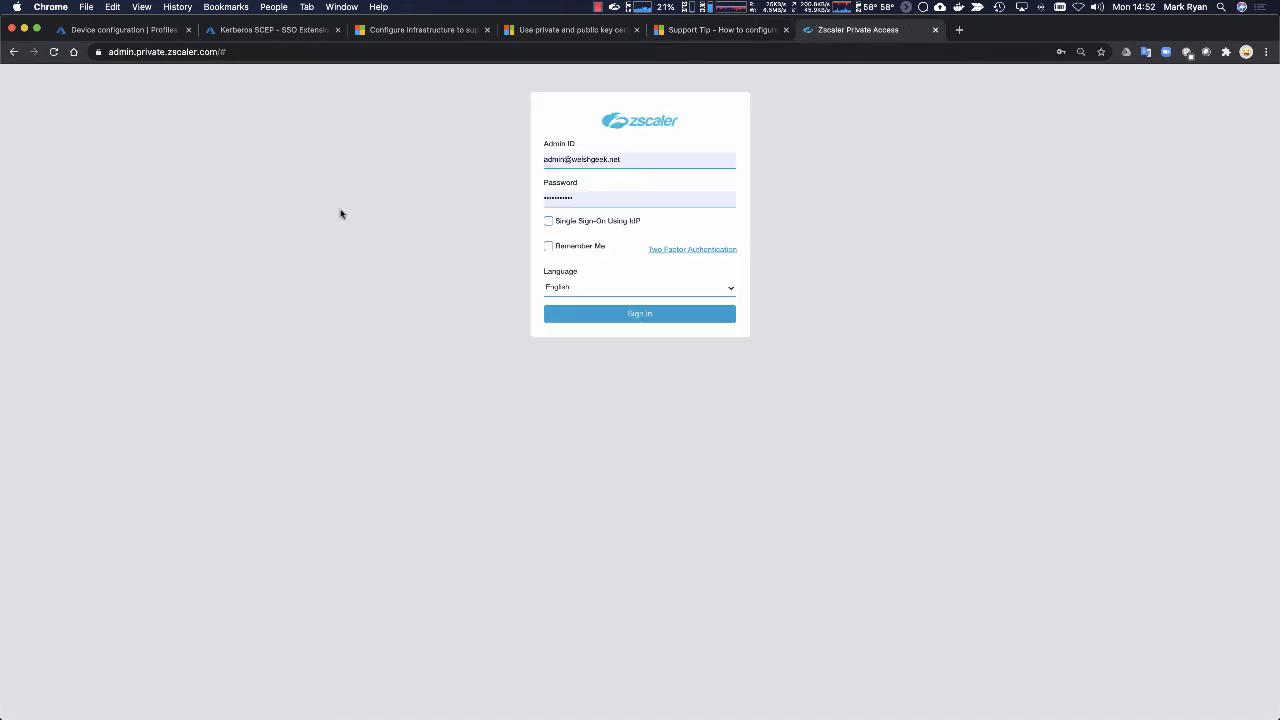
{"action": "left_click", "coordinate": [646, 317]}
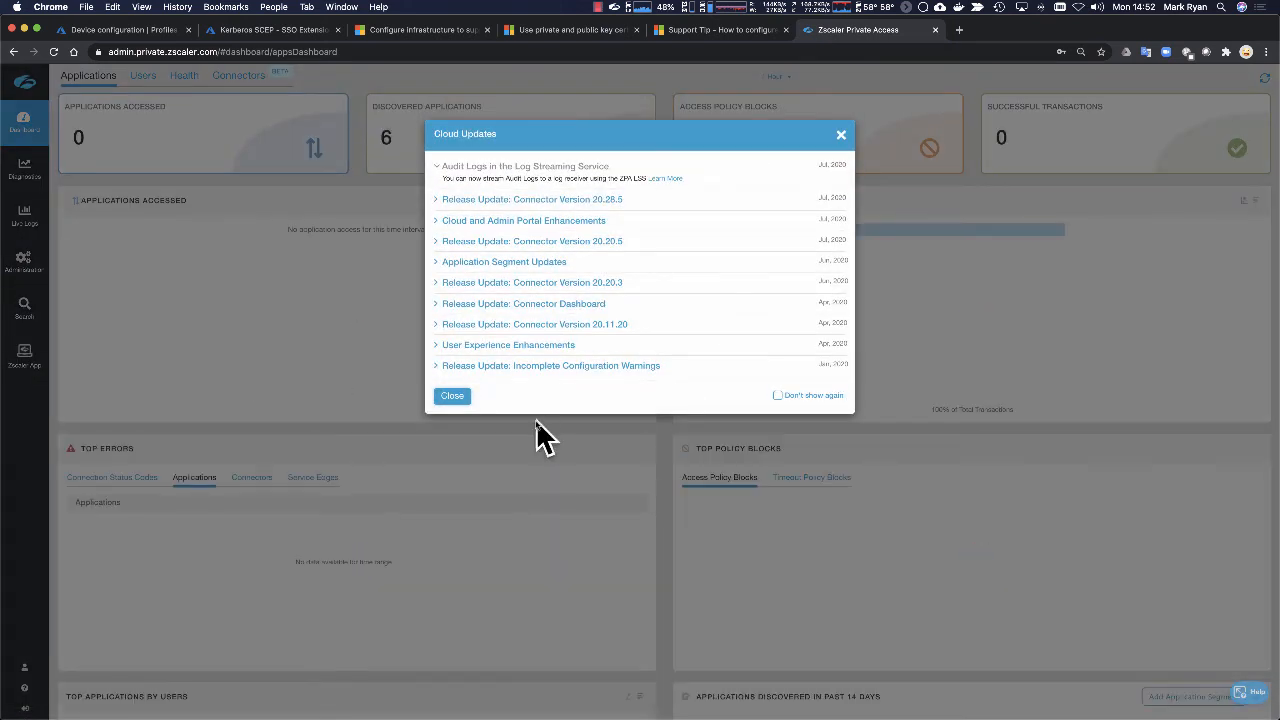
{"action": "left_click", "coordinate": [452, 395]}
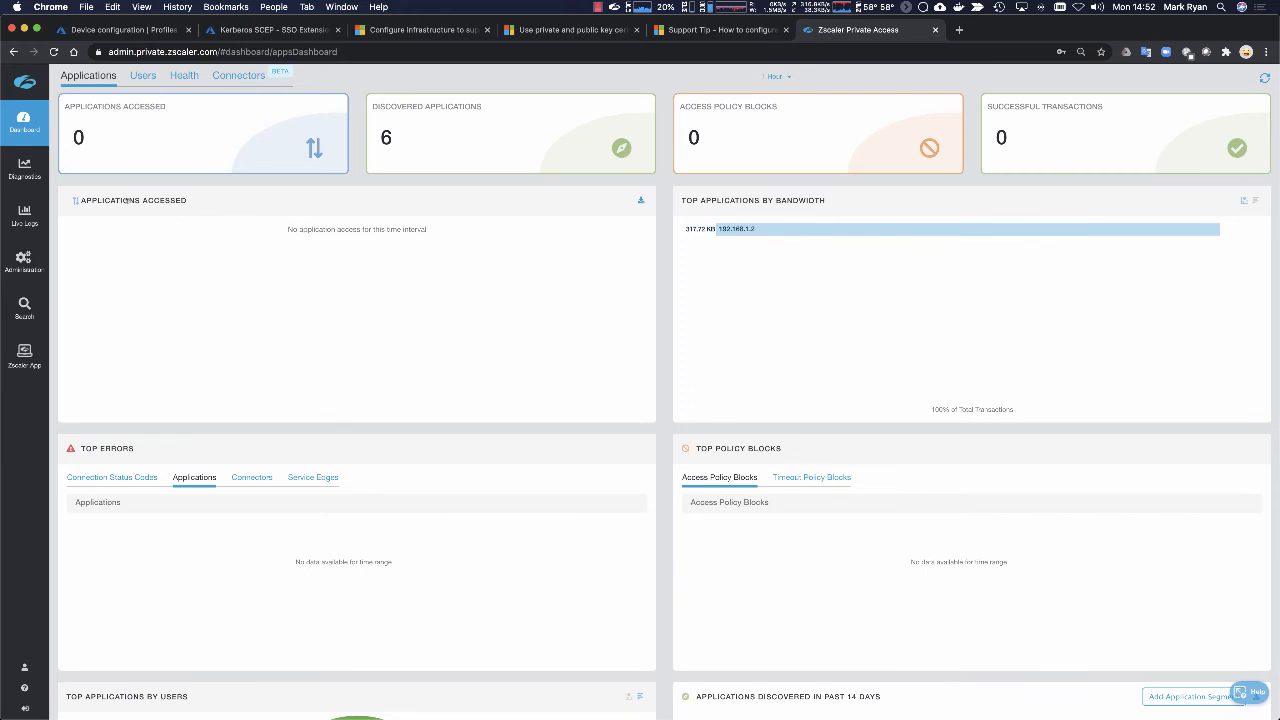
Step: Switch to the iPad mirror in QuickTime Player, view the Zscaler app's Private Access status, and return to the iPad home screen
{"action": "key", "text": "super+Tab"}
{"action": "key", "text": "super+Tab"}
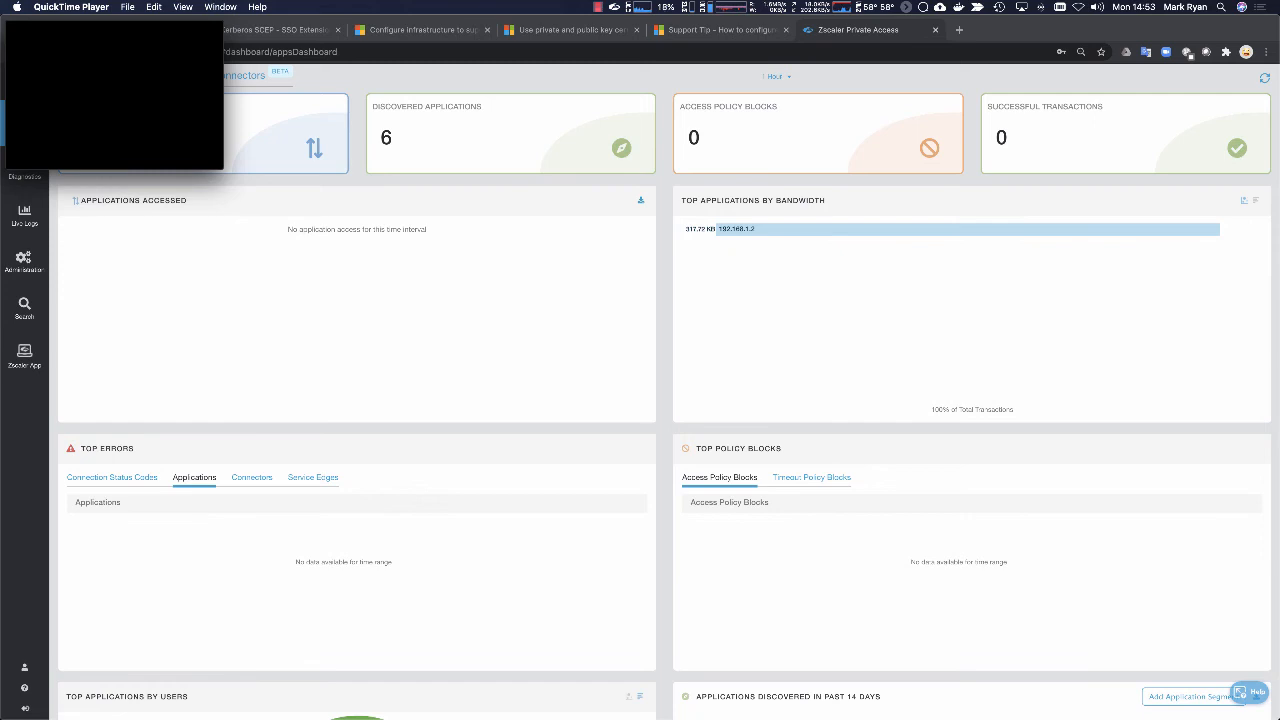
{"action": "mouse_move", "coordinate": [122, 140]}
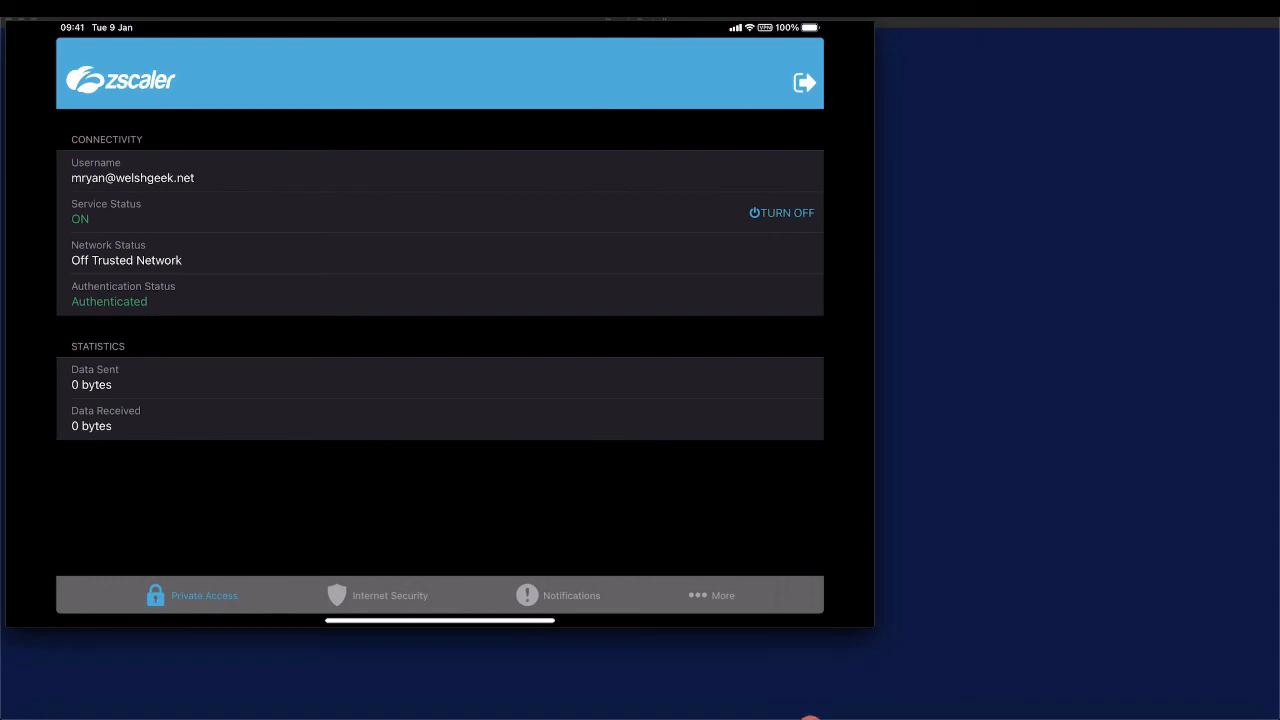
{"action": "left_click_drag", "start_coordinate": [440, 620], "coordinate": [456, 410]}
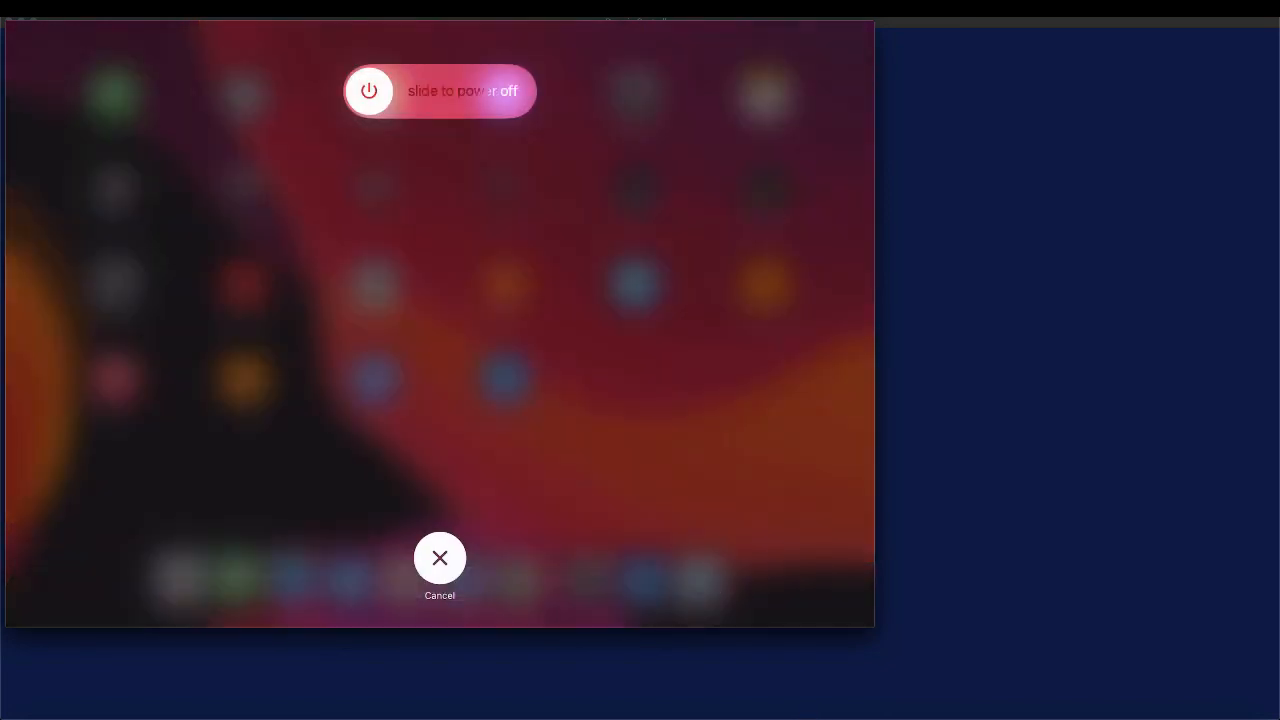
{"action": "left_click_drag", "start_coordinate": [369, 91], "coordinate": [511, 91]}
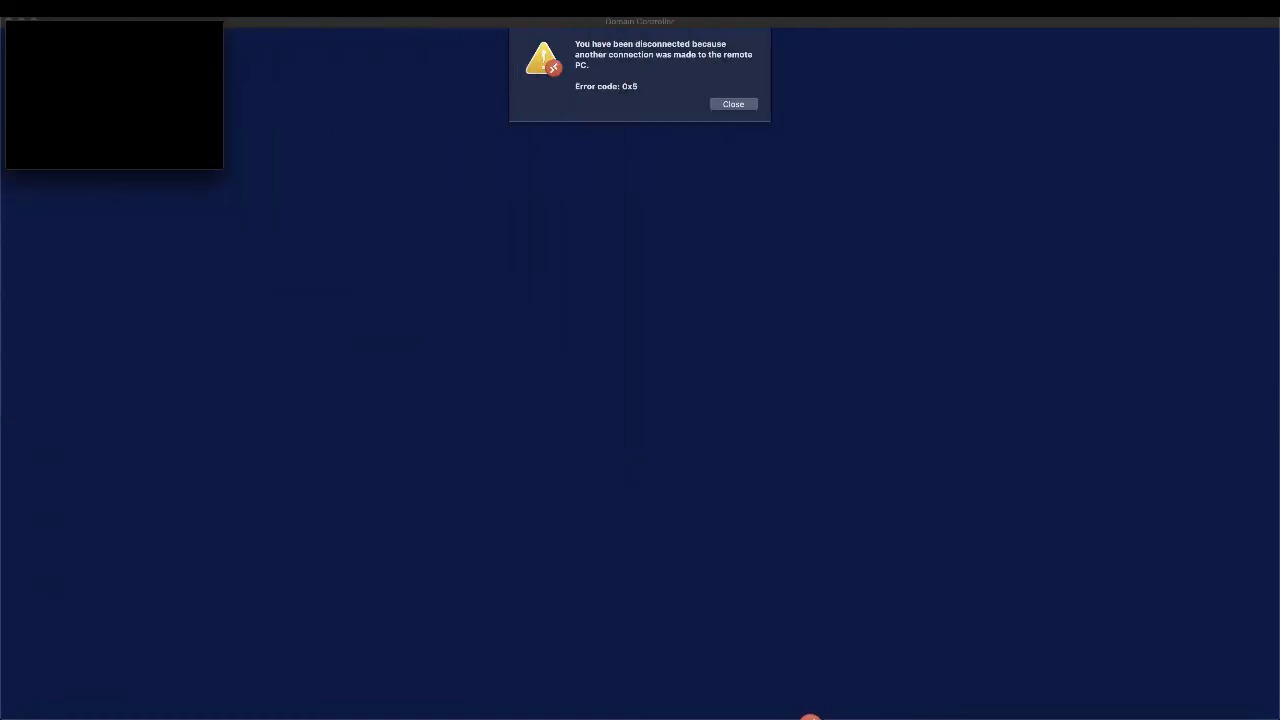
Step: Dismiss the Domain Controller session's disconnection message and minimise the Microsoft Remote Desktop window
{"action": "left_click", "coordinate": [734, 103]}
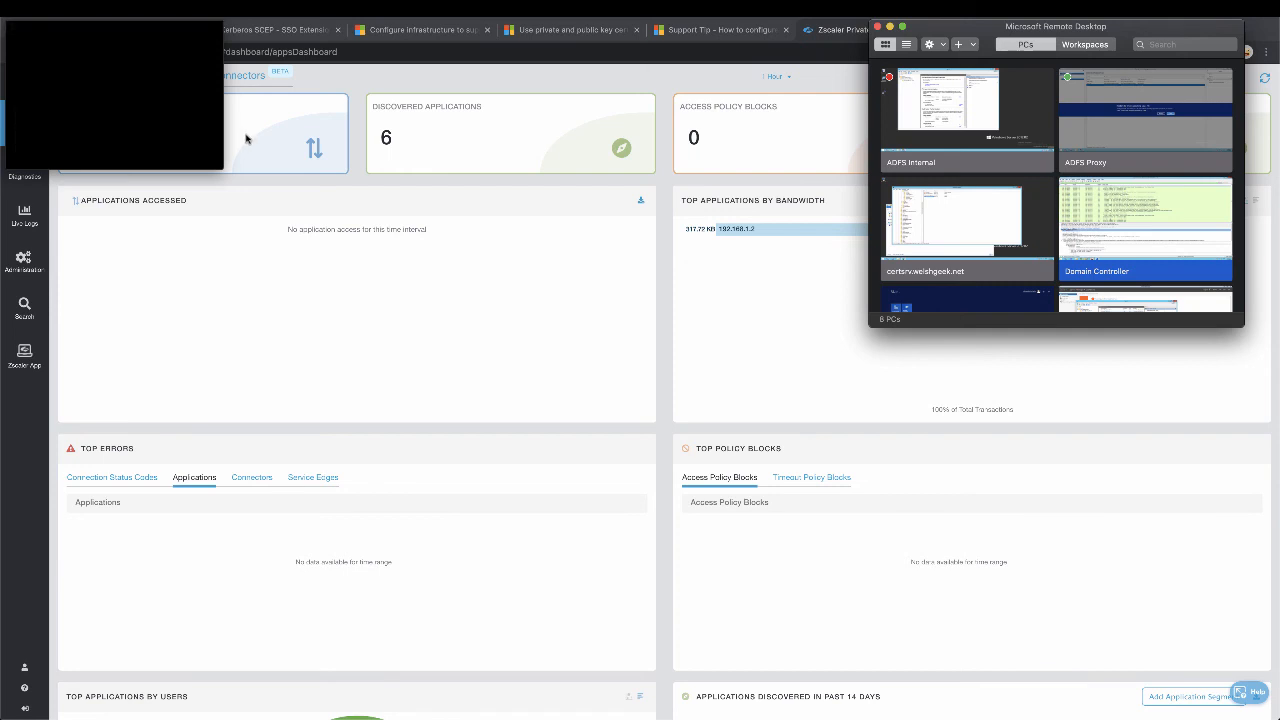
{"action": "left_click", "coordinate": [891, 27]}
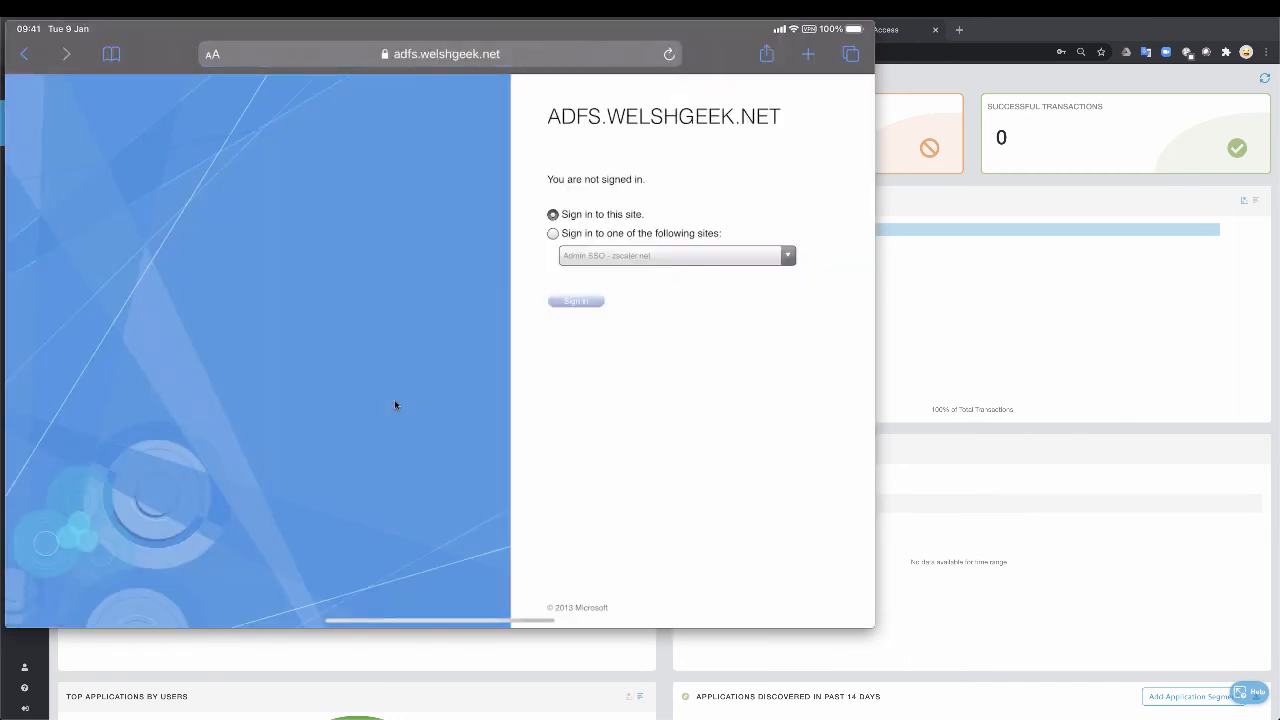
Step: Load apache.welshgeek.net in the iPad's browser in place of the ADFS sign-in page
{"action": "key", "text": "super+l"}
{"action": "type", "text": "ap"}
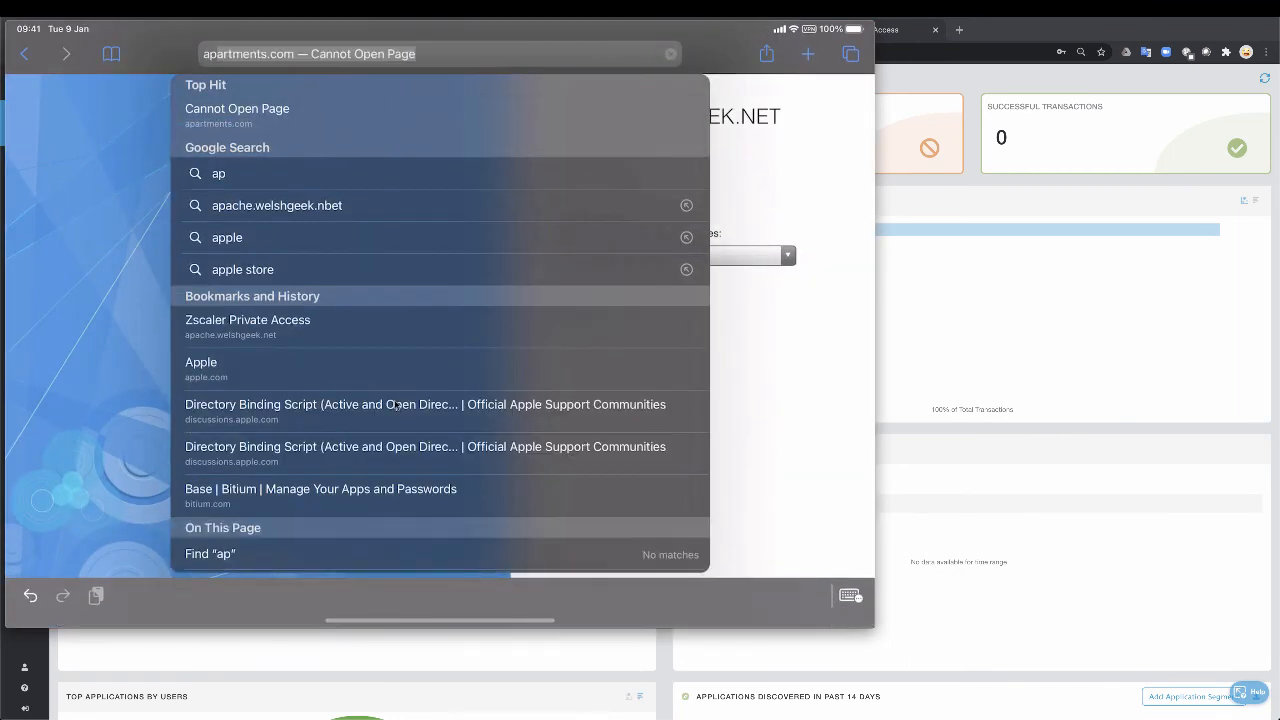
{"action": "type", "text": "ach"}
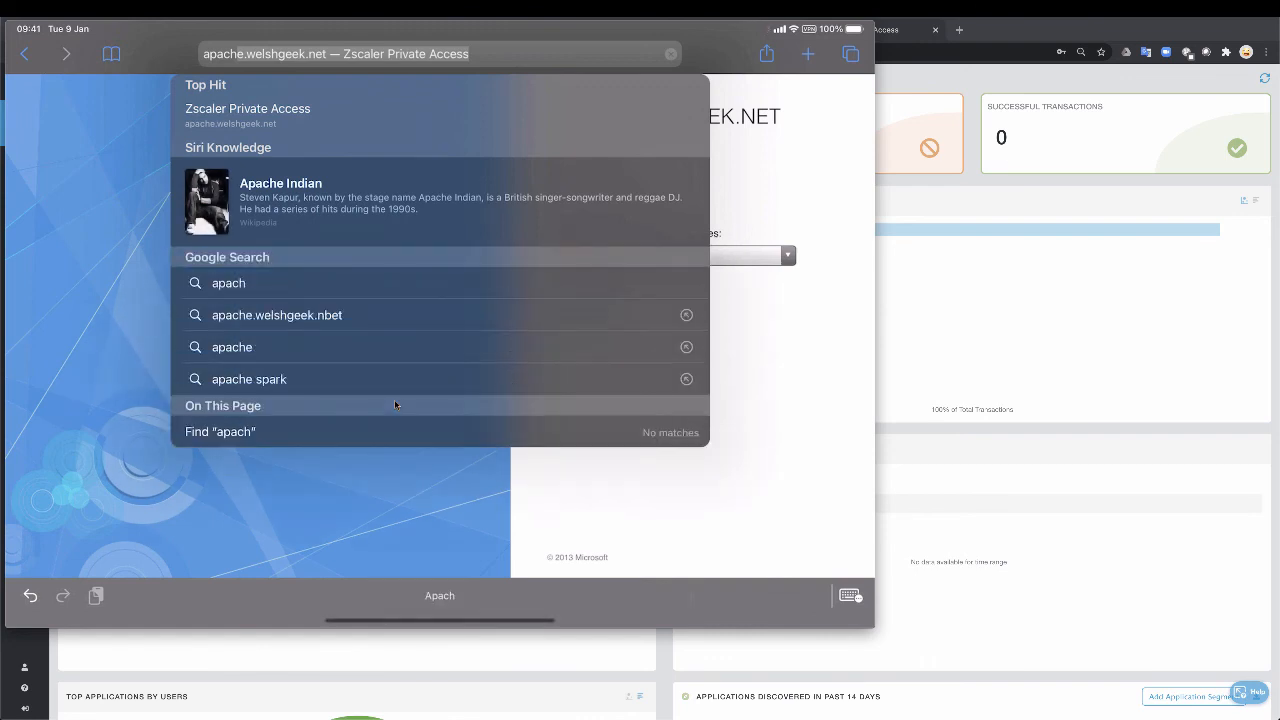
{"action": "key", "text": "Return"}
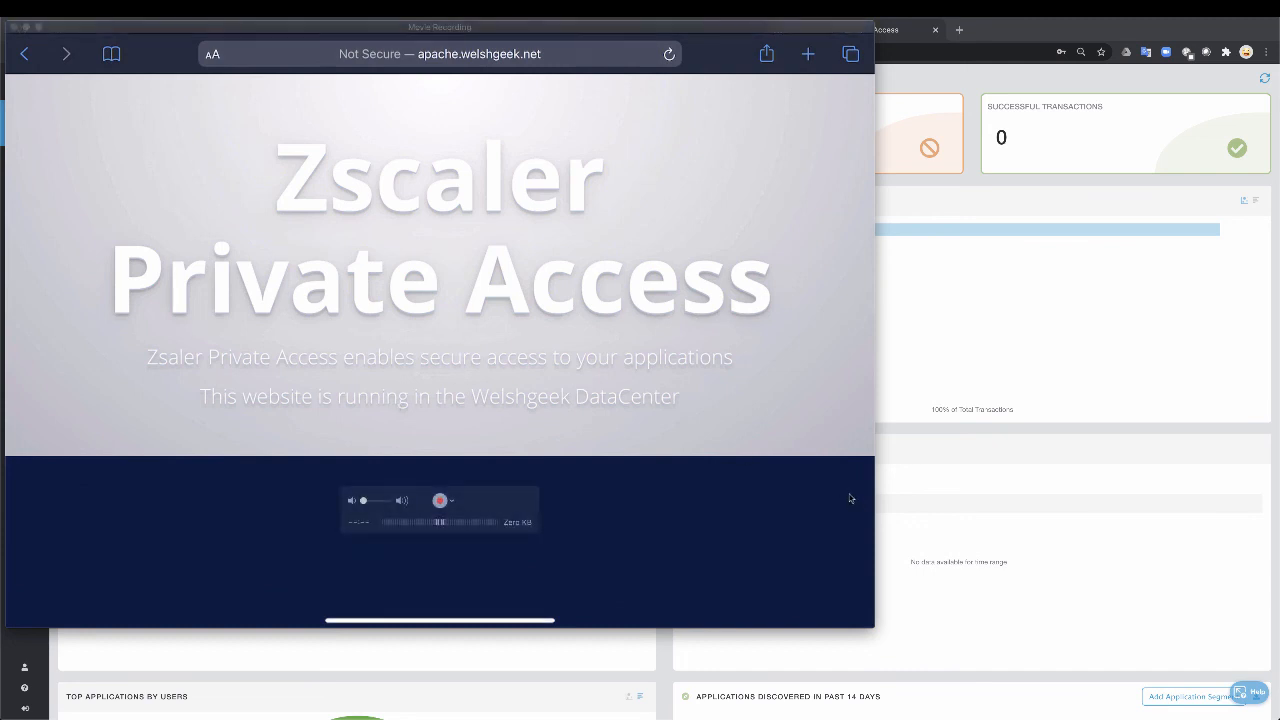
Step: Switch back to Chrome, open the Zscaler user activity diagnostics and refresh the log with no filters applied
{"action": "left_click", "coordinate": [928, 384]}
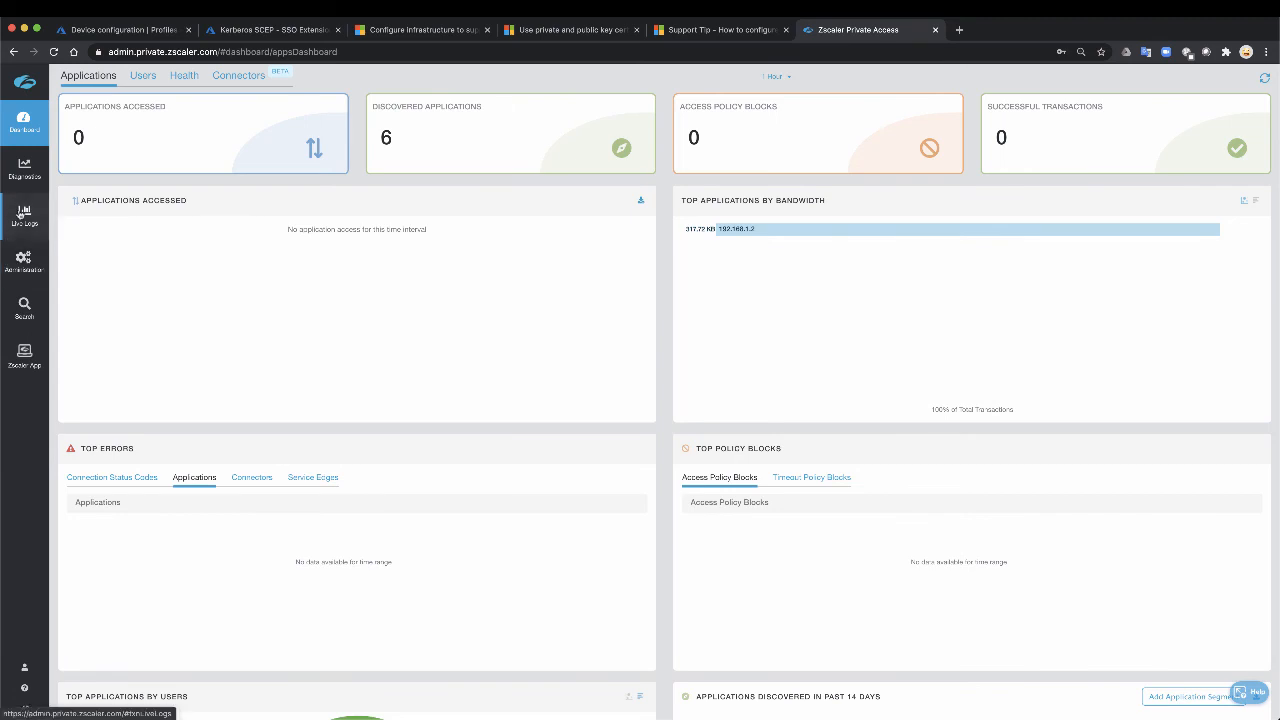
{"action": "left_click", "coordinate": [18, 170]}
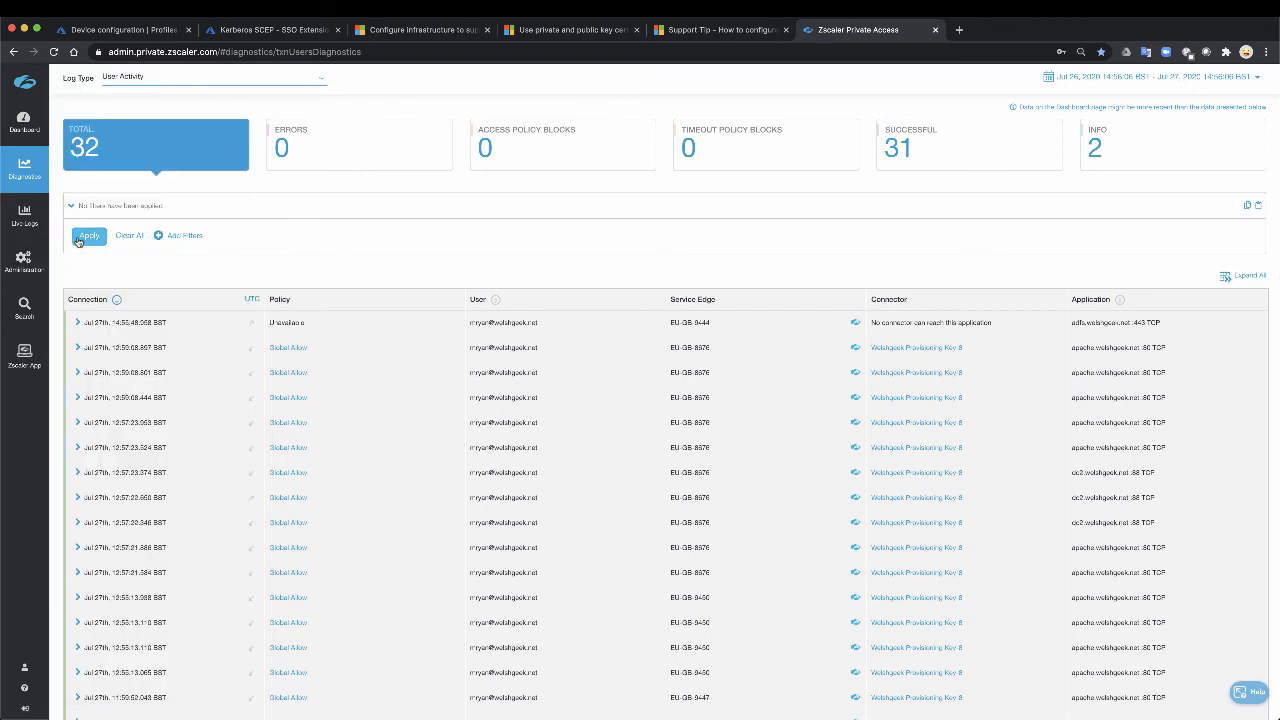
{"action": "left_click", "coordinate": [80, 240]}
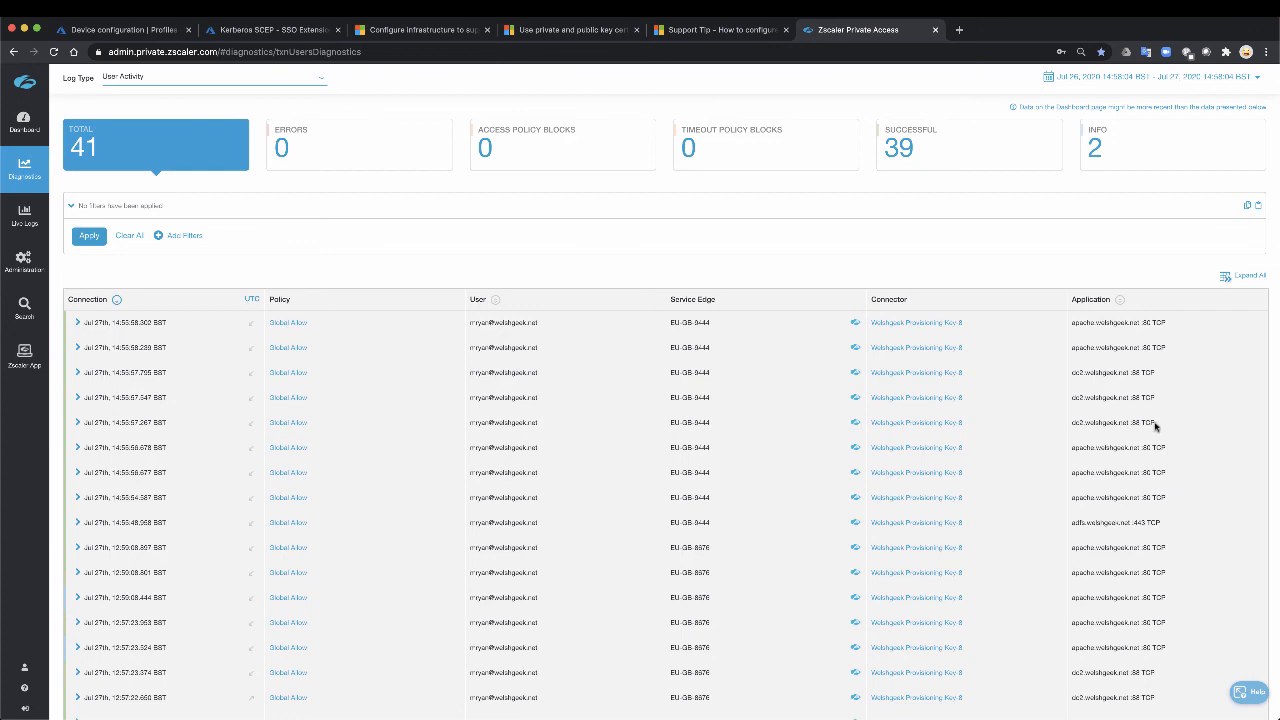
Step: Examine the latest log entries, highlighting the dc2.welshgeek.net port 88 connections and the apache.welshgeek.net port 80 connections that follow them
{"action": "left_click_drag", "start_coordinate": [1155, 427], "coordinate": [1077, 372]}
{"action": "left_click_drag", "start_coordinate": [1169, 349], "coordinate": [1071, 345]}
{"action": "left_click_drag", "start_coordinate": [1171, 322], "coordinate": [1071, 321]}
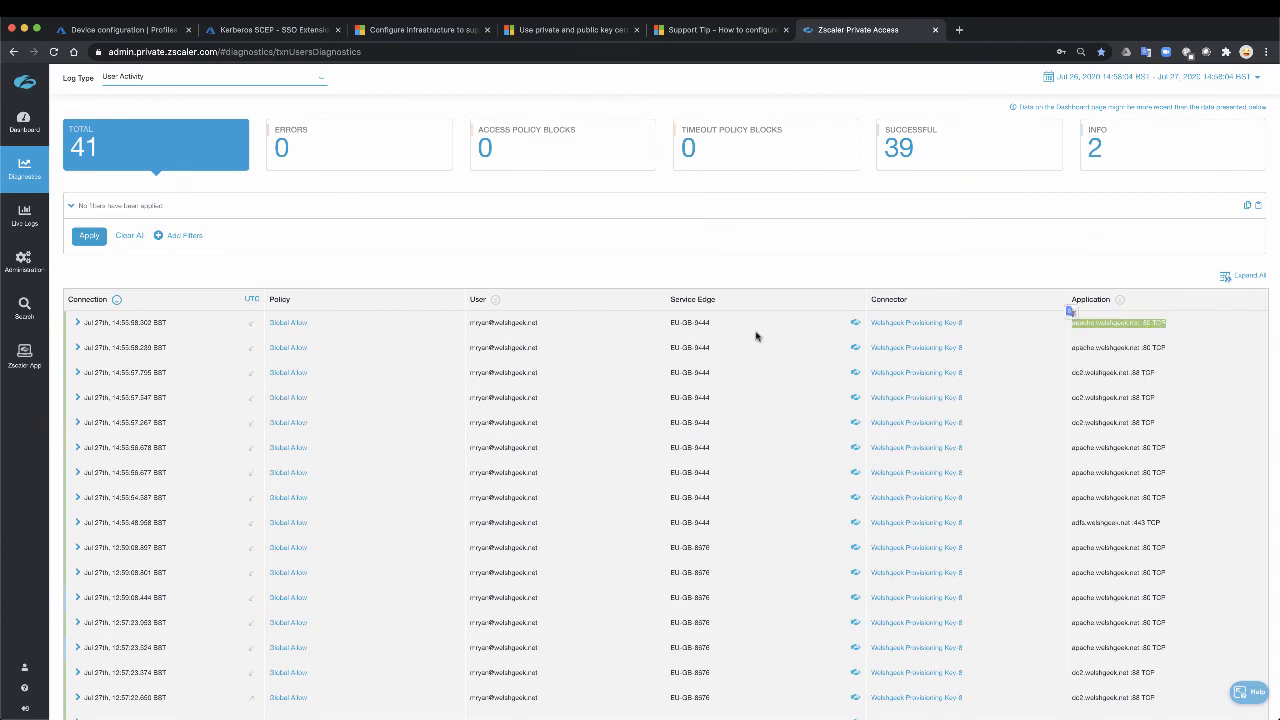